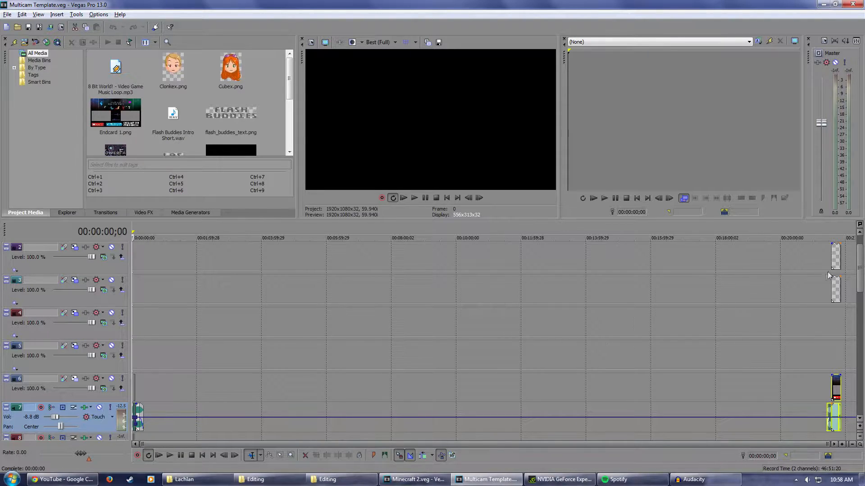
- Examine the template's track layout and the end card clips and music at the end of the timeline
scroll(290, 305, "up", 1)
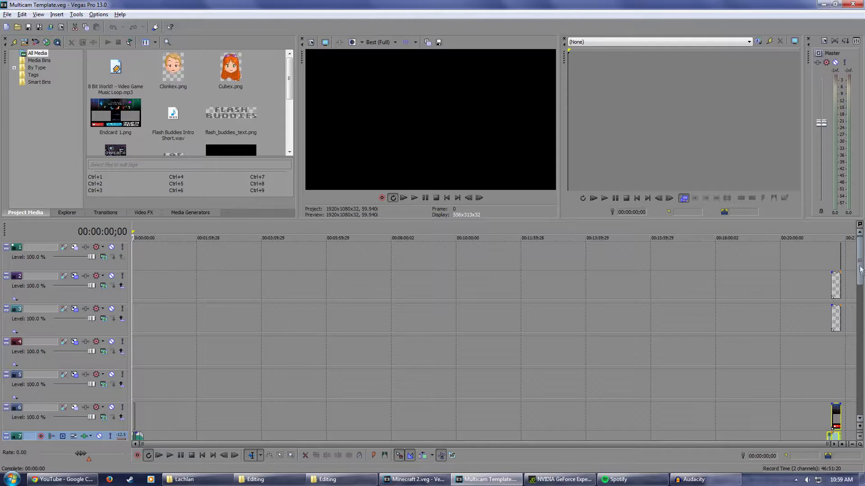
scroll(405, 342, "down", 5)
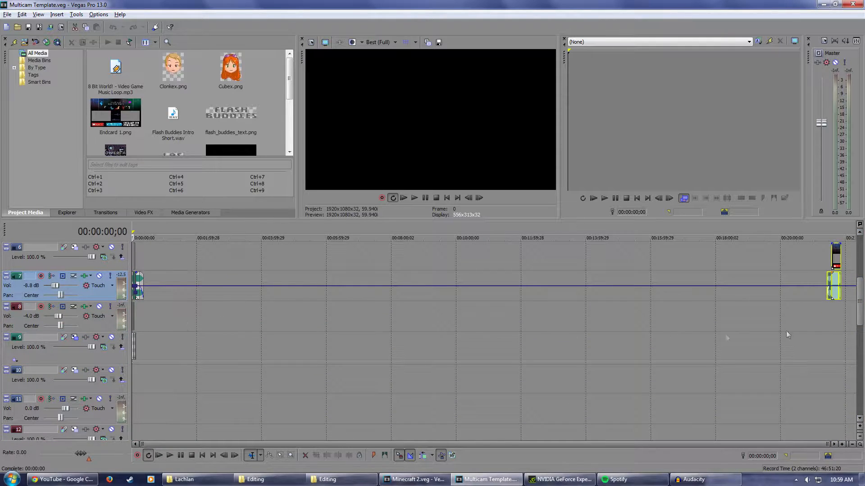
left_click_drag(860, 307, 860, 257)
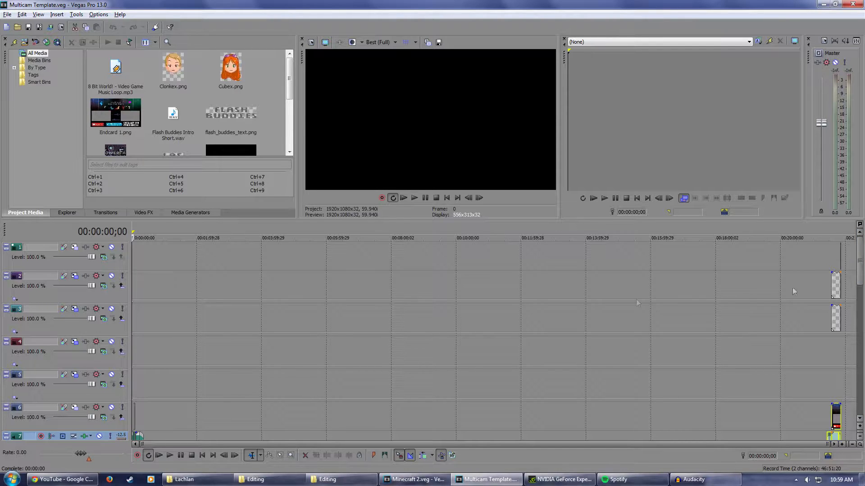
scroll(179, 298, "down", 6)
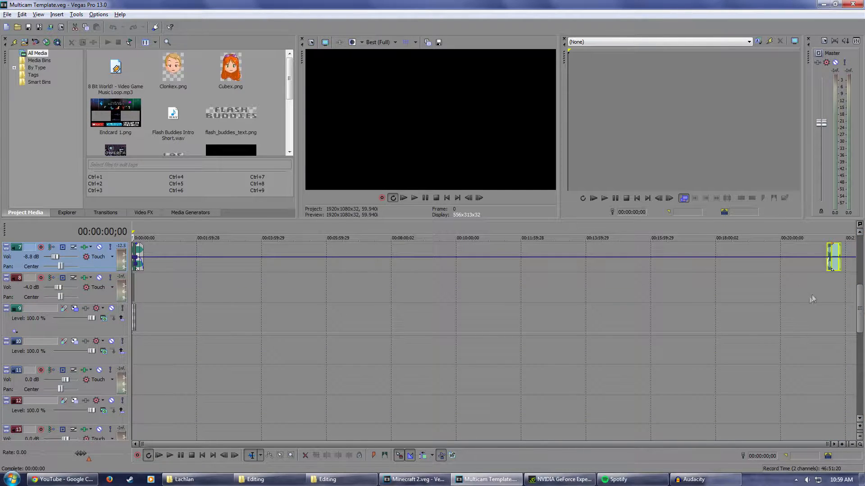
left_click_drag(860, 308, 860, 265)
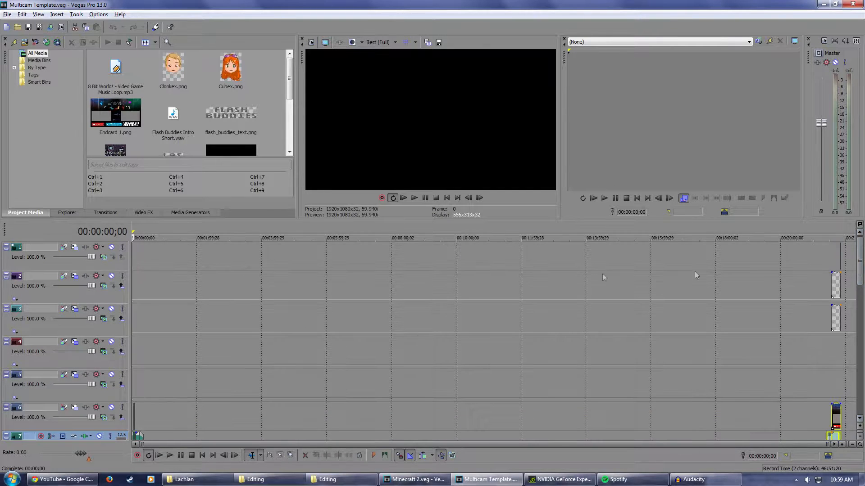
left_click(841, 236)
scroll(718, 286, "up", 15)
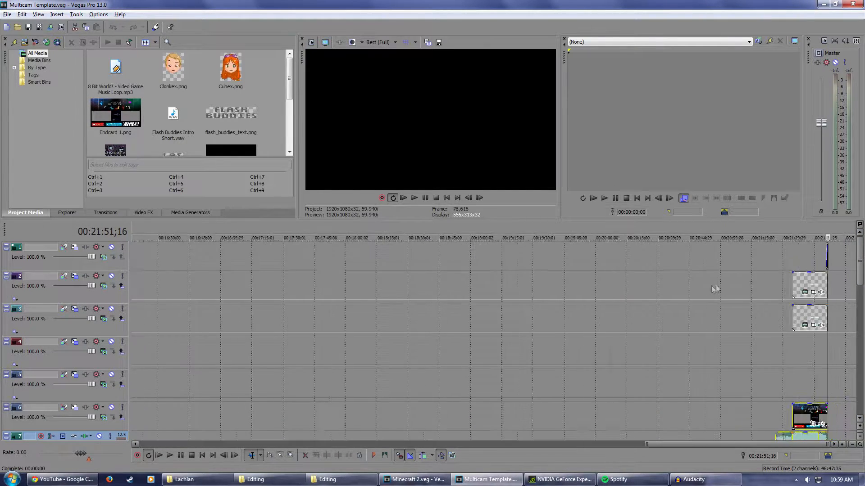
scroll(553, 282, "down", 3)
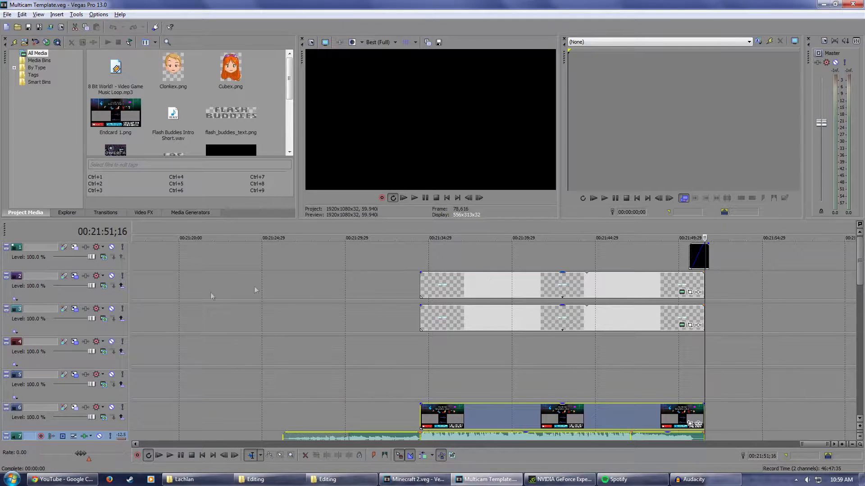
left_click(544, 234)
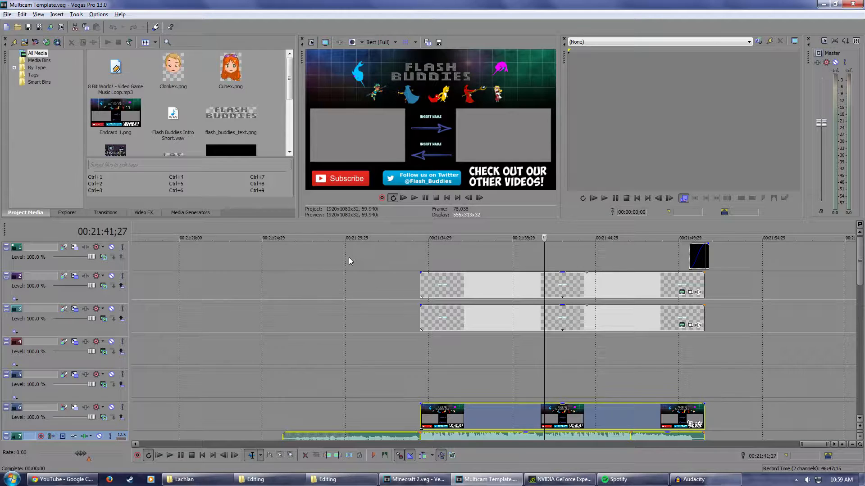
left_click_drag(861, 266, 860, 272)
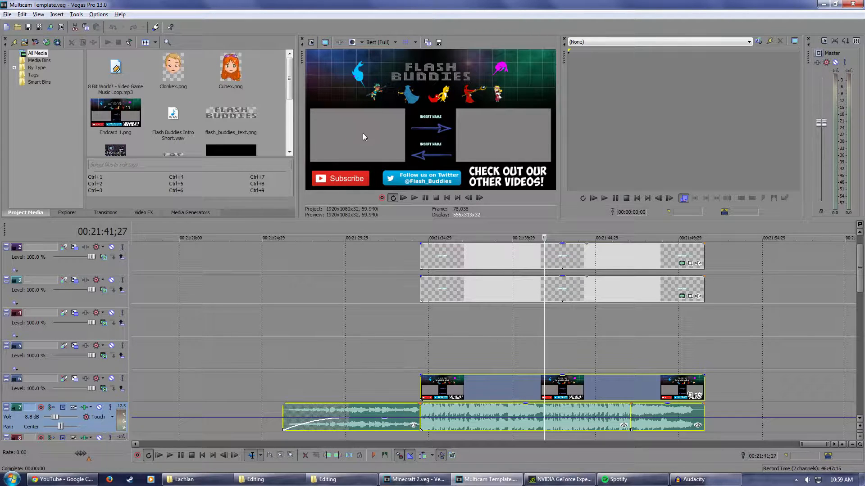
scroll(862, 234, "down", 3)
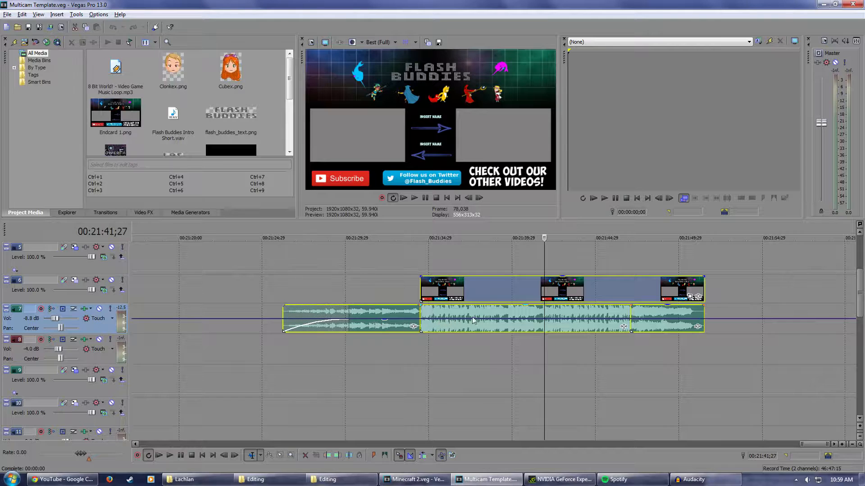
scroll(396, 334, "down", 9)
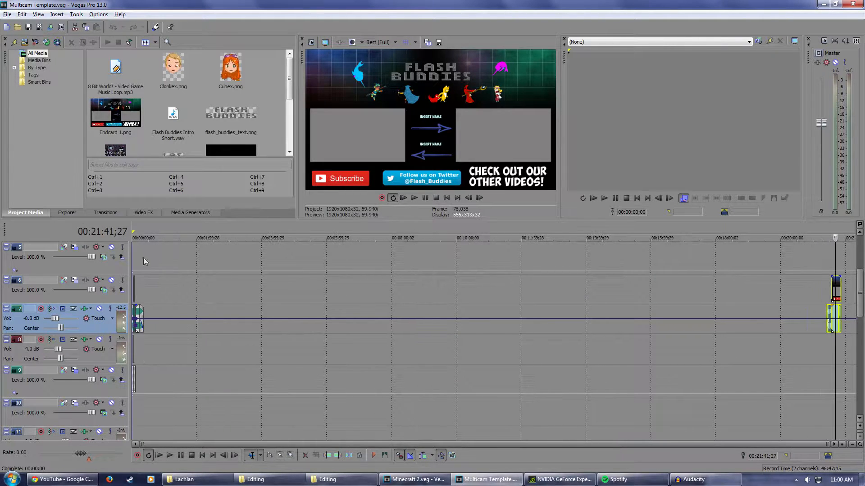
- Mute tracks 6, 7, 8 and 9, which hold the intro clips at the start of the timeline
left_click(143, 232)
scroll(165, 333, "up", 10)
scroll(142, 247, "down", 5)
left_click(142, 247)
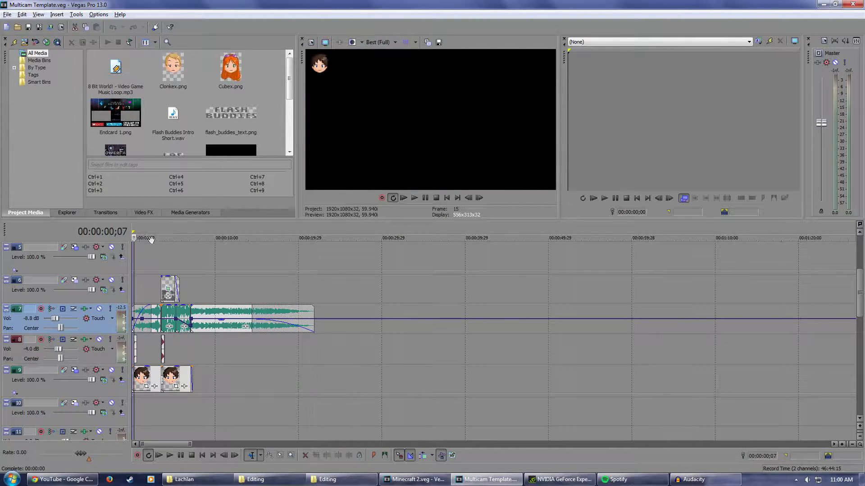
scroll(142, 247, "up", 5)
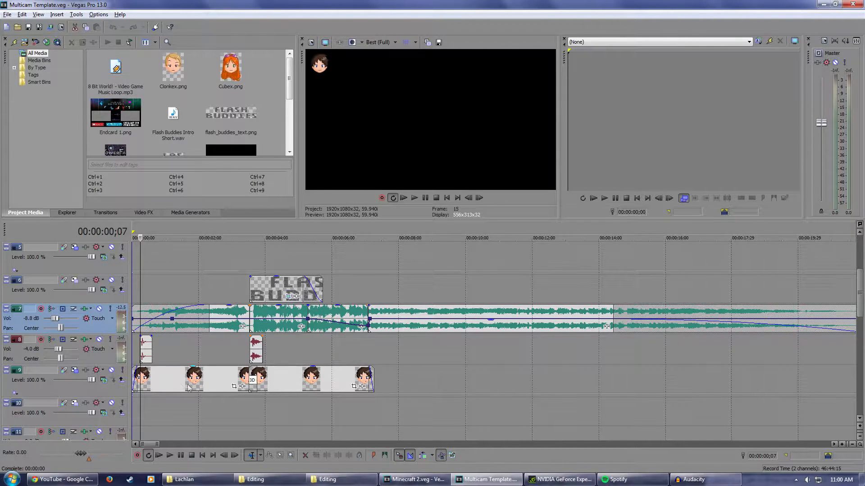
left_click(112, 370)
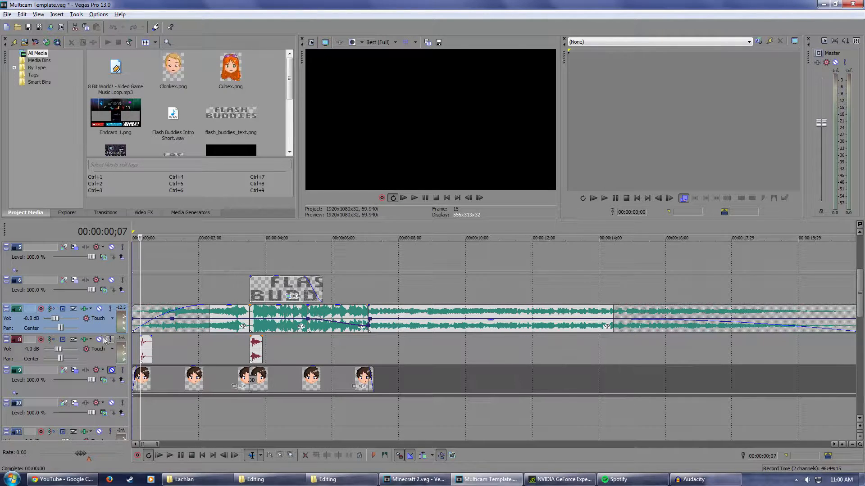
left_click(99, 339)
left_click(100, 309)
left_click(111, 279)
- Look over tracks 10 to 21 below the intro tracks
left_click_drag(859, 290, 862, 321)
scroll(413, 337, "down", 5)
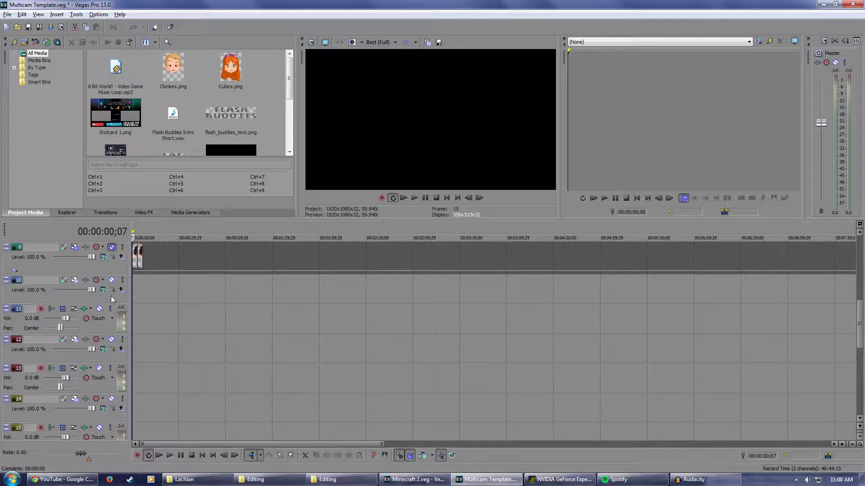
left_click_drag(861, 329, 857, 378)
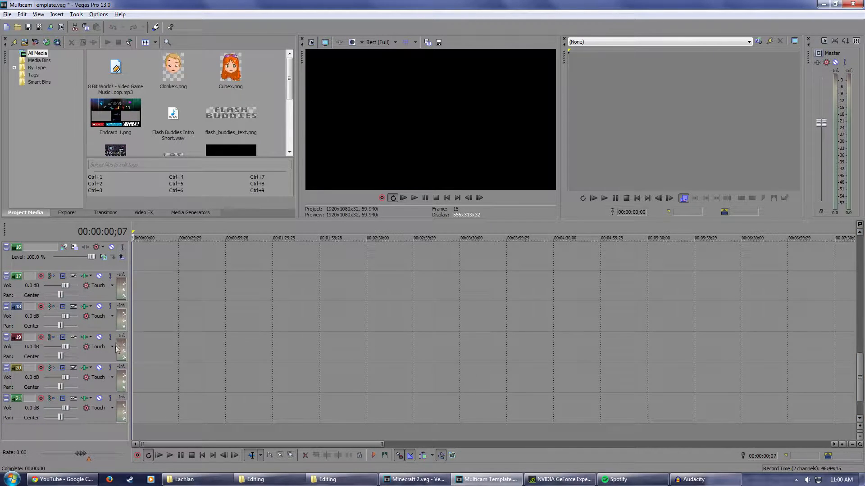
left_click_drag(859, 361, 860, 309)
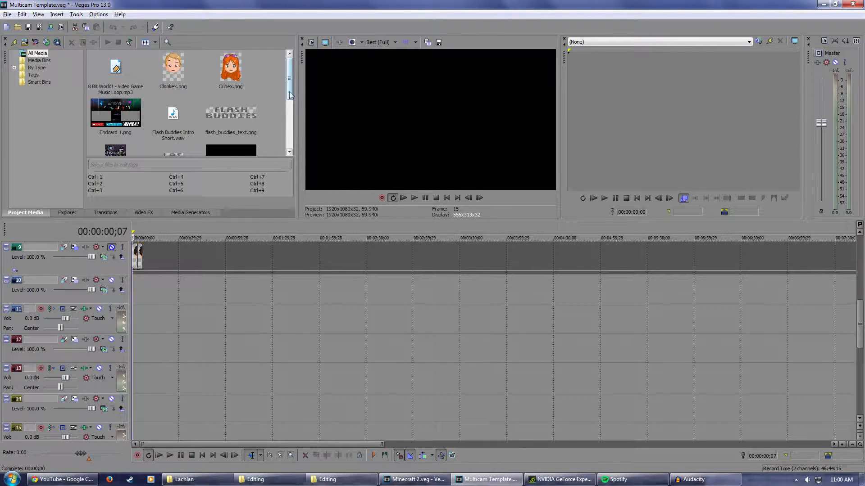
- Switch to Windows Explorer and open the Minecraft 2 folder inside the Minecraft folder
left_click(343, 480)
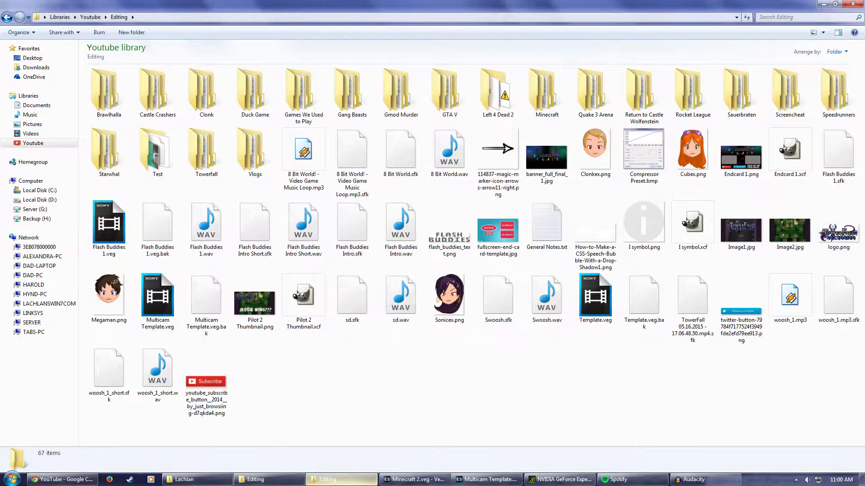
left_click(557, 99)
double_click(558, 99)
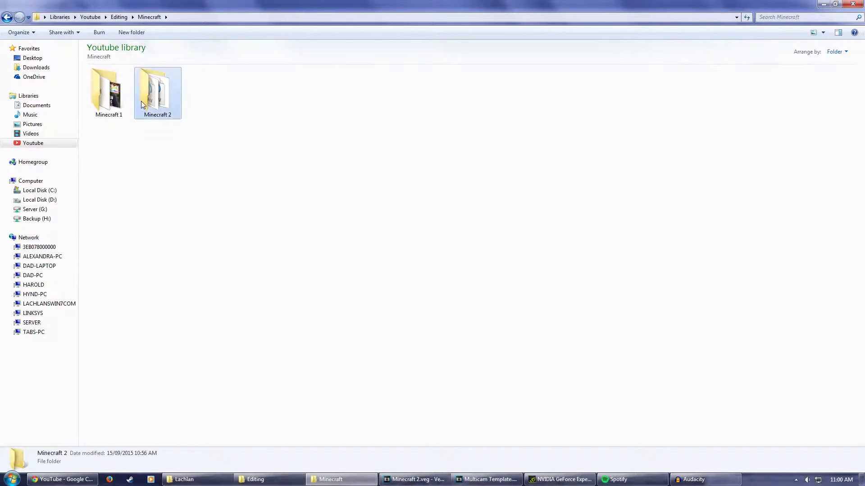
double_click(141, 101)
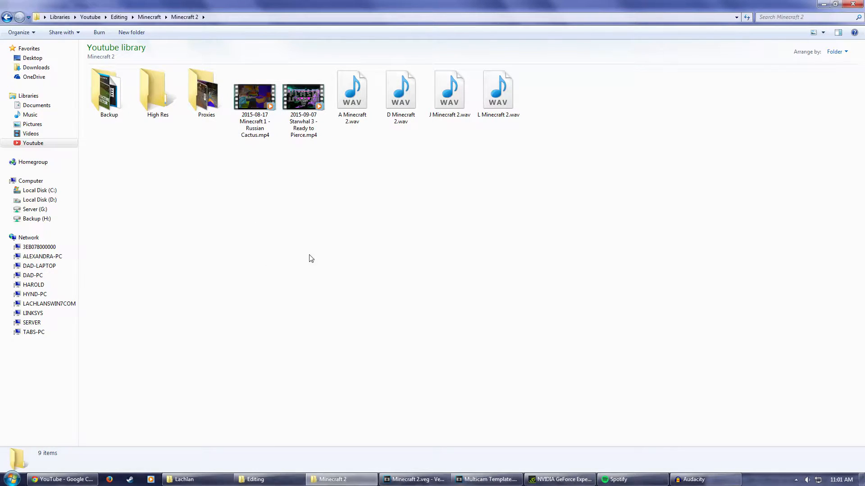
- Examine the contents of the Backup and Proxies folders, including the details of A Minecraft 2 Proxy.mp4
double_click(109, 92)
key("BackSpace")
left_click(162, 147)
double_click(205, 92)
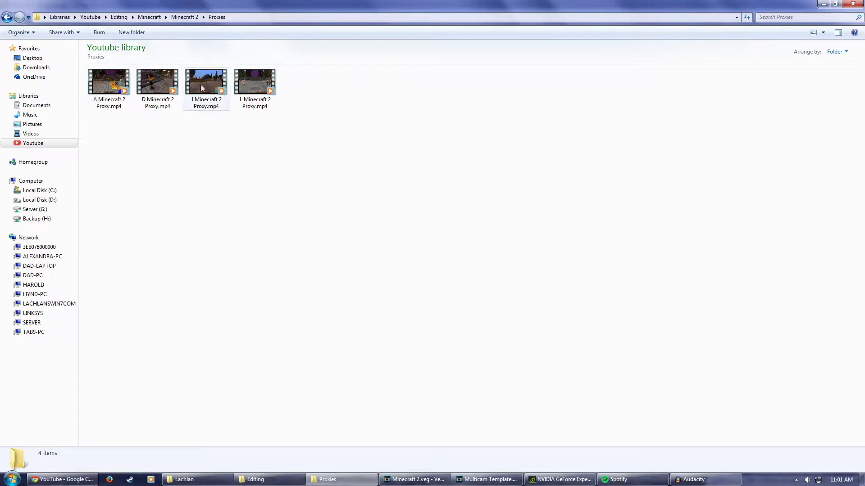
left_click(6, 18)
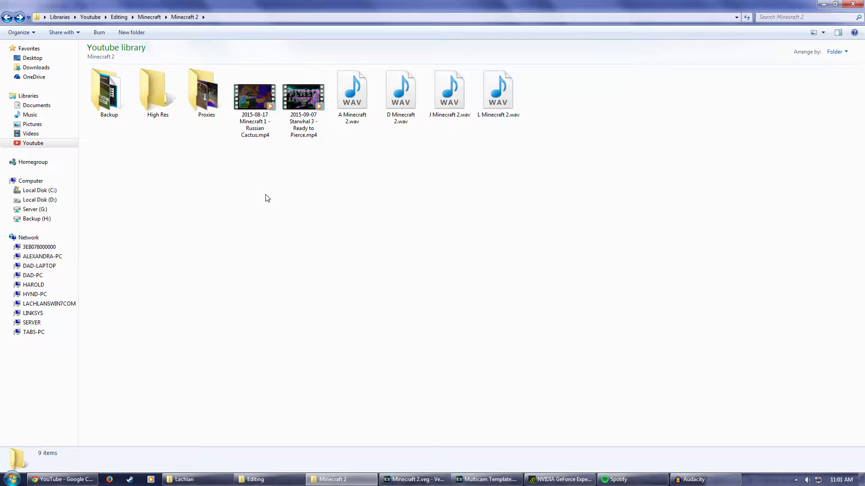
double_click(206, 104)
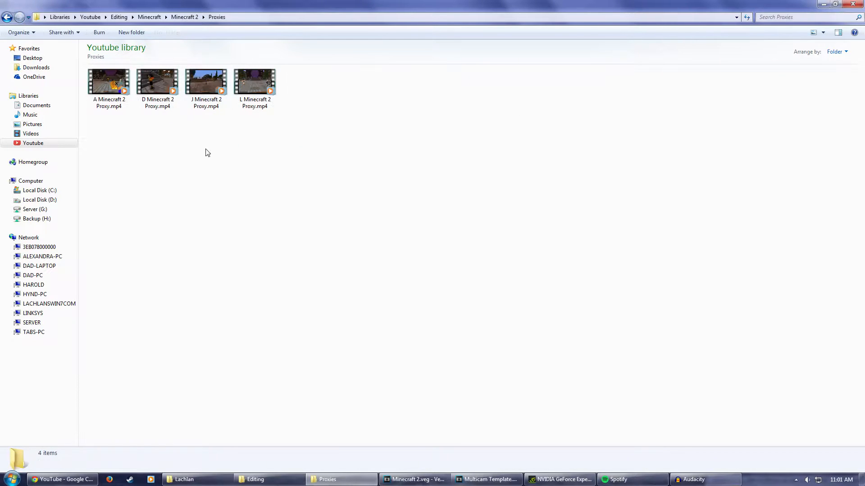
left_click(120, 96)
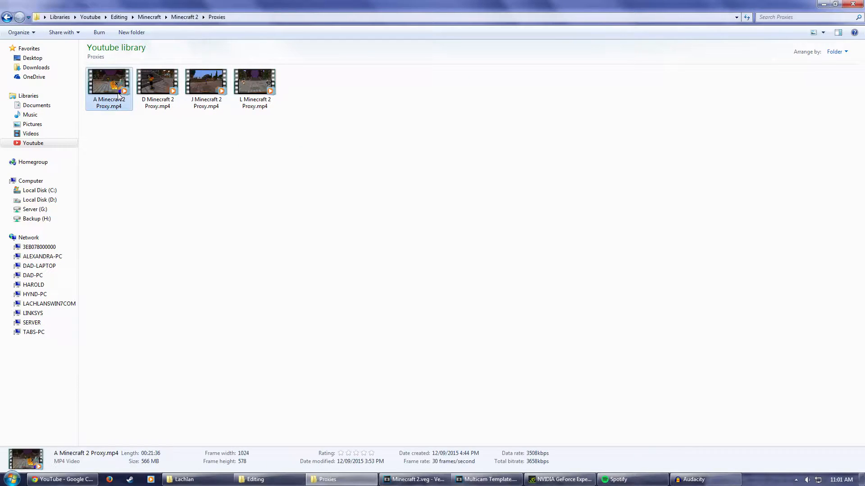
left_click(142, 166)
left_click(7, 17)
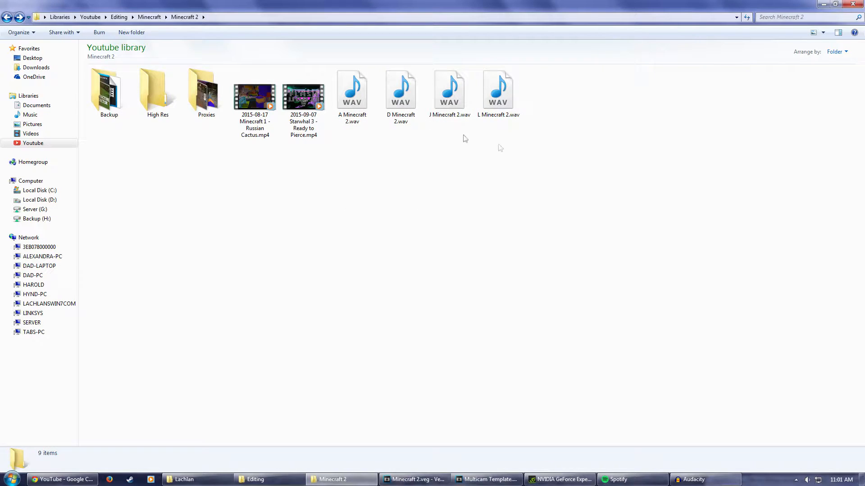
double_click(203, 93)
left_click_drag(112, 152, 230, 107)
left_click(275, 178)
- Switch to Vegas Pro and save the template project as "Minecraft 2" in the Minecraft 2 folder inside Minecraft
left_click(488, 480)
left_click(7, 15)
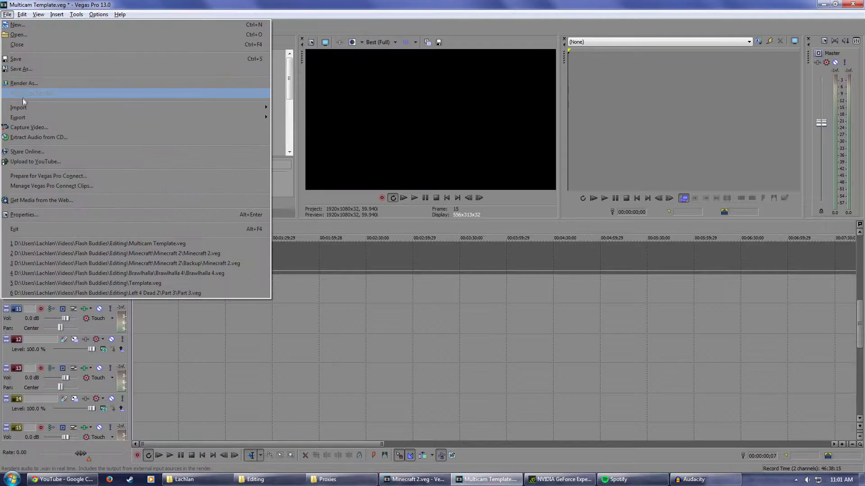
left_click(21, 69)
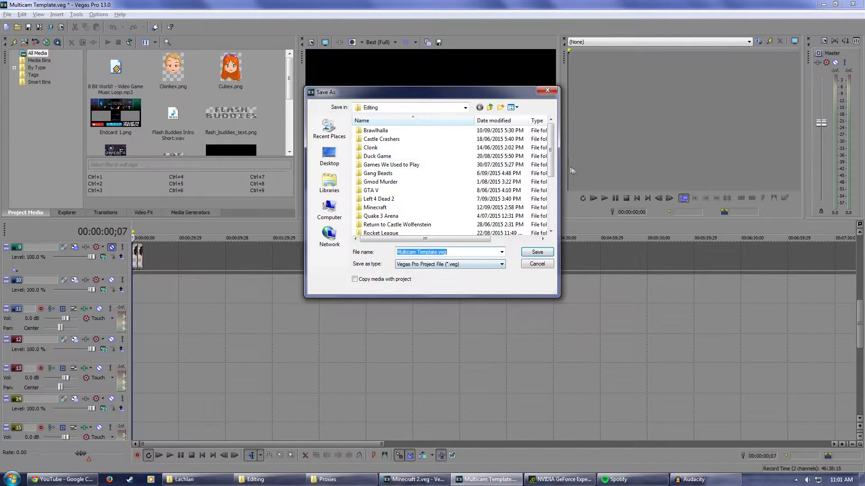
scroll(552, 167, "down", 3)
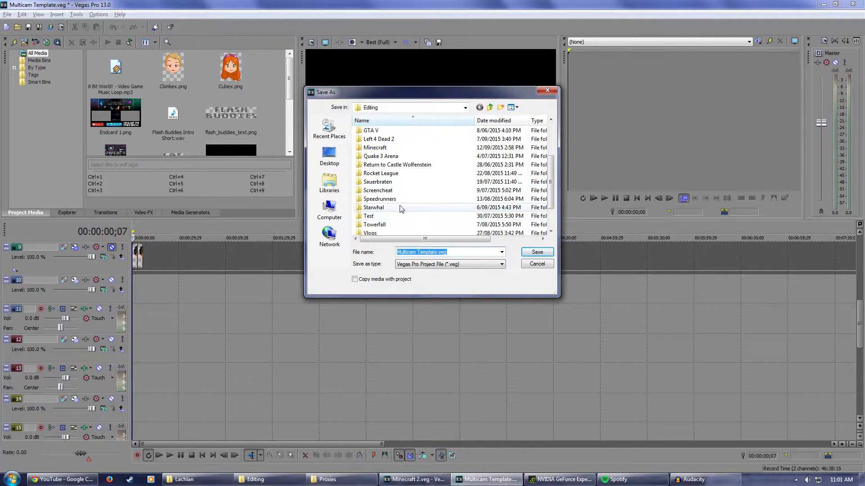
double_click(374, 147)
double_click(376, 138)
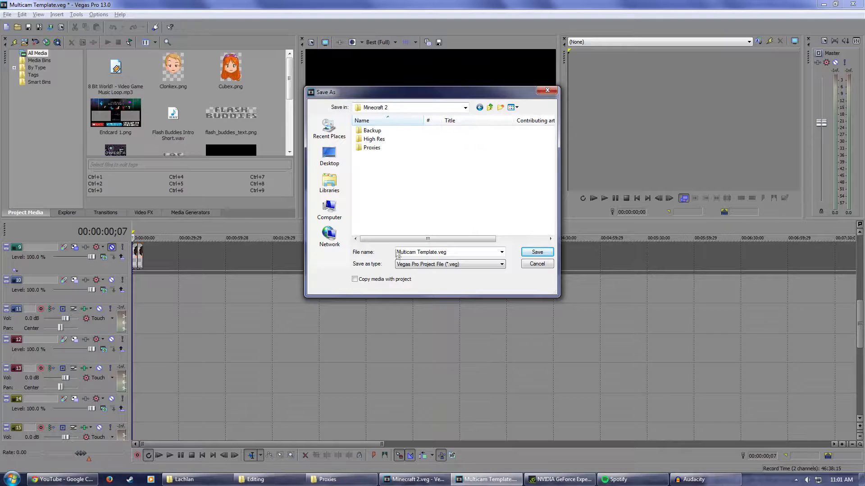
left_click_drag(437, 253, 385, 254)
type("Minecraft 2")
key("Return")
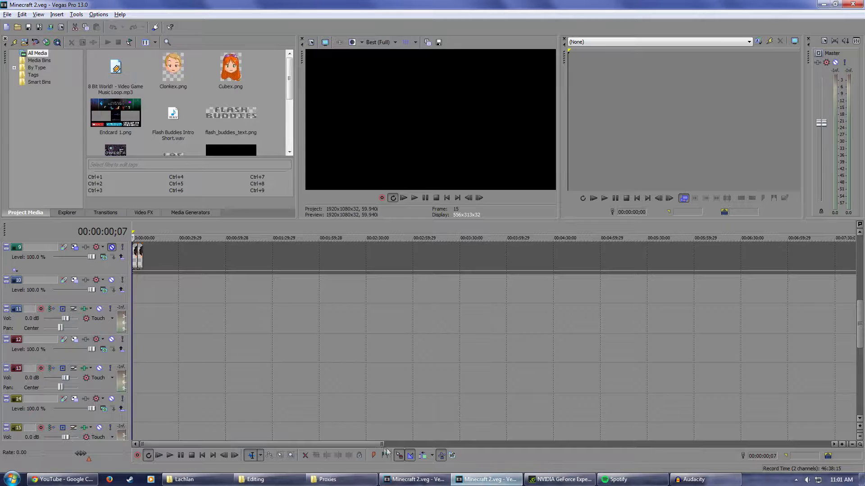
- Import the four Minecraft 2 proxy videos (A, D, J and L) from the Proxies folder into the project media
left_click(333, 479)
left_click_drag(109, 195, 265, 75)
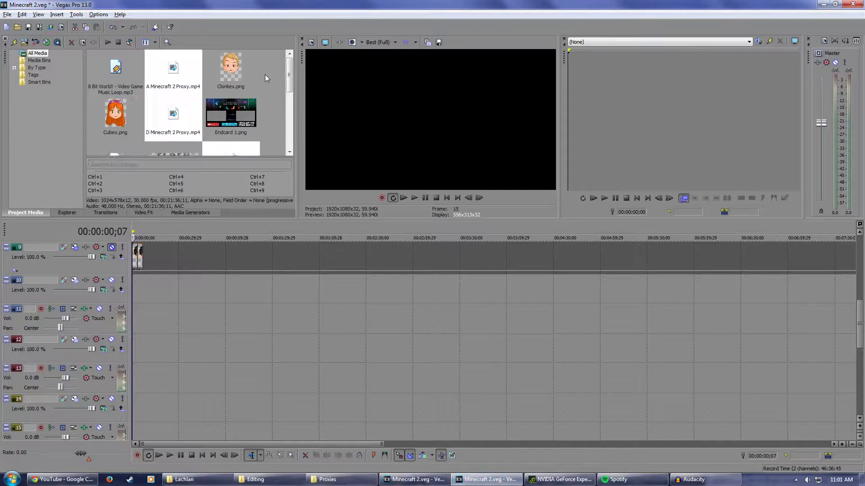
mouse_move(430, 479)
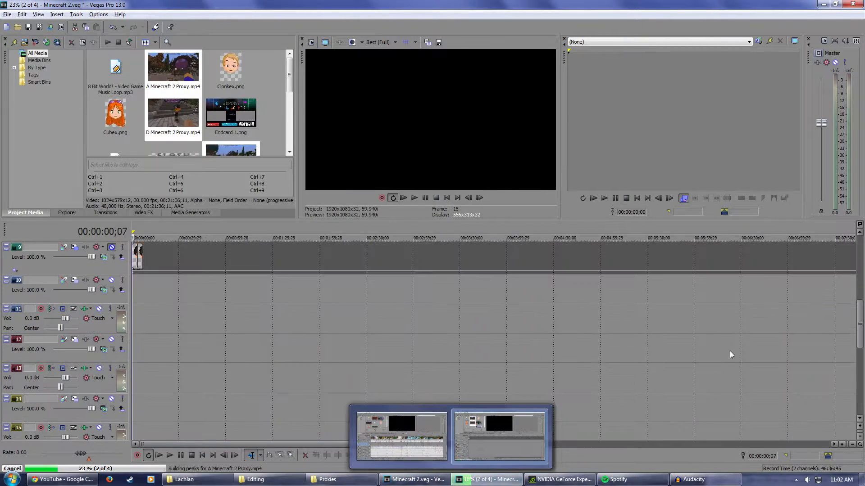
left_click(274, 115)
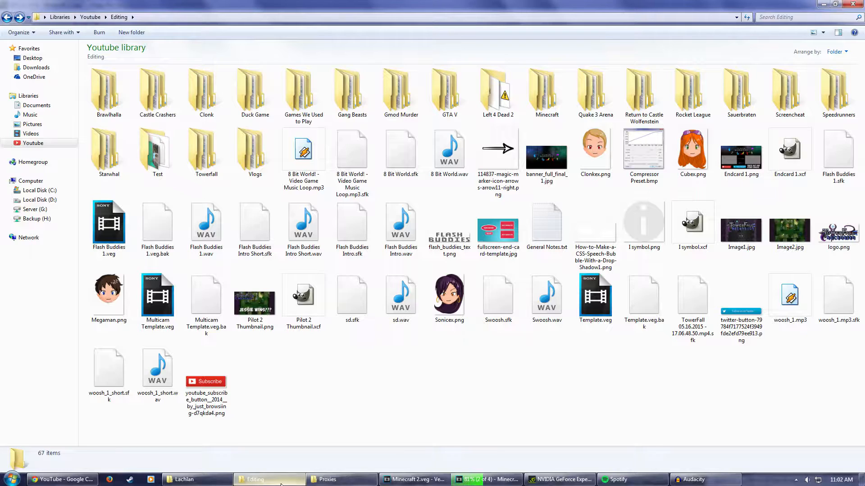
left_click(255, 479)
left_click(342, 479)
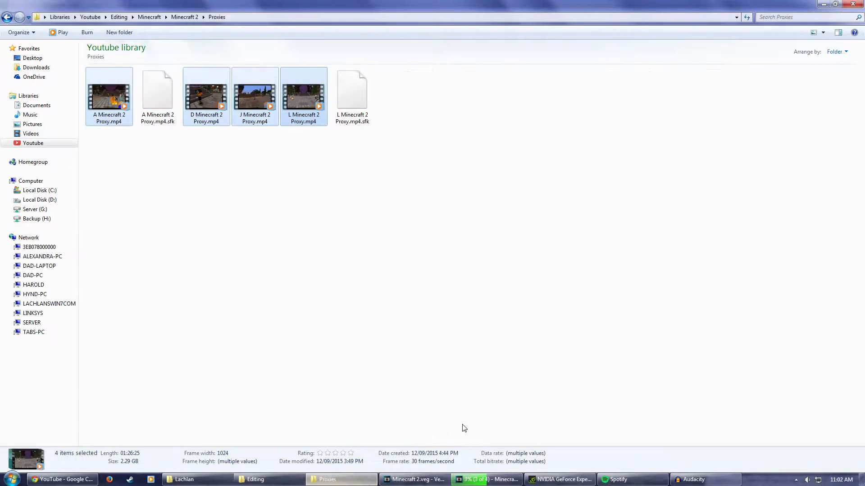
left_click(464, 427)
left_click(439, 479)
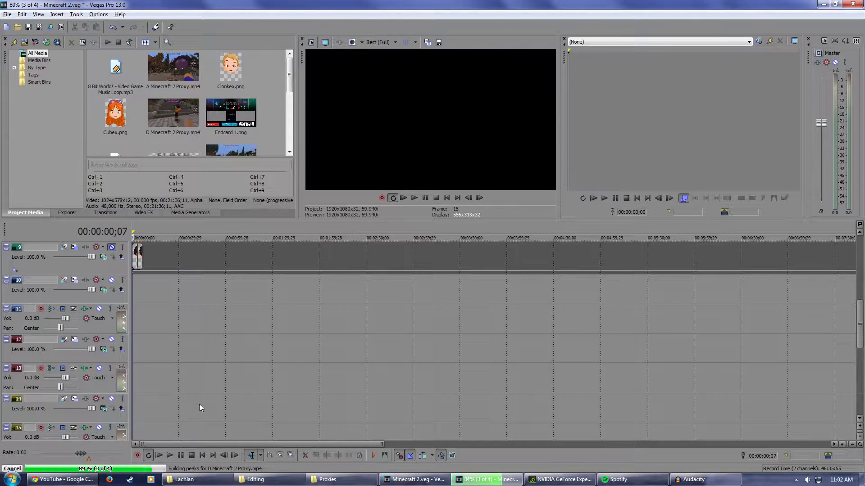
- Import the four WAV recordings (A, D, J and L Minecraft 2.wav) from the Minecraft 2 folder into the project media
left_click_drag(860, 324, 855, 278)
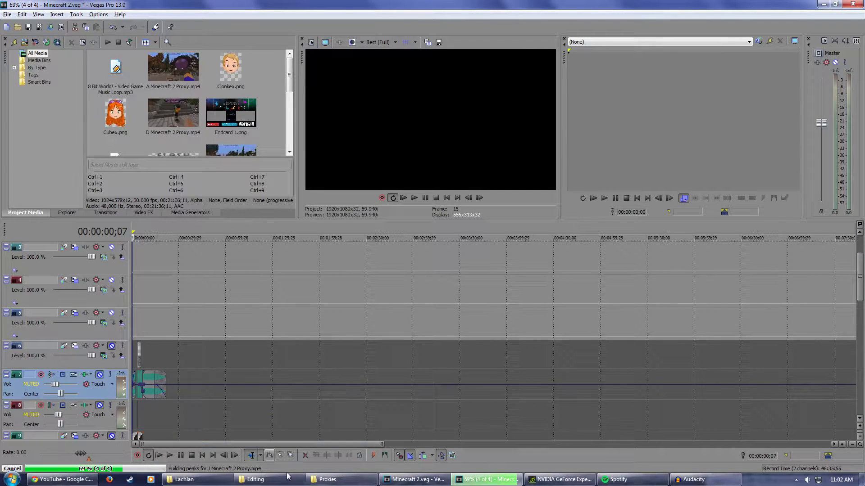
left_click(323, 479)
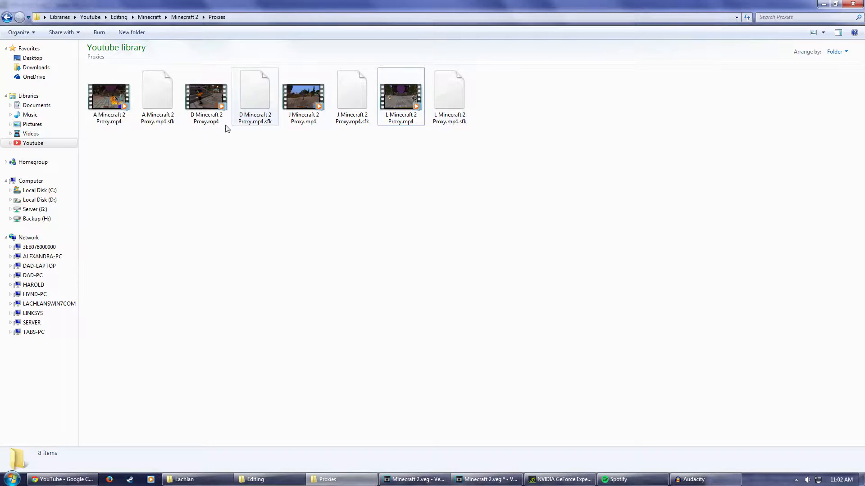
key("BackSpace")
left_click_drag(341, 165, 292, 72)
- Place L Minecraft 2 Proxy.mp4 at the start of tracks 10 and 11 without matching the project video settings to it
scroll(289, 103, "down", 2)
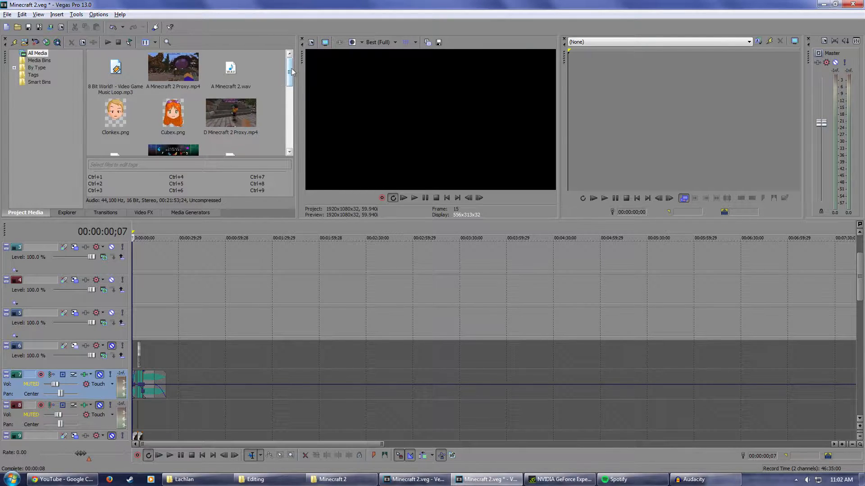
left_click_drag(290, 75, 292, 122)
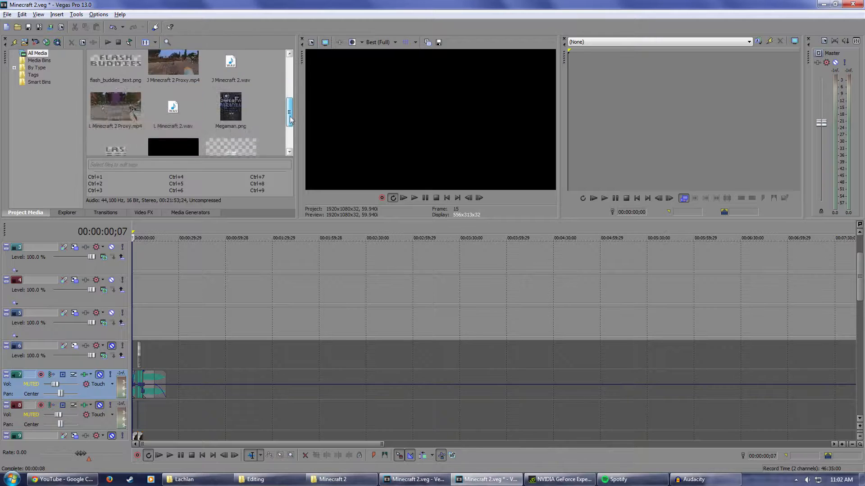
left_click_drag(860, 282, 860, 339)
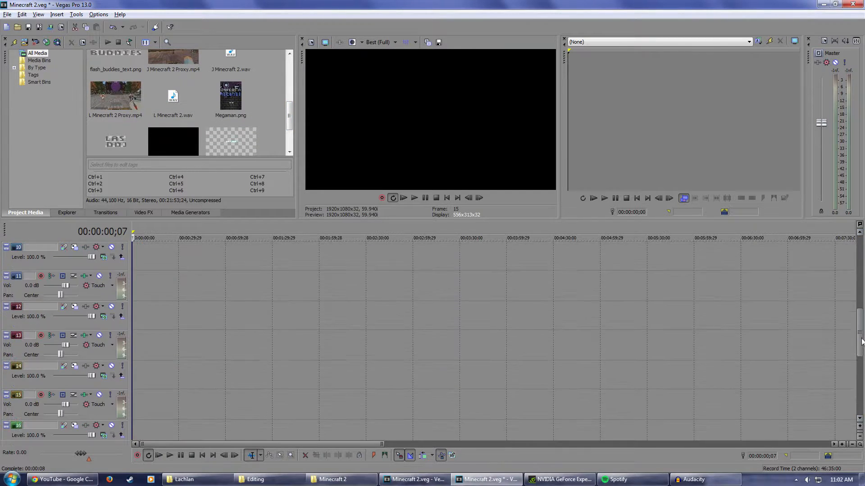
scroll(580, 297, "up", 5)
scroll(4, 343, "up", 3)
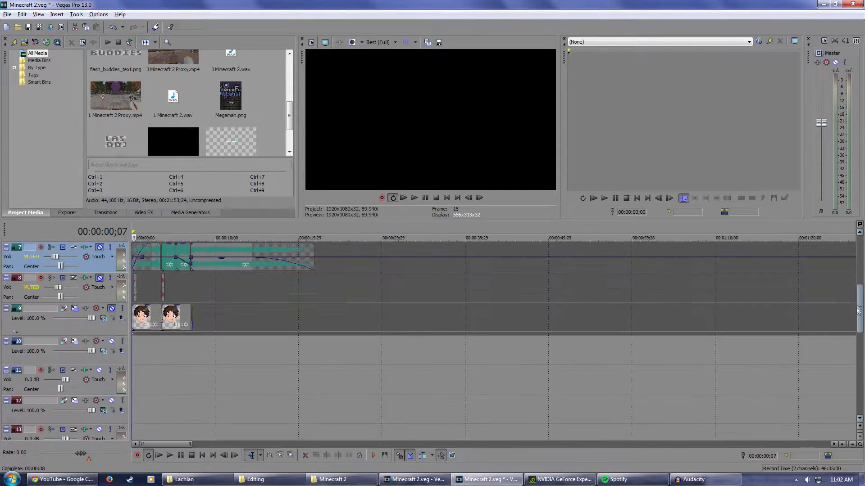
left_click_drag(129, 118, 135, 347)
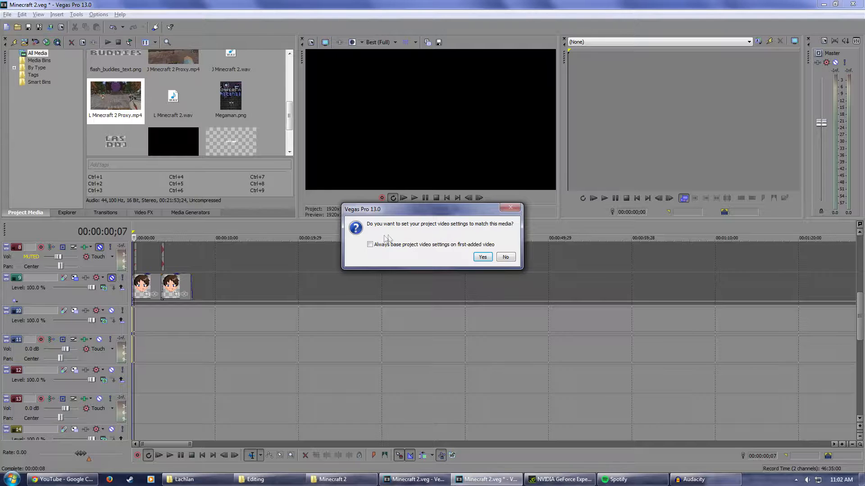
left_click(505, 257)
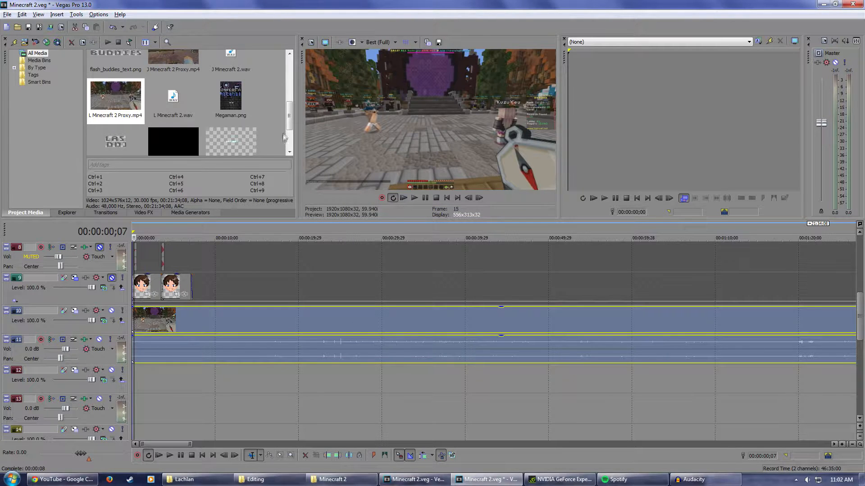
- Place the D, A and J Minecraft 2 proxy videos at the timeline start on tracks 12–13, 14–15 and 16–17 respectively
scroll(284, 139, "up", 5)
left_click_drag(231, 103, 136, 388)
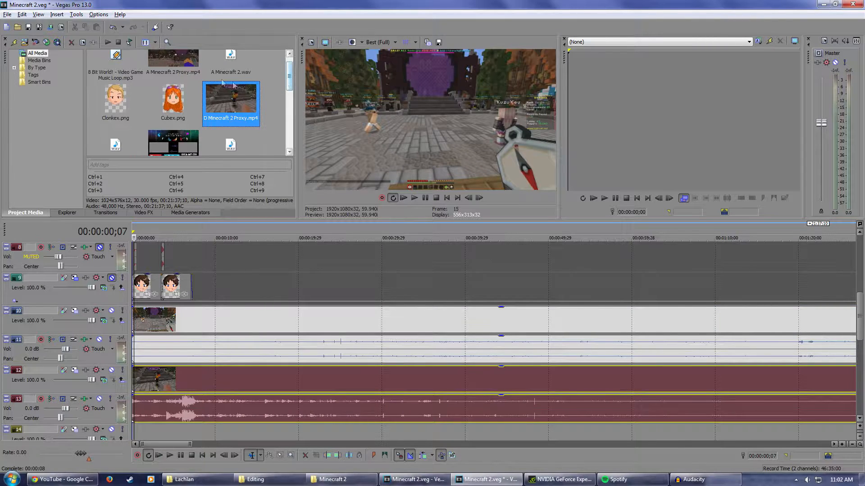
left_click_drag(174, 59, 134, 434)
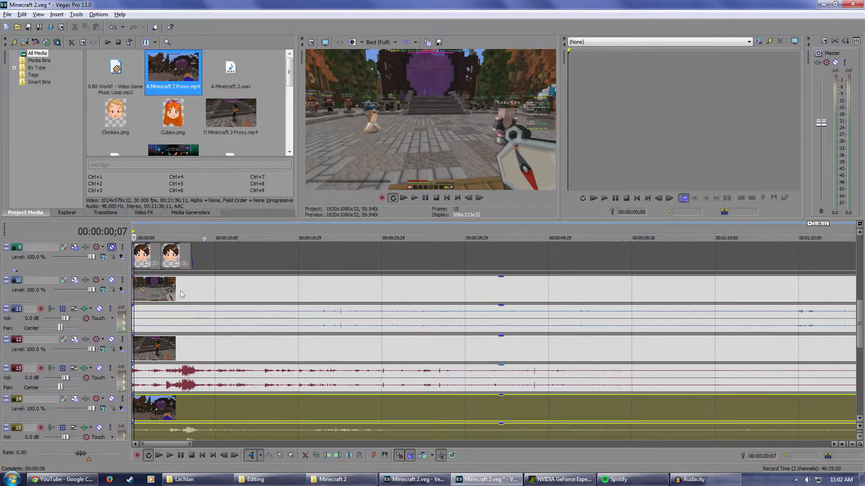
scroll(290, 78, "down", 5)
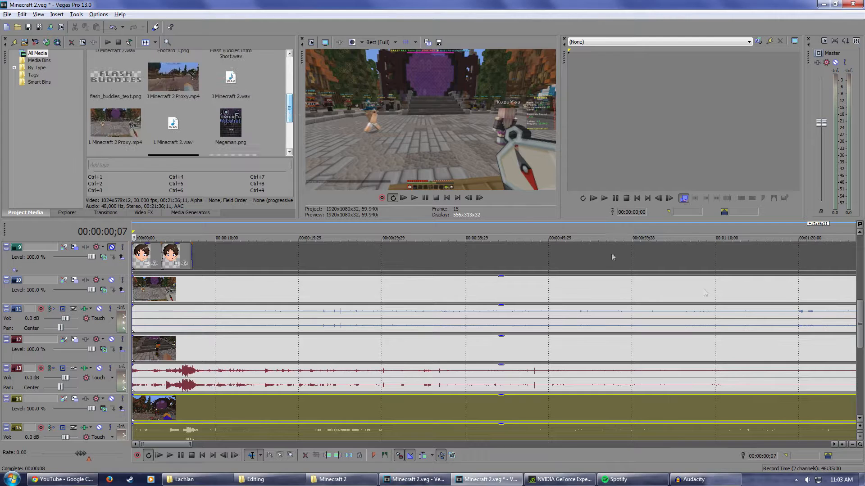
scroll(859, 318, "down", 1)
left_click_drag(173, 79, 179, 409)
left_click_drag(860, 345, 858, 376)
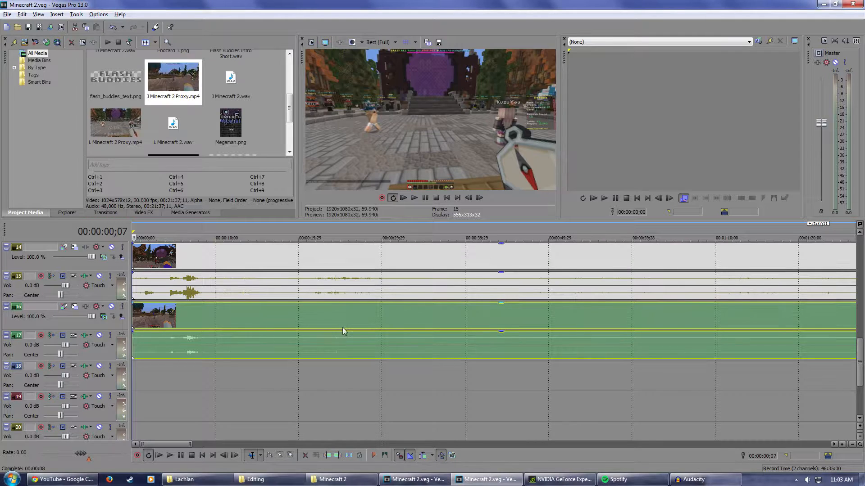
- Place L Minecraft 2.wav on audio track 18 and D Minecraft 2.wav on track 19, both at the timeline start
left_click_drag(861, 368, 861, 341)
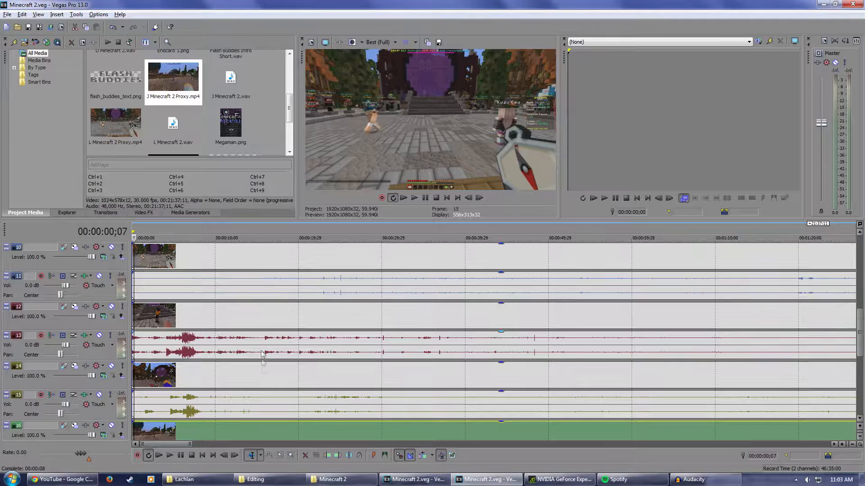
mouse_move(861, 328)
left_mouse_down()
mouse_move(861, 364)
mouse_move(859, 335)
left_mouse_up()
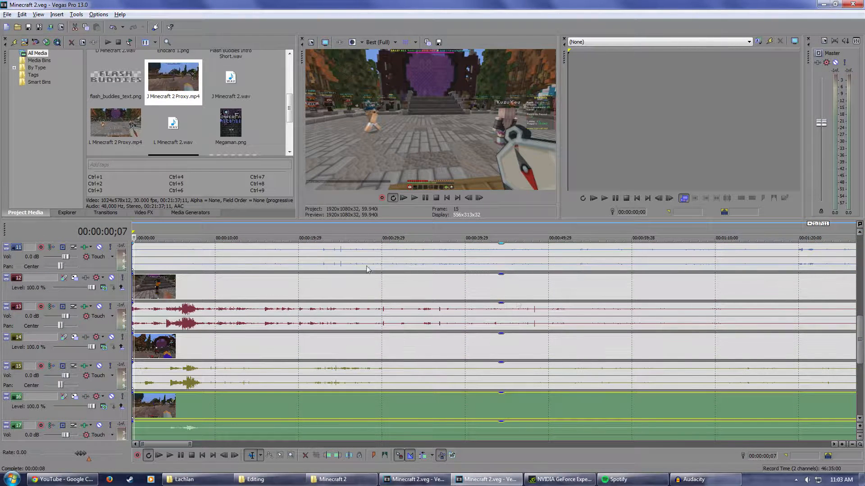
left_click_drag(861, 331, 861, 378)
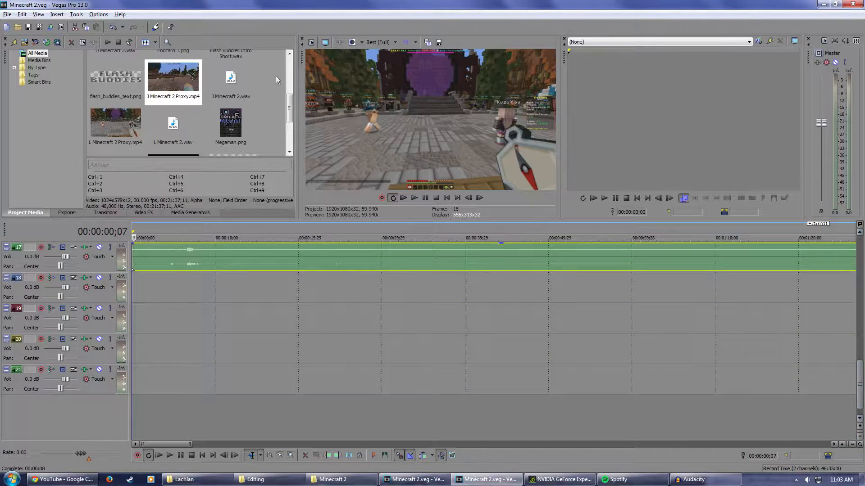
left_click_drag(176, 129, 136, 283)
left_click(192, 237)
left_click_drag(290, 114, 290, 93)
left_click_drag(133, 119, 135, 316)
- Add A Minecraft 2.wav to track 20 and J Minecraft 2.wav to track 21, both at the timeline start
scroll(279, 90, "down", 3)
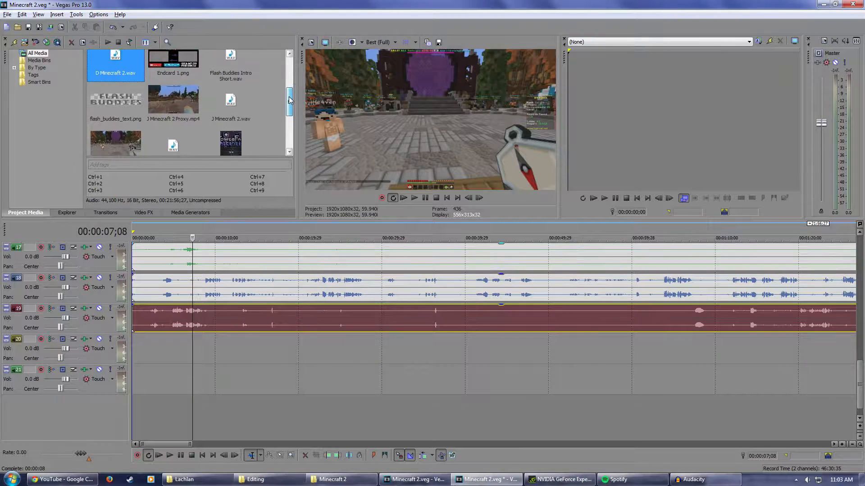
left_click_drag(290, 110, 136, 348)
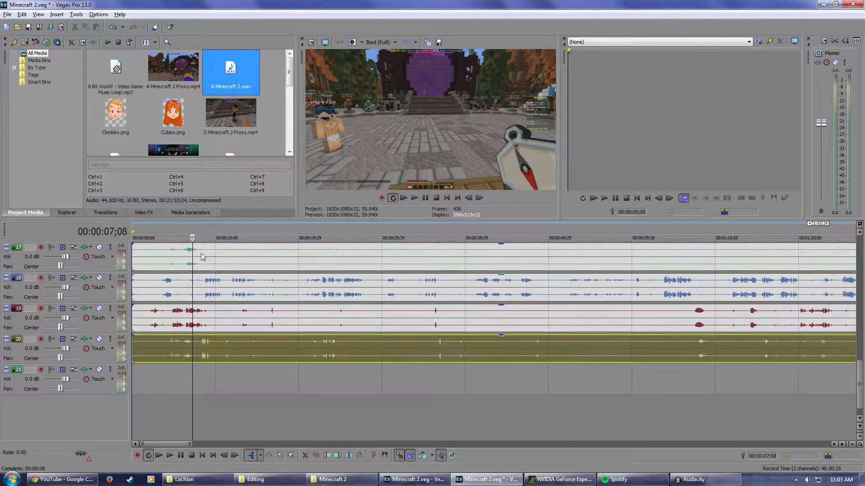
scroll(291, 74, "down", 3)
left_click_drag(230, 81, 207, 372)
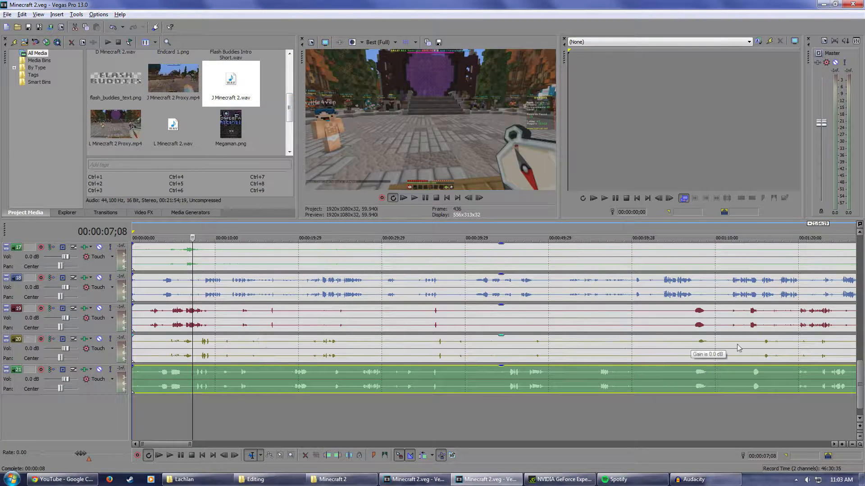
- Compare the waveforms of the voice tracks and play the section around 36 seconds to check their sync
scroll(861, 363, "up", 3)
mouse_move(860, 363)
left_mouse_down()
mouse_move(861, 325)
mouse_move(861, 375)
left_mouse_up()
scroll(440, 374, "down", 8)
scroll(162, 320, "up", 6)
scroll(282, 343, "up", 3)
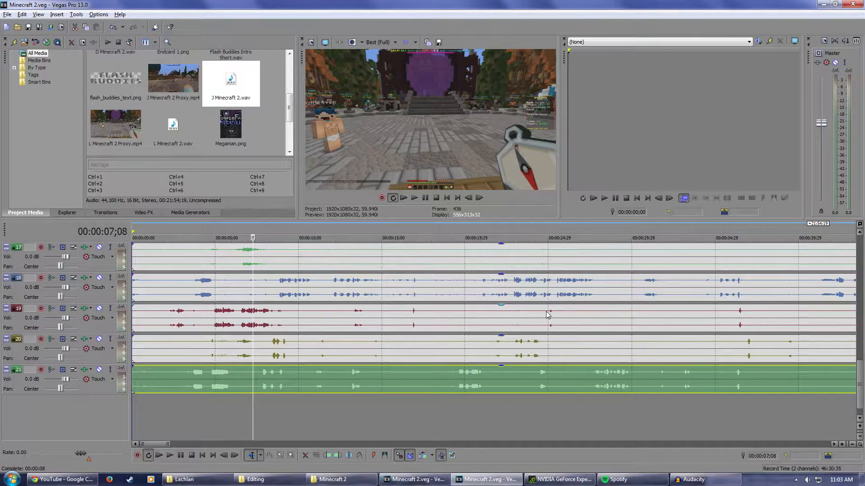
left_click(738, 230)
scroll(729, 342, "up", 5)
scroll(491, 322, "down", 3)
left_click(406, 235)
left_click(414, 198)
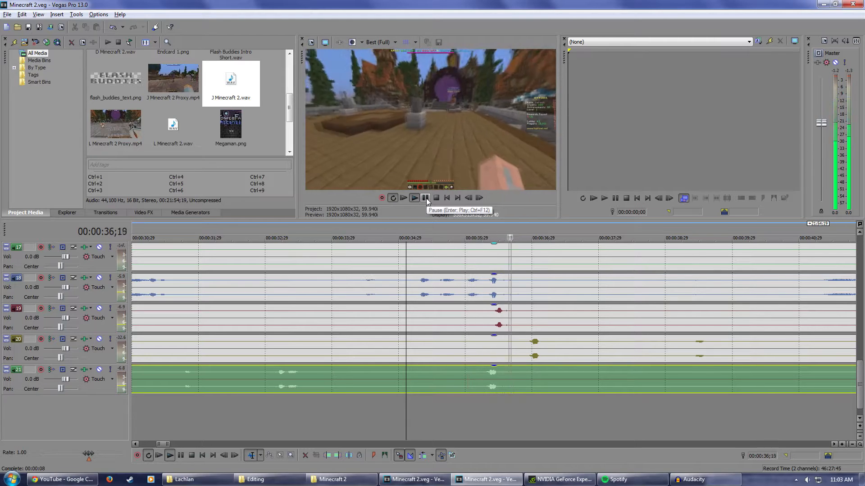
left_click(425, 198)
- Move the A Minecraft 2.wav event on track 20 18 frames earlier, aligning its spike near 36 seconds with tracks 18 and 21
scroll(481, 354, "down", 3)
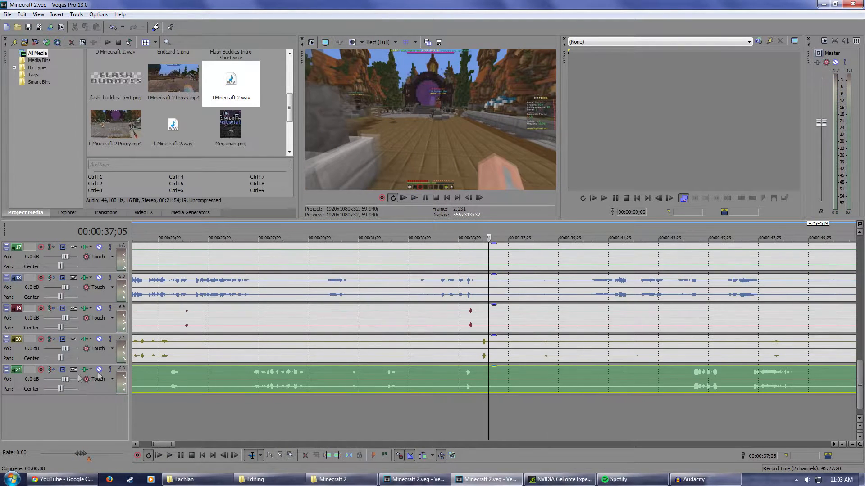
left_click(165, 352)
scroll(165, 352, "down", 3)
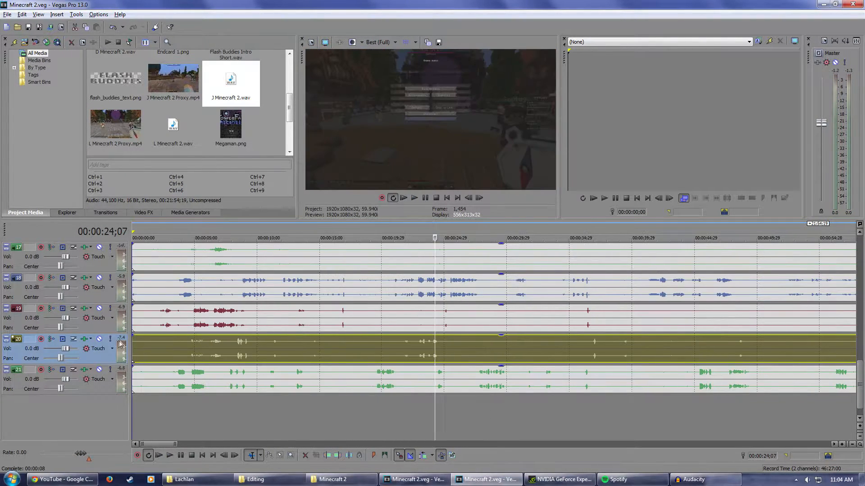
scroll(427, 374, "up", 6)
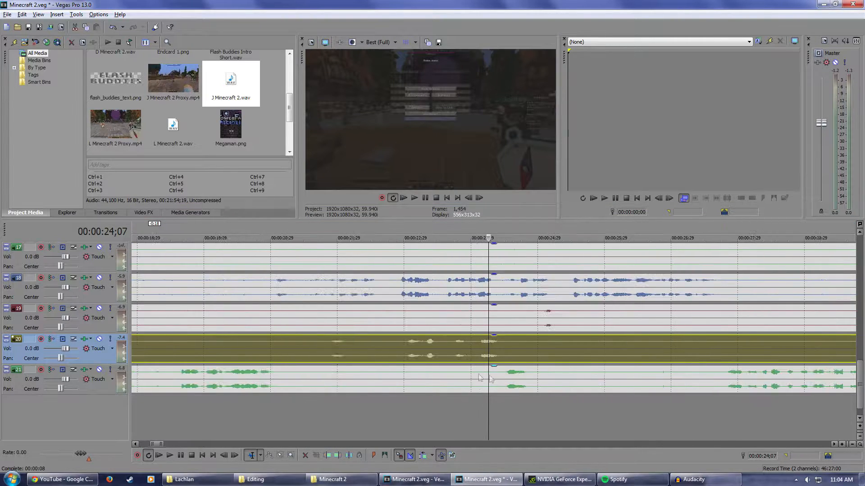
scroll(427, 374, "down", 5)
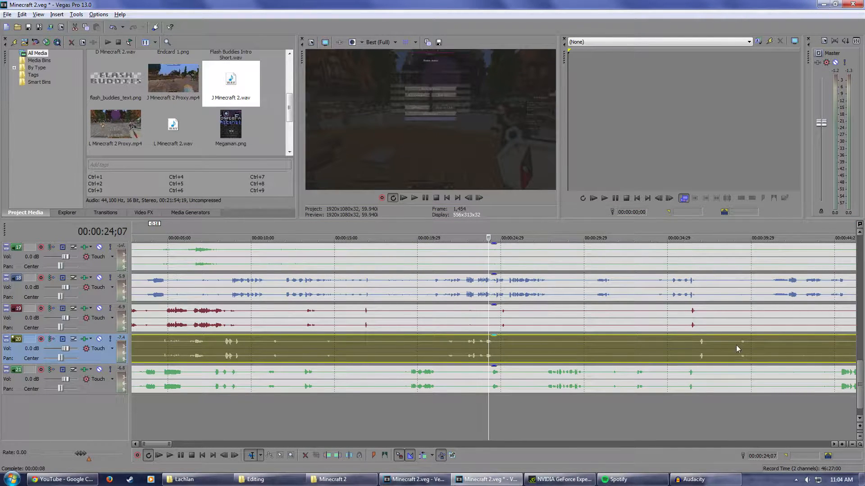
left_click(689, 233)
scroll(697, 283, "up", 6)
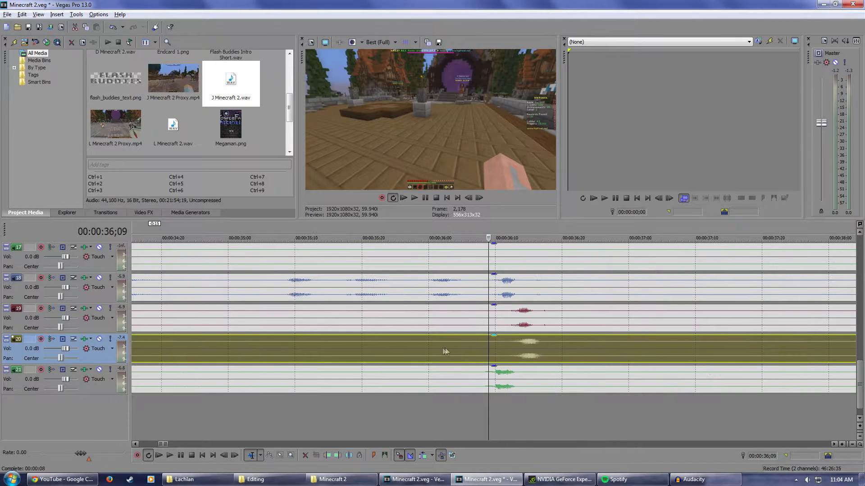
scroll(484, 342, "down", 4)
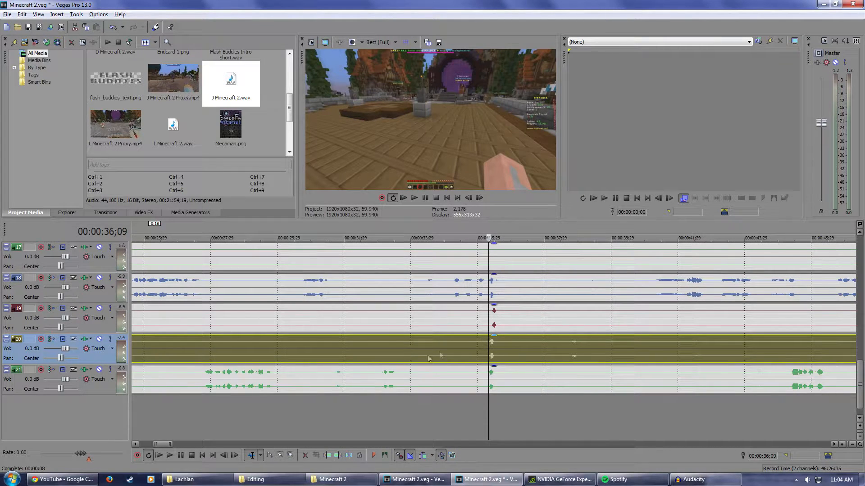
scroll(602, 299, "up", 3)
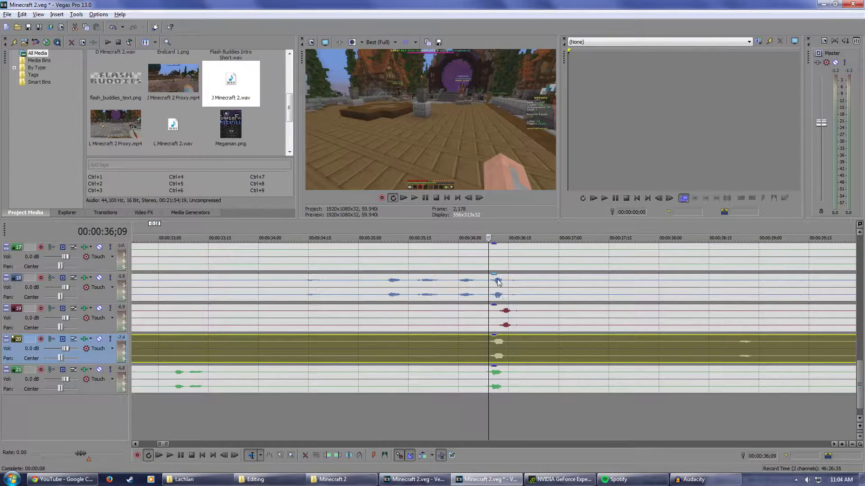
- Shift the D Minecraft 2.wav event on track 19 slightly later so its spike just before 17 seconds lines up with track 18
scroll(503, 310, "down", 3)
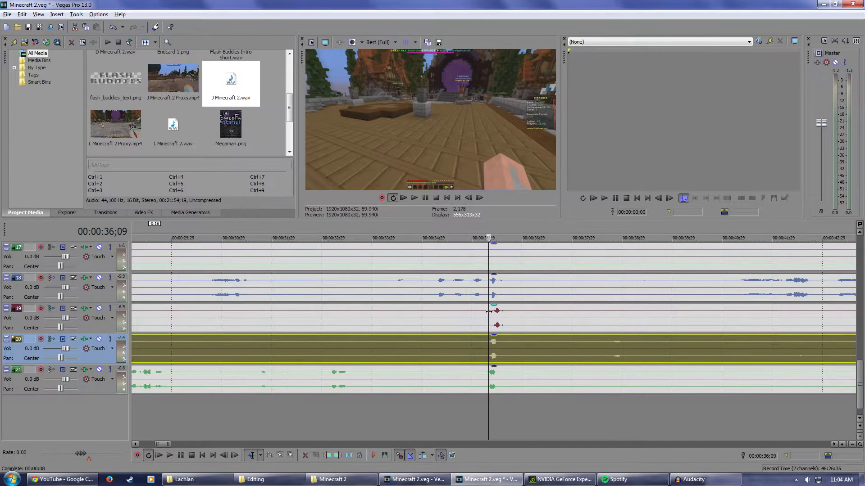
scroll(412, 314, "down", 4)
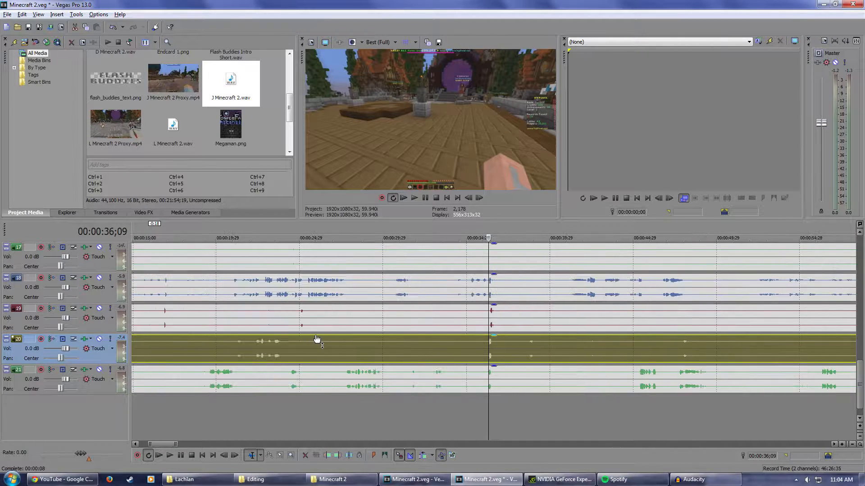
left_click(167, 229)
scroll(428, 323, "up", 10)
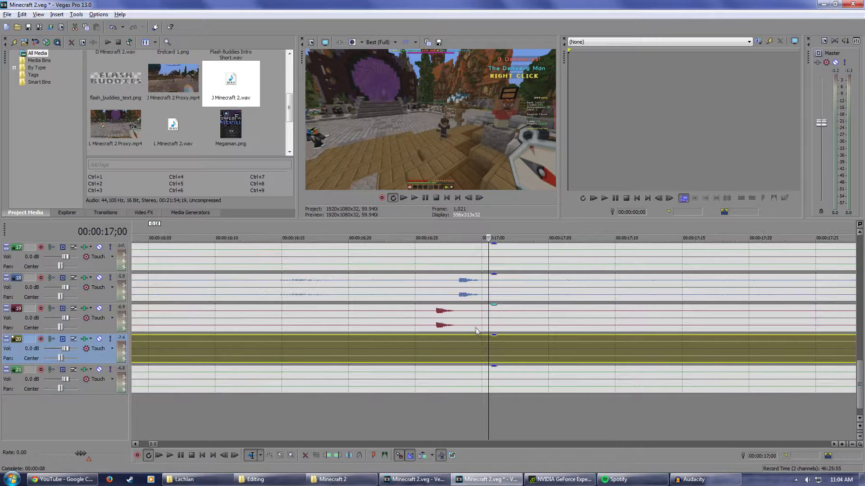
left_click_drag(429, 323, 442, 322)
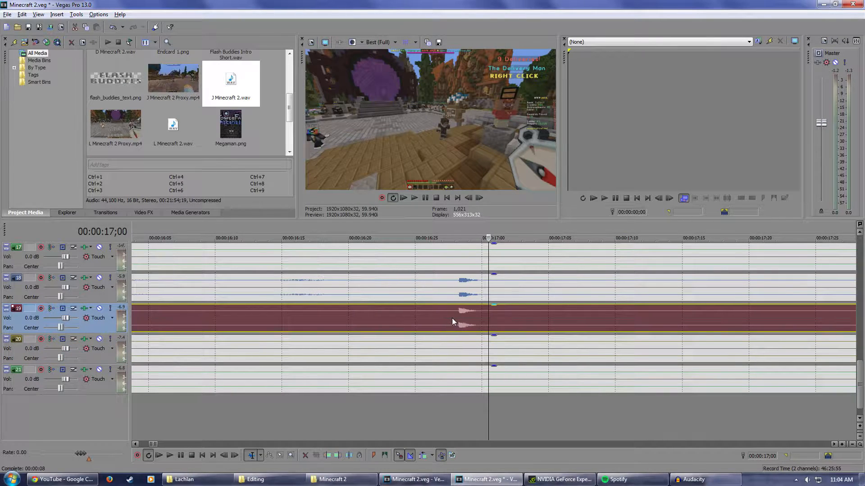
- Play back the audio around 17 seconds and compare the alignment of the voice waveforms around 36 seconds
scroll(452, 318, "down", 4)
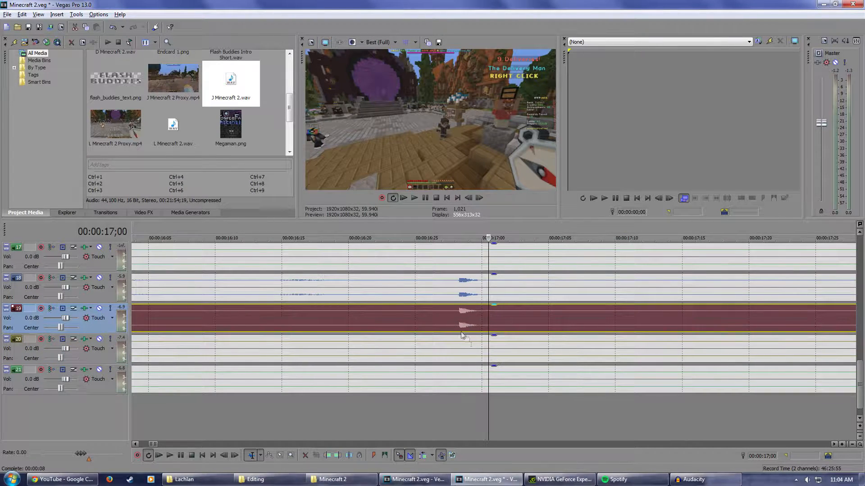
left_click(476, 228)
left_click(414, 198)
left_click(425, 198)
scroll(499, 385, "down", 10)
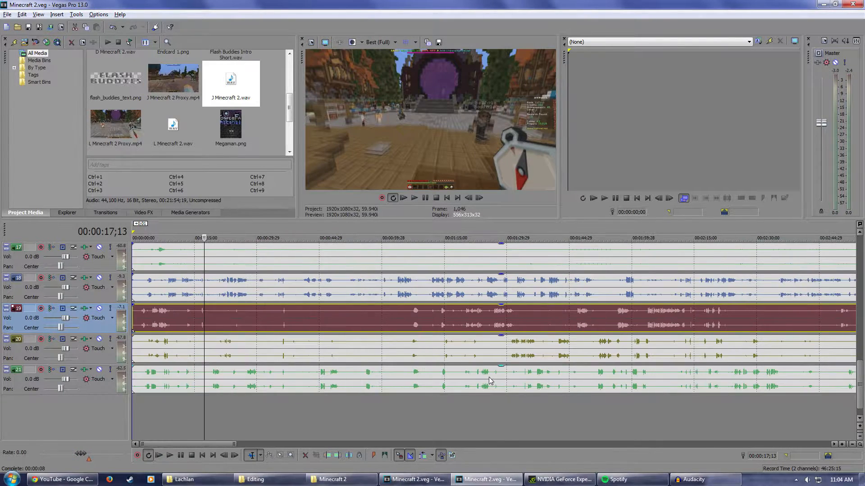
left_click(285, 263)
scroll(315, 271, "up", 8)
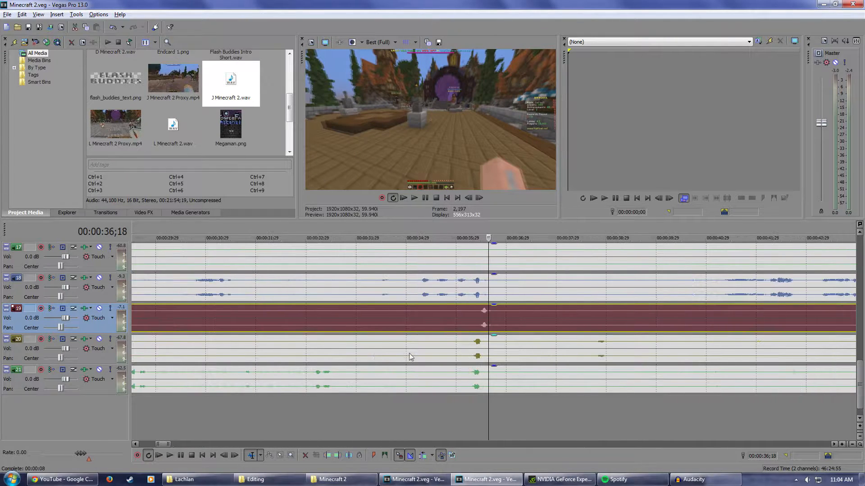
left_click(431, 234)
scroll(388, 267, "down", 8)
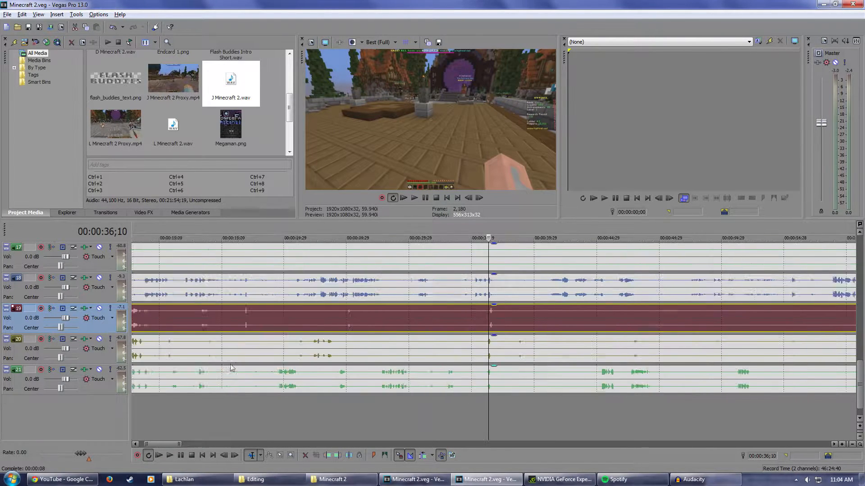
- Trim the starts of the voice WAV events on tracks 18 to 21 to 00:00:36;10
left_click_drag(133, 284, 246, 287)
left_click_drag(134, 319, 246, 319)
left_click_drag(134, 353, 245, 353)
left_click_drag(134, 382, 246, 382)
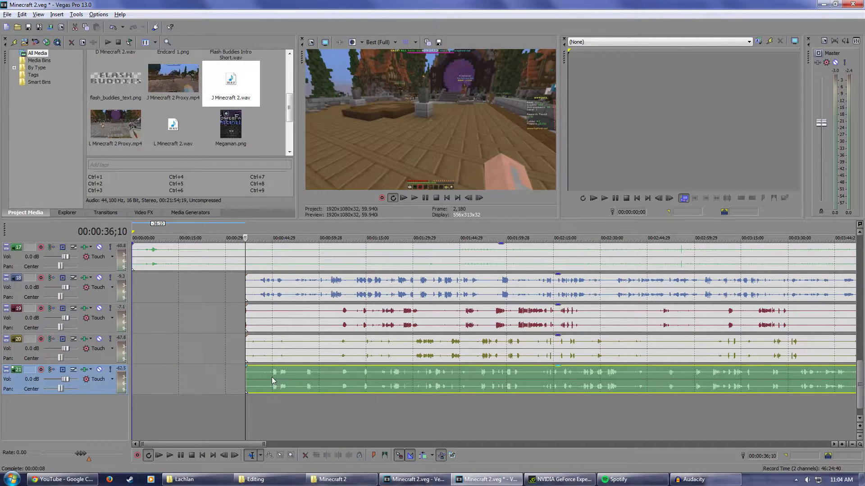
left_click(279, 349, "ctrl")
left_click(279, 316, "ctrl")
left_click(143, 321)
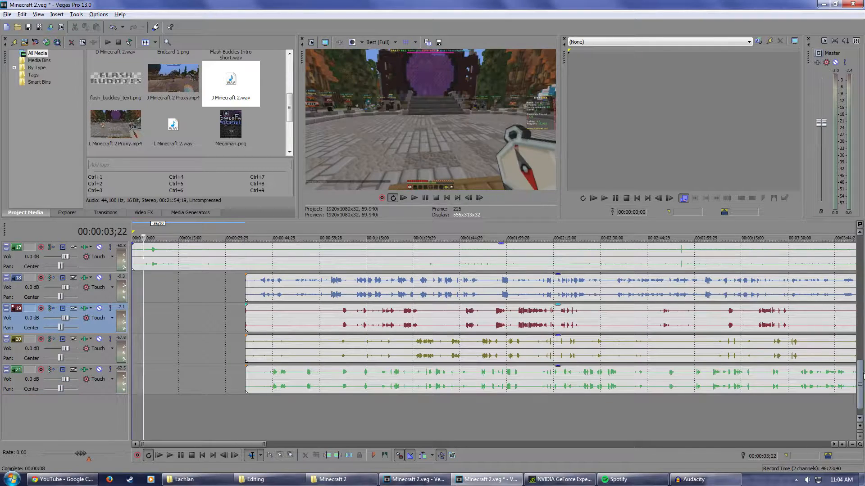
- Mute the gameplay video and audio tracks 10 through 17
scroll(861, 375, "up", 4)
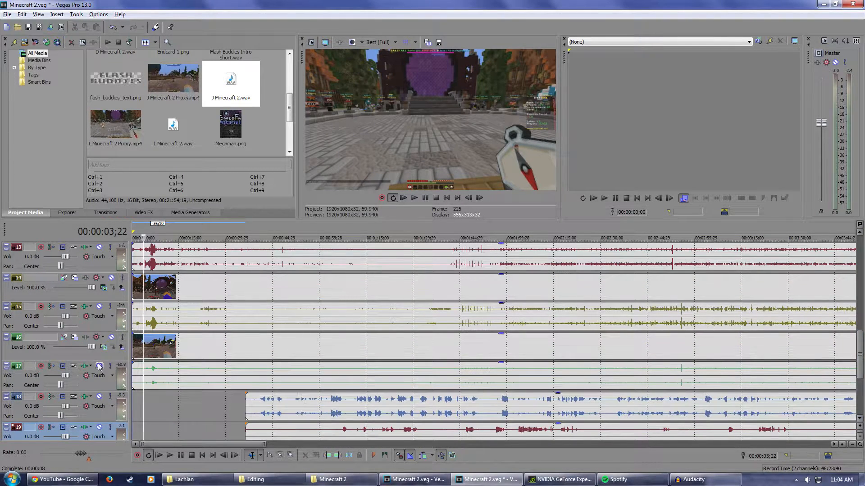
left_click(100, 366)
left_click(112, 337)
left_click(99, 306)
left_click(111, 278)
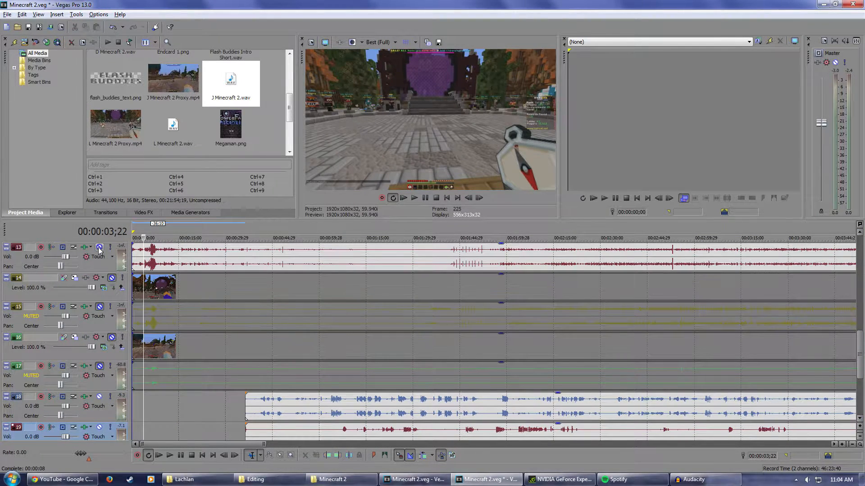
left_click(99, 248)
scroll(860, 358, "up", 3)
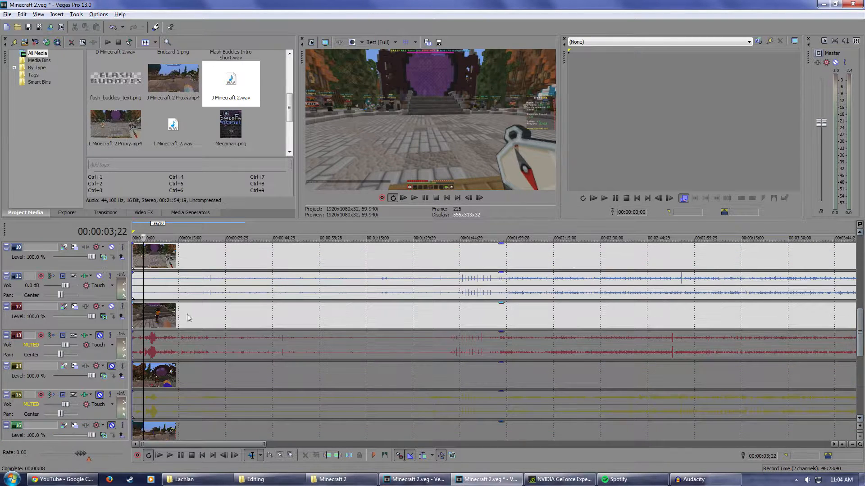
left_click(112, 306)
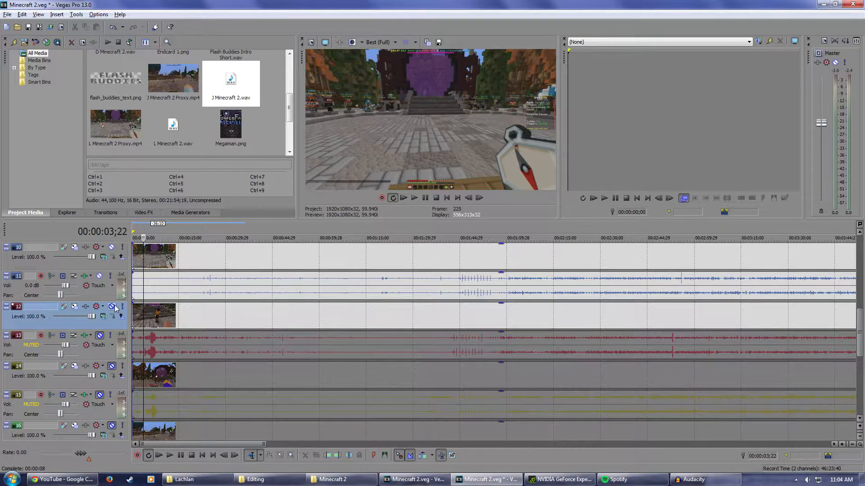
left_click(99, 276)
left_click(112, 247)
- Unmute video track 16 and its audio track 17
left_click_drag(862, 318, 861, 340)
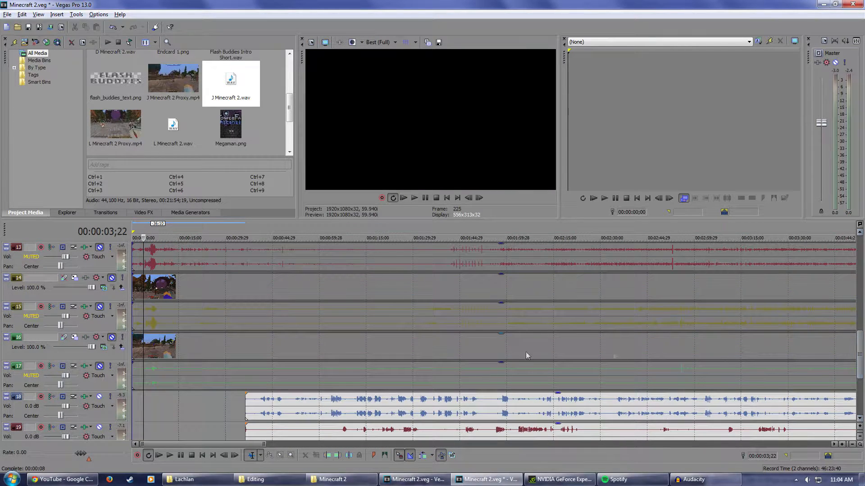
left_click(99, 366)
left_click(111, 337)
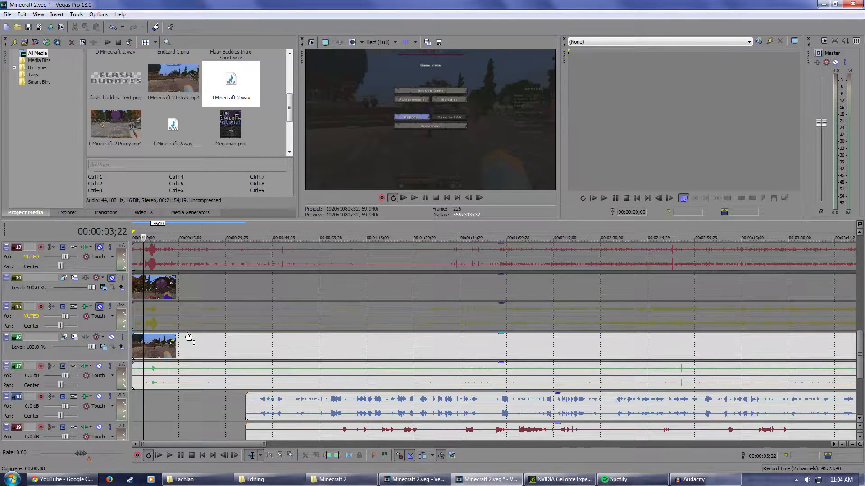
- Move the gameplay audio event on track 13 about 3 seconds later, aligning its spikes near 00:06:45 with those on track 17
scroll(651, 349, "down", 5)
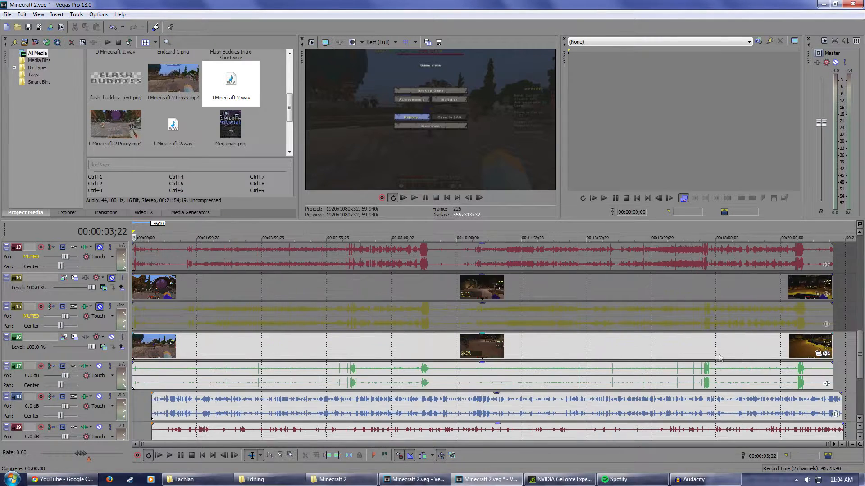
left_click_drag(861, 354, 860, 338)
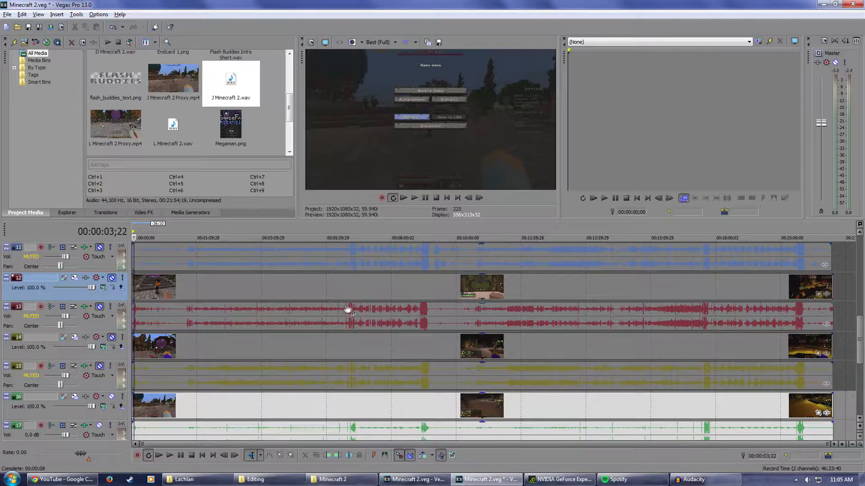
left_click(355, 224)
scroll(461, 364, "up", 4)
scroll(463, 366, "up", 4)
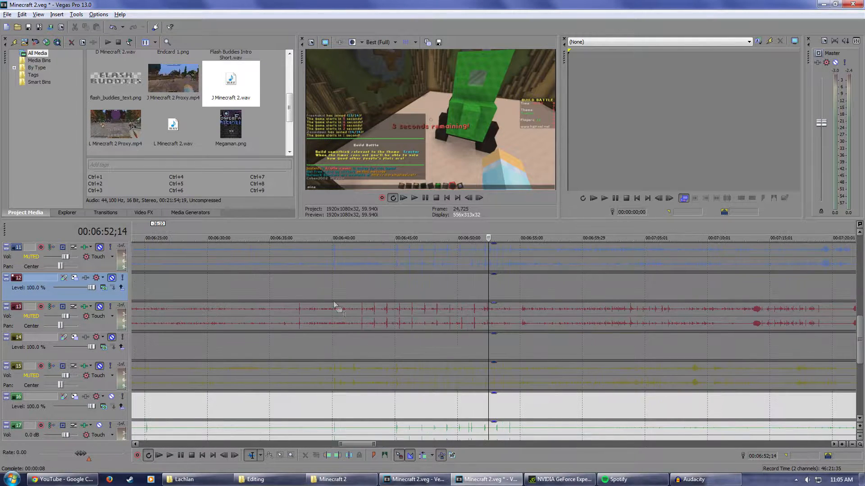
left_click(358, 324)
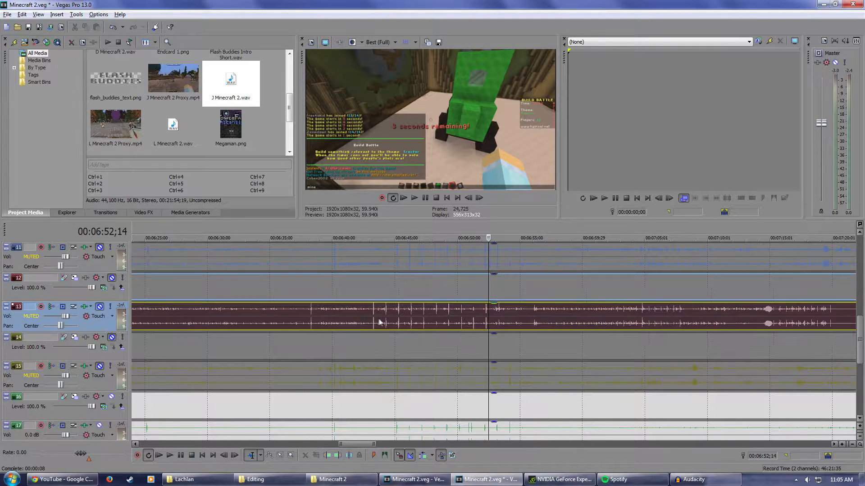
left_click_drag(859, 325, 861, 351)
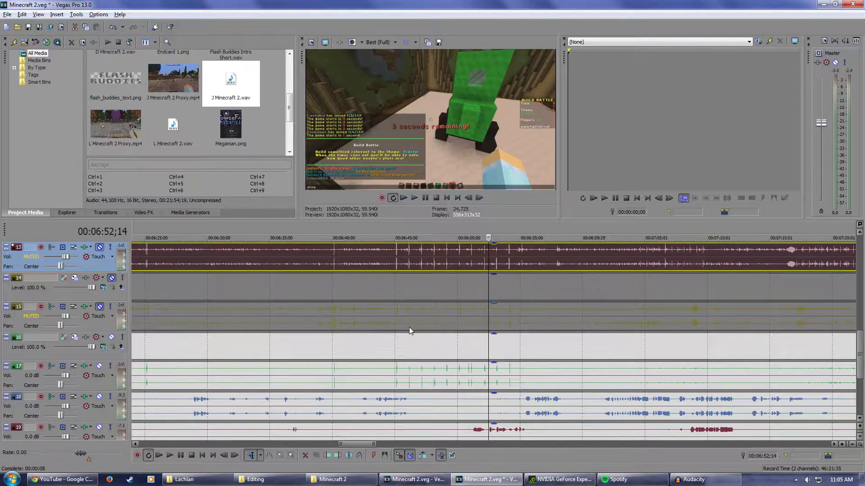
- Compare the start of the track 13 gameplay audio with tracks 15 and 17 around 9 seconds
scroll(301, 358, "down", 10)
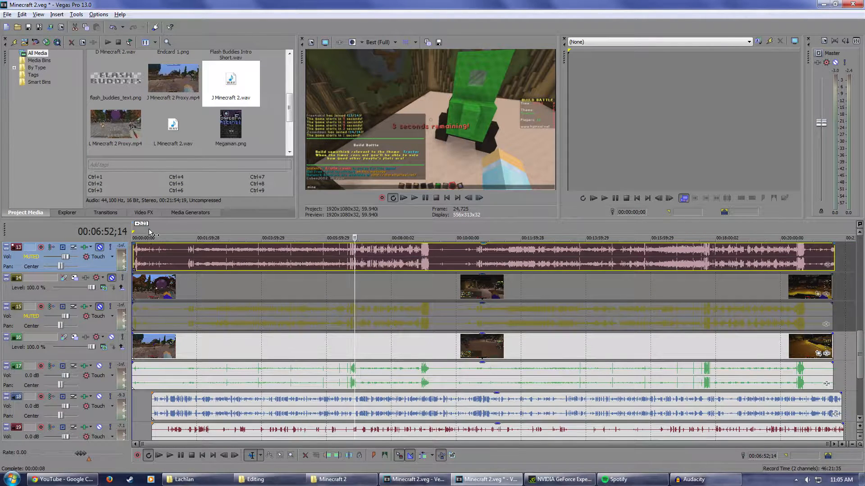
left_click(151, 232)
scroll(242, 392, "up", 7)
scroll(225, 373, "up", 1)
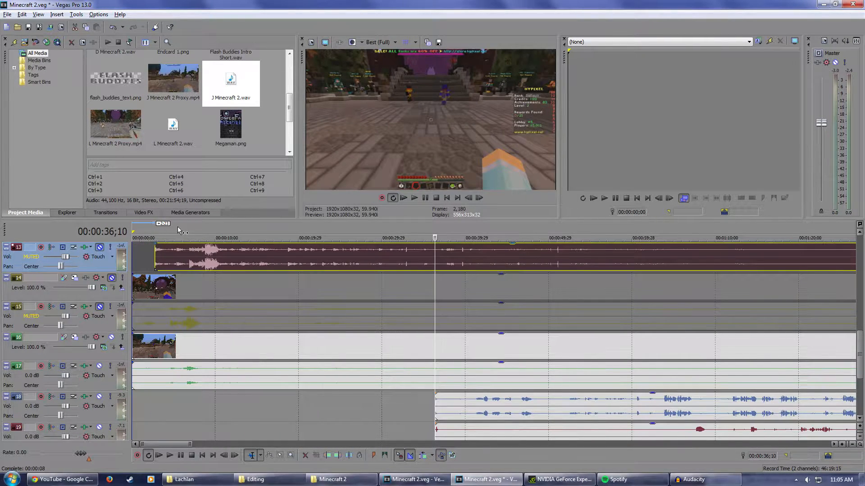
left_click(208, 225)
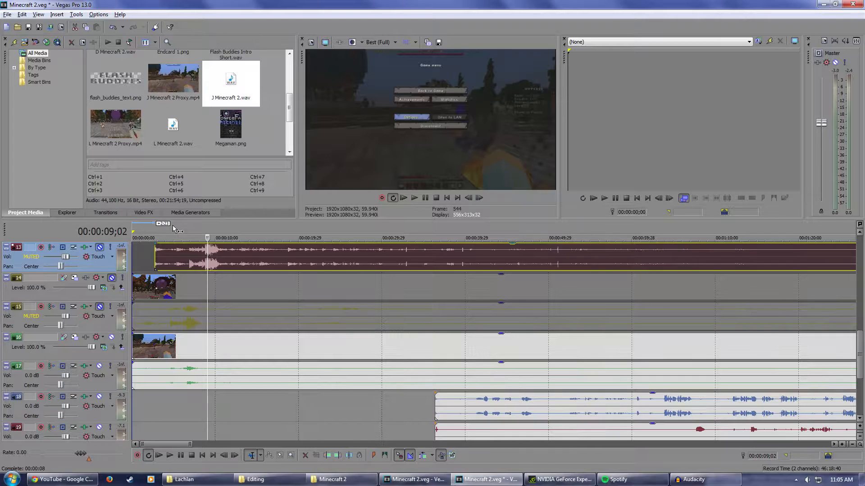
scroll(197, 267, "down", 3)
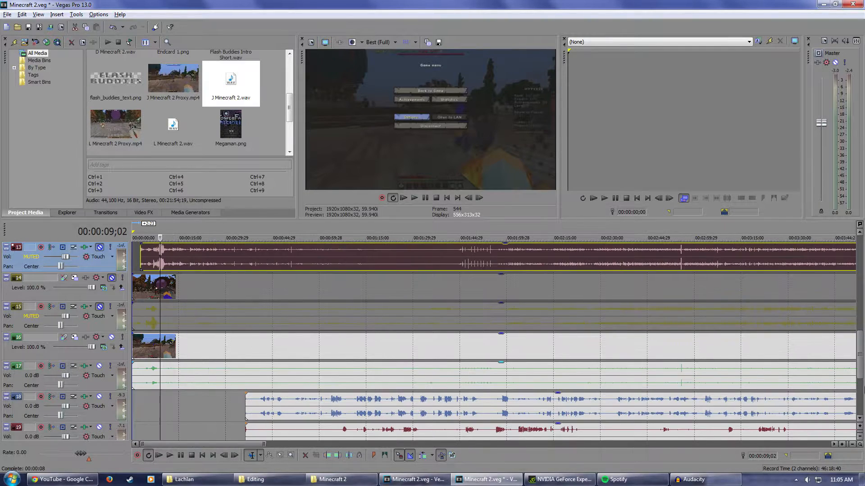
- Examine the voice tracks around 00:03:09 and play them back from about 00:02:02 to 00:02:14
left_click_drag(861, 364, 863, 399)
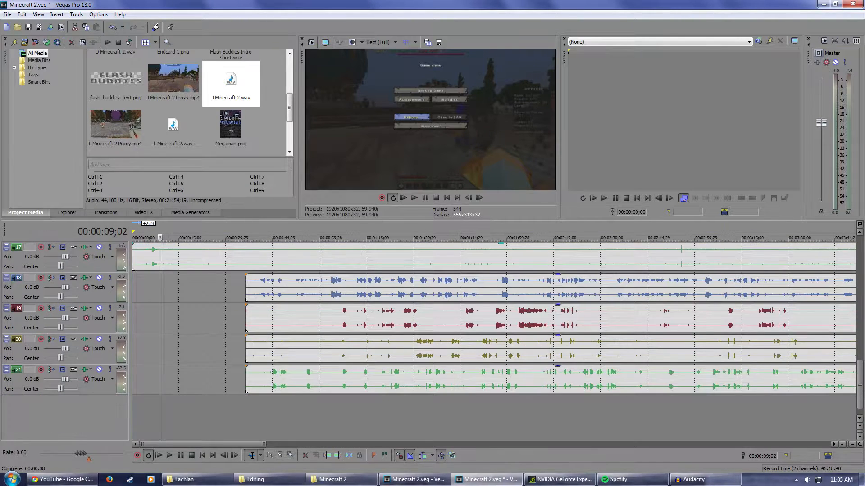
left_click(725, 235)
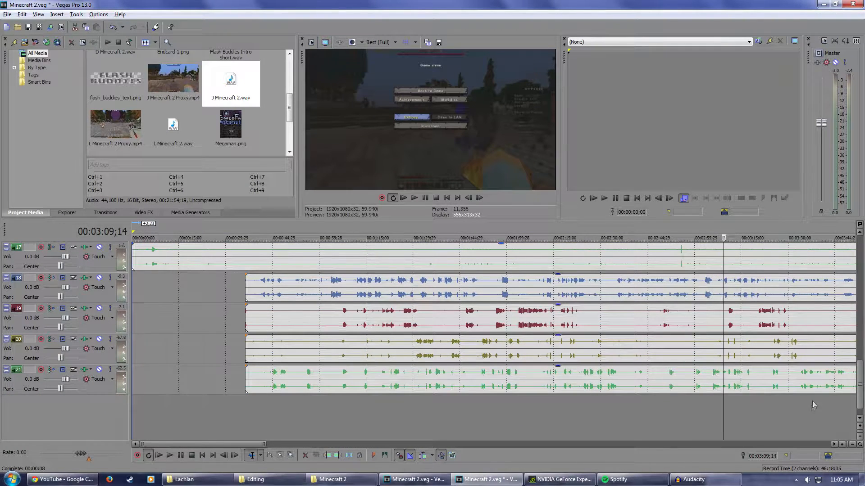
scroll(698, 394, "up", 5)
scroll(609, 382, "down", 8)
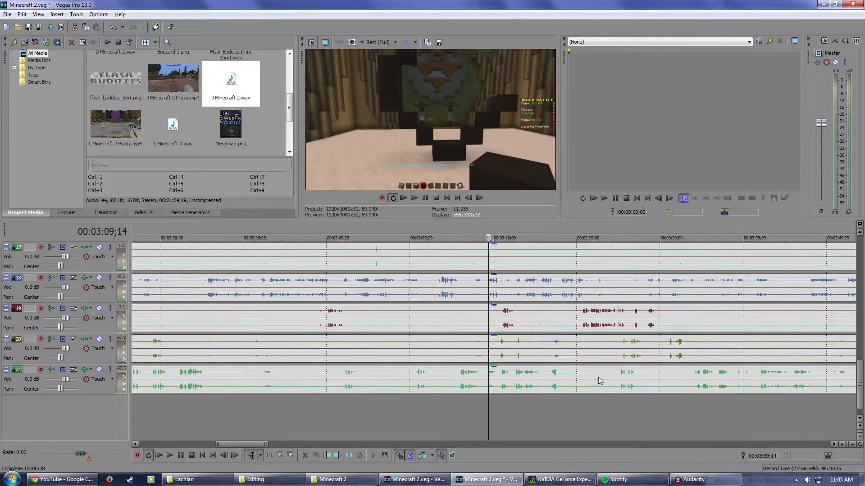
left_click(246, 236)
left_click_drag(246, 236, 208, 228)
left_click(412, 198)
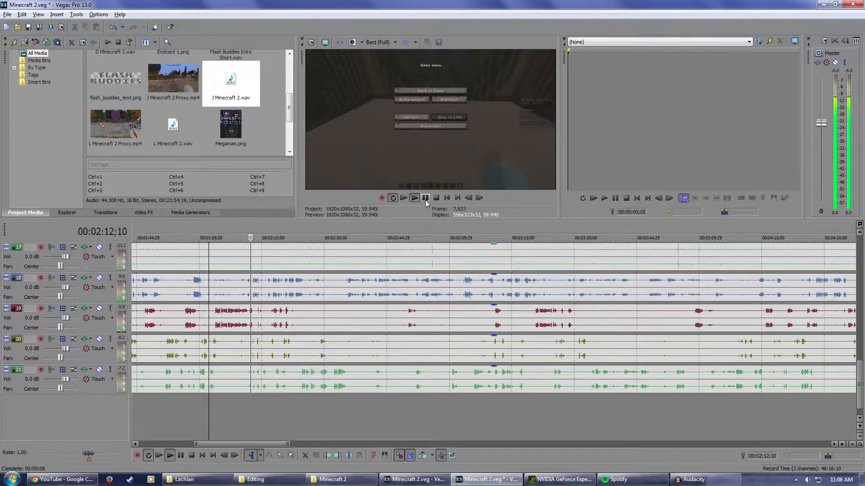
left_click(425, 201)
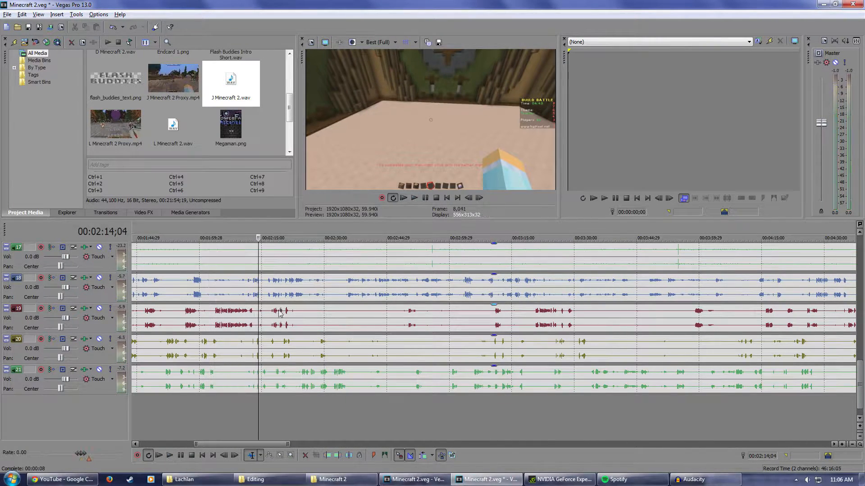
- Inspect the voice waveforms at 00:02:14;04 up close and play the section from 00:02:11;06
scroll(475, 299, "up", 6)
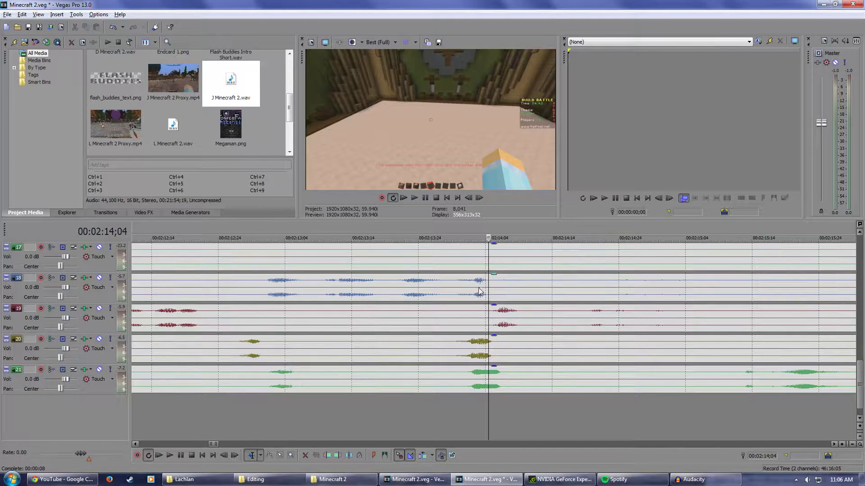
mouse_move(860, 389)
left_mouse_down()
mouse_move(860, 309)
mouse_move(861, 376)
left_mouse_up()
scroll(468, 366, "down", 8)
scroll(472, 349, "up", 1)
left_click_drag(488, 231, 445, 231)
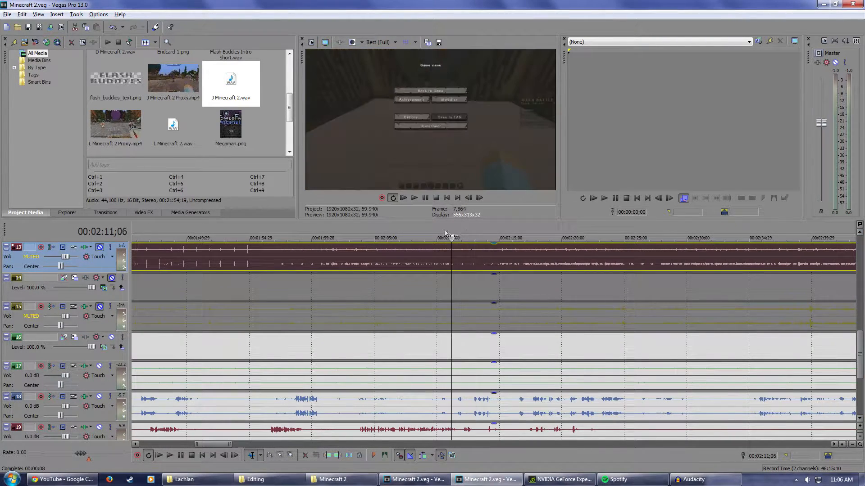
left_click(415, 198)
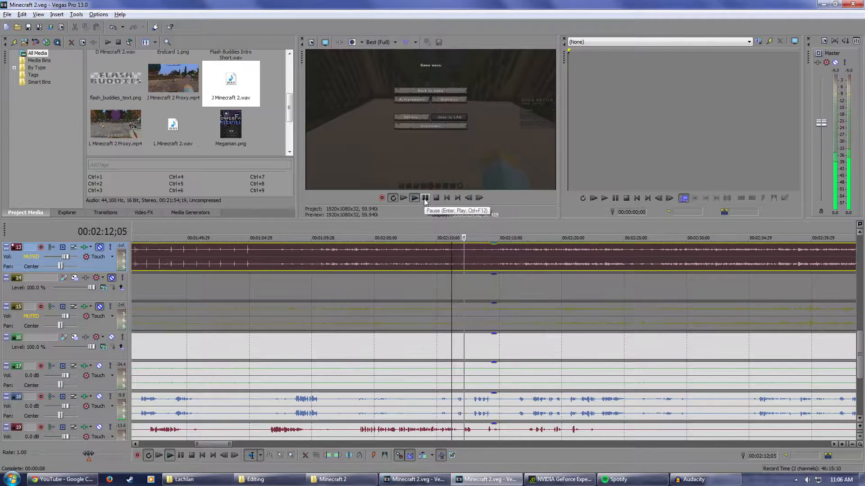
left_click(426, 198)
- Play from 00:01:54;19 and skip ahead through the footage to locate the start of the Build Battle round
left_click(246, 225)
left_click(414, 197)
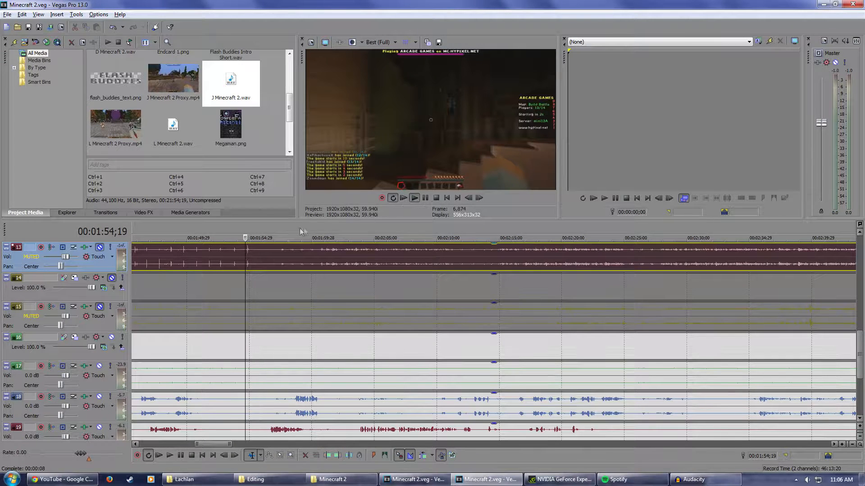
left_click(272, 225)
left_click(287, 225)
left_click(301, 226)
left_click(316, 226)
left_click(330, 227)
left_click(272, 226)
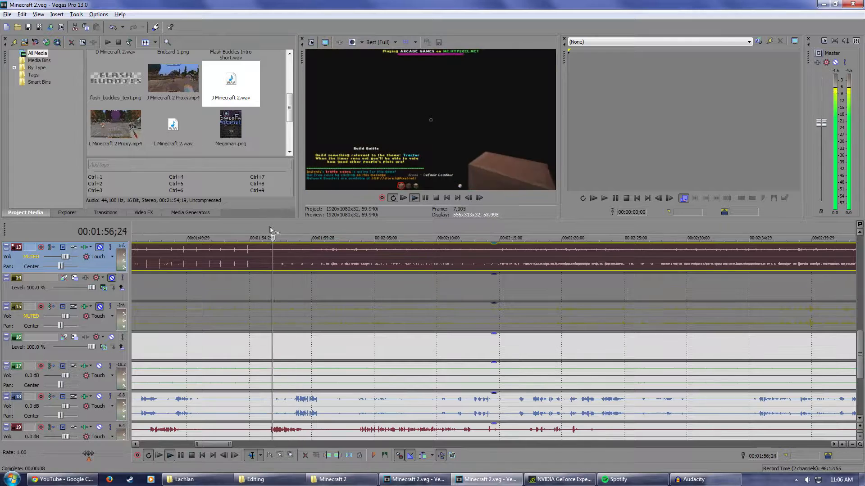
left_click(434, 199)
- Play on from 00:01:58;29 and step back frame by frame to place the cursor at 00:02:00;21
scroll(860, 342, "up", 2)
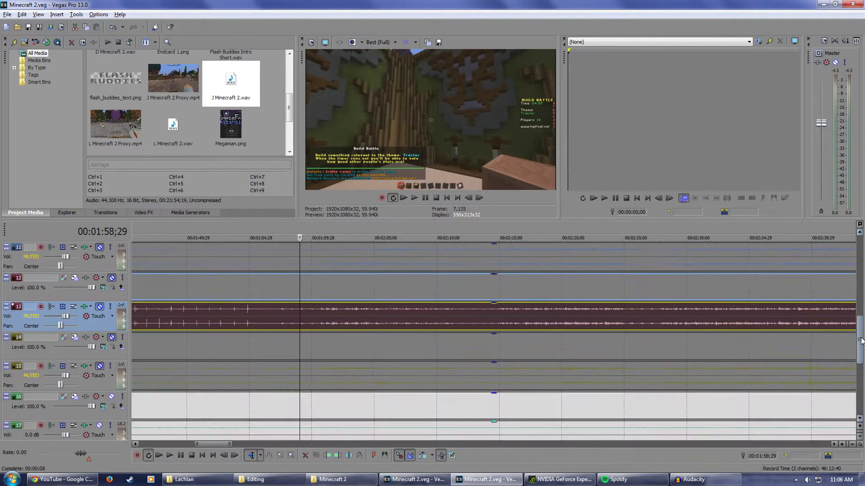
left_click(414, 200)
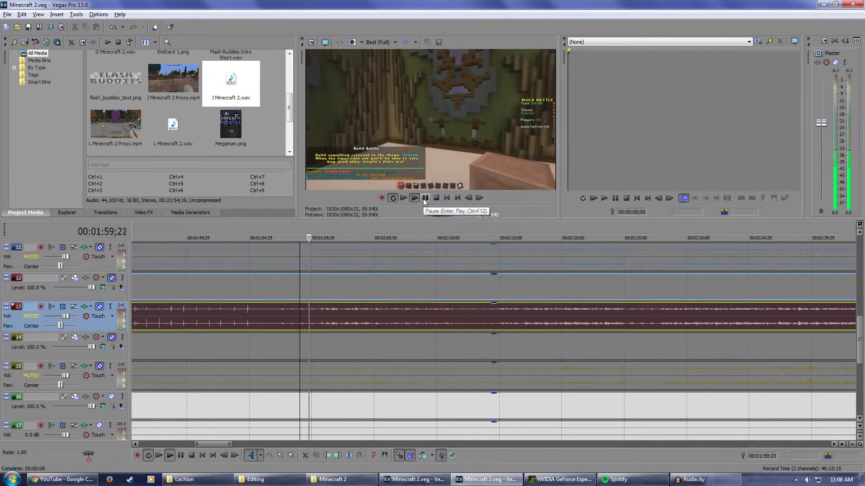
left_click(424, 200)
left_click(417, 199)
left_click(425, 199)
left_click(468, 199)
left_click(468, 199)
left_click(468, 199)
left_click(468, 198)
left_click(469, 199)
left_click(469, 199)
left_click(468, 199)
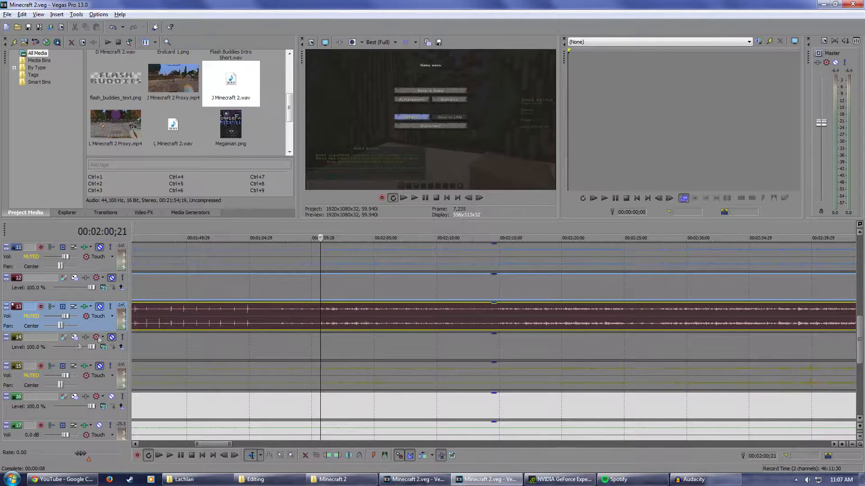
- Trim the start of the gameplay video on track 16 and its audio on track 17 to 00:02:00;21
left_click_drag(861, 328, 861, 360)
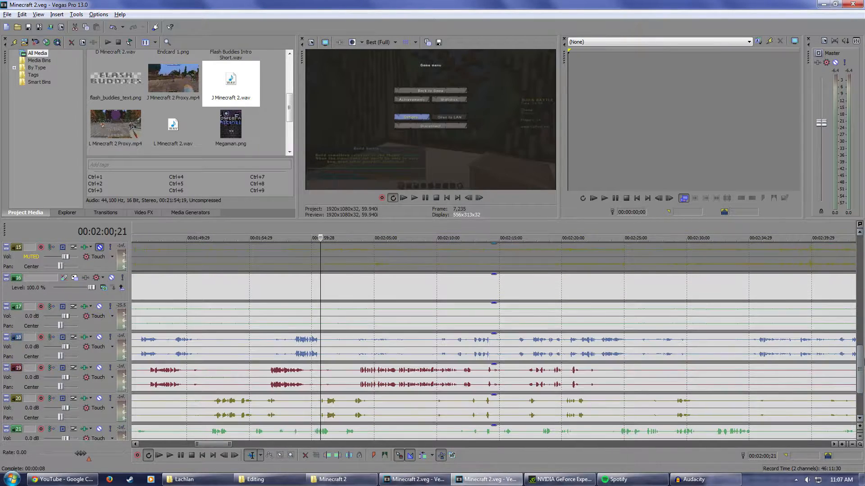
scroll(206, 409, "down", 1)
left_click_drag(196, 444, 169, 444)
scroll(169, 445, "down", 3)
left_click_drag(135, 291, 325, 293)
left_click_drag(858, 369, 857, 354)
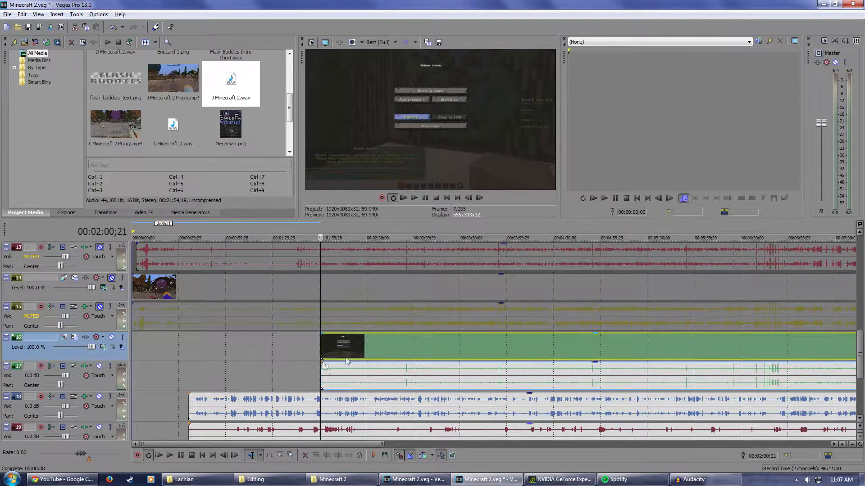
- Mute tracks 16 and 17 and unmute video track 14 and audio track 15
left_click(100, 366)
left_click(112, 336)
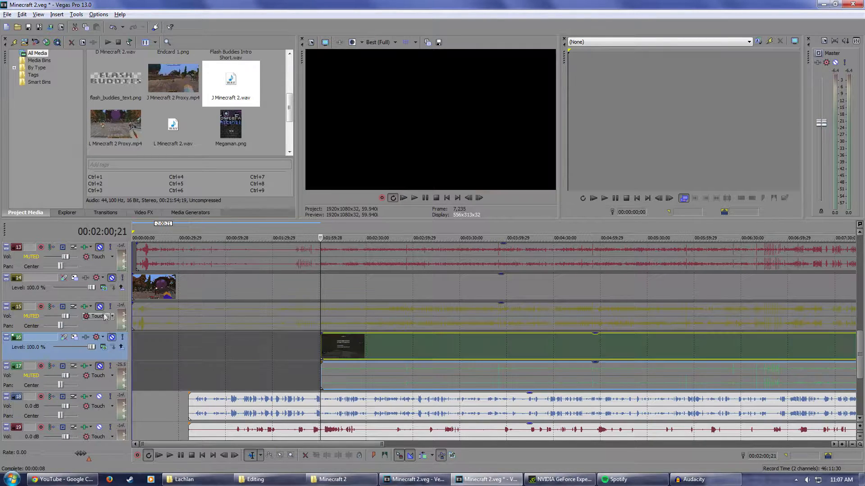
left_click(100, 306)
left_click(111, 278)
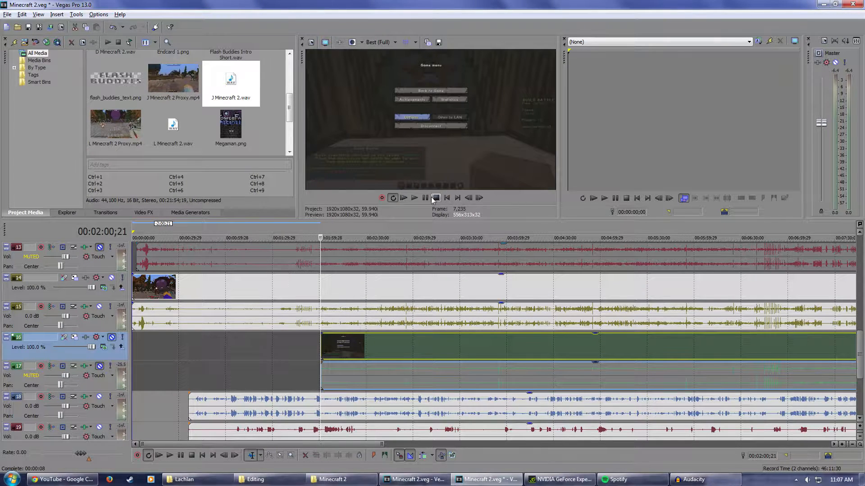
- Set the cursor to 00:02:00;24 and trim the start of the track 14 video and track 15 audio to it
left_click(479, 198)
left_click(469, 199)
left_click_drag(134, 291, 323, 292)
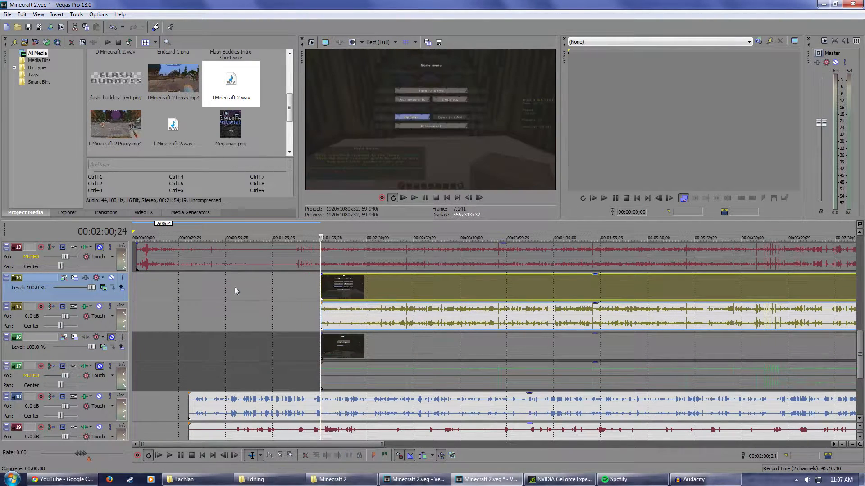
- Mute video track 14 and audio track 15, and unmute video track 12 and audio track 13
left_click_drag(860, 346, 859, 327)
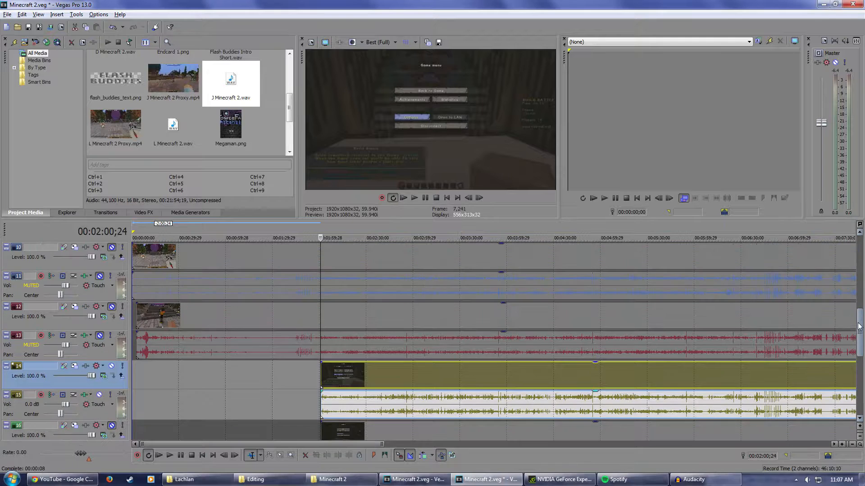
left_click(111, 368)
left_click(100, 395)
left_click(99, 336)
left_click(111, 307)
- Step the cursor back to 00:02:00;20 and trim the start of the track 12 video and track 13 audio to it
left_click(468, 199)
left_click(468, 198)
left_click(468, 198)
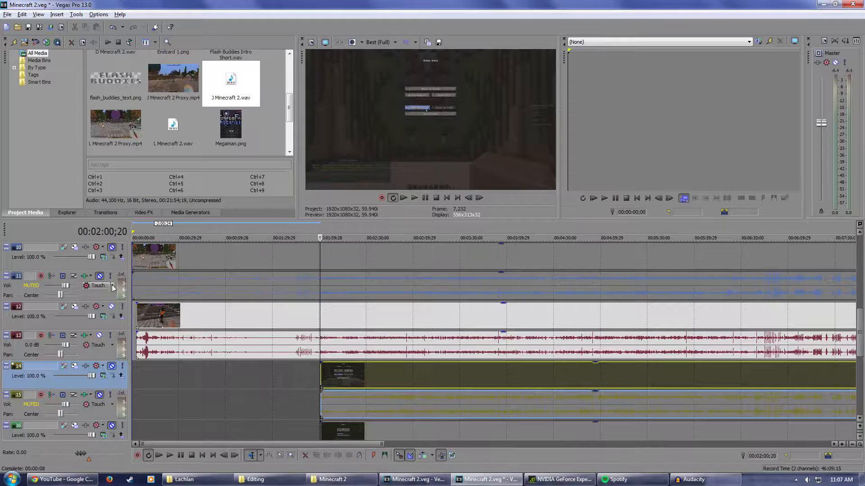
left_click_drag(138, 312, 320, 313)
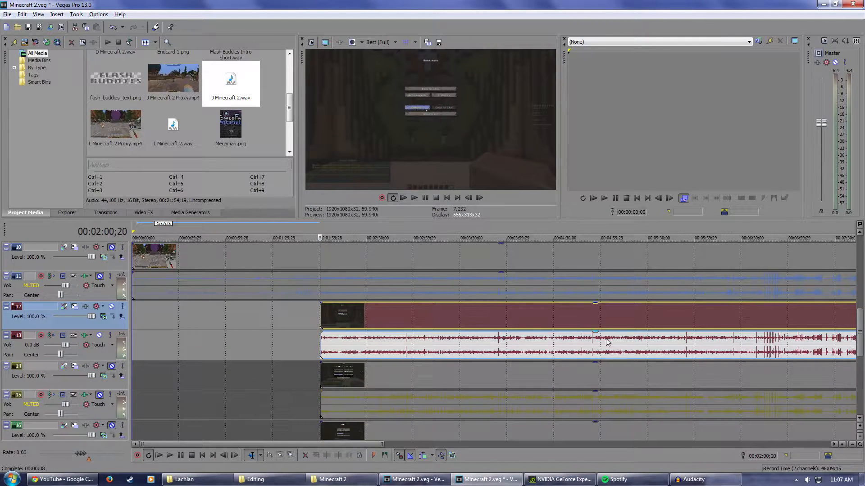
- Mute tracks 12 and 13, unmute tracks 10 and 11, and trim the start of their video and audio to 00:02:00;16
left_click_drag(861, 317, 861, 299)
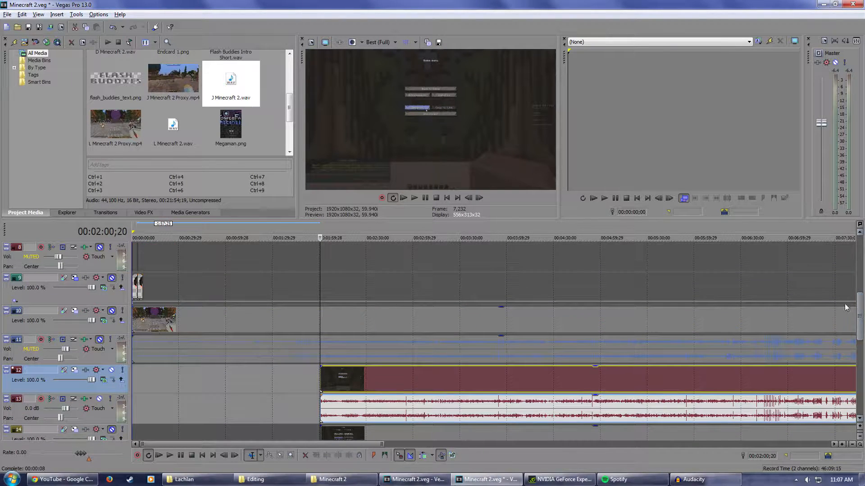
left_click(99, 399)
left_click(111, 370)
left_click(100, 339)
left_click(112, 311)
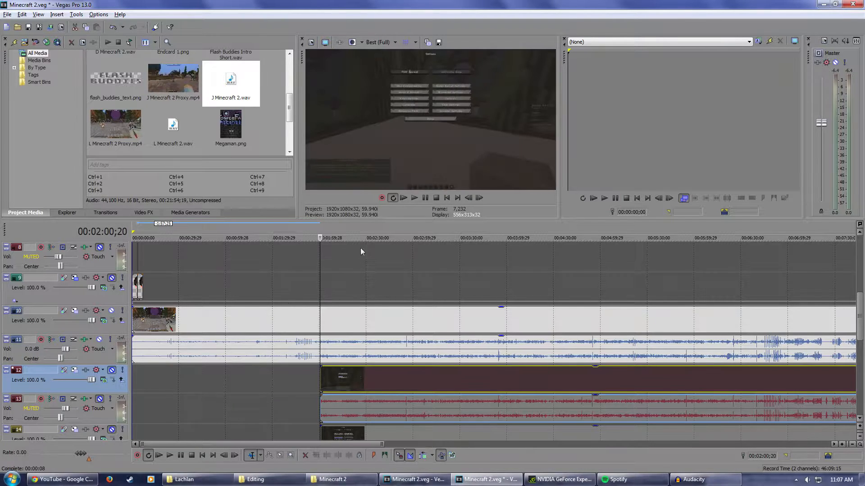
left_click(467, 198)
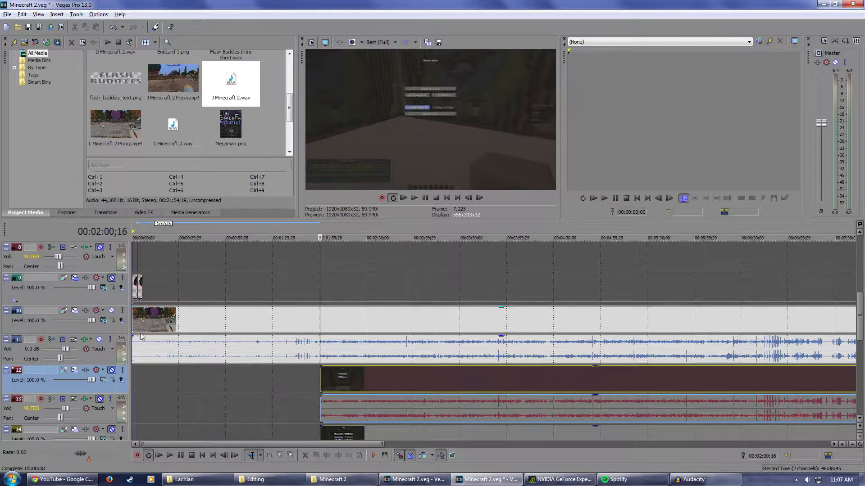
left_click_drag(134, 318, 321, 318)
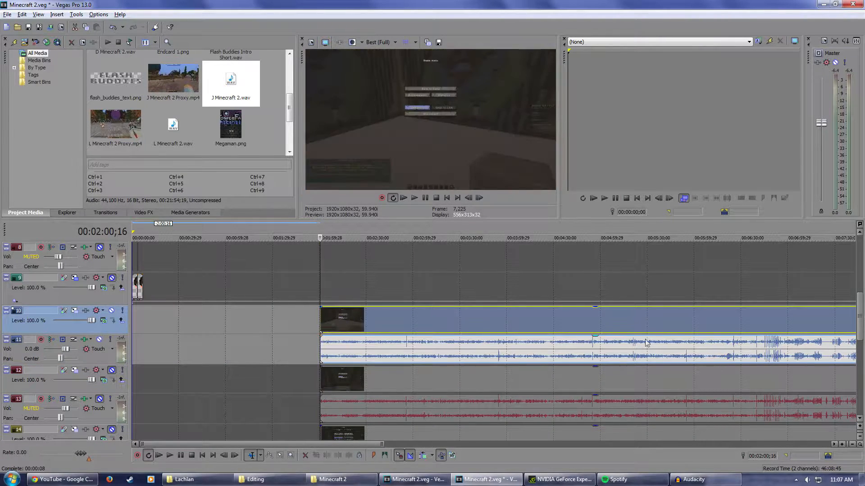
- Nudge the gameplay clips on tracks 10, 14 and 16 so their starts line up with the clip on track 12
scroll(585, 342, "up", 4)
scroll(513, 320, "up", 3)
left_click_drag(513, 321, 520, 320)
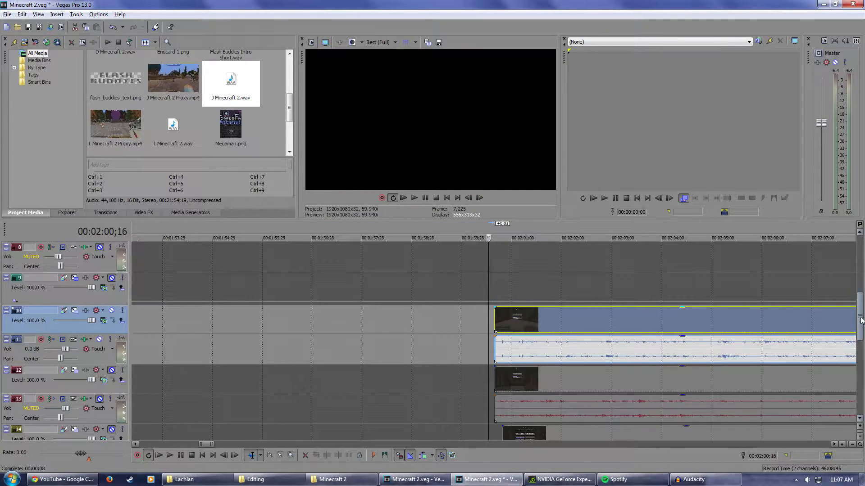
left_click_drag(861, 318, 861, 340)
left_click_drag(528, 345, 521, 345)
left_click_drag(569, 407, 567, 407)
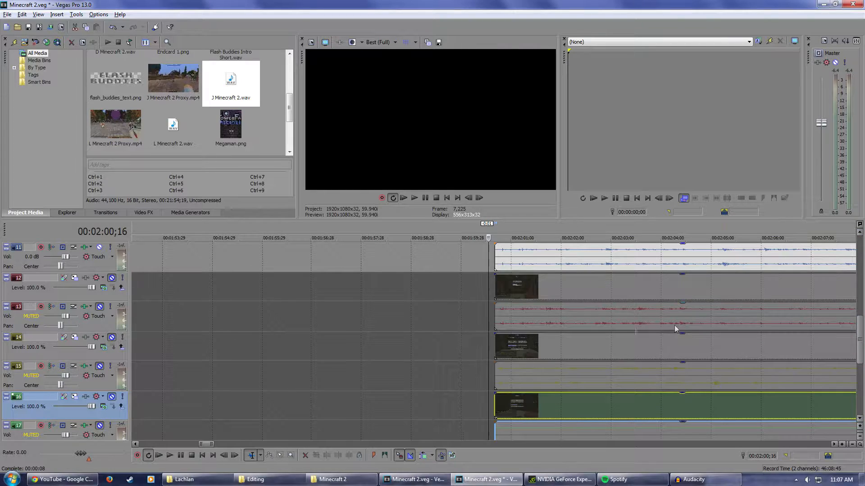
- Select the gameplay clips on tracks 10 to 17 together and move them back to the voice clips' start at about 00:00:36
left_click_drag(859, 358, 851, 343)
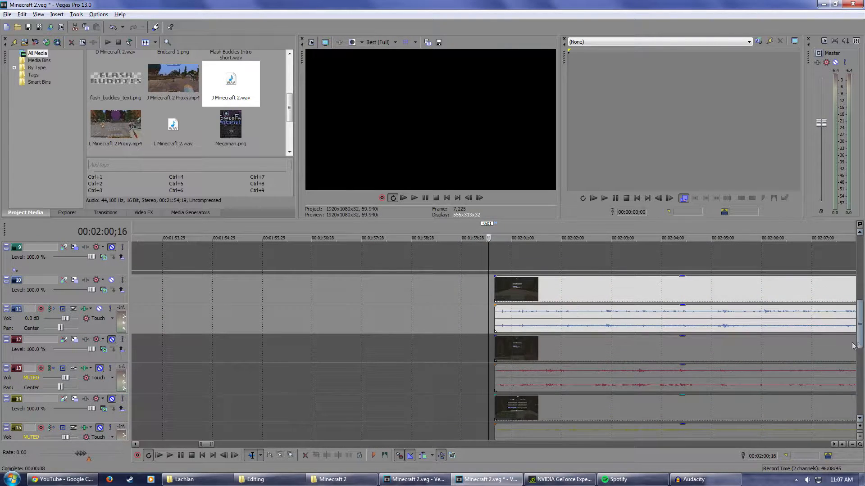
left_click(541, 300, "ctrl")
left_click(544, 324, "ctrl")
left_click(549, 350, "ctrl")
left_click(555, 377, "ctrl")
left_click(619, 415, "ctrl")
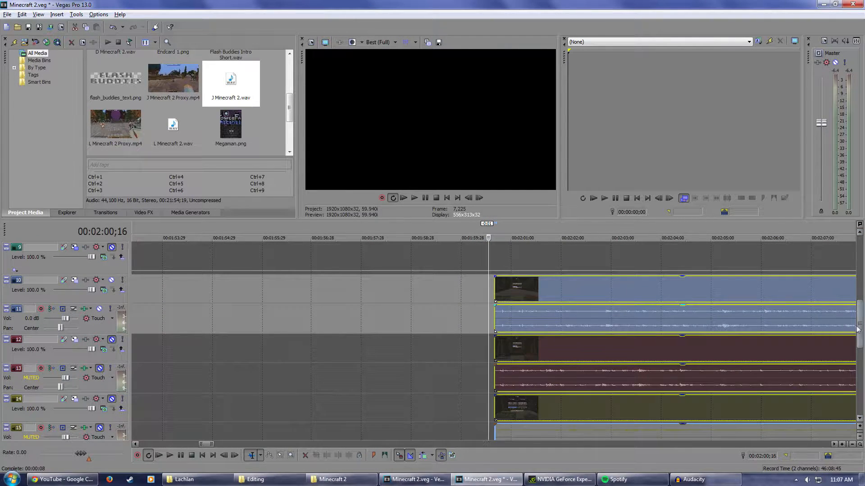
left_click_drag(856, 328, 861, 364)
left_click(601, 313, "ctrl")
left_click(577, 374, "ctrl")
scroll(455, 368, "down", 3)
left_click_drag(415, 347, 237, 343)
- Add the voice clips on tracks 18 to 21 to the selection and move all selected clips to the timeline start
left_click_drag(859, 352, 859, 385)
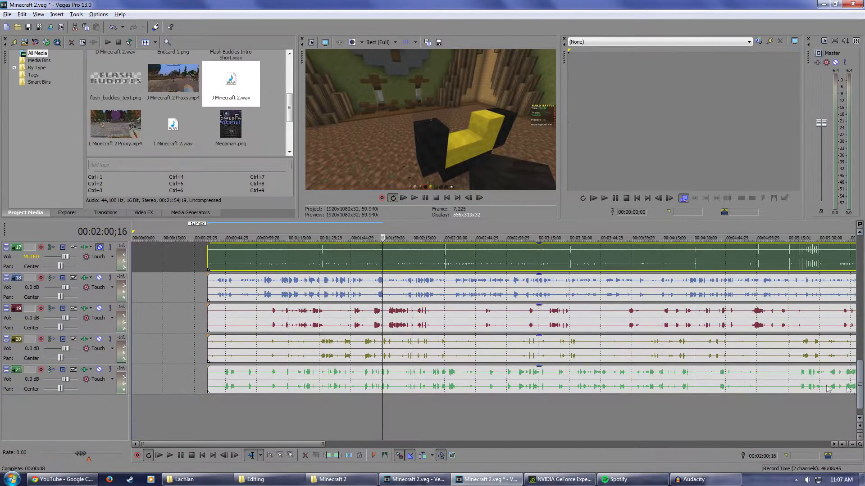
left_click(247, 288, "ctrl")
left_click(248, 323, "ctrl")
left_click(251, 358, "ctrl")
left_click(251, 379, "ctrl")
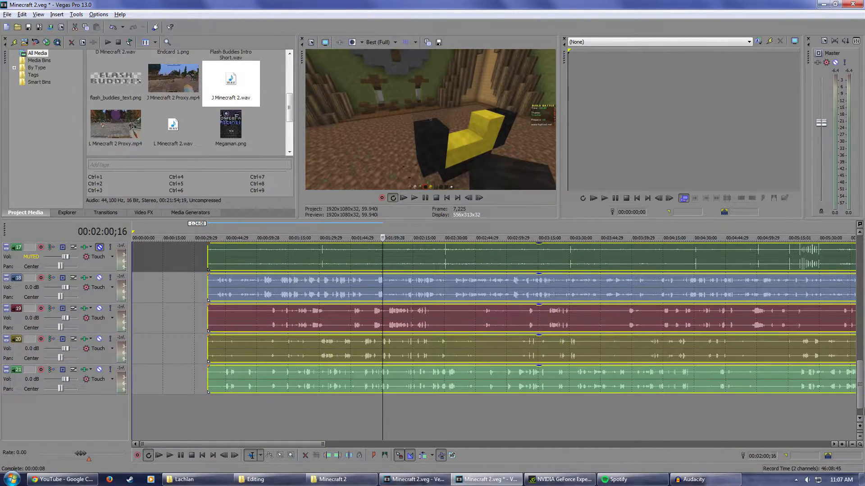
scroll(295, 388, "up", 4)
left_click_drag(295, 324, 219, 324)
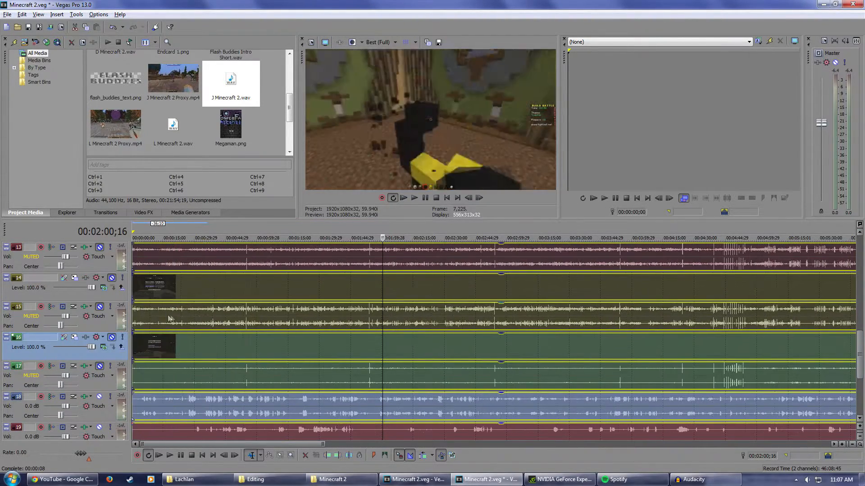
- Examine the audio waveforms around 00:15:45;25 and at the timeline start to check that the gameplay tracks are in sync
scroll(414, 330, "down", 4)
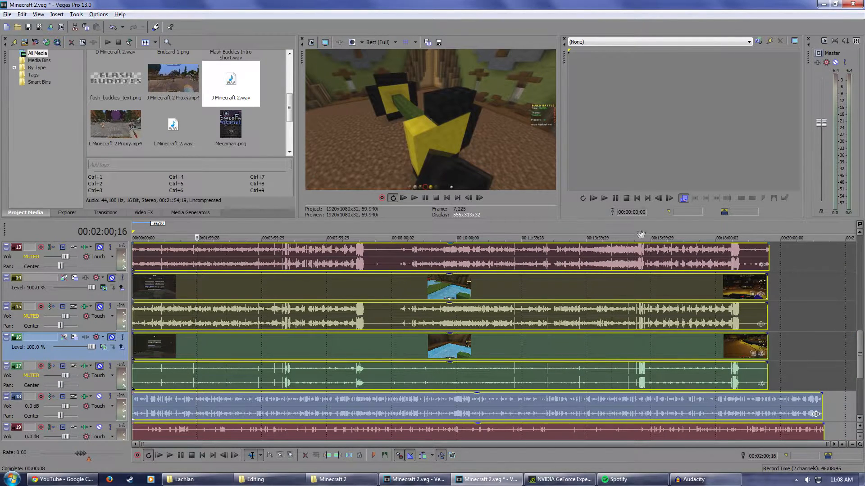
left_click(660, 238)
scroll(522, 305, "up", 5)
left_click(410, 238)
scroll(448, 270, "up", 3)
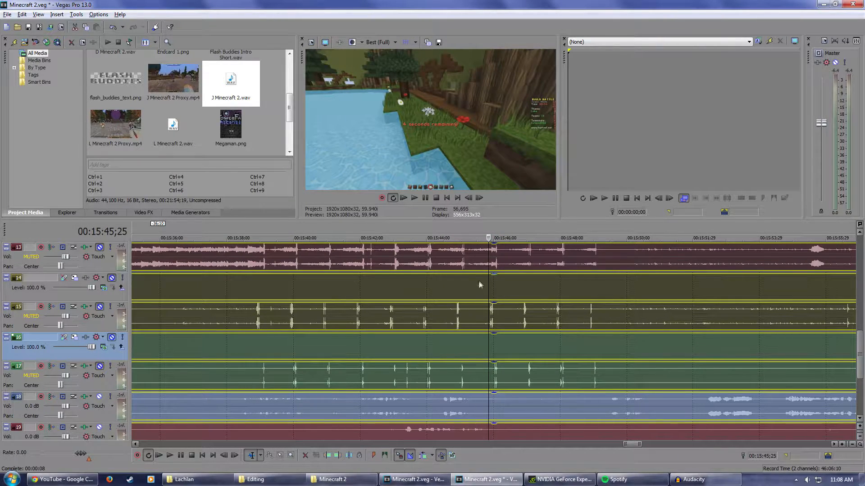
mouse_move(862, 345)
left_mouse_down()
mouse_move(862, 323)
mouse_move(861, 338)
left_mouse_up()
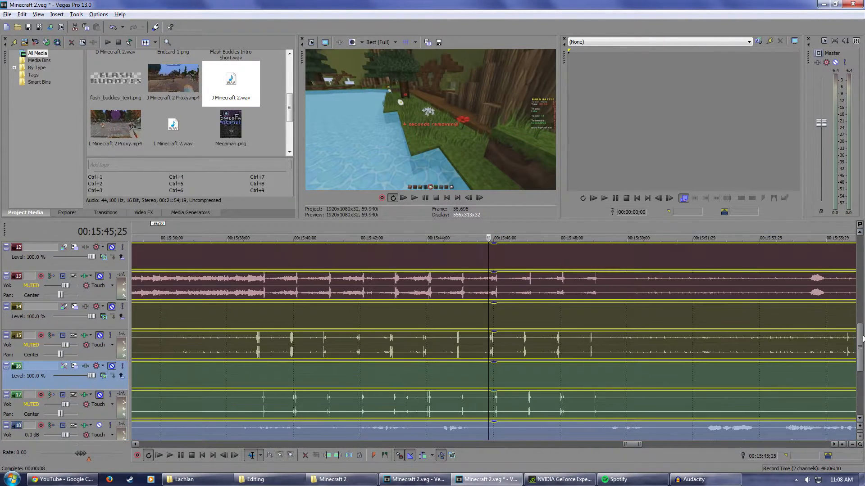
scroll(387, 351, "down", 8)
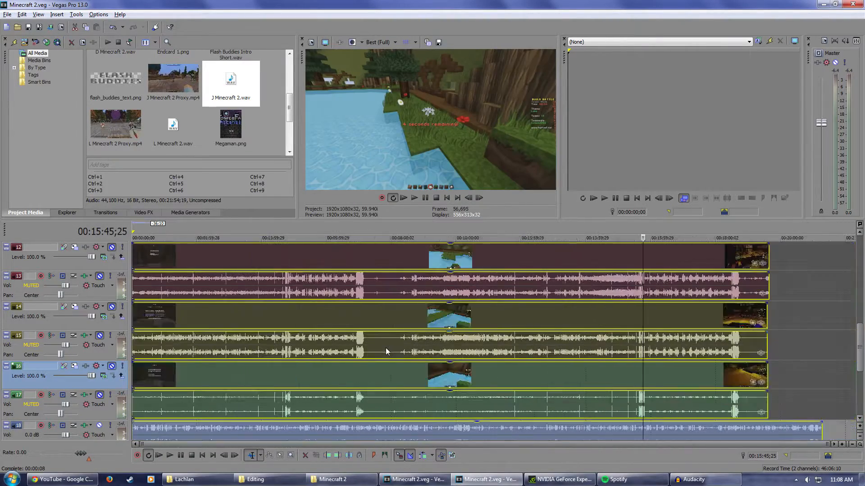
scroll(183, 351, "up", 10)
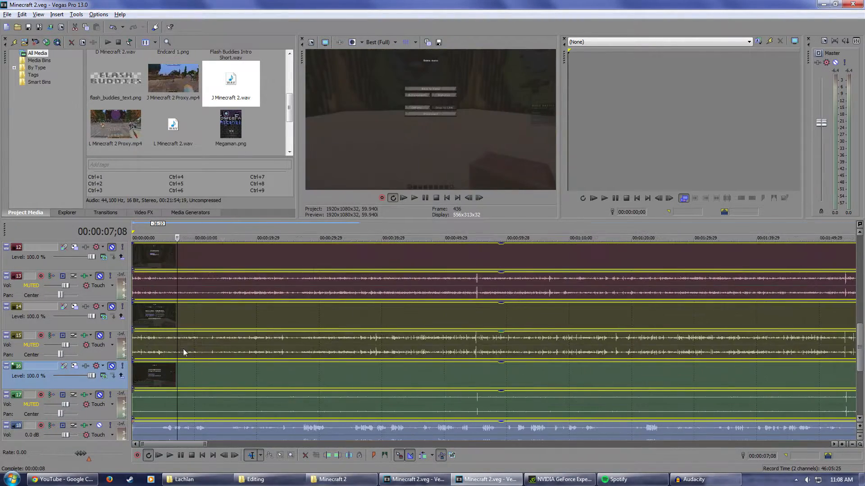
- Clear the multi-clip selection, unmute tracks 12 to 17 and save the project
left_click_drag(860, 338, 860, 361)
left_click(285, 319)
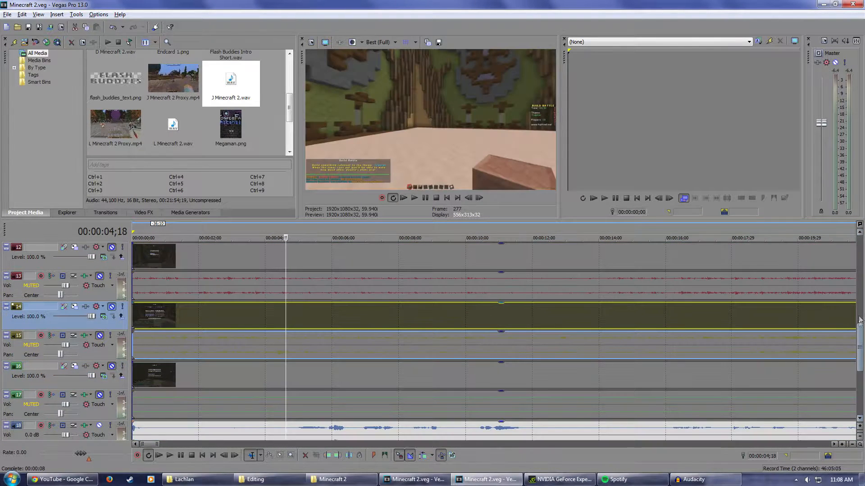
scroll(113, 343, "up", 3)
left_click(112, 341)
left_click(99, 368)
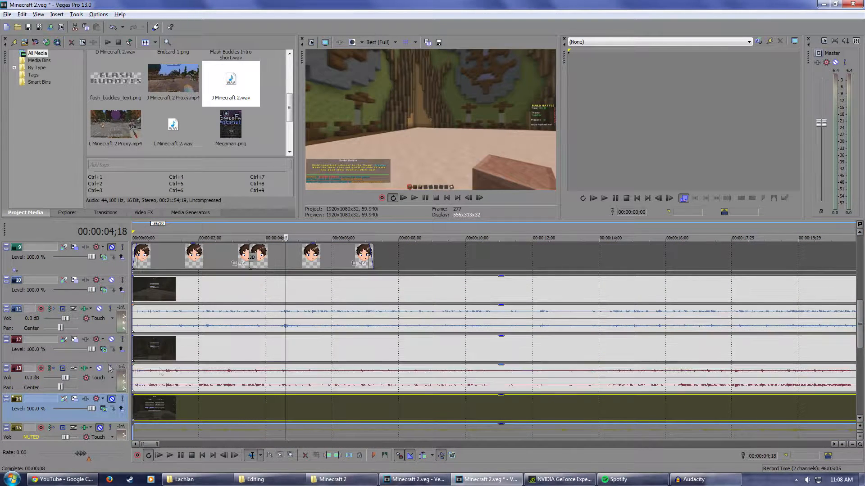
scroll(114, 316, "down", 3)
left_click(111, 306)
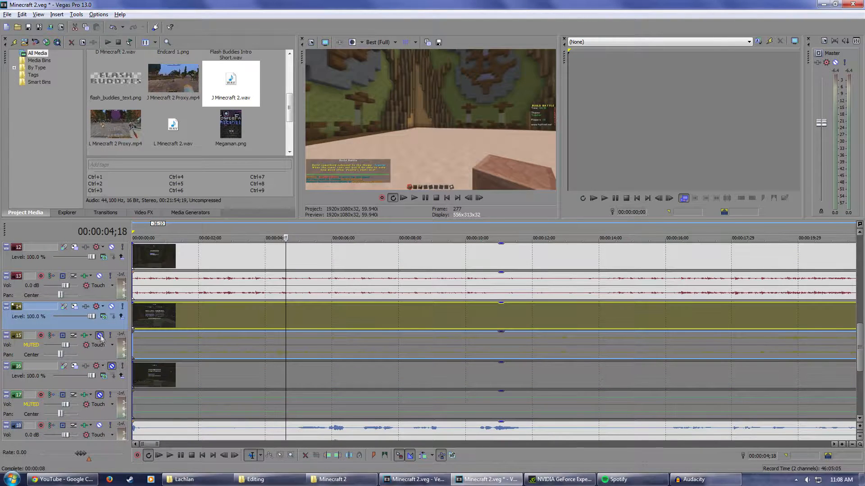
left_click(100, 335)
left_click(112, 366)
left_click(100, 395)
scroll(185, 388, "down", 1)
scroll(185, 389, "down", 3)
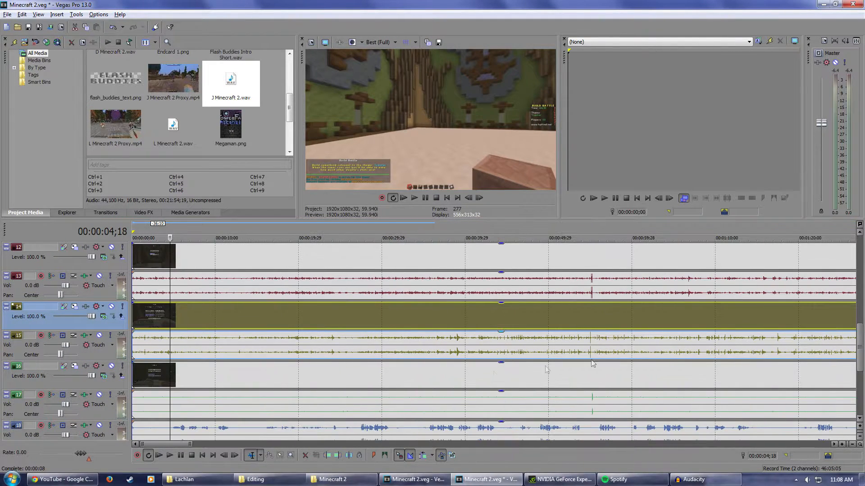
key("ctrl+s")
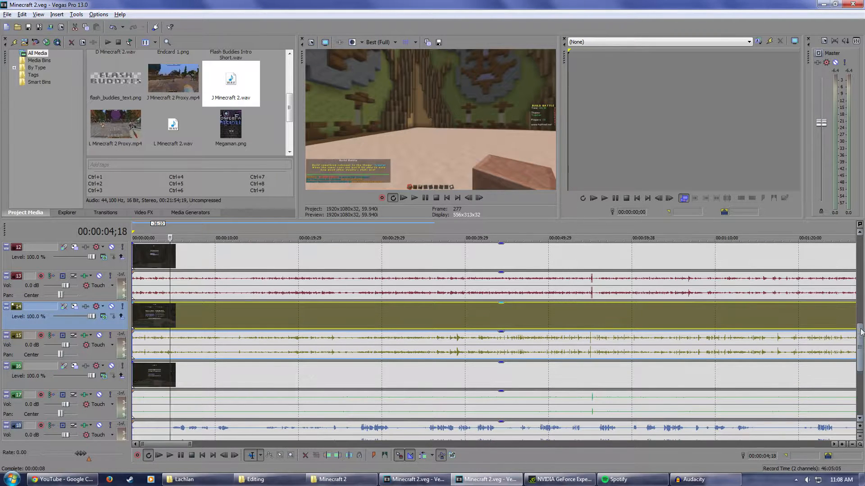
- Select the headers of all gameplay video and audio tracks from 10 to 17
left_click_drag(861, 331, 861, 307)
left_click(119, 298)
left_click(103, 330, "ctrl")
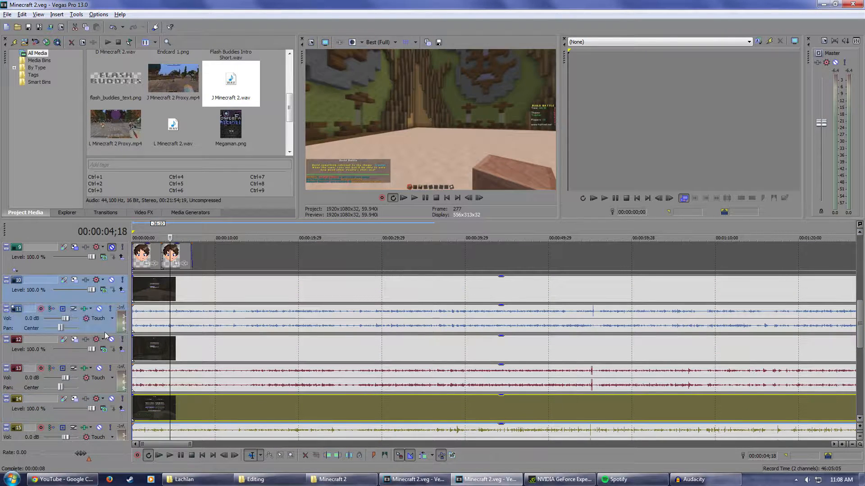
left_click(108, 358, "ctrl")
left_click(101, 390, "ctrl")
left_click(103, 415, "ctrl")
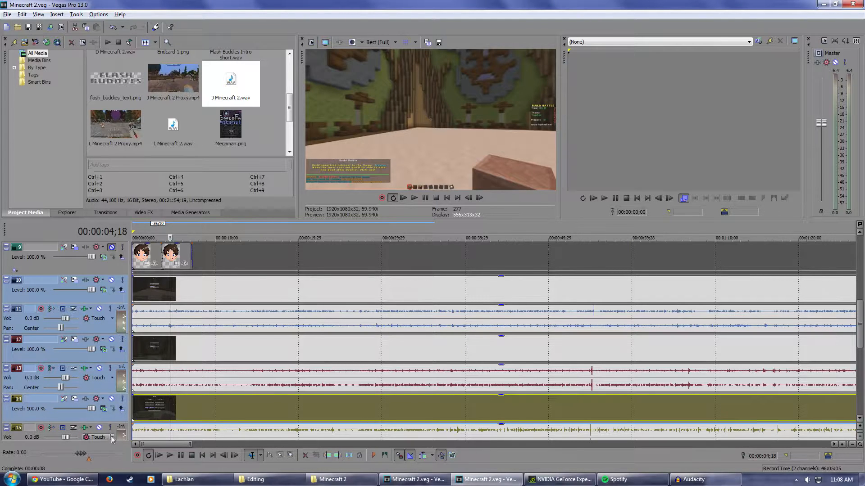
left_click(104, 432, "ctrl")
scroll(218, 349, "down", 2)
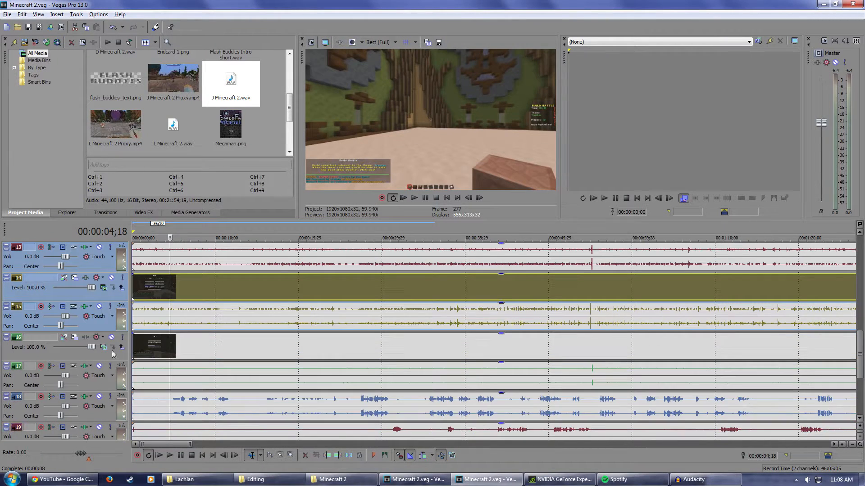
left_click(101, 357, "ctrl")
left_click(107, 389, "ctrl")
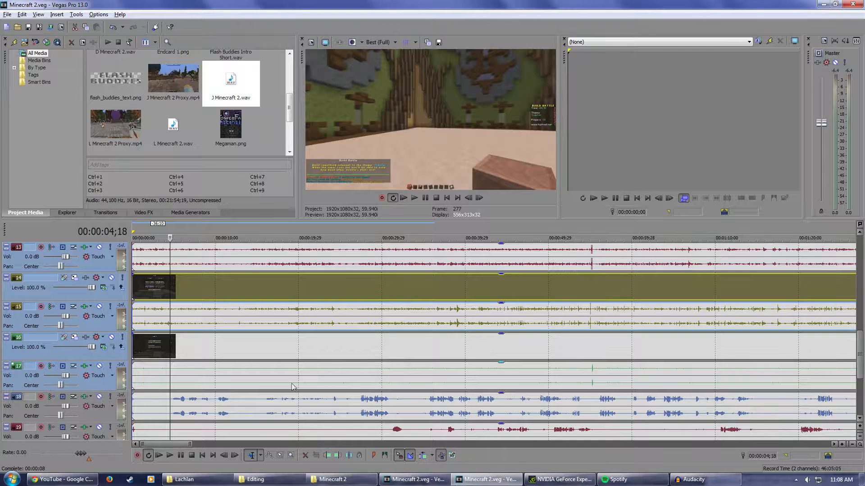
- Create a multicamera track from the selected tracks, accepting the loss of envelopes, effects and motion
scroll(168, 374, "up", 2)
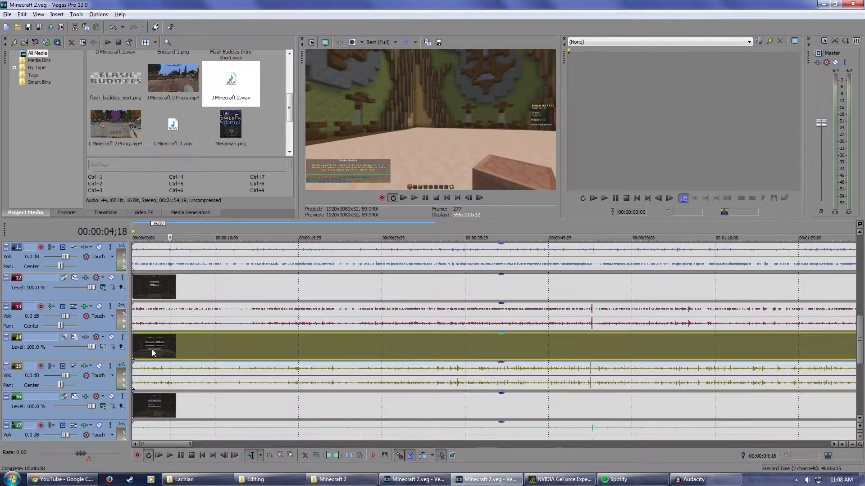
left_click(76, 14)
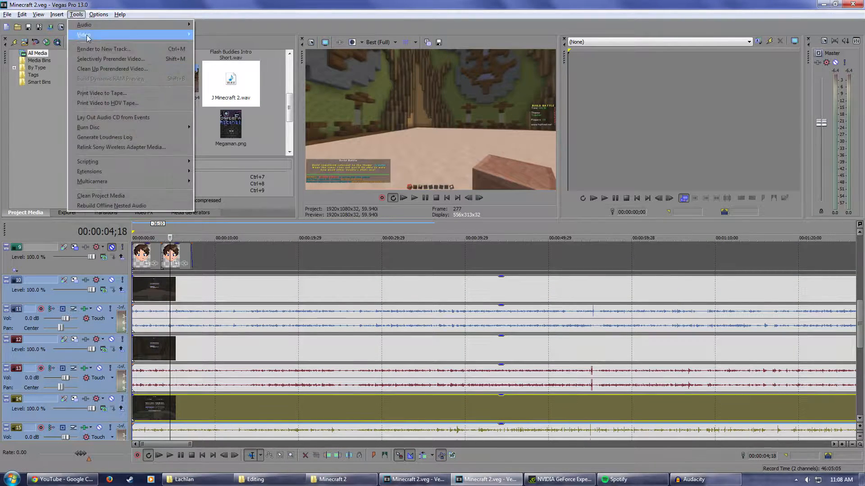
mouse_move(118, 182)
left_click(258, 201)
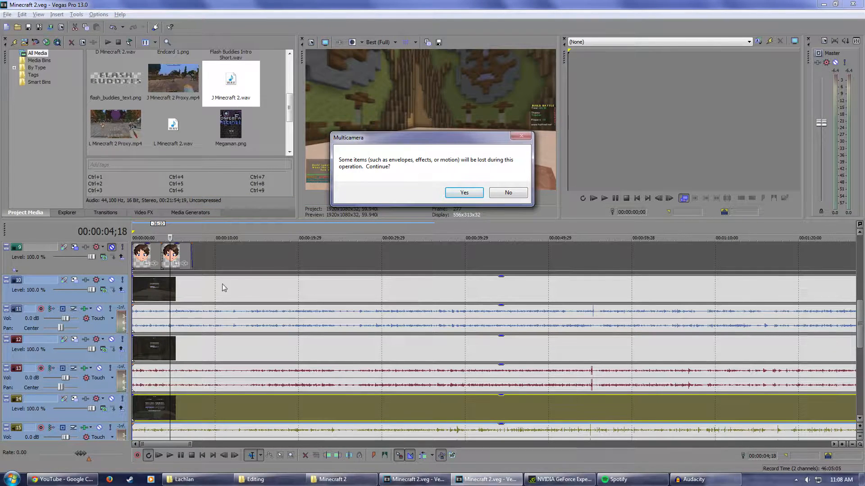
left_click(464, 192)
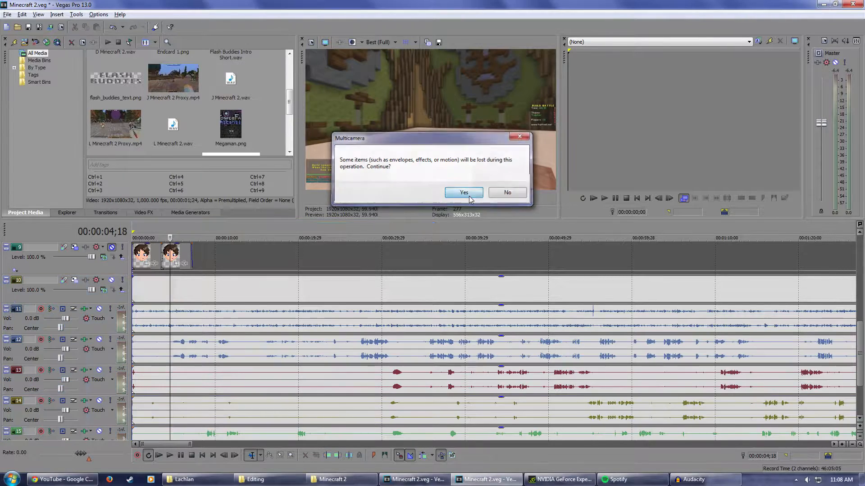
- Enable multicamera editing and turn off editing multicamera audio with video
left_click(76, 13)
mouse_move(110, 180)
left_click(234, 225)
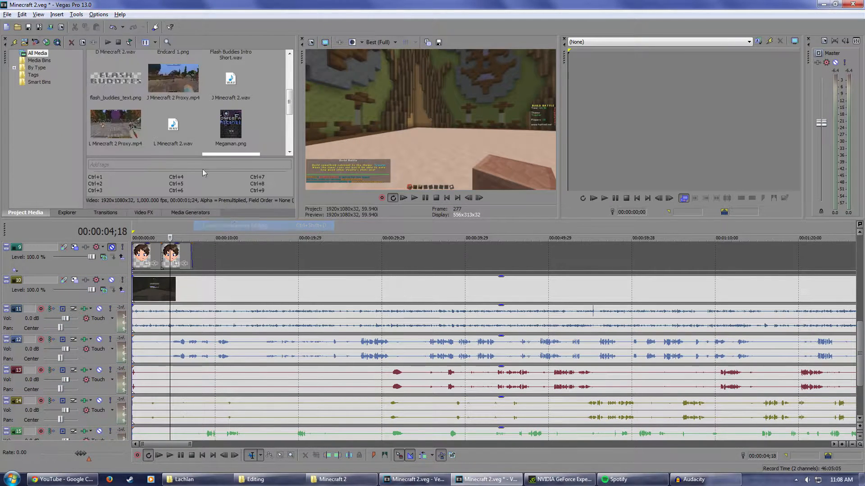
left_click(76, 14)
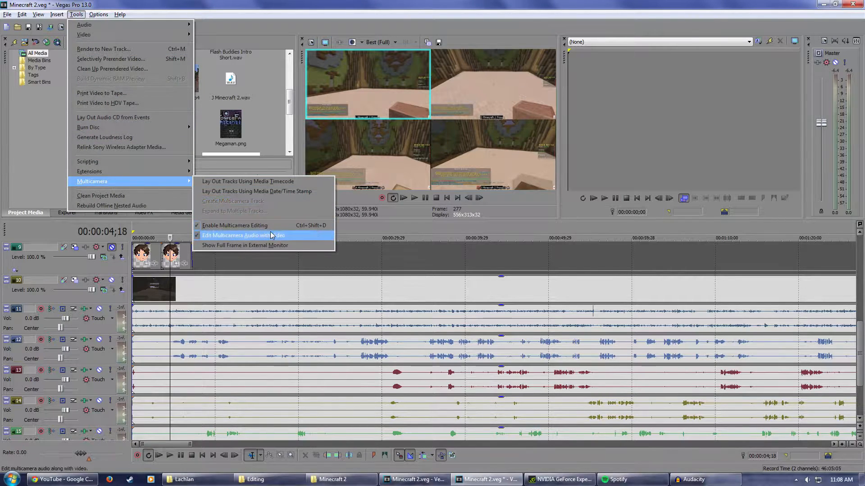
left_click(300, 236)
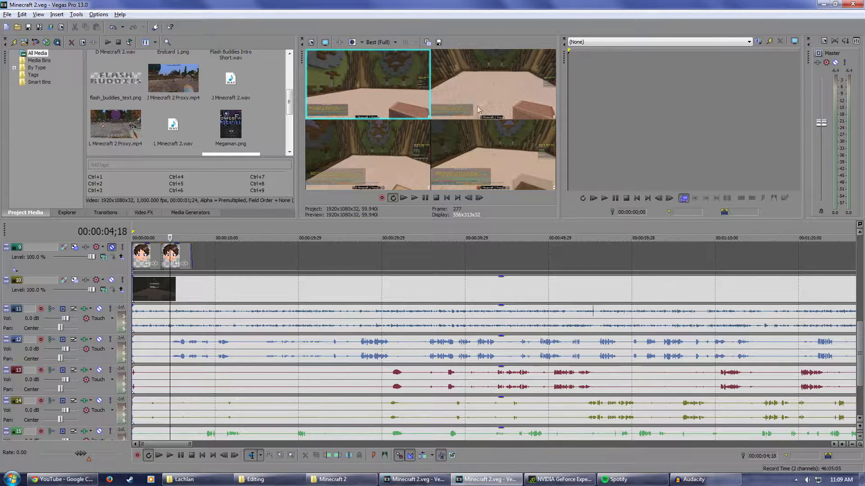
- Examine the four camera angles of the multicamera track at 00:07:16;21 and 00:04:53;20
scroll(405, 342, "down", 10)
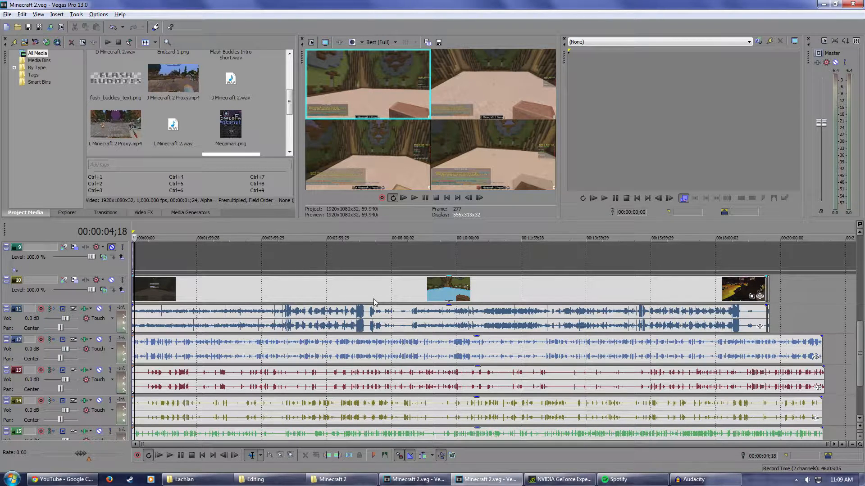
left_click(367, 233)
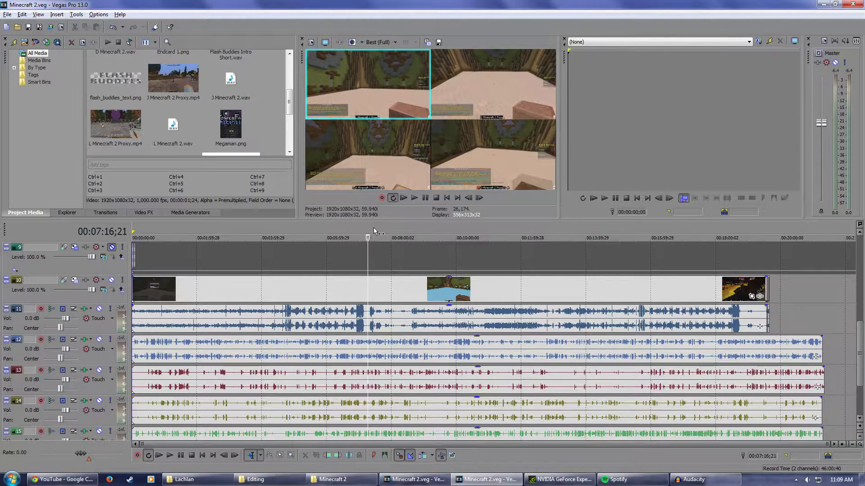
scroll(374, 358, "up", 3)
scroll(465, 310, "up", 2)
left_click(191, 228)
scroll(334, 346, "up", 3)
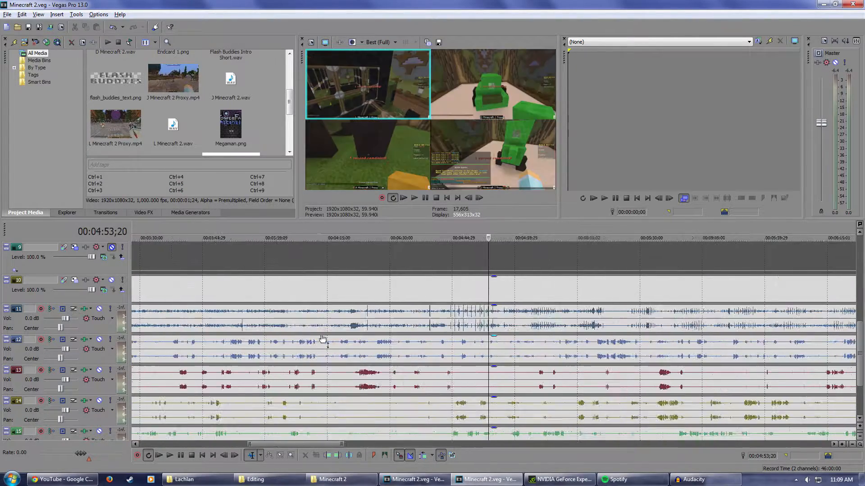
scroll(477, 284, "up", 4)
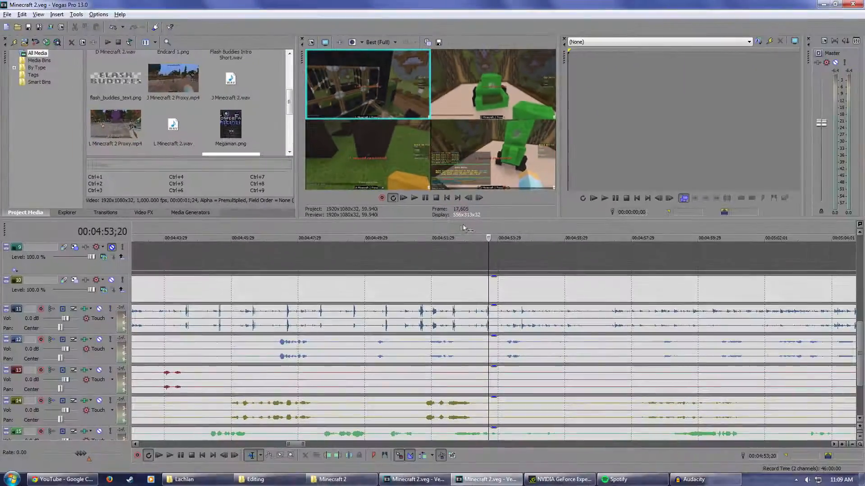
scroll(354, 323, "down", 4)
scroll(354, 323, "down", 6)
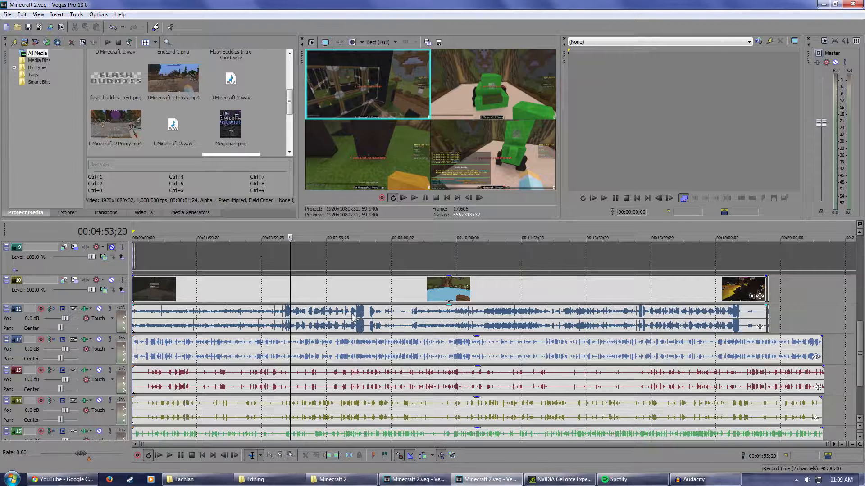
- Cut the multicamera track to the second camera at 00:00:15;24 and to the fourth camera at 00:00:21;26, inspecting the transition at the cut
left_click(140, 226)
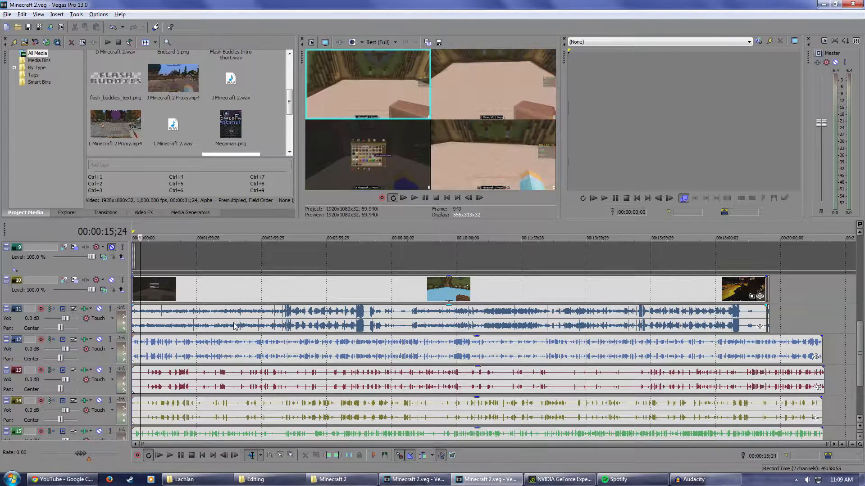
scroll(236, 326, "up", 5)
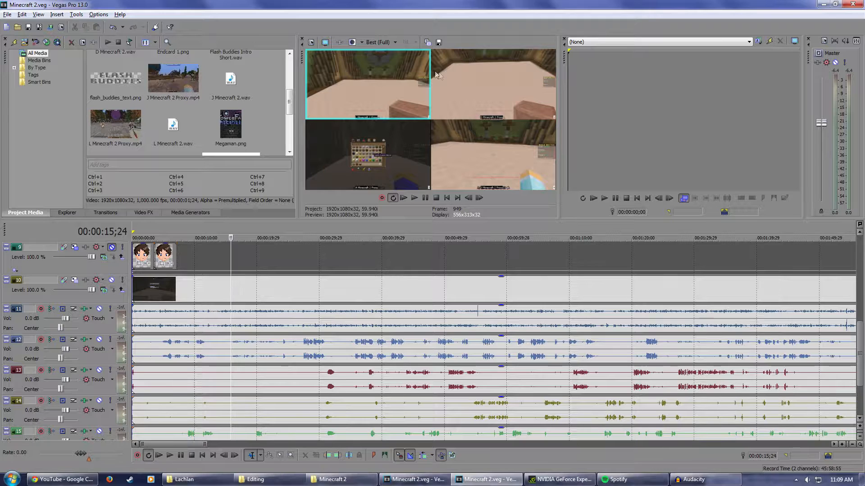
left_click(477, 89)
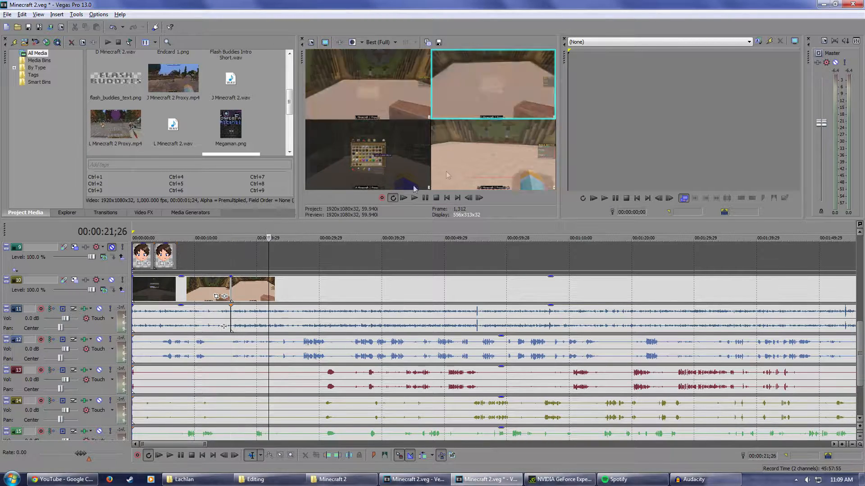
left_click(492, 142)
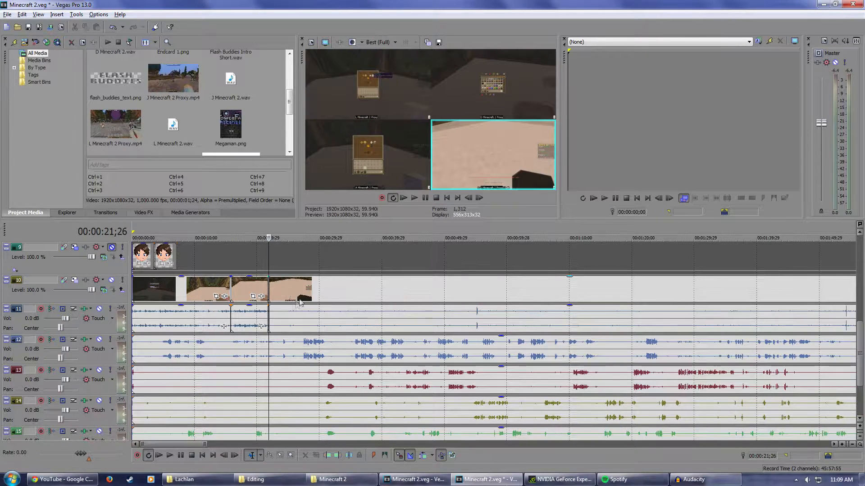
scroll(389, 250, "up", 10)
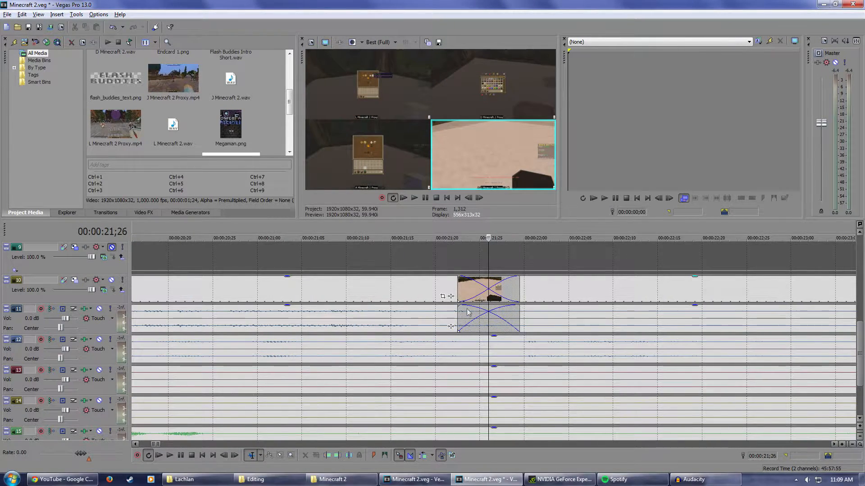
scroll(468, 312, "down", 7)
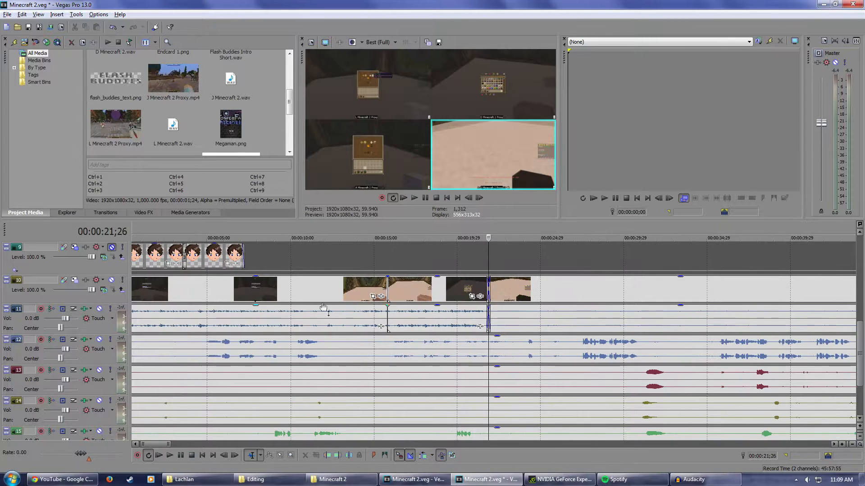
- Undo both camera cuts and return the playhead to 00:00:01;02
key("ctrl+z")
key("ctrl+z")
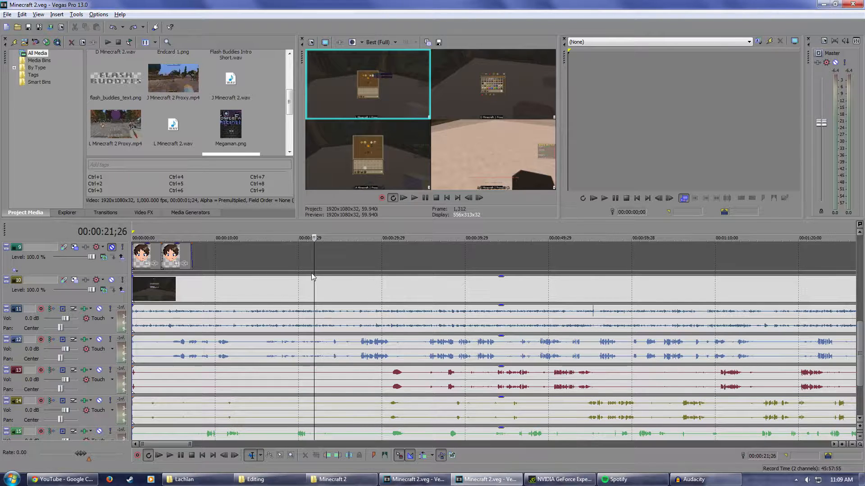
left_click(140, 236)
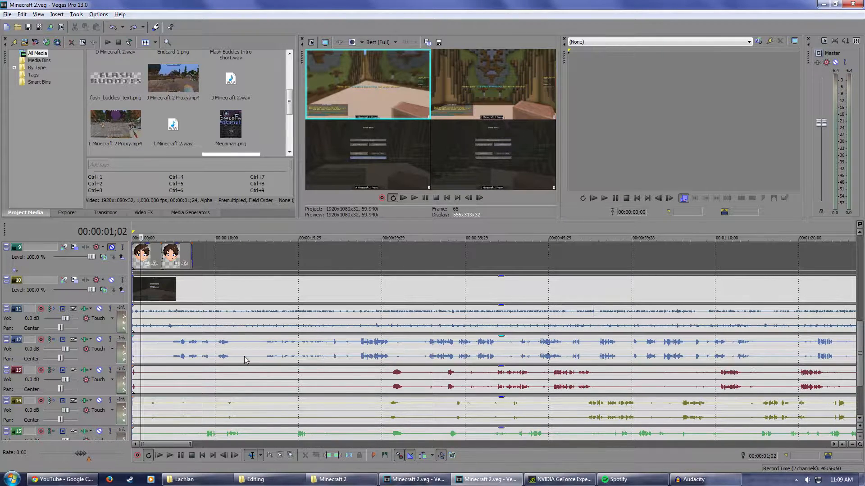
- Play the gameplay and voice tracks from about 00:15:47 to check whether the voices match the gameplay
scroll(669, 333, "down", 8)
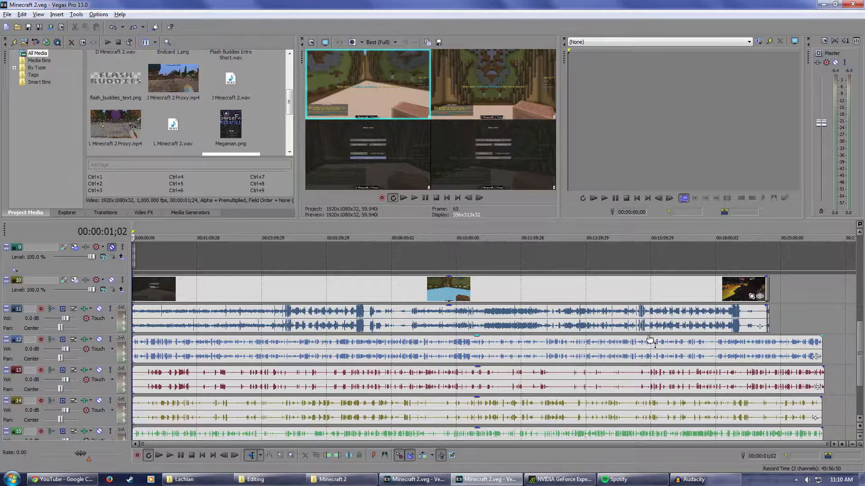
left_click(637, 232)
scroll(639, 352, "up", 7)
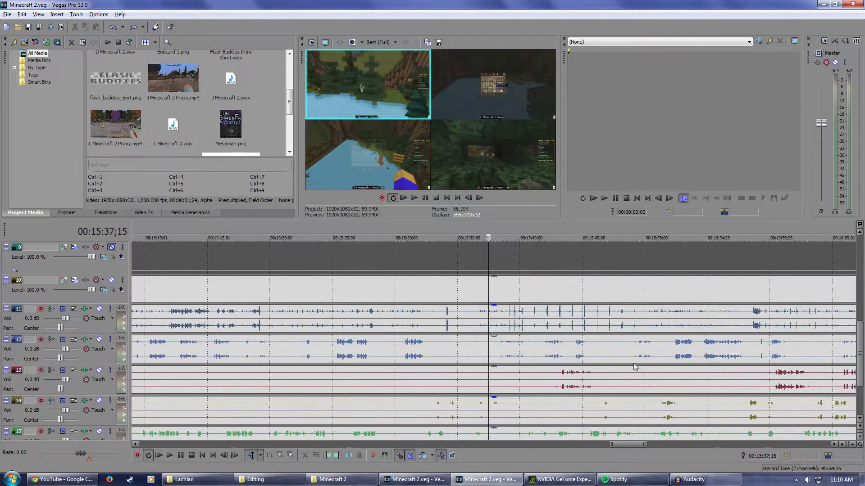
left_click_drag(582, 229, 612, 230)
left_click(414, 198)
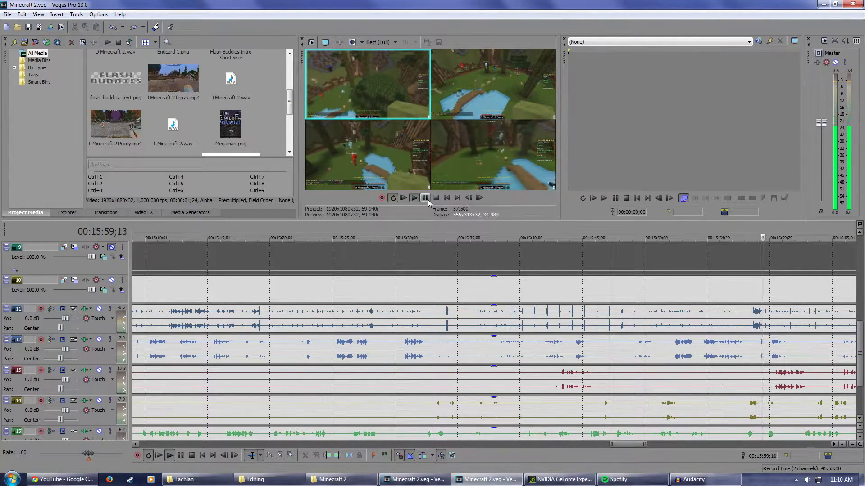
left_click(427, 199)
- Return to the project start and examine the opening waveforms of the gameplay audio and voice tracks 11 to 15
scroll(455, 384, "down", 4)
scroll(455, 383, "down", 4)
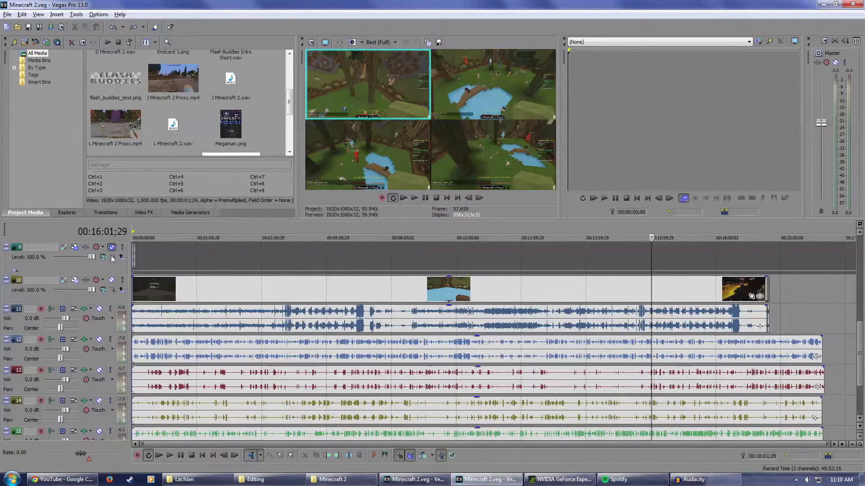
left_click(135, 232)
scroll(222, 348, "up", 5)
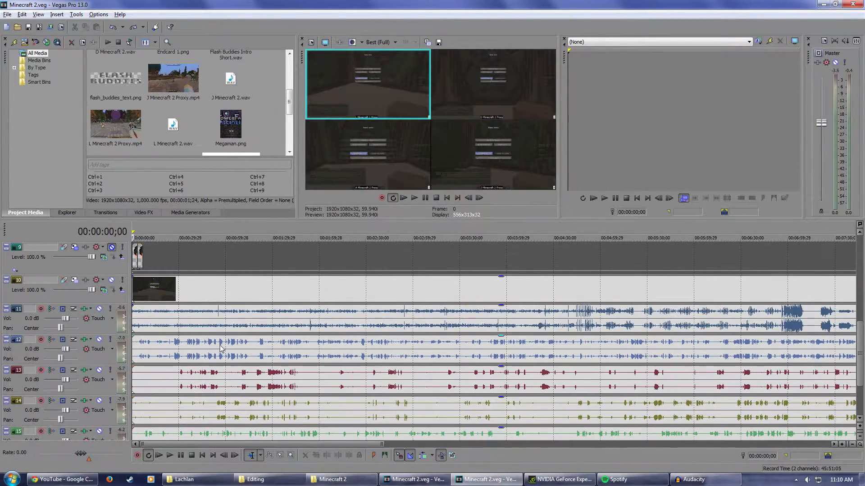
scroll(222, 348, "up", 2)
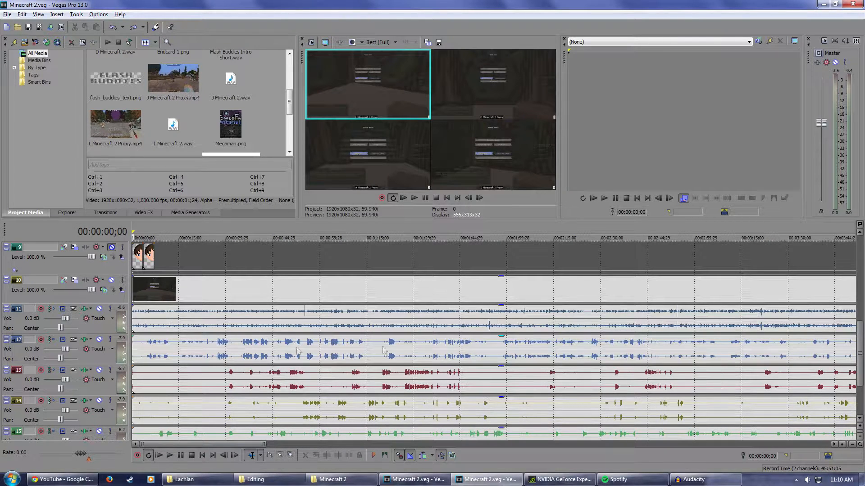
left_click_drag(860, 330, 860, 341)
scroll(505, 330, "down", 7)
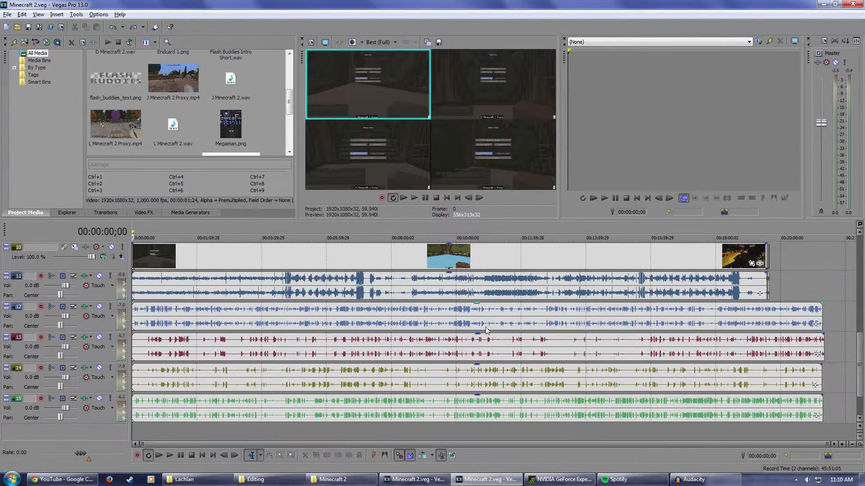
scroll(298, 285, "up", 7)
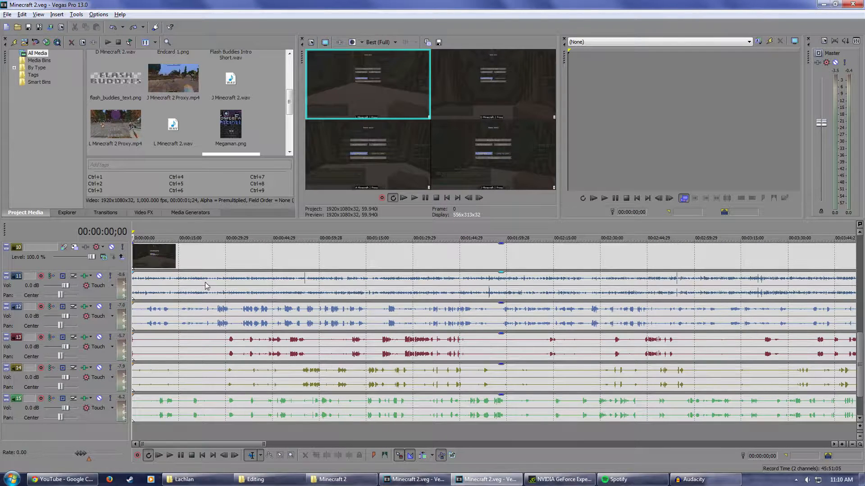
scroll(205, 285, "up", 2)
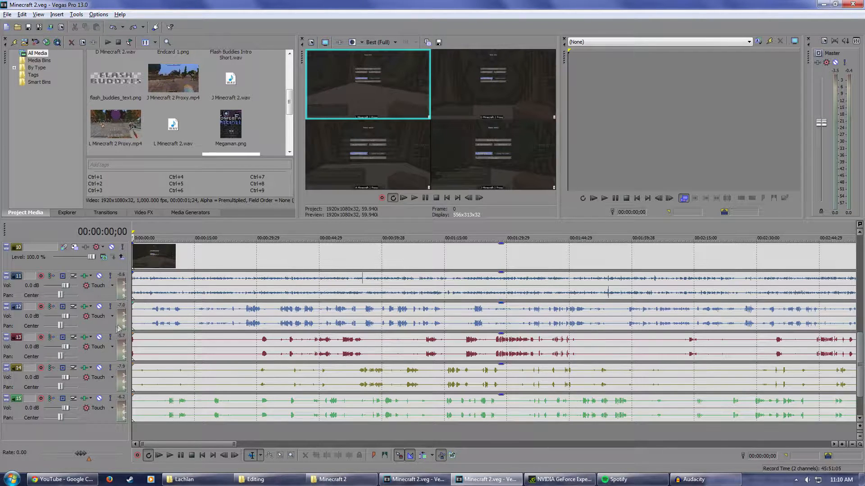
- Play from 00:01:36;00 to find the voices' shared sync point and place the playhead there, at 00:01:37;19
left_click(533, 225)
scroll(533, 224, "up", 3)
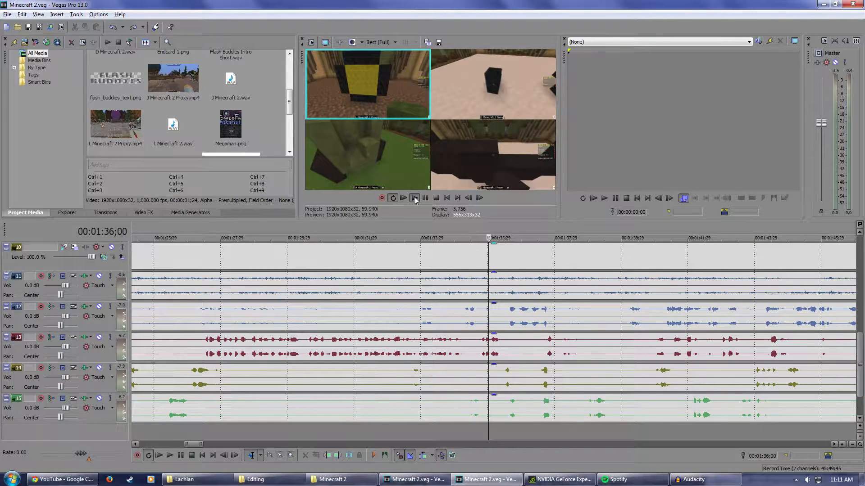
left_click(414, 198)
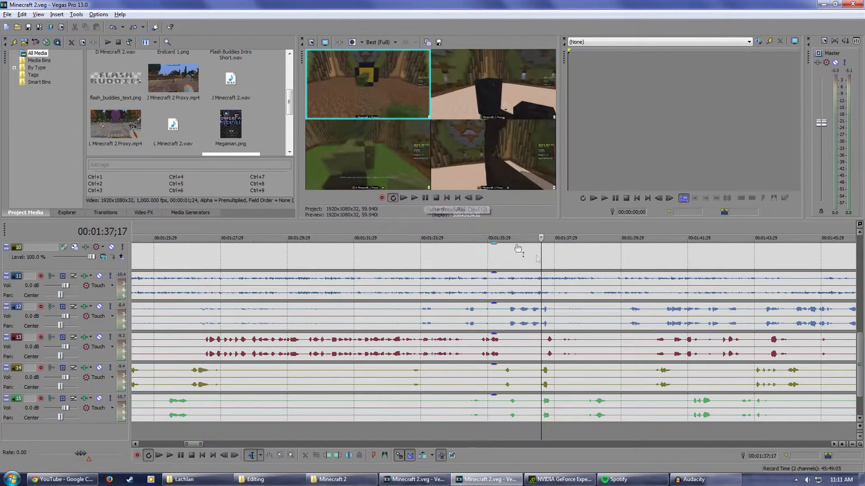
scroll(563, 303, "up", 3)
left_click(496, 232)
scroll(493, 234, "down", 9)
- Trim the starts of the voice clips on tracks 12 to 15 to the playhead at 00:01:37;19
left_click_drag(134, 314, 185, 313)
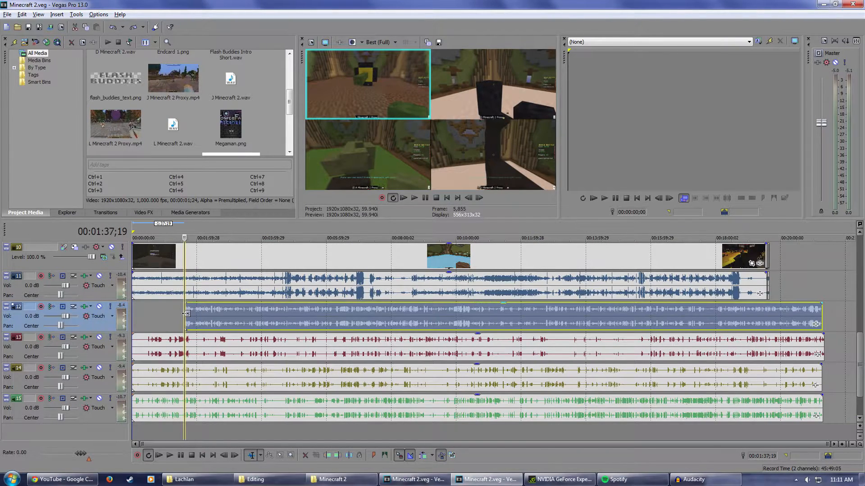
left_click_drag(134, 349, 185, 349)
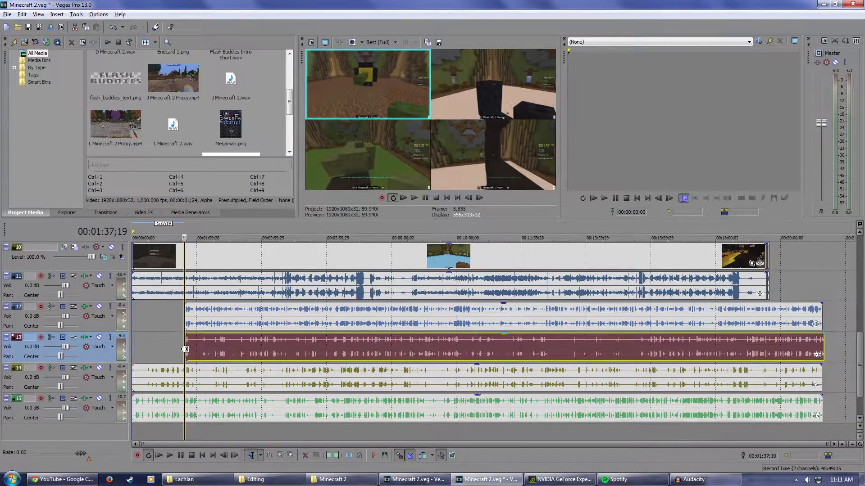
left_click_drag(134, 379, 177, 379)
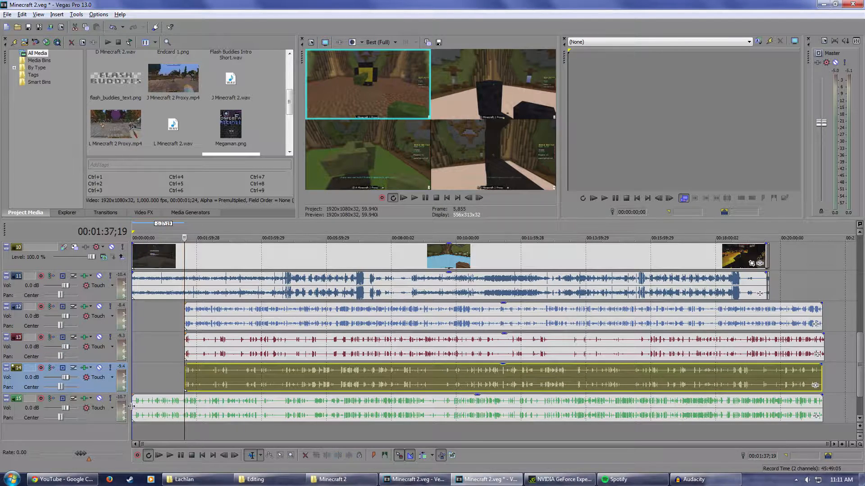
left_click_drag(134, 409, 170, 401)
- Select all four trimmed voice clips on tracks 12 to 15 and move them together to the timeline start
left_click(208, 382, "ctrl")
left_click(210, 352, "ctrl")
left_click(218, 319, "ctrl")
left_click_drag(445, 311, 392, 311)
- Play from about 00:15:45 to check the shifted voices against the gameplay, and compare the waveforms of tracks 11 to 15 around 00:15:51;00
left_click(632, 228)
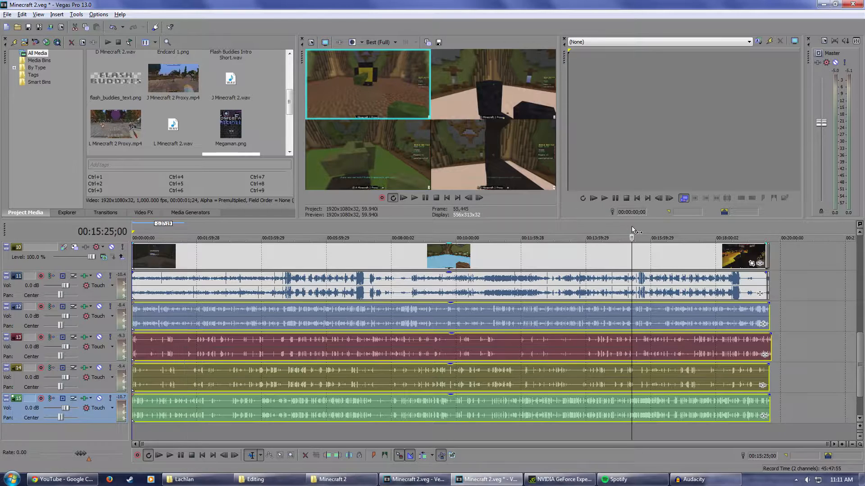
scroll(632, 230, "up", 5)
left_click(570, 226)
key("space")
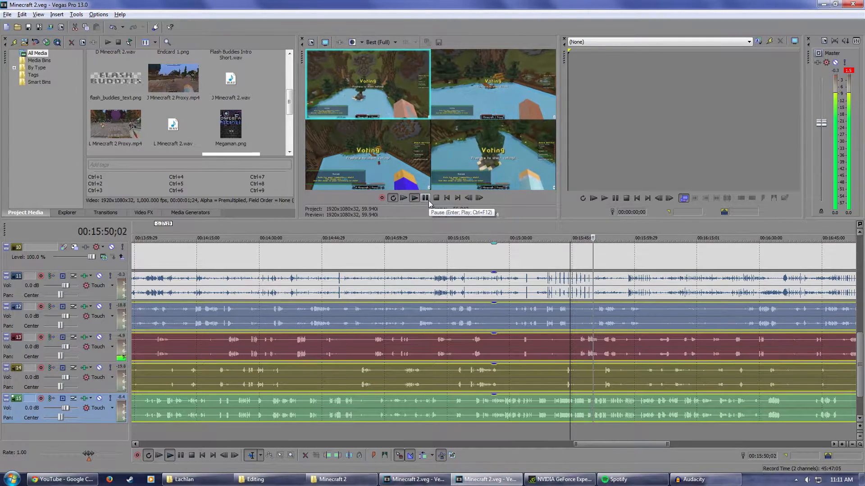
left_click(427, 200)
scroll(634, 385, "up", 3)
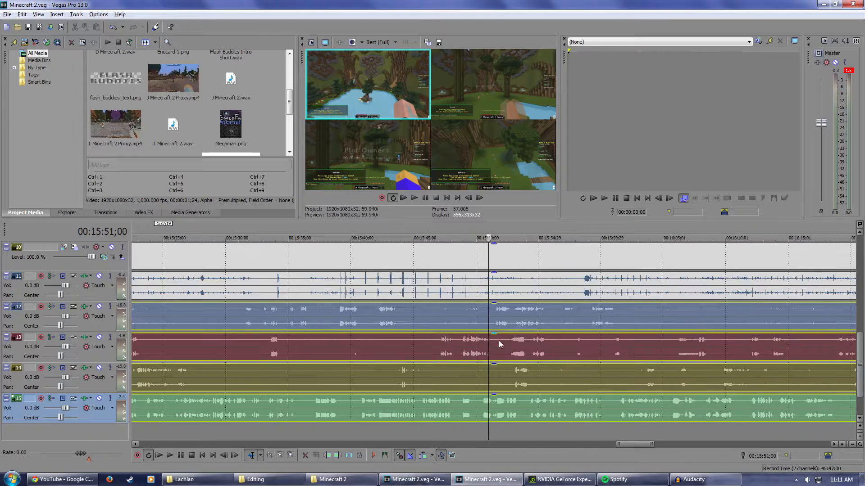
scroll(516, 347, "down", 5)
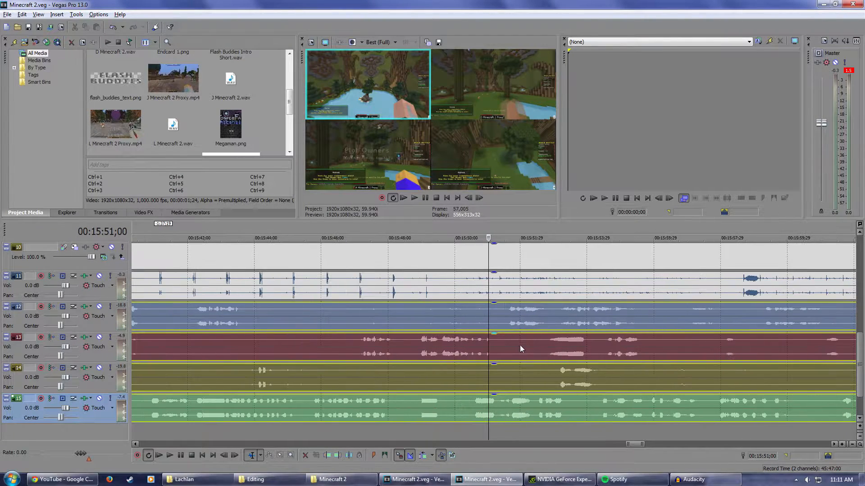
scroll(518, 344, "down", 1)
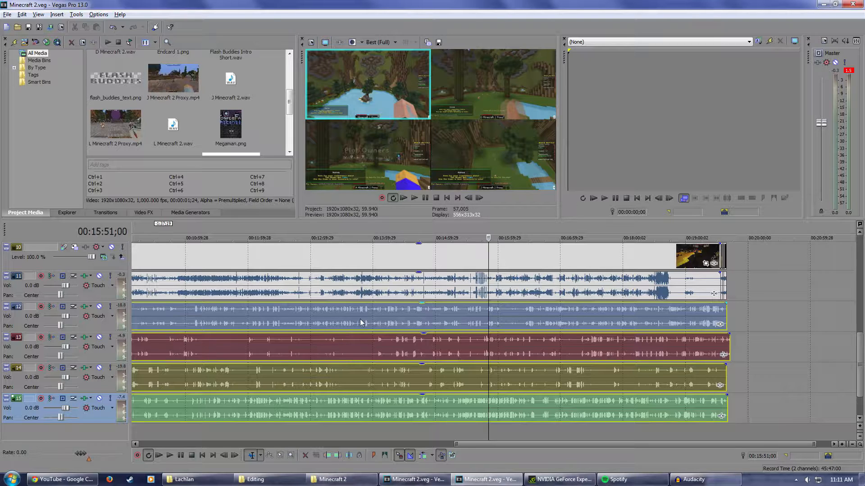
scroll(531, 358, "up", 6)
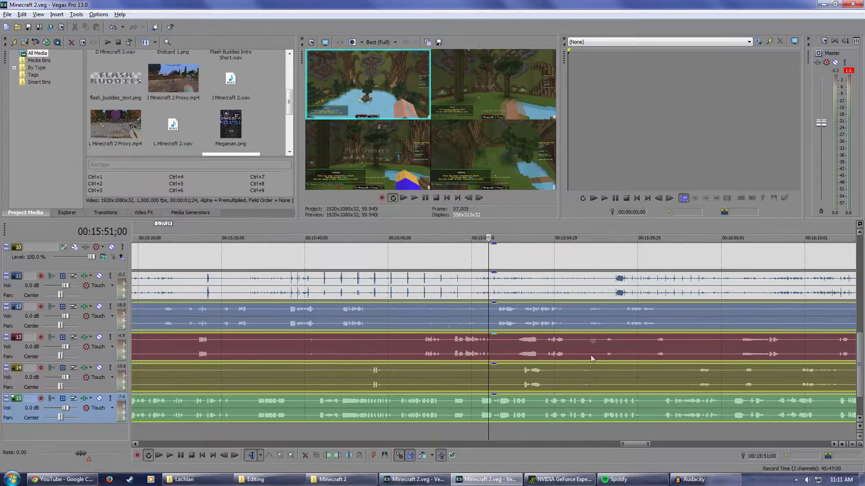
scroll(516, 354, "down", 5)
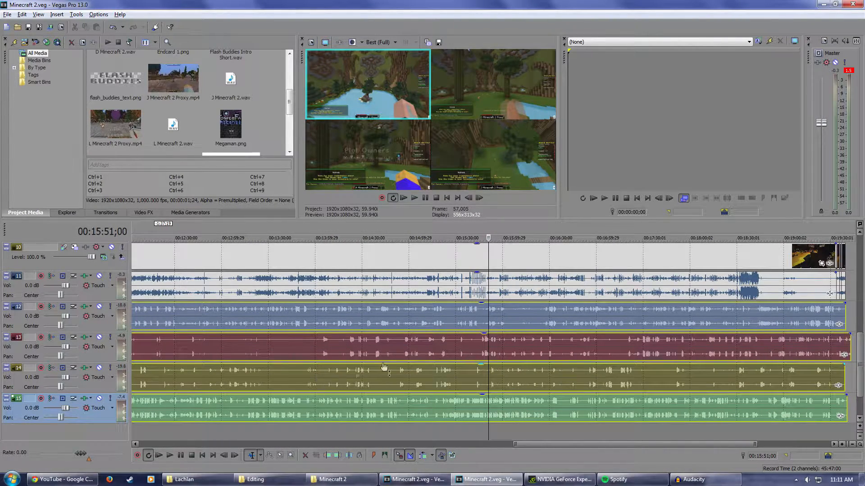
scroll(355, 376, "down", 4)
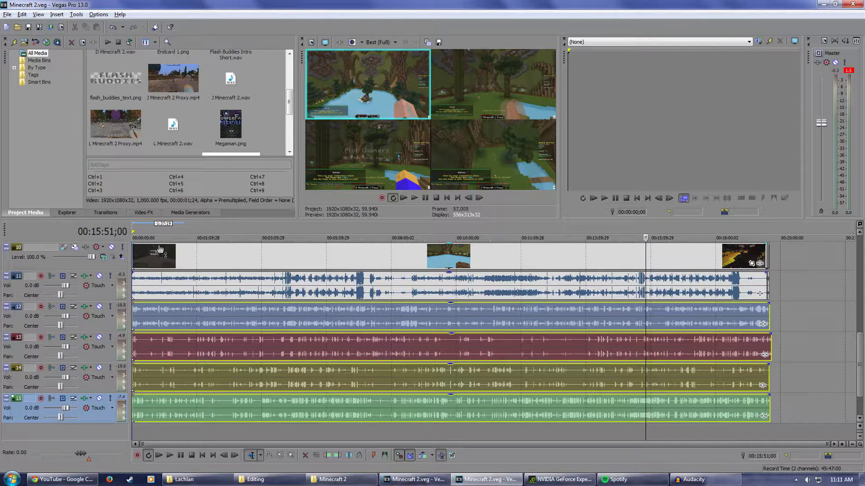
- Turn off multicamera editing so the preview shows a single camera angle
left_click(76, 14)
mouse_move(130, 182)
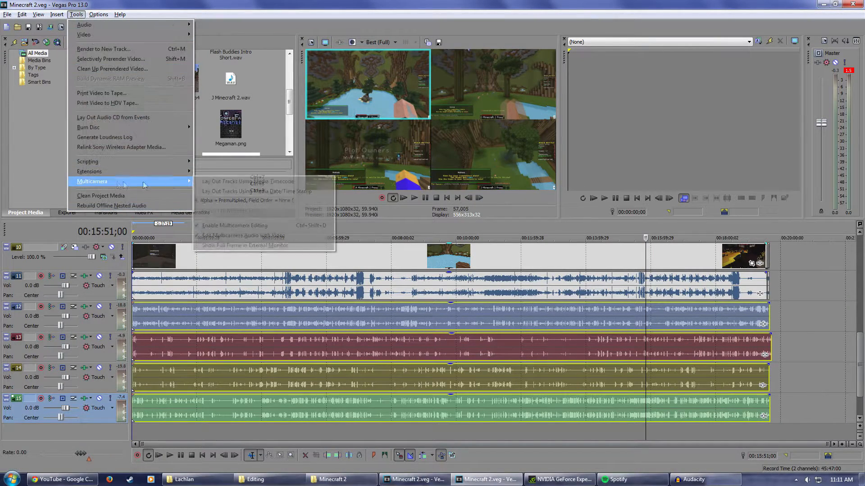
left_click(252, 227)
- Examine the gameplay between about 00:06:55 and 00:09:50, and play from 00:06:55;20 to look for a section worth cutting
left_click(411, 230)
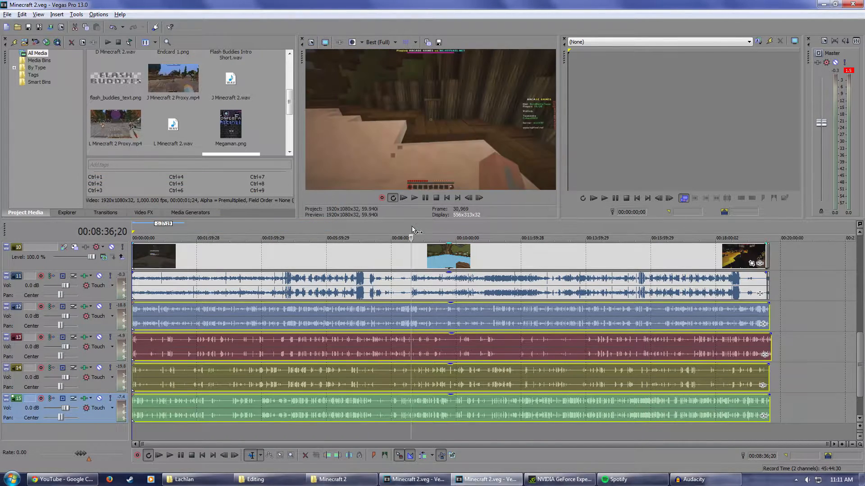
scroll(374, 278, "up", 5)
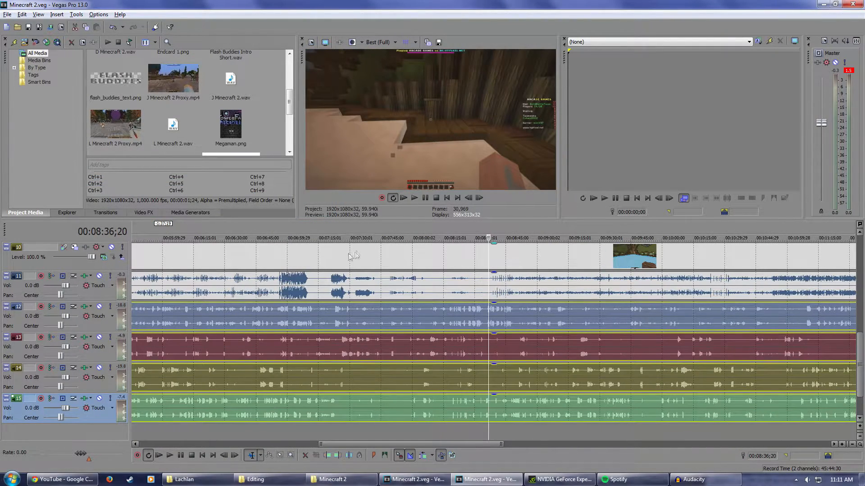
scroll(356, 255, "down", 3)
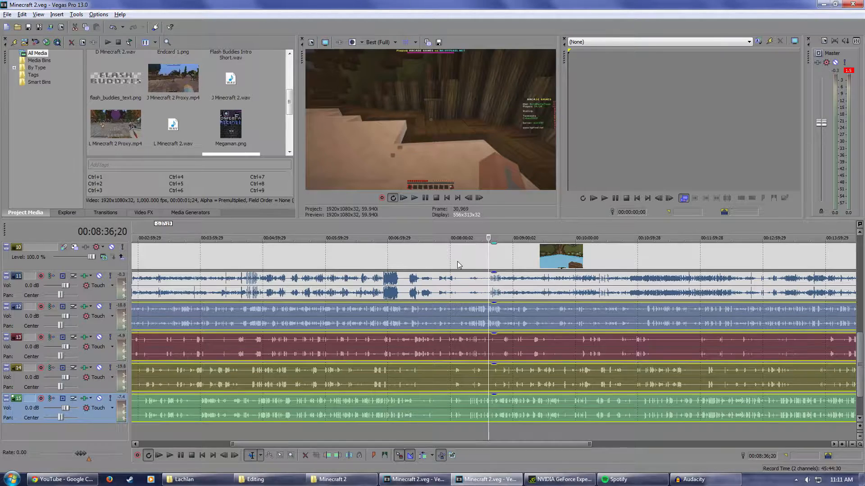
scroll(482, 265, "down", 3)
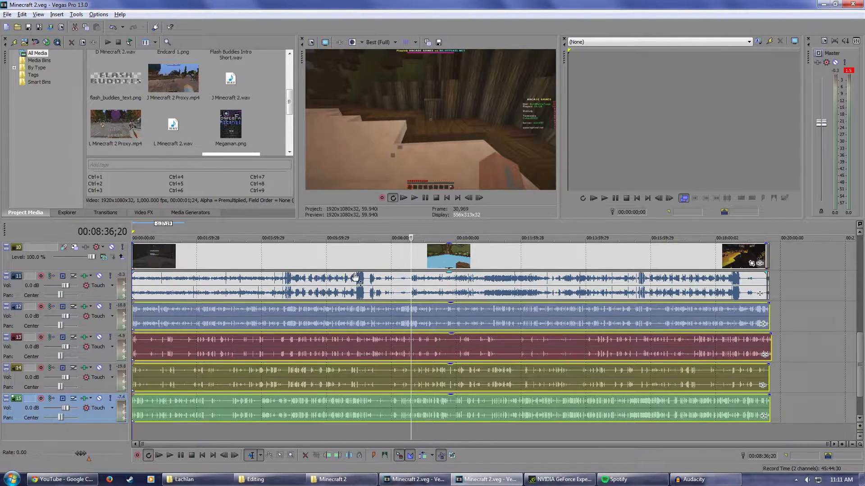
left_click(451, 232)
scroll(451, 234, "up", 3)
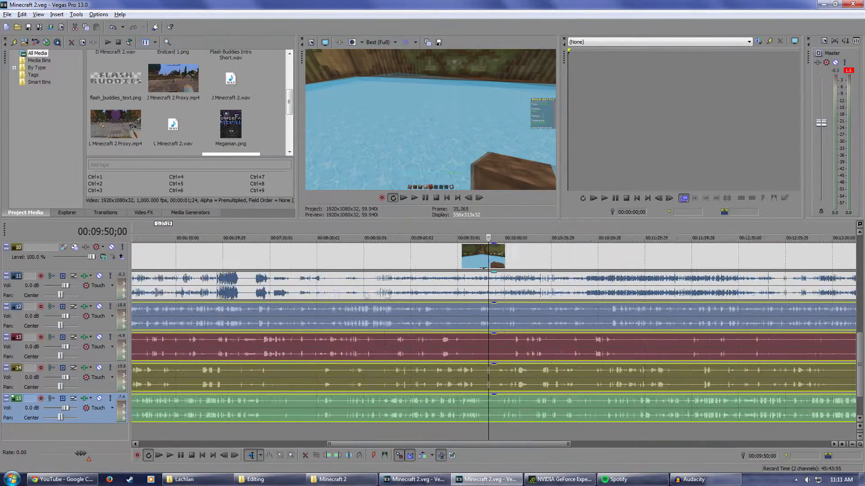
left_click_drag(359, 229, 307, 228)
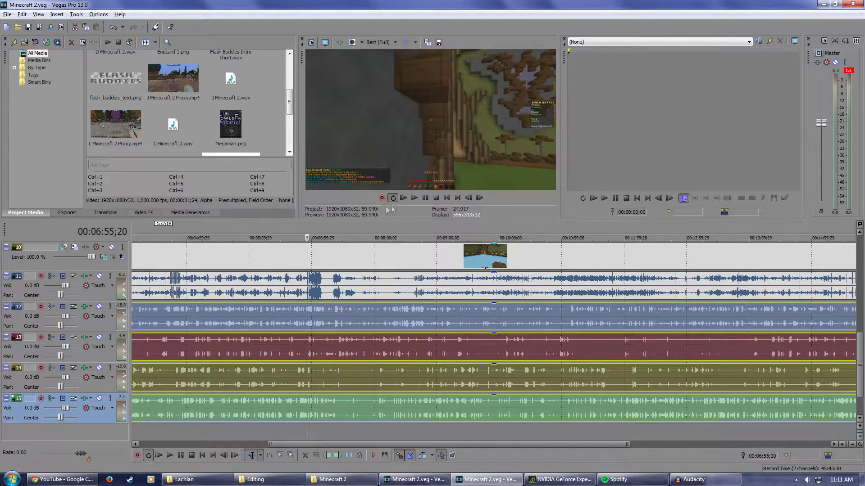
left_click(414, 198)
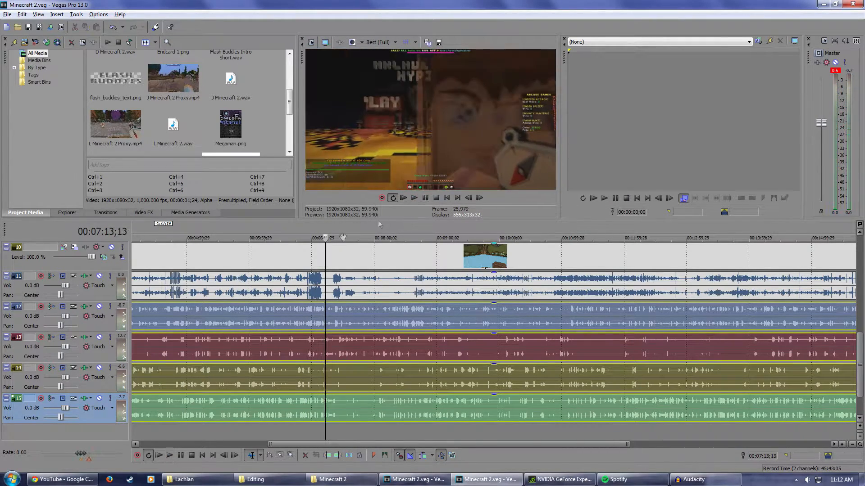
- Play from 00:07:09;06, near the end of the loud game audio, and stop at 00:07:12;19 as the start point of the cut
key("Return")
scroll(404, 318, "up", 8)
scroll(431, 295, "up", 1)
left_click(422, 230)
left_click(414, 199)
right_click(421, 228)
left_click(417, 230)
key("space")
right_click(426, 232)
left_click(460, 251)
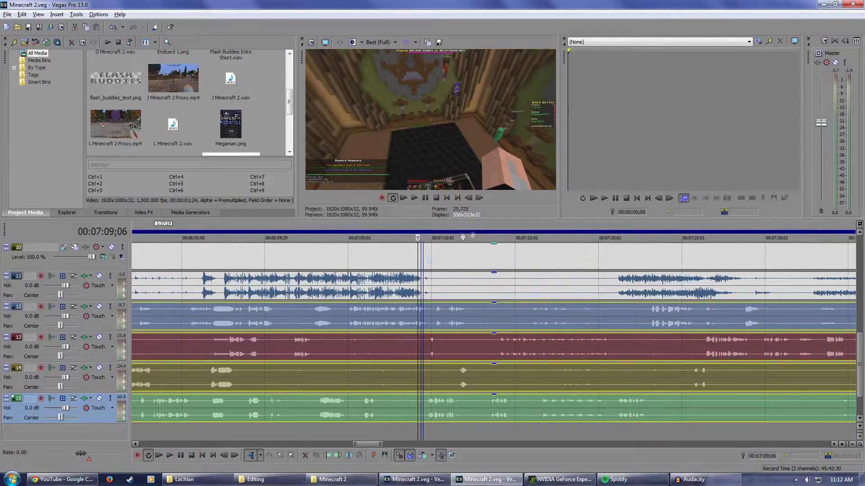
right_click(422, 228)
left_click(441, 259)
left_click(414, 200)
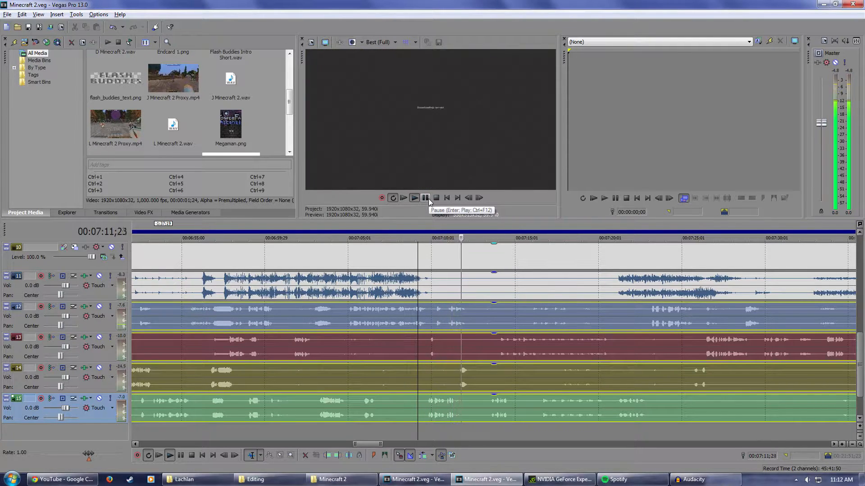
left_click(425, 198)
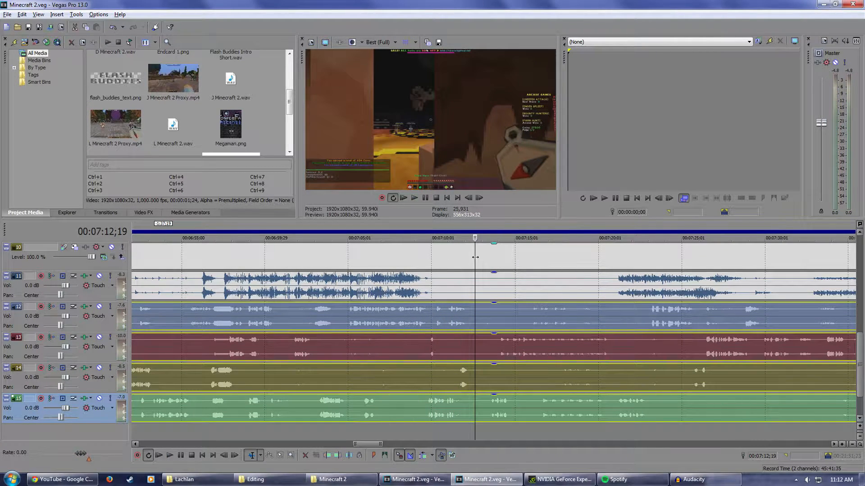
- Split the gameplay and voice clips on tracks 10 to 15 at 00:07:12;19
left_click(476, 258, "ctrl")
left_click(478, 287, "ctrl")
left_click(481, 308, "ctrl")
left_click(483, 315, "ctrl")
mouse_move(859, 380)
left_mouse_down()
mouse_move(858, 359)
mouse_move(859, 383)
left_mouse_up()
key("s")
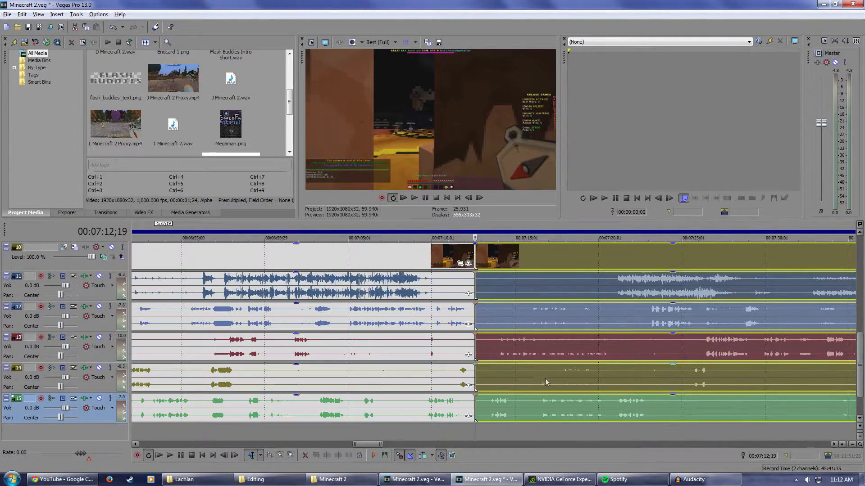
- Play from 00:08:25;01 to find the end of the unwanted section, and split the clips on tracks 10 to 15 at 00:08:24;00
scroll(548, 378, "down", 15)
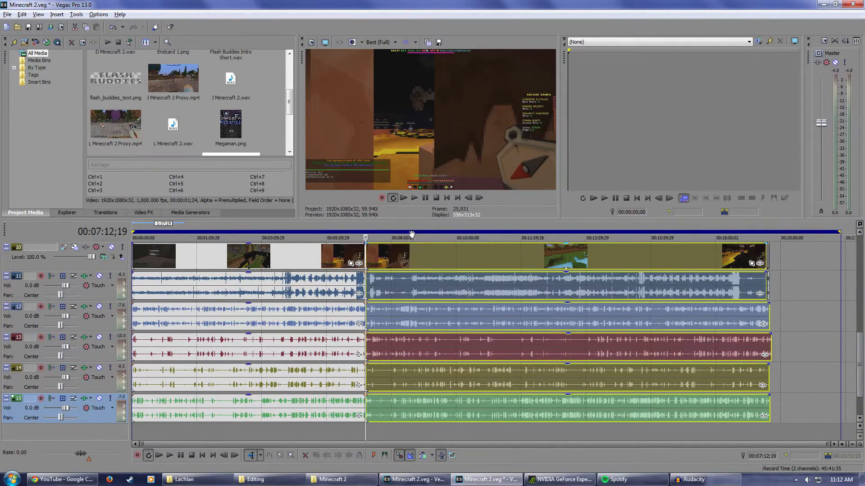
left_click(405, 230)
scroll(503, 367, "up", 8)
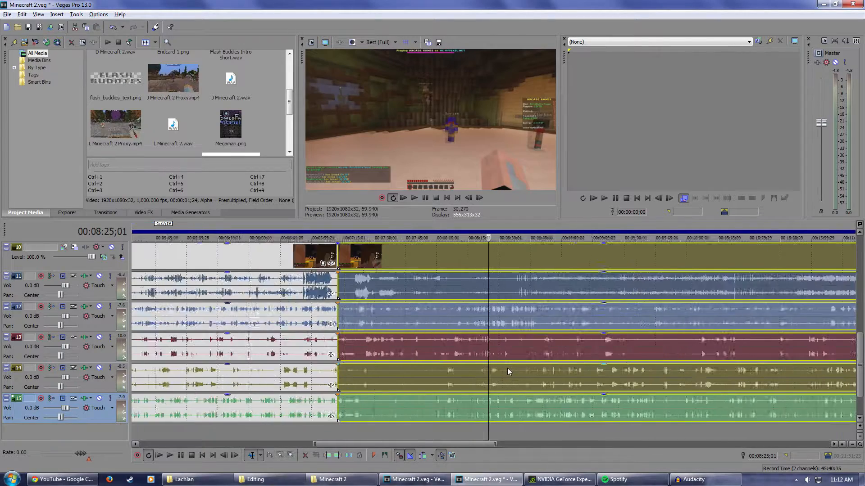
left_click(415, 198)
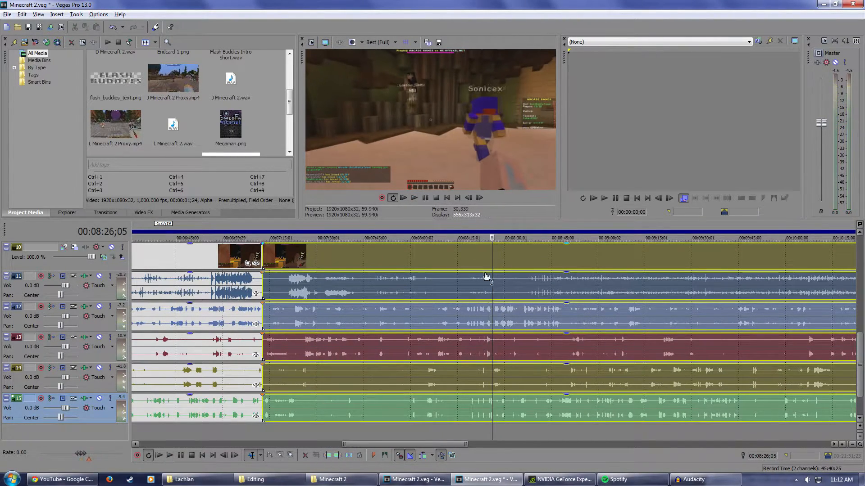
scroll(446, 315, "up", 4)
left_click(461, 227)
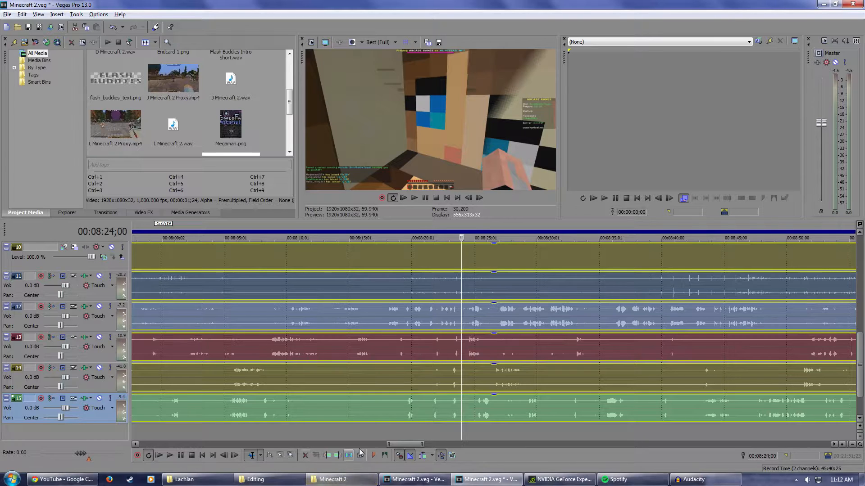
key("s")
- Delete the section between 00:07:12;19 and 00:08:24;00 on tracks 10 to 15
scroll(344, 399, "down", 6)
left_click(419, 259)
left_click(417, 288, "ctrl")
left_click(415, 317, "ctrl")
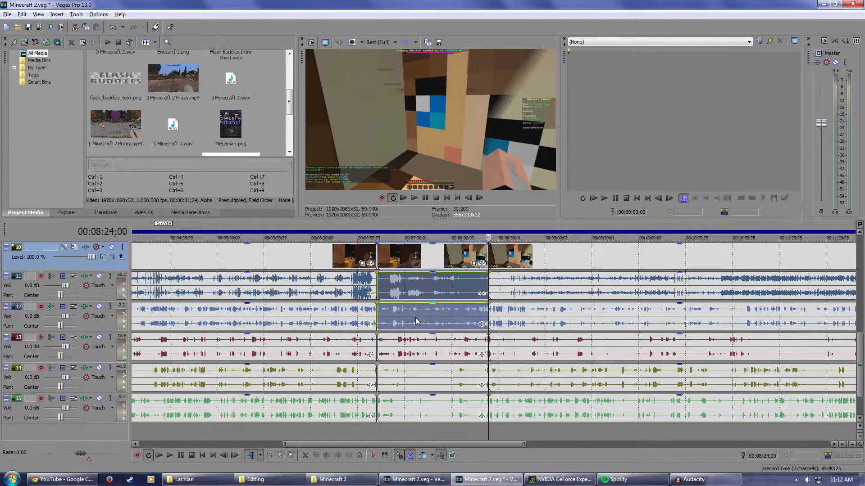
left_click(417, 346, "ctrl")
left_click(417, 377, "ctrl")
left_click(421, 400, "ctrl")
left_click(409, 255, "ctrl")
key("Delete")
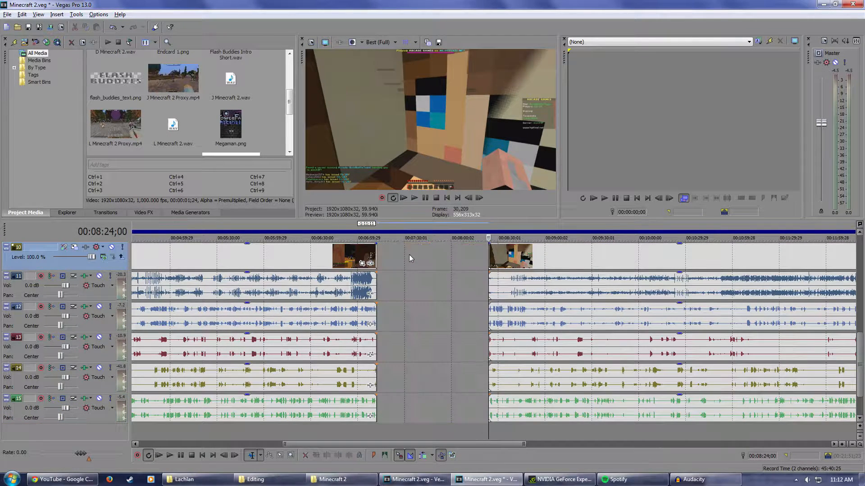
- Select the clips after the gap on tracks 10 to 15 and move them together to 00:07:12;19, closing the gap
left_click(539, 258)
left_click(544, 287, "ctrl")
left_click(545, 325, "ctrl")
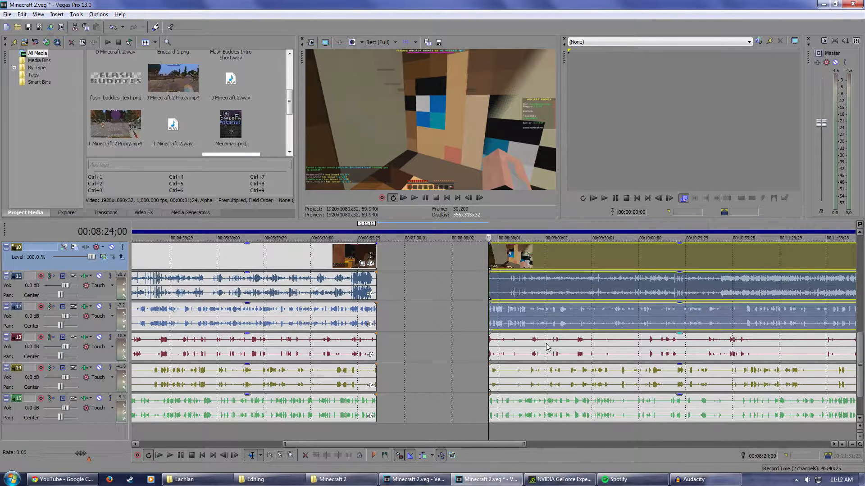
left_click(547, 349, "ctrl")
left_click(551, 379, "ctrl")
left_click(560, 416, "ctrl")
left_click_drag(610, 347, 502, 340)
- Inspect the join at 00:07:12;19 up close and save the project
left_click(376, 228)
scroll(401, 343, "up", 6)
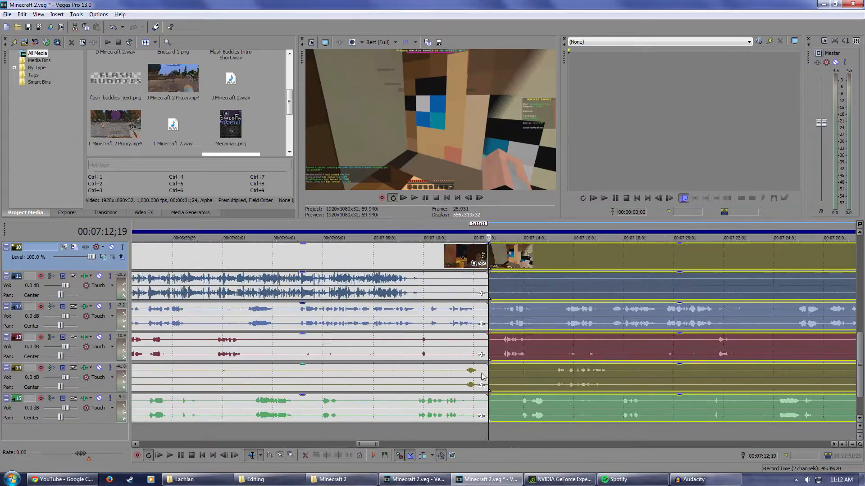
key("ctrl+s")
scroll(409, 377, "down", 4)
scroll(409, 379, "down", 6)
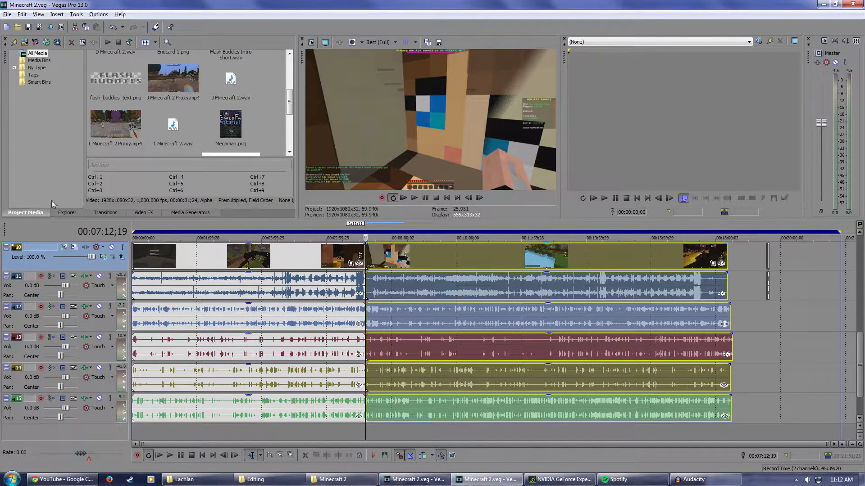
- Place the playhead at 00:00:03;15 and unmute the Flash Buddies title on track 6 and the intro audio on track 8
scroll(167, 352, "up", 5)
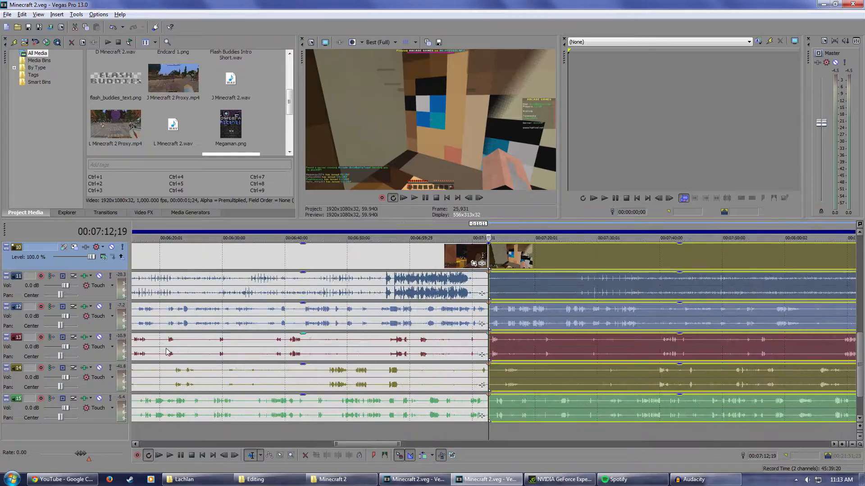
left_click_drag(359, 444, 133, 437)
left_click_drag(858, 376, 857, 338)
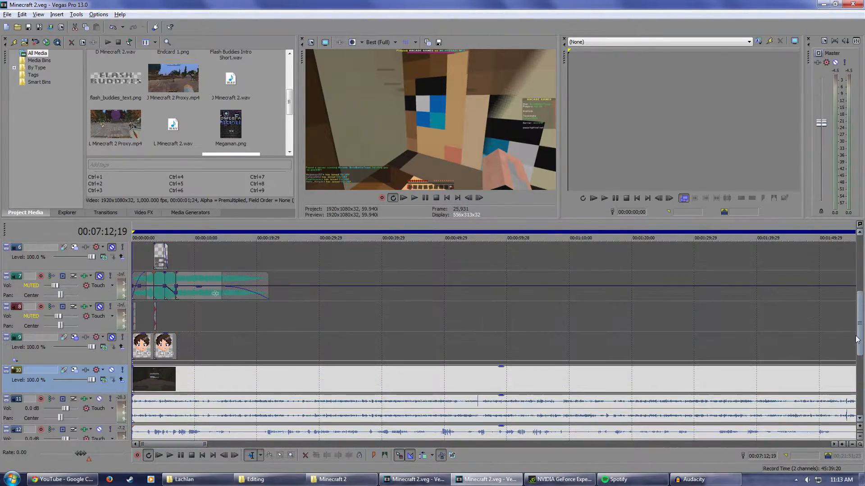
left_click(153, 225)
scroll(194, 315, "up", 4)
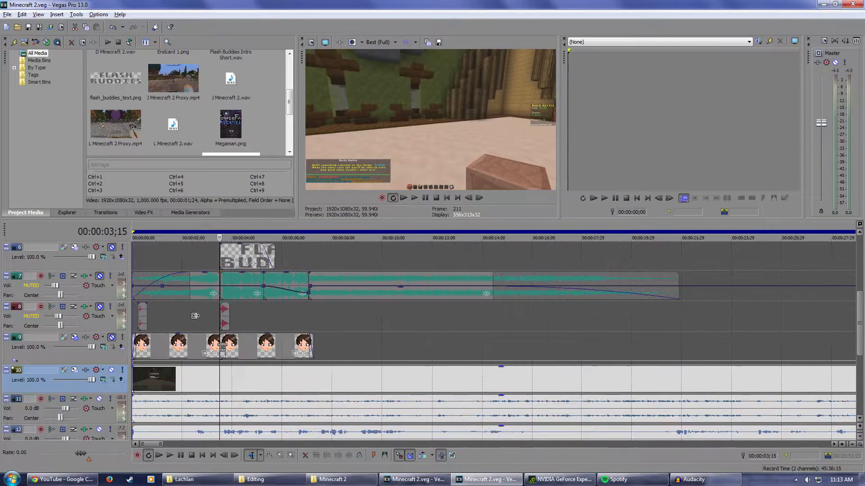
left_click(99, 307)
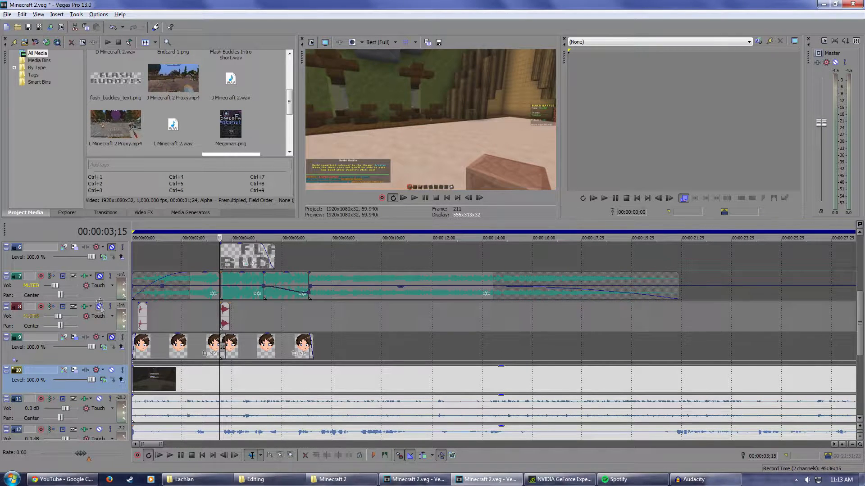
left_click(112, 248)
scroll(135, 347, "down", 2)
scroll(135, 346, "up", 3)
left_click_drag(860, 323, 860, 365)
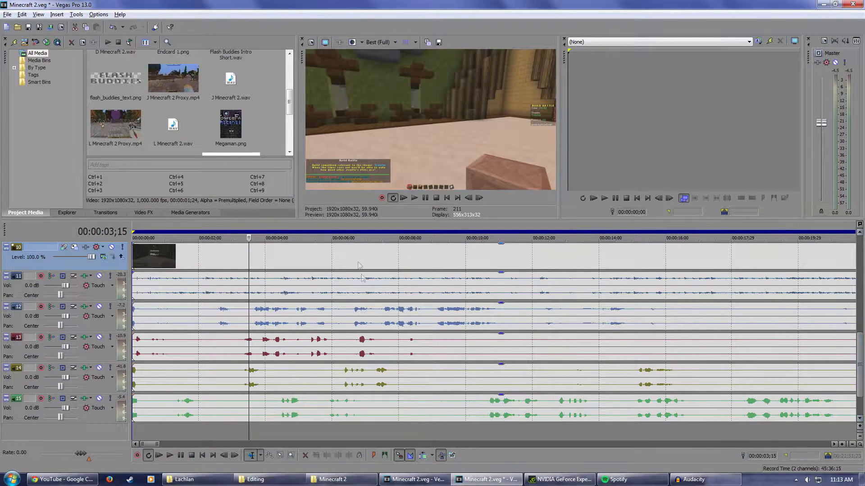
- Play the opening from 00:00:03;15 to 00:00:06;20 to check the intro title against the gameplay and voices
left_click(414, 198)
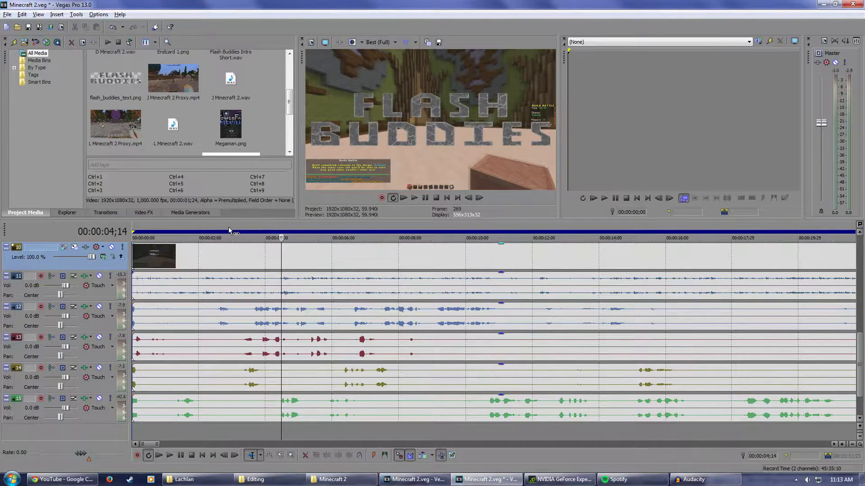
mouse_move(860, 365)
left_mouse_down()
mouse_move(844, 321)
mouse_move(860, 375)
left_mouse_up()
left_click(100, 309)
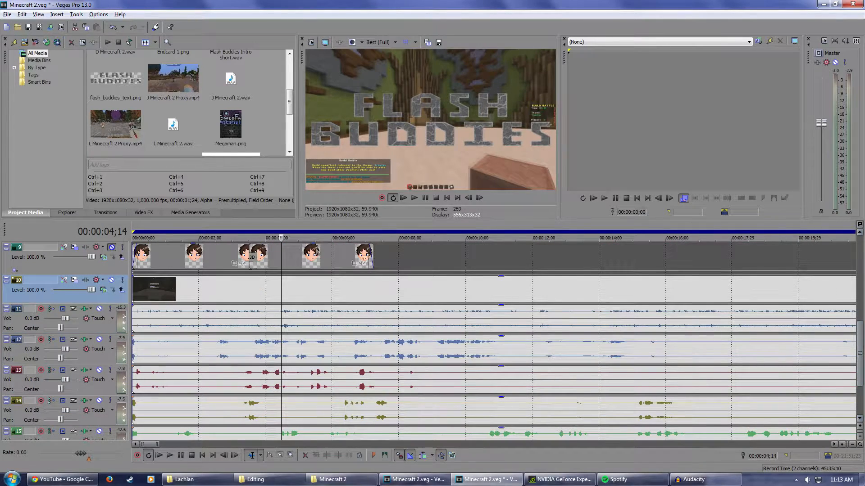
left_click(415, 198)
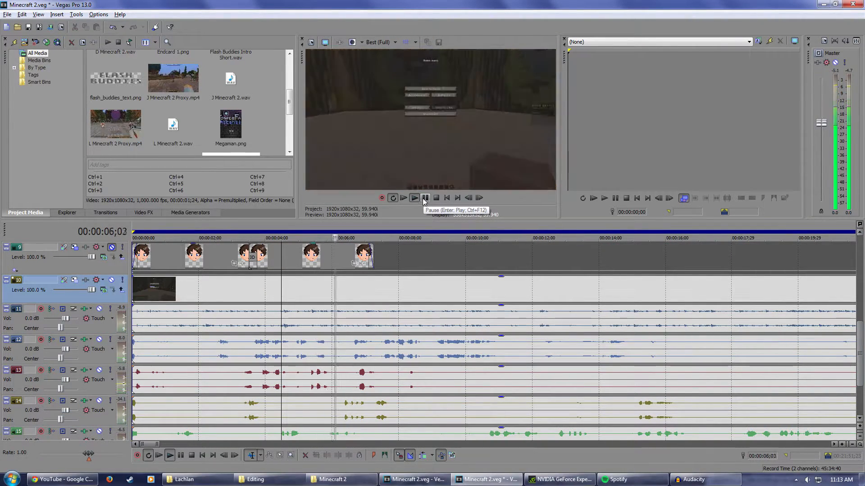
left_click(425, 199)
- Move the first section on tracks 10 to 15 forward to about 00:02:43 and extend the starts on tracks 10 to 12 back to about 00:01:33
scroll(155, 405, "down", 9)
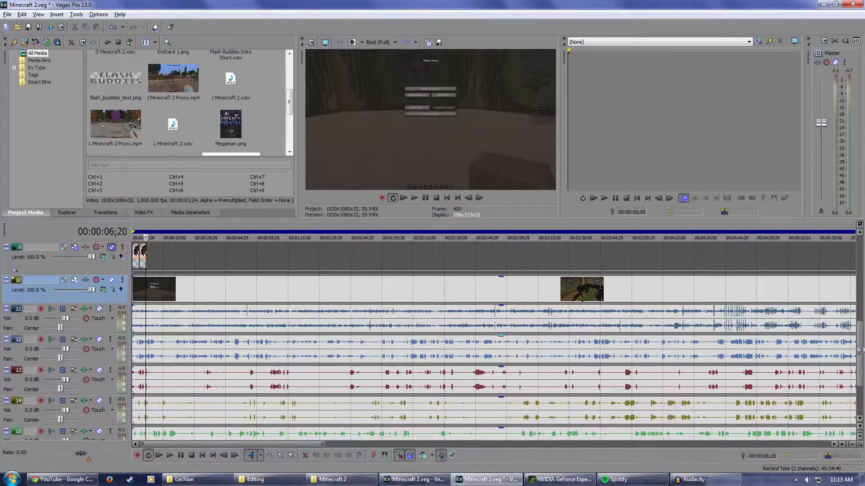
left_click_drag(861, 352, 861, 366)
left_click_drag(228, 390, 325, 259)
left_click_drag(473, 316, 323, 317)
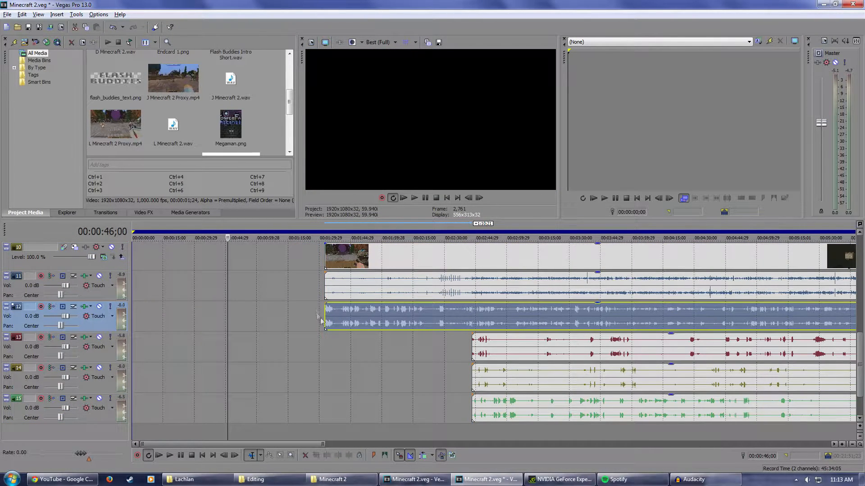
- Play from the extended clip start at about 00:01:33 to 00:01:34;05 to check the restored gameplay and voice
left_click(324, 230)
left_click(414, 198)
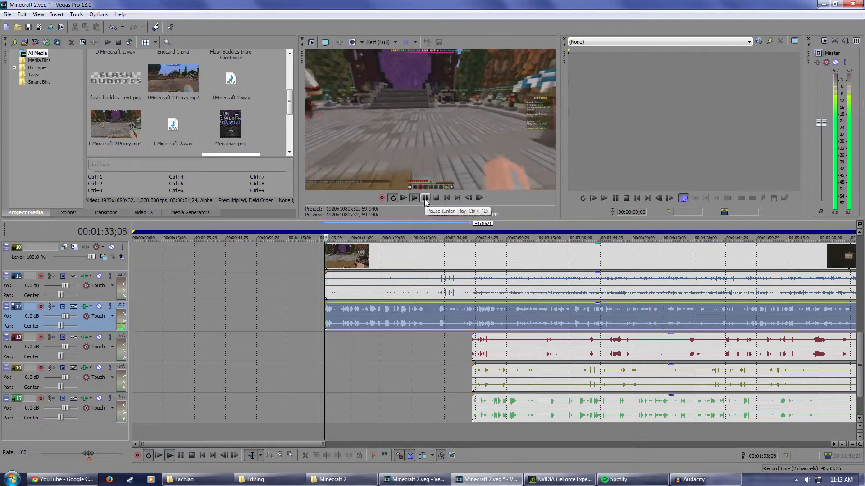
left_click(425, 198)
- Extend the starts of the gameplay clip and the voice clips on tracks 12 to 15 back to about 00:01:31
scroll(487, 331, "up", 2)
left_click_drag(483, 313, 477, 312)
left_click_drag(482, 262, 476, 262)
left_click_drag(778, 347, 477, 345)
left_click_drag(775, 384, 482, 371)
left_click_drag(777, 408, 477, 397)
- Select the extended first-section clips on tracks 10 to 15 and move them together to the timeline start
left_click(560, 381, "ctrl")
left_click(566, 351, "ctrl")
left_click(566, 319, "ctrl")
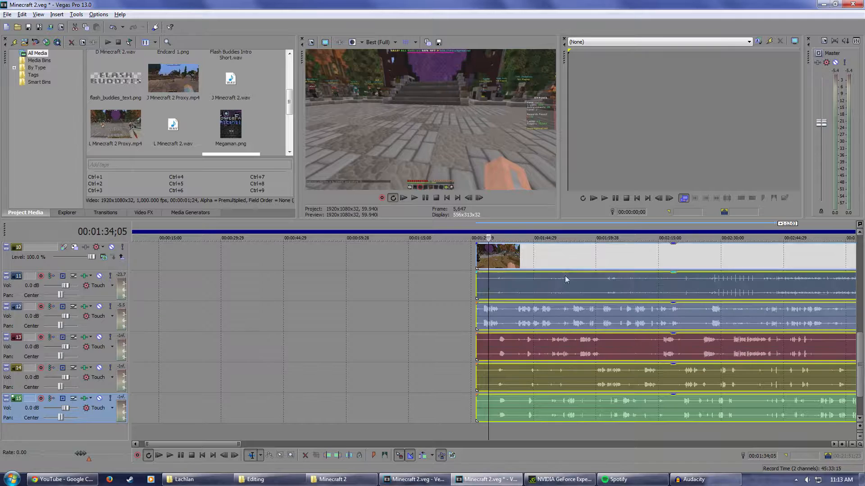
left_click(566, 284, "ctrl")
left_click(574, 258, "ctrl")
left_click_drag(660, 249, 286, 265)
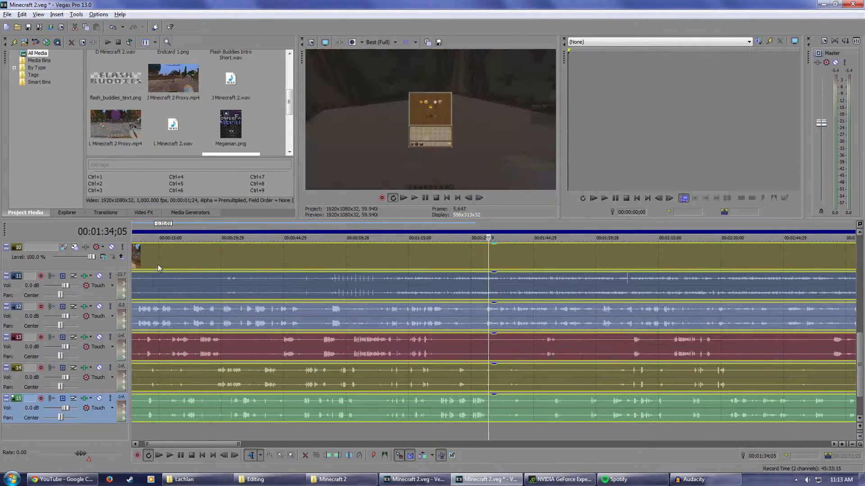
scroll(225, 345, "down", 5)
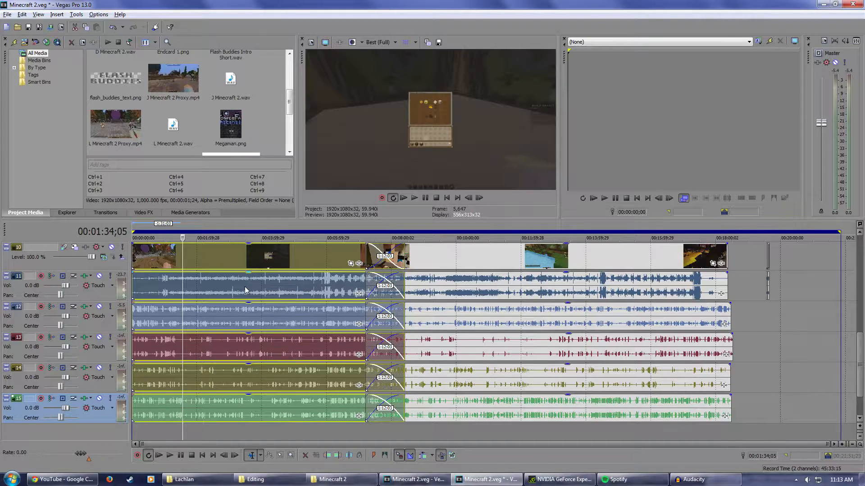
- Undo the recent moves and start extensions of the first section on tracks 10 to 15
key("ctrl+z")
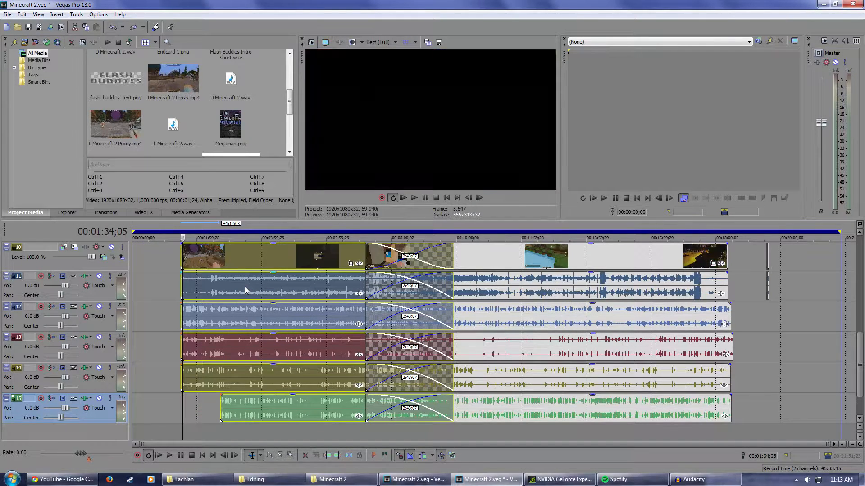
key("ctrl+z")
key("ctrl+z")
key("ctrl+z")
key("ctrl+z")
key("ctrl+z")
key("ctrl+z")
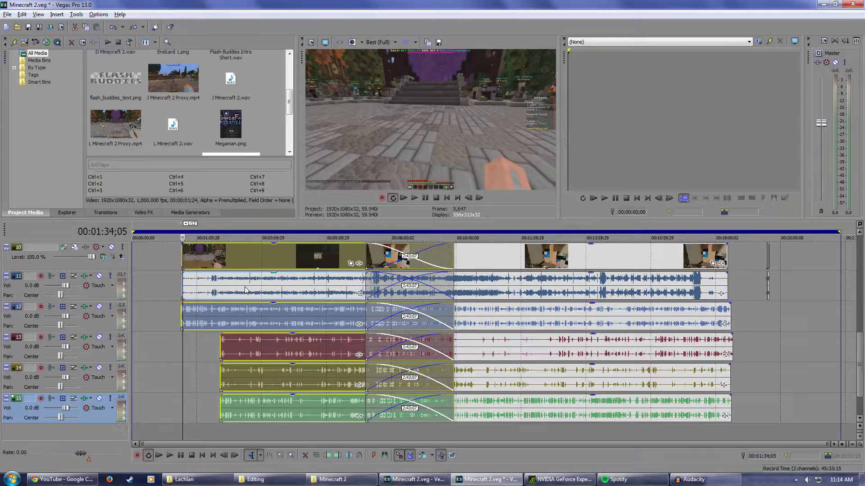
key("ctrl+z")
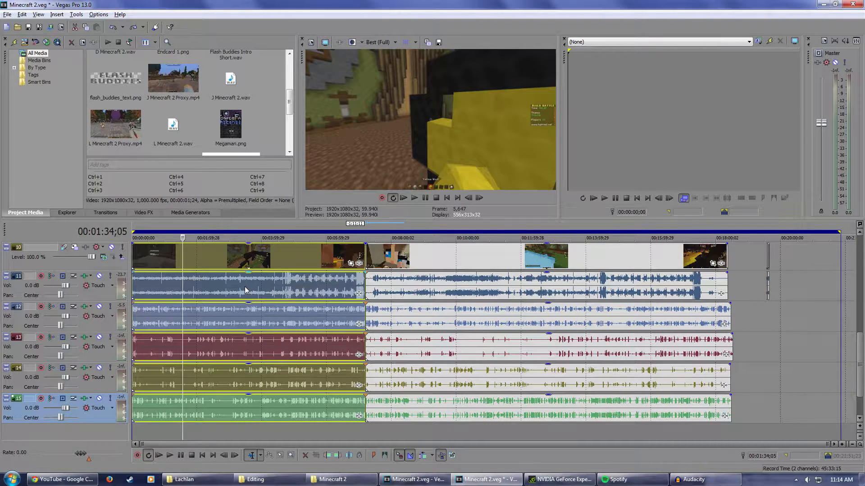
- Add the second-section clips on tracks 10 to 15 to the selection and move both sections forward to about 00:00:33
left_click(482, 264, "ctrl")
left_click(476, 284, "ctrl")
left_click(473, 323, "ctrl")
left_click(475, 353, "ctrl")
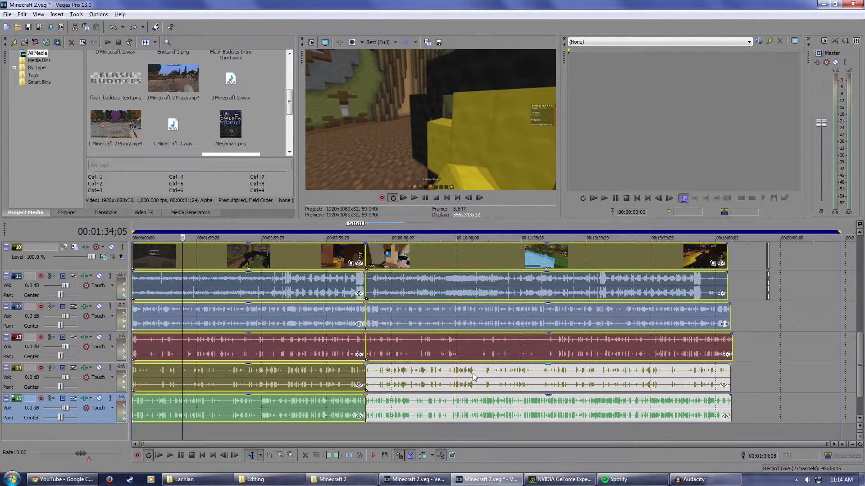
left_click(475, 379, "ctrl")
left_click(479, 407, "ctrl")
left_click_drag(861, 354, 861, 345)
mouse_move(271, 299)
left_mouse_down()
mouse_move(331, 300)
mouse_move(289, 299)
left_mouse_up()
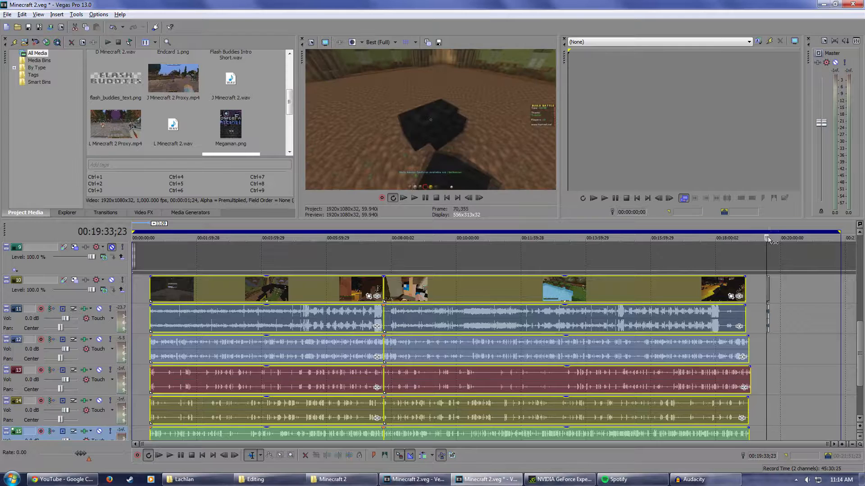
- Ungroup and delete the short leftover gameplay clips and their audio on tracks 10 and 11 at about 00:19:33
left_click(768, 227)
scroll(762, 252, "up", 7)
scroll(630, 326, "down", 3)
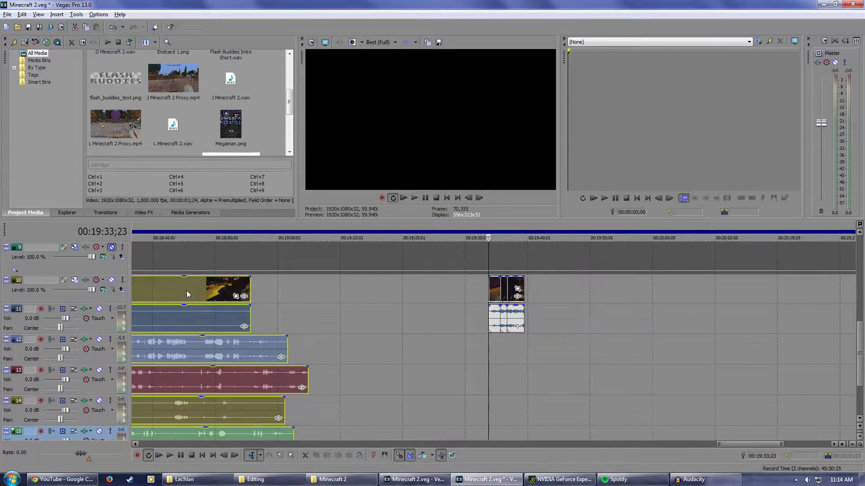
scroll(520, 350, "up", 2)
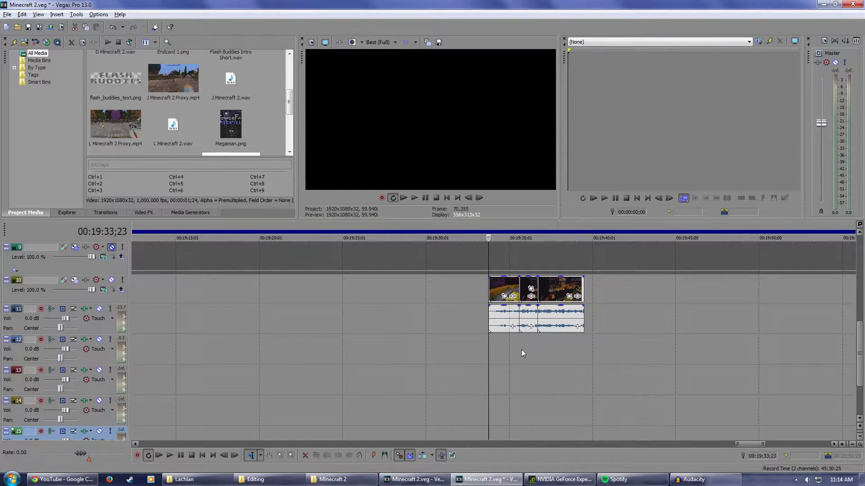
left_click(501, 292)
left_click(574, 287, "ctrl")
left_click(551, 316, "ctrl")
left_click(530, 316, "ctrl")
left_click(510, 318, "ctrl")
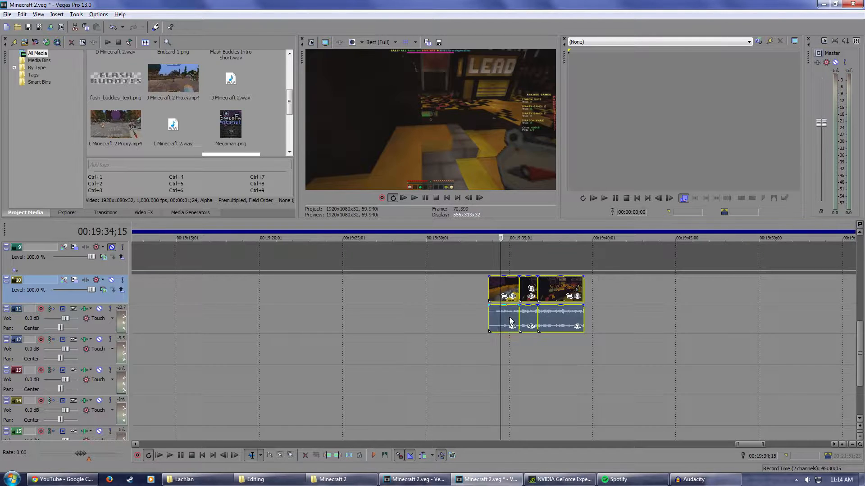
right_click(510, 317)
mouse_move(544, 248)
left_click(671, 261)
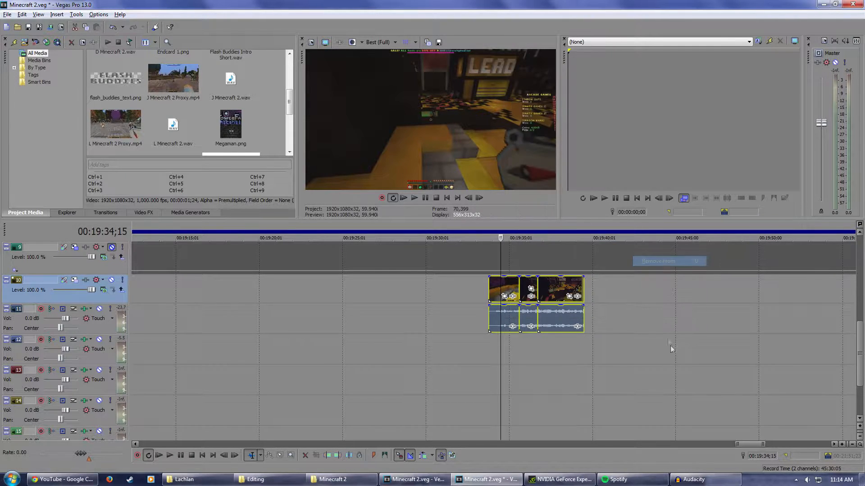
key("Delete")
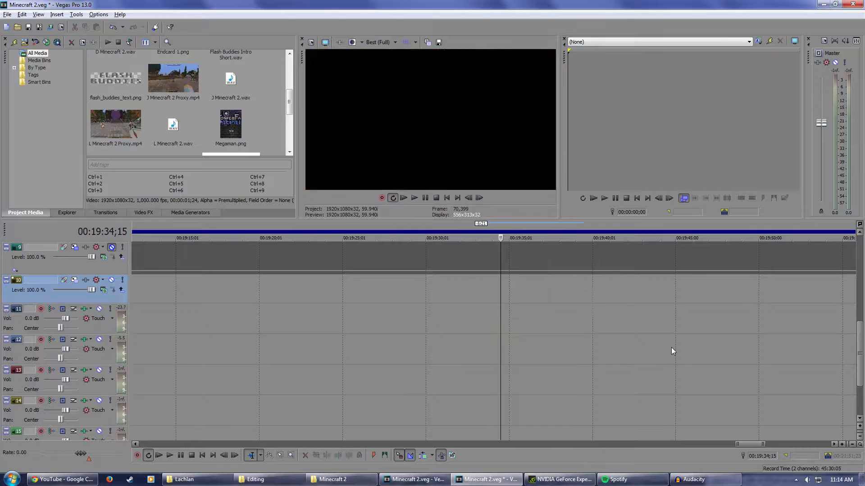
- Select both sections on tracks 10 to 15 and move them together so they start at about 00:00:46
scroll(671, 349, "down", 8)
left_click(425, 296)
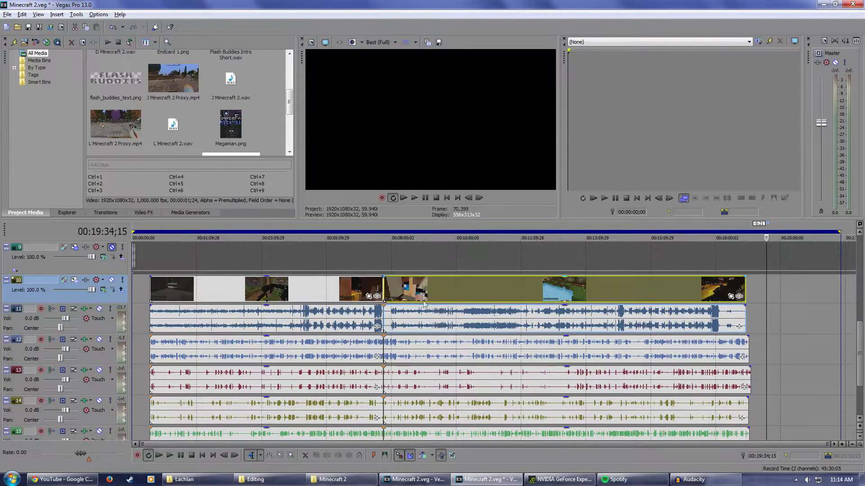
left_click(369, 296)
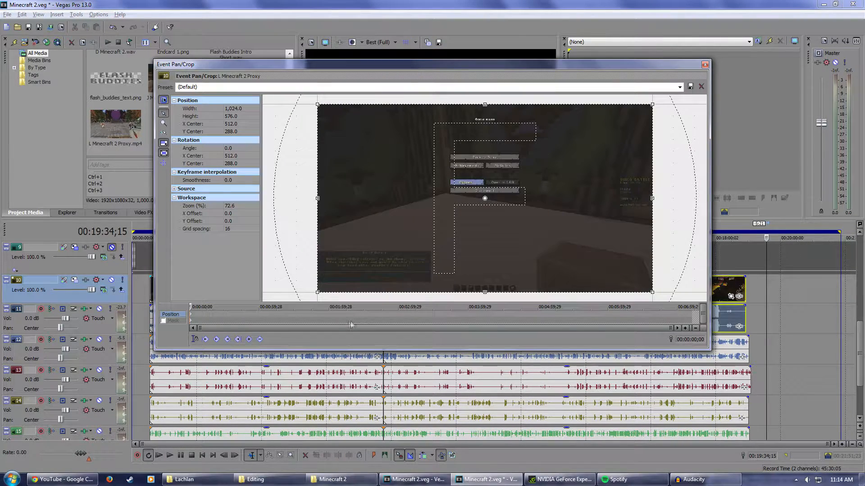
left_click(705, 65)
left_click(344, 289, "ctrl")
left_click(418, 357, "ctrl")
left_click(367, 354, "ctrl")
left_click(369, 381, "ctrl")
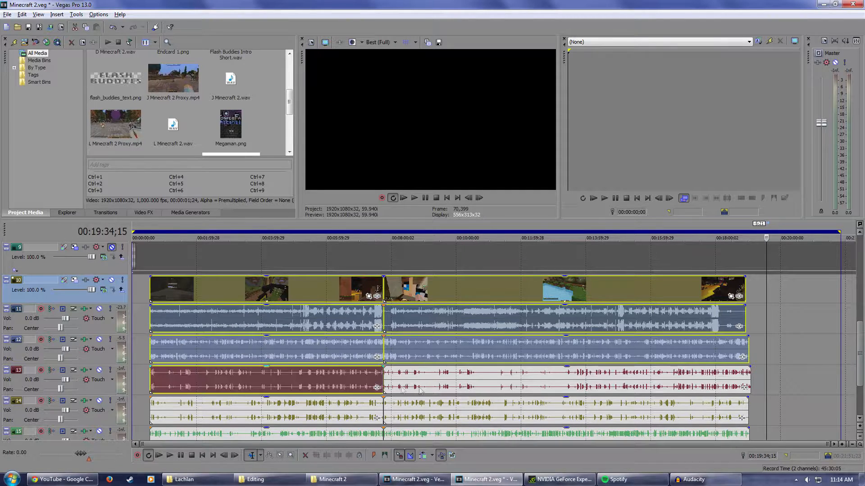
left_click(402, 388, "ctrl")
left_click(375, 408, "ctrl")
left_click(421, 417, "ctrl")
left_click(374, 434, "ctrl")
left_click(422, 435, "ctrl")
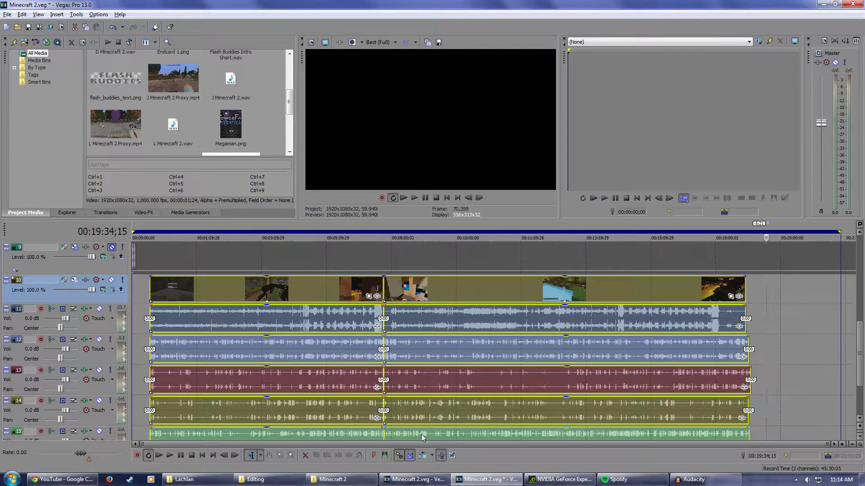
key("ctrl+z")
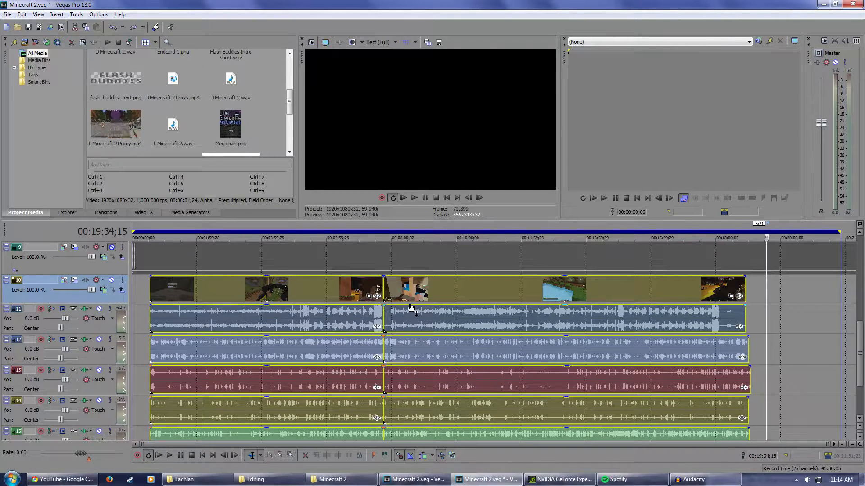
left_click_drag(861, 338, 863, 349)
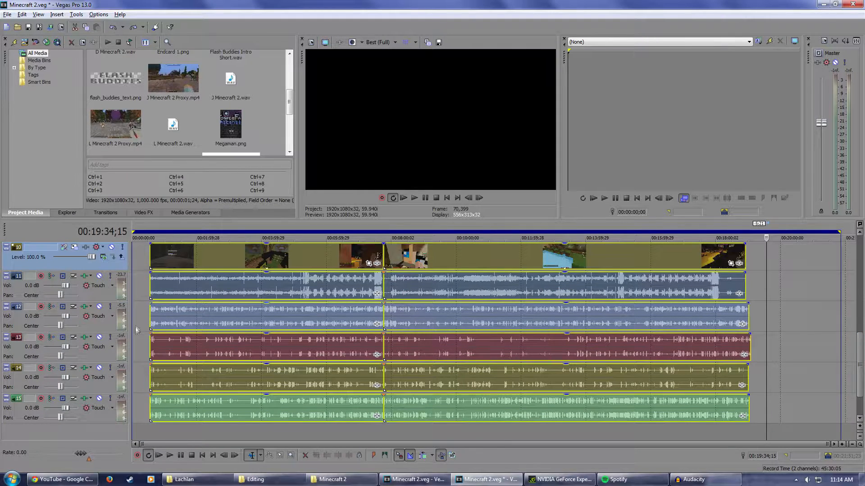
left_click(144, 240)
scroll(176, 283, "up", 6)
left_click_drag(354, 290, 437, 288)
- Extend the first-section clip starts on tracks 10 to 15 back to about 00:00:31
left_click_drag(426, 255, 301, 255)
left_click_drag(427, 315, 324, 311)
left_click_drag(303, 269, 328, 270)
left_click(423, 348)
left_click_drag(424, 348, 320, 342)
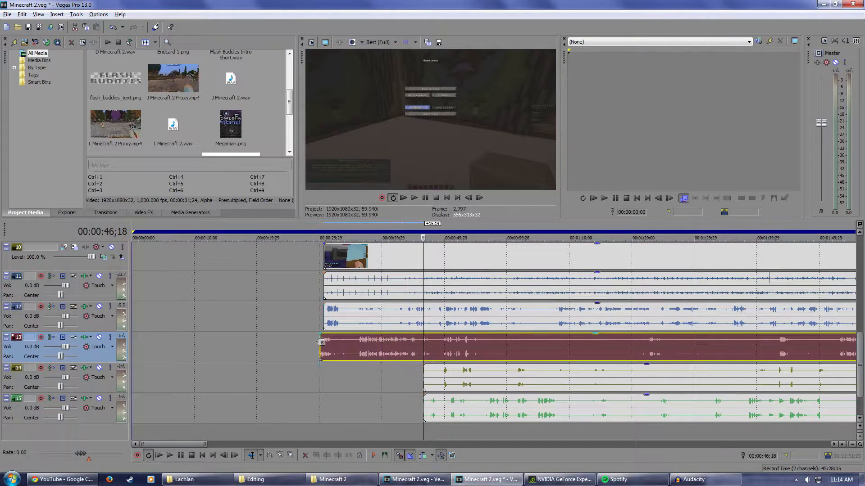
left_click_drag(424, 374, 332, 368)
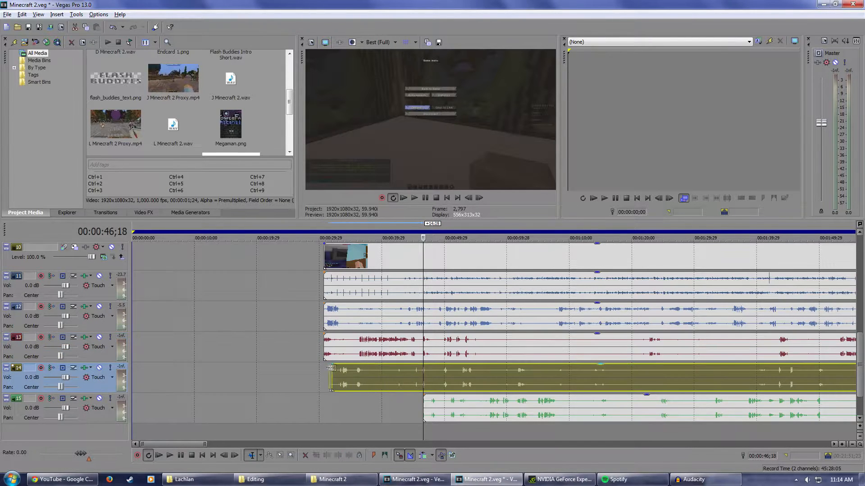
left_click_drag(425, 408, 338, 395)
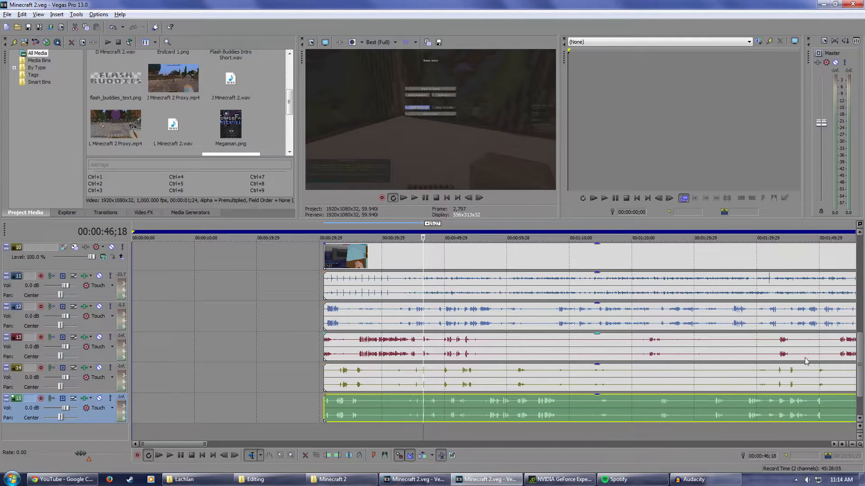
- Select all clips of both sections on tracks 10 to 15 and move them together to the timeline start
left_click(416, 258)
left_click(408, 285, "ctrl")
left_click(403, 316, "ctrl")
left_click(399, 351, "ctrl")
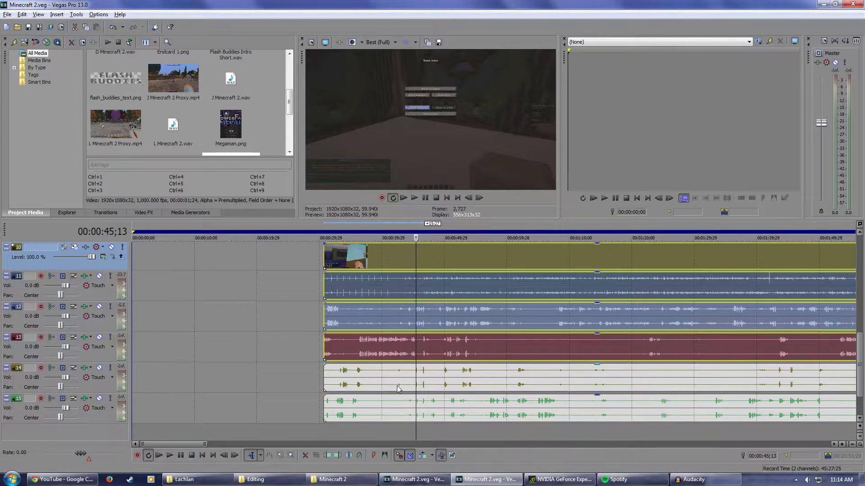
left_click(398, 385, "ctrl")
left_click(409, 413, "ctrl")
scroll(480, 358, "down", 6)
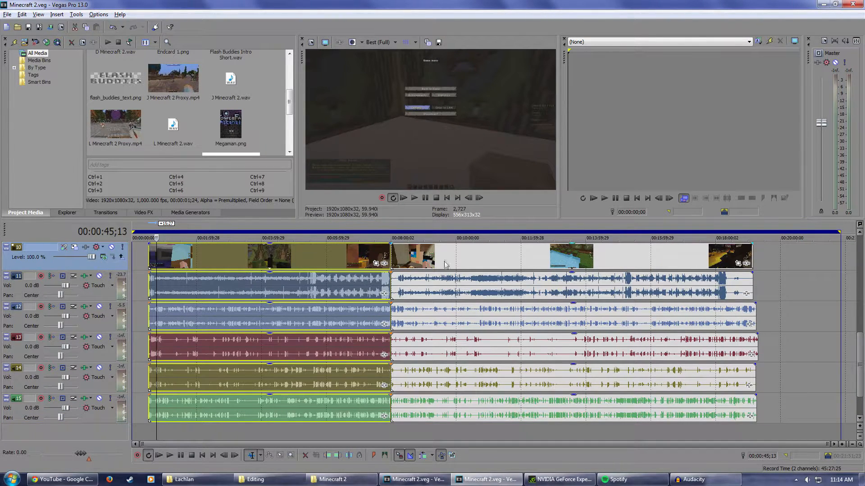
left_click(445, 261, "ctrl")
left_click(442, 288, "ctrl")
left_click(441, 320, "ctrl")
left_click(440, 349, "ctrl")
left_click(439, 379, "ctrl")
left_click(438, 411, "ctrl")
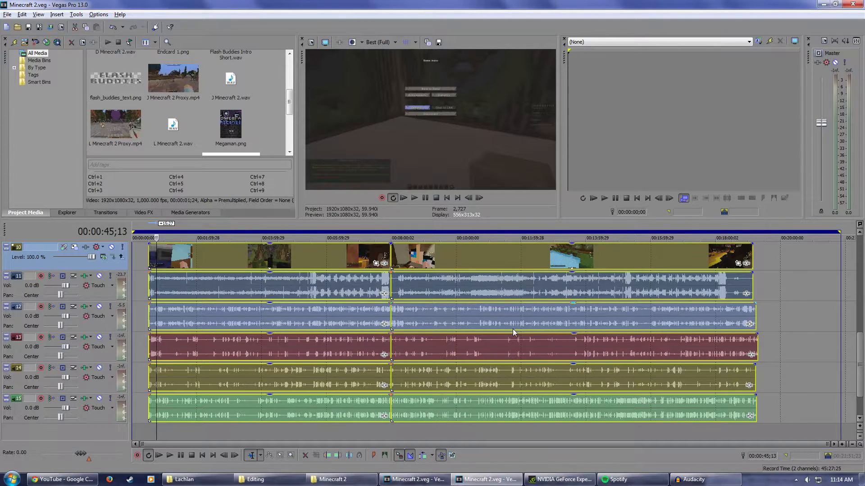
left_click_drag(386, 356, 370, 355)
- Play the opening from the timeline start to 00:00:01;13 to check the gameplay and voices
key("Home")
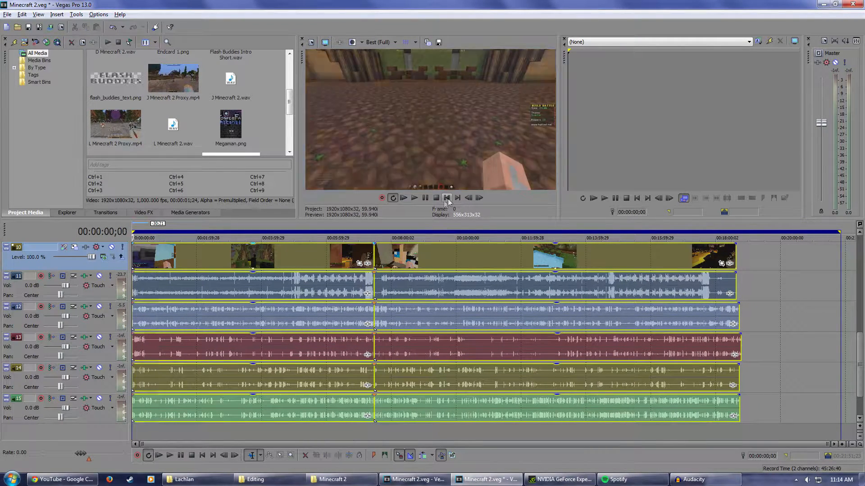
scroll(186, 309, "up", 12)
scroll(187, 309, "up", 3)
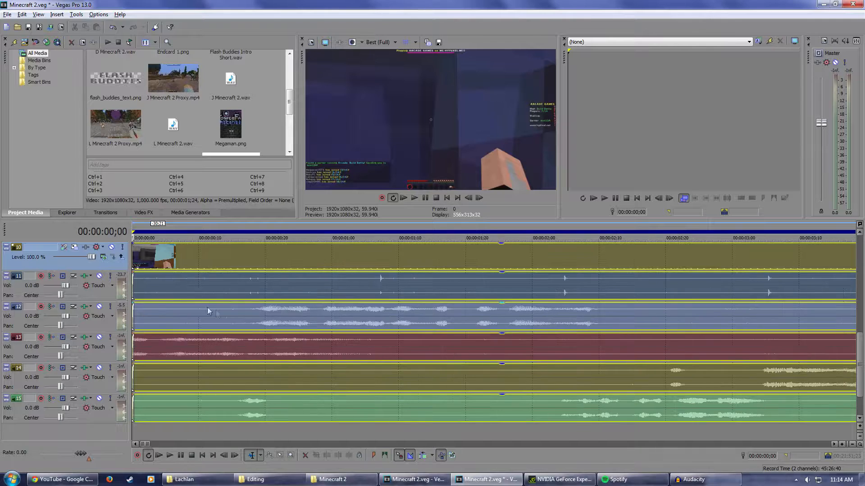
left_click(415, 198)
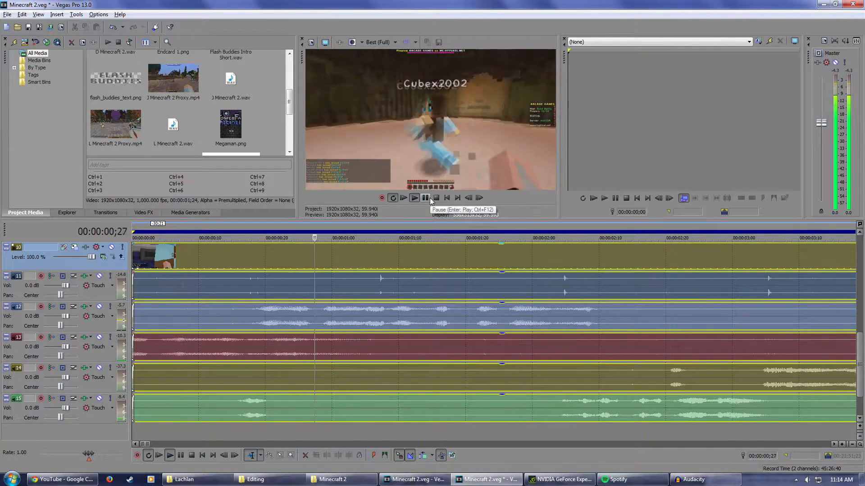
left_click(426, 199)
- Move both sections on tracks 10 to 15 forward to about 00:03:00 and extend the track 12 voice start back to about 00:02:04
scroll(220, 321, "down", 15)
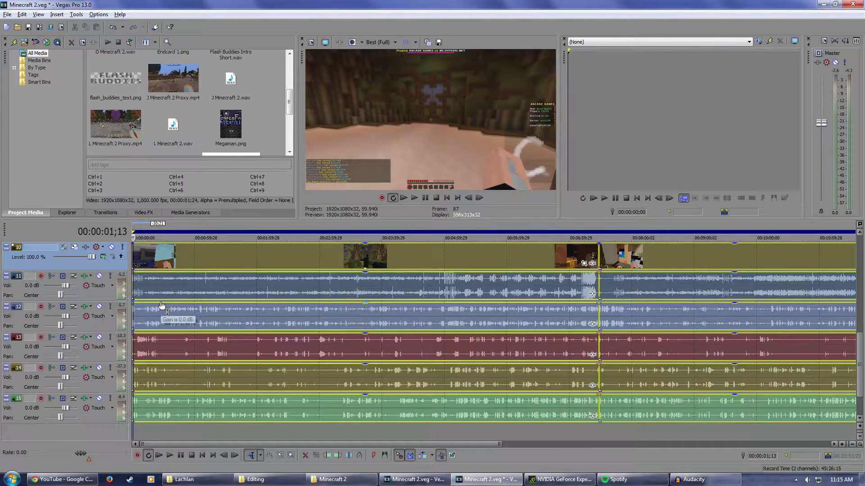
left_click_drag(198, 288, 257, 304)
- Play the extended track 12 voice clip from its start at about 00:02:04 to 00:02:07;29
left_click(259, 226)
key("space")
scroll(278, 234, "up", 3)
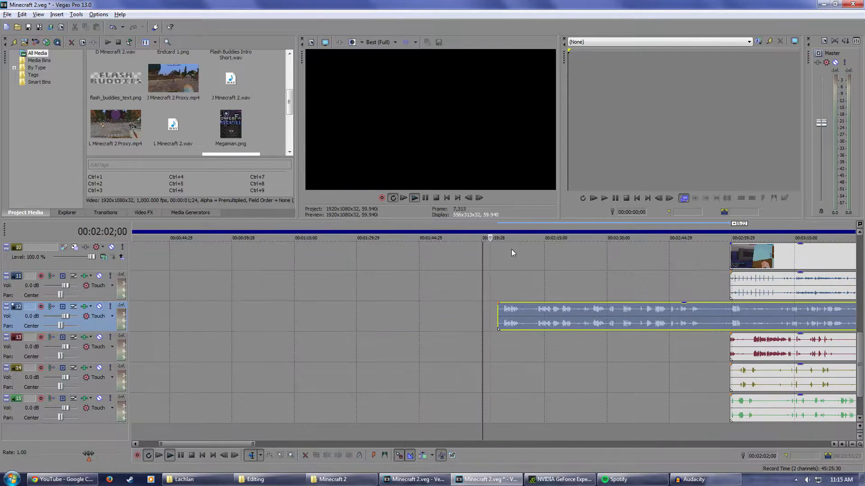
left_click(498, 234)
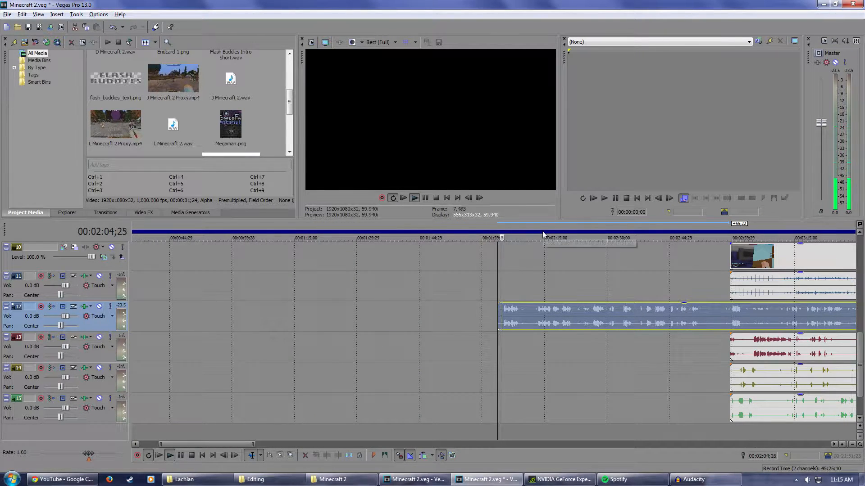
scroll(590, 230, "down", 4)
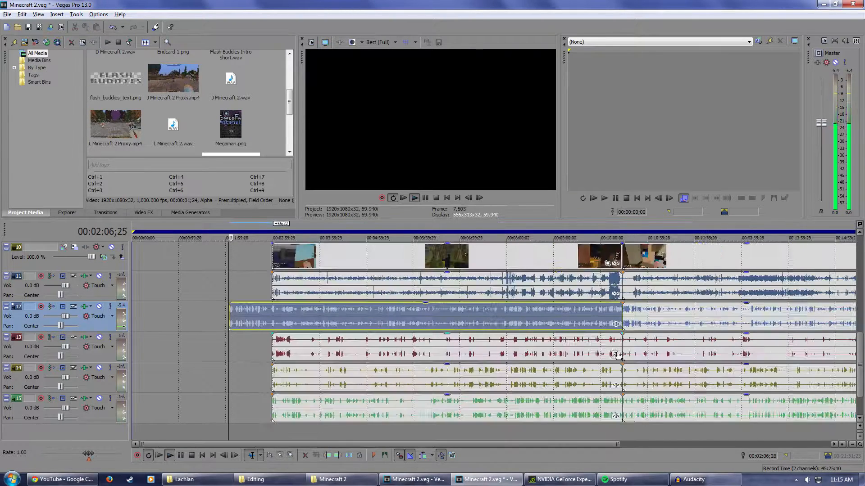
left_click(425, 199)
- Extend the starts on tracks 10, 11 and 13 to 15 back to about 00:02:04 and move both sections to the timeline start
left_click_drag(272, 347, 228, 346)
left_click_drag(273, 283, 228, 284)
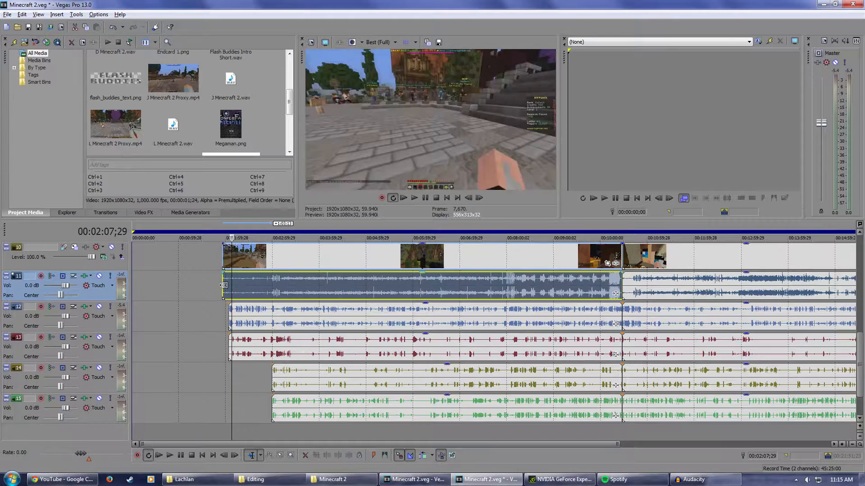
left_click_drag(273, 379, 226, 378)
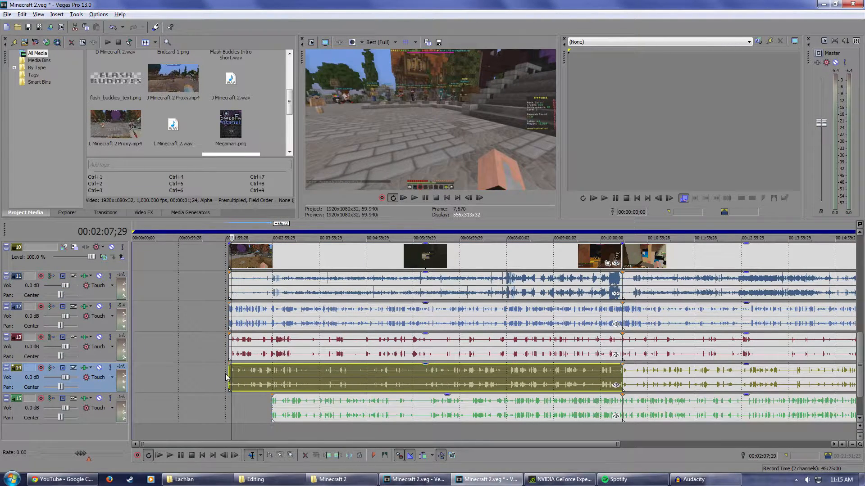
left_click_drag(273, 407, 222, 404)
left_click_drag(265, 384, 492, 274)
left_click_drag(715, 263, 495, 385)
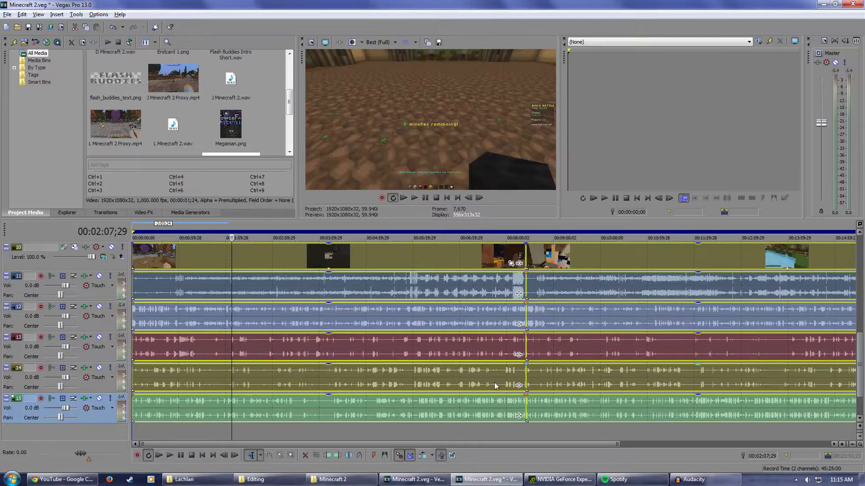
- Play briefly from 00:02:07;29, return to the timeline start and play the opening to 00:00:06;23 to check the voices
left_click(424, 200)
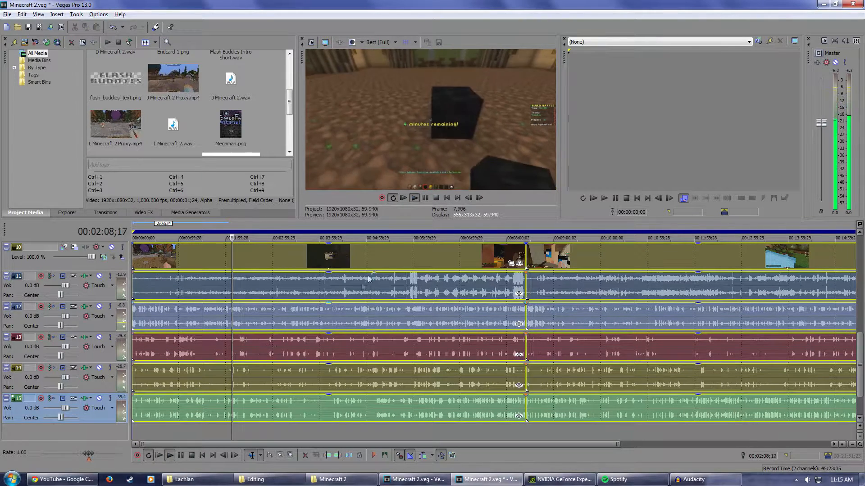
left_click(447, 198)
scroll(192, 312, "up", 6)
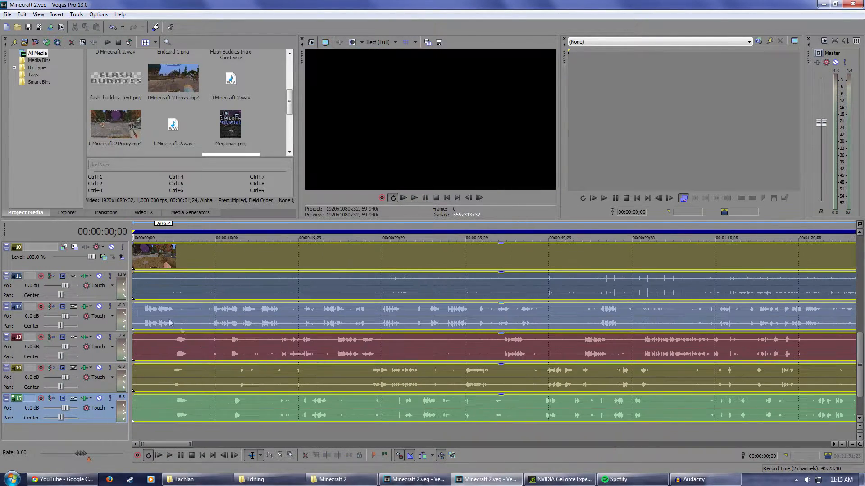
left_click(161, 311)
left_click(143, 237)
scroll(144, 239, "up", 1)
left_click(414, 198)
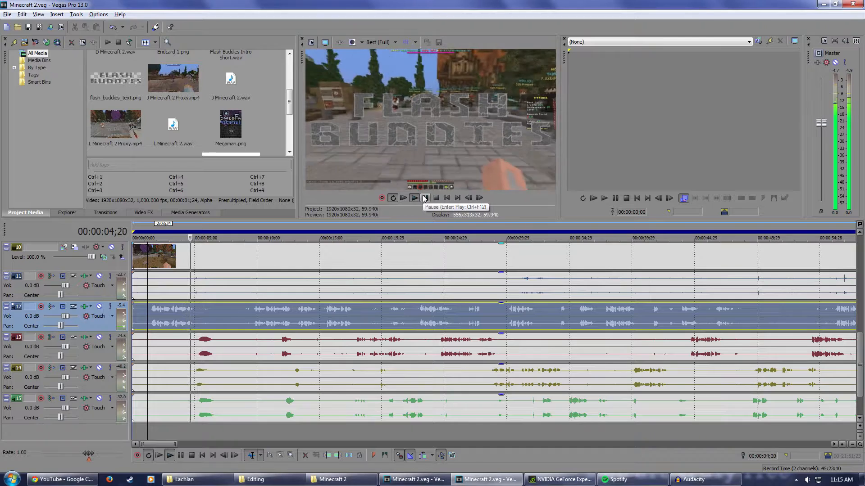
left_click(424, 198)
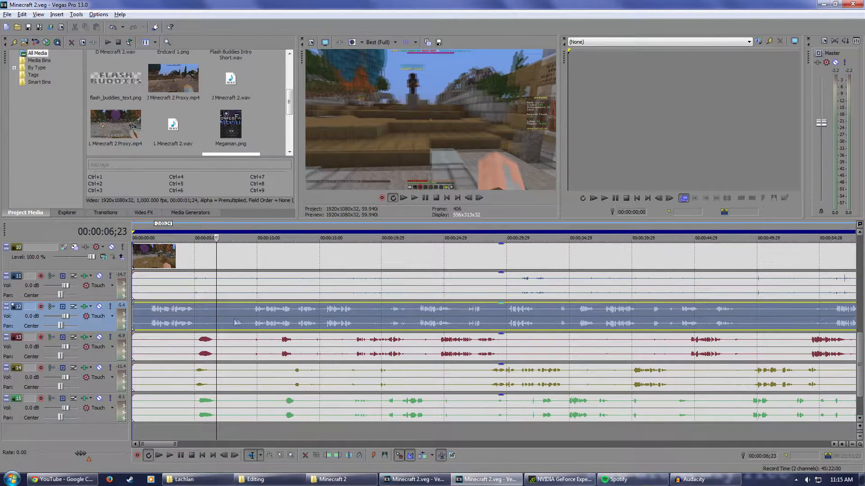
- Split the clips on tracks 10 to 15 at 00:00:06;23 and move everything after the split forward by about 20 seconds
left_click_drag(228, 264, 239, 426)
left_click(349, 456)
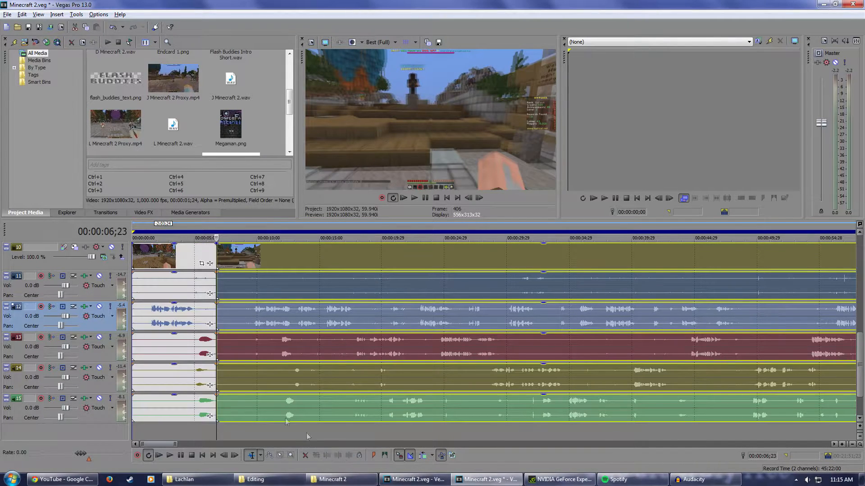
scroll(309, 434, "down", 6)
left_click_drag(861, 351, 861, 329)
scroll(228, 348, "up", 7)
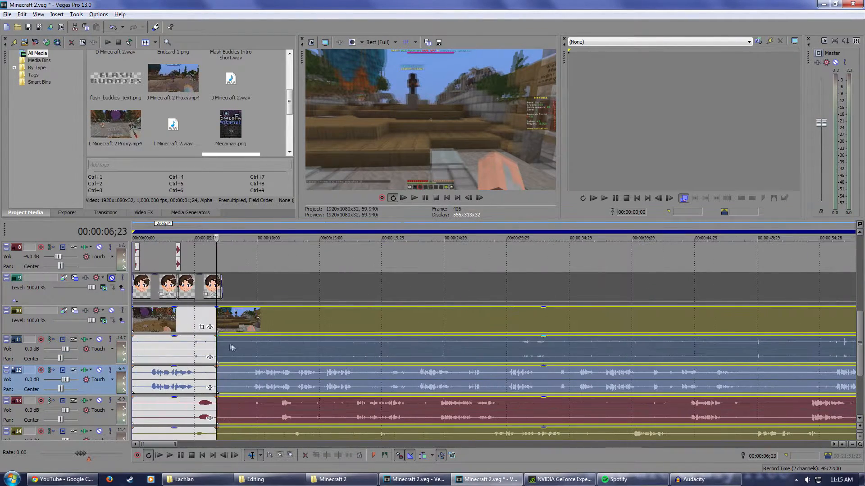
scroll(410, 371, "down", 10)
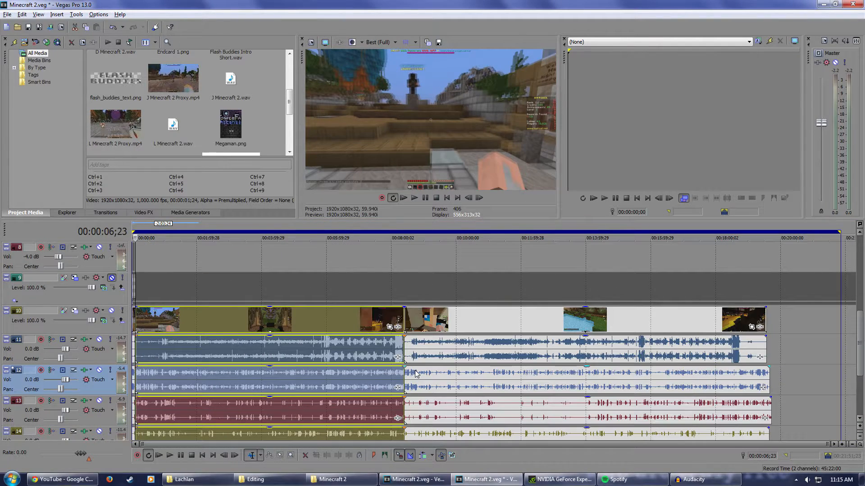
left_click(466, 315, "ctrl")
left_click(469, 349, "ctrl")
left_click(469, 382, "ctrl")
left_click(468, 408, "ctrl")
left_click(465, 434, "ctrl")
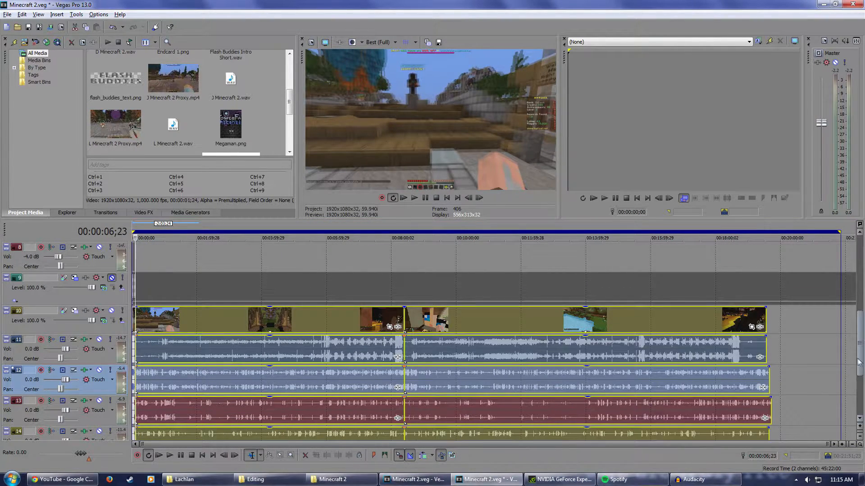
left_click_drag(860, 365, 860, 396)
scroll(215, 346, "up", 8)
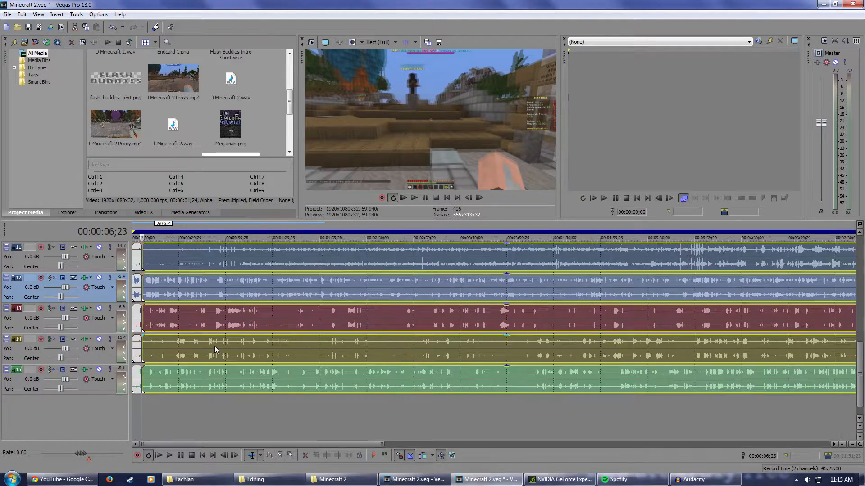
left_click_drag(188, 283, 272, 289)
- Trim the starts of the opening clips on tracks 10 to 15 to about 00:00:01;04, just before the first voice
left_click(154, 227)
scroll(233, 332, "up", 6)
scroll(225, 313, "up", 4)
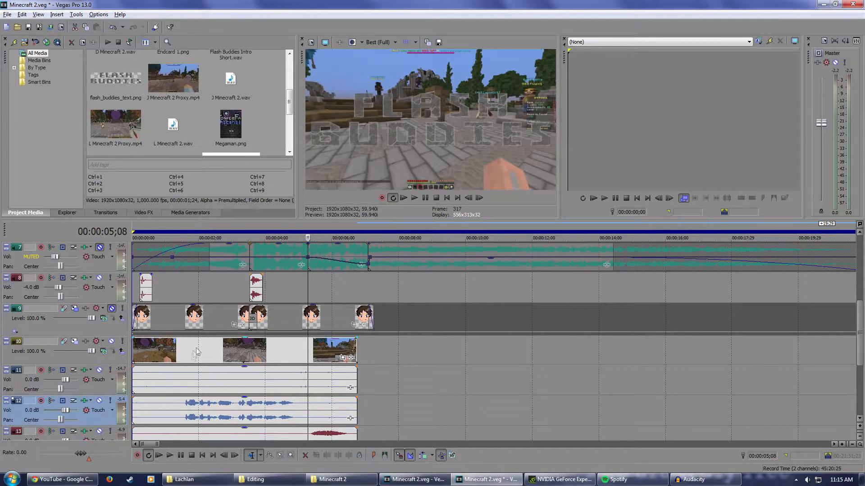
left_click_drag(130, 350, 170, 350)
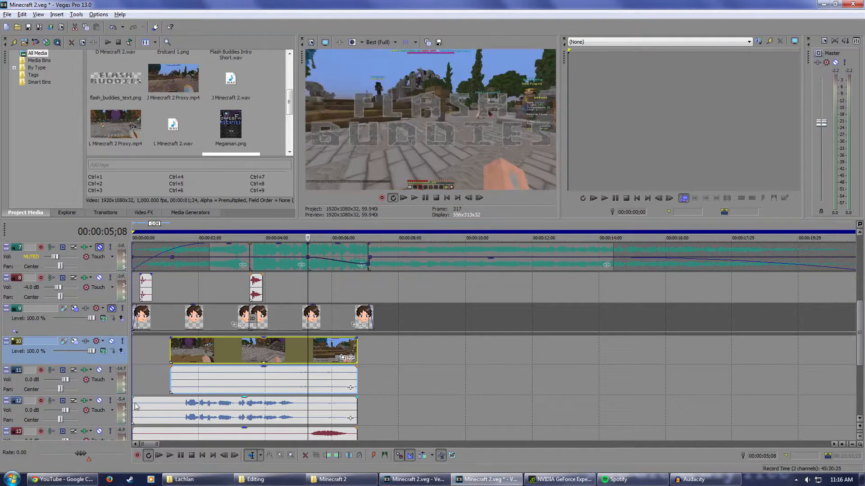
left_click_drag(134, 406, 170, 406)
scroll(161, 401, "down", 3)
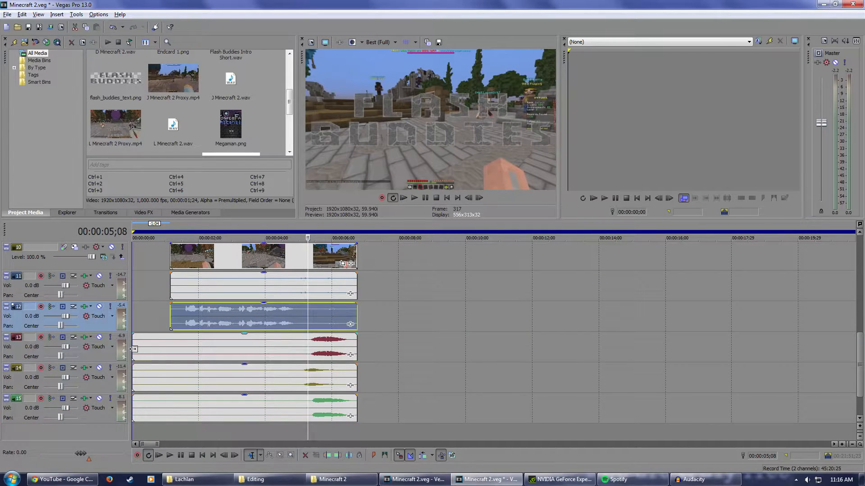
left_click_drag(134, 349, 169, 349)
left_click_drag(135, 381, 168, 380)
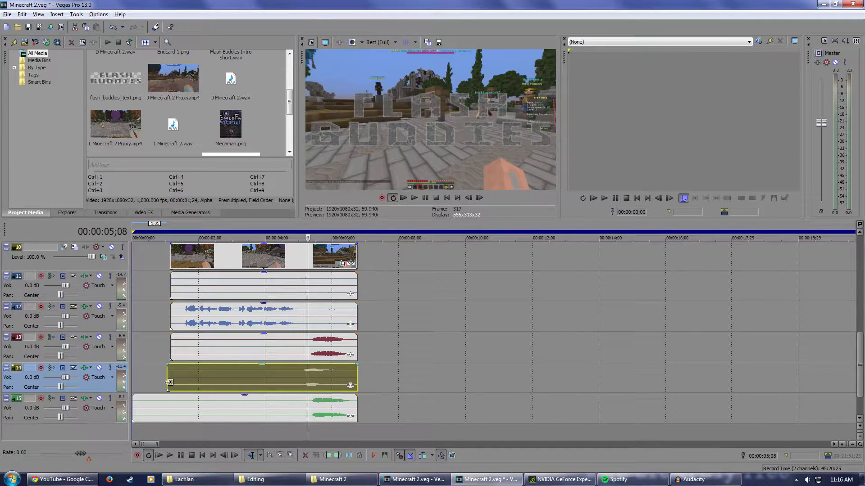
left_click_drag(134, 407, 140, 408)
- Select the trimmed opening clips on tracks 10 to 15 and move them back to the timeline start
left_click(169, 405)
left_click(198, 374, "ctrl")
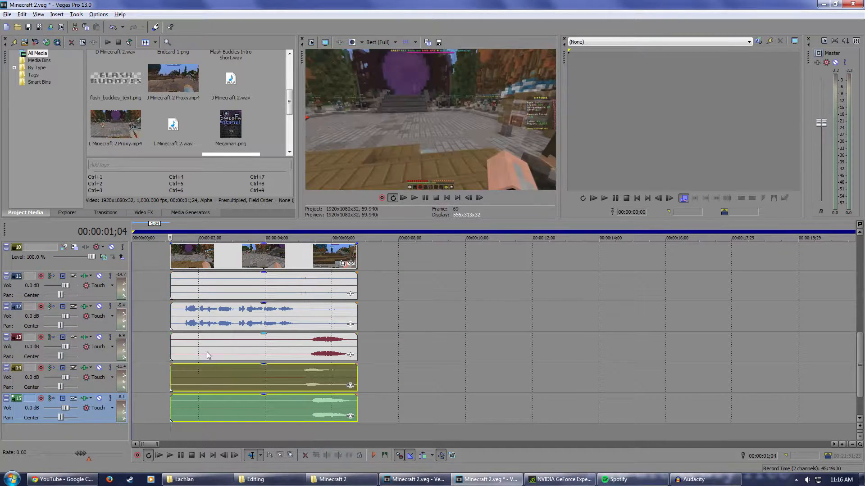
left_click(209, 345, "ctrl")
left_click(222, 276)
left_click(221, 256, "ctrl")
left_click(218, 328, "ctrl")
left_click(216, 346, "ctrl")
left_click(214, 373, "ctrl")
left_click(215, 404, "ctrl")
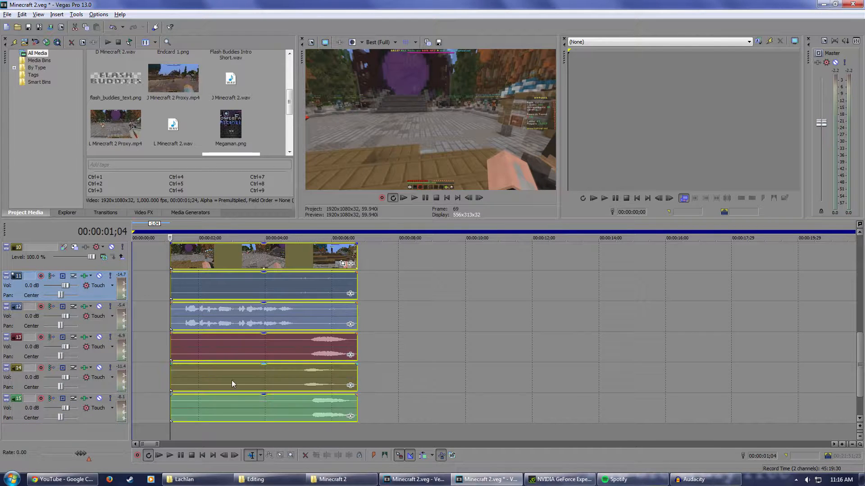
left_click_drag(232, 384, 205, 378)
- Move the grouped FLASH BUDDIES title, intro music and second sound effect about two seconds later on the timeline
left_click_drag(860, 343, 860, 291)
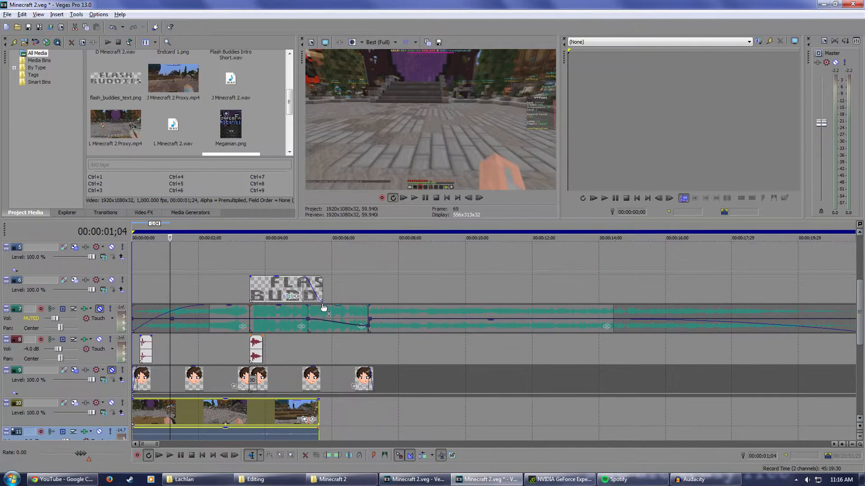
left_click_drag(269, 330, 333, 326)
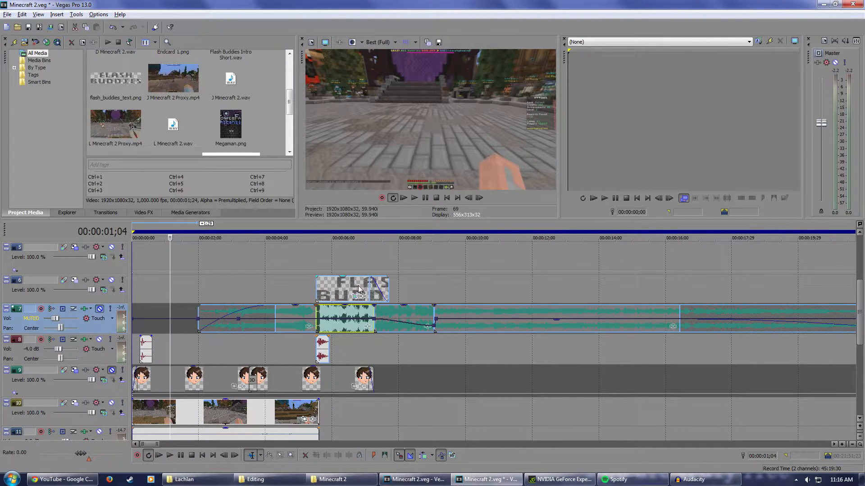
- Clear the FLASH BUDDIES title's group and extend the intro music's start on track 7 back to the timeline start
right_click(344, 290)
mouse_move(380, 412)
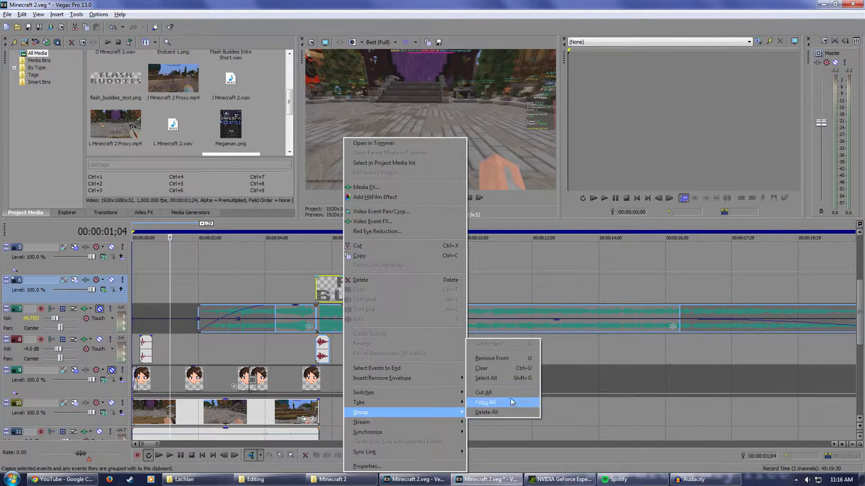
left_click(489, 369)
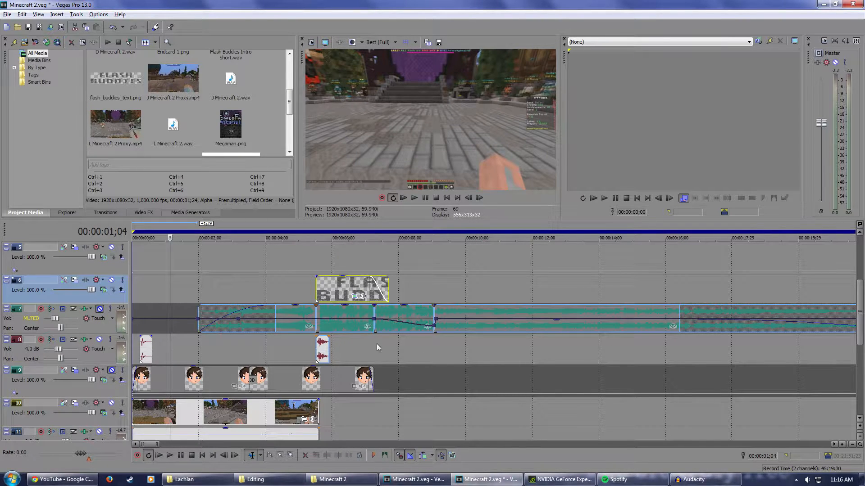
left_click(197, 310)
- Play the first part of the section after the gap to 00:00:30;08 to find where the voice begins
scroll(380, 380, "down", 6)
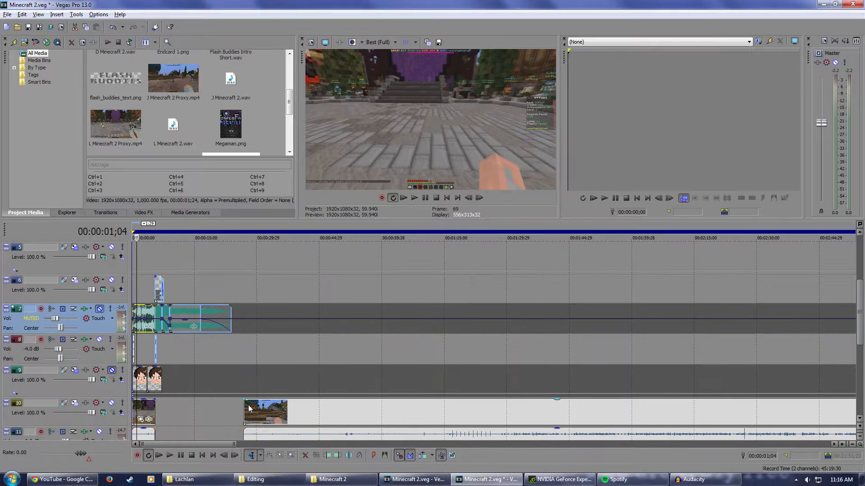
left_click_drag(861, 337, 861, 378)
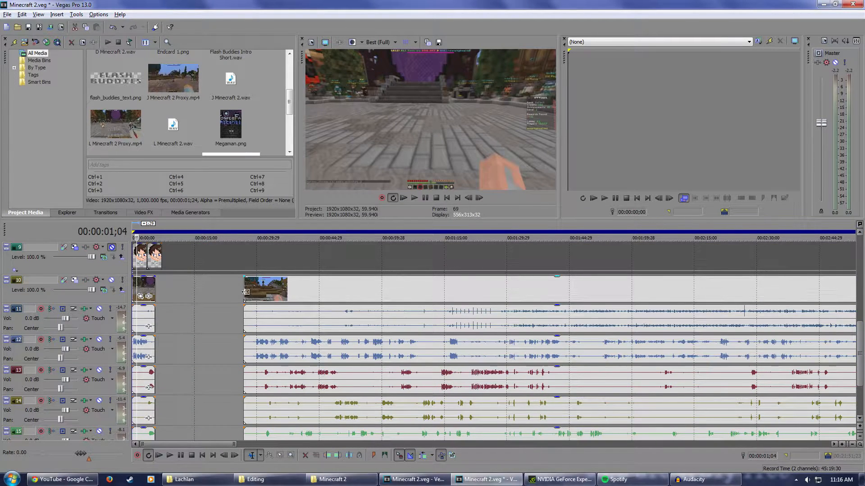
left_click(255, 222)
left_click(414, 197)
left_click(425, 198)
- Trim the starts of the section after the gap on tracks 10 to 15 to about 00:00:29;20, just before the voice
scroll(316, 351, "up", 6)
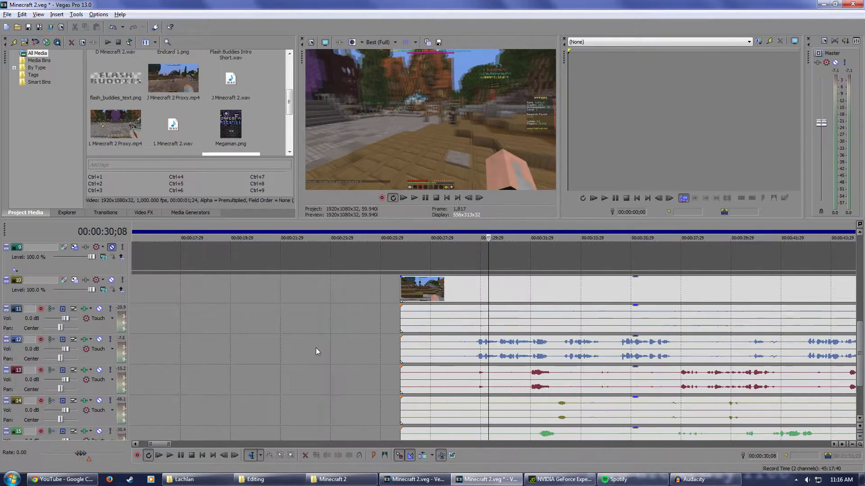
left_click(472, 225)
left_click_drag(399, 285, 471, 285)
left_click_drag(400, 350, 472, 350)
scroll(445, 373, "down", 2)
left_click_drag(401, 320, 471, 320)
- Select the trimmed section on tracks 10 to 15 and move it back to start at about 00:00:10
left_click(585, 349, "ctrl")
left_click(585, 318, "ctrl")
left_click(585, 288, "ctrl")
left_click(585, 256, "ctrl")
left_click_drag(585, 257, 253, 261)
scroll(253, 262, "down", 3)
left_click_drag(860, 373, 859, 363)
left_click_drag(262, 287, 207, 288)
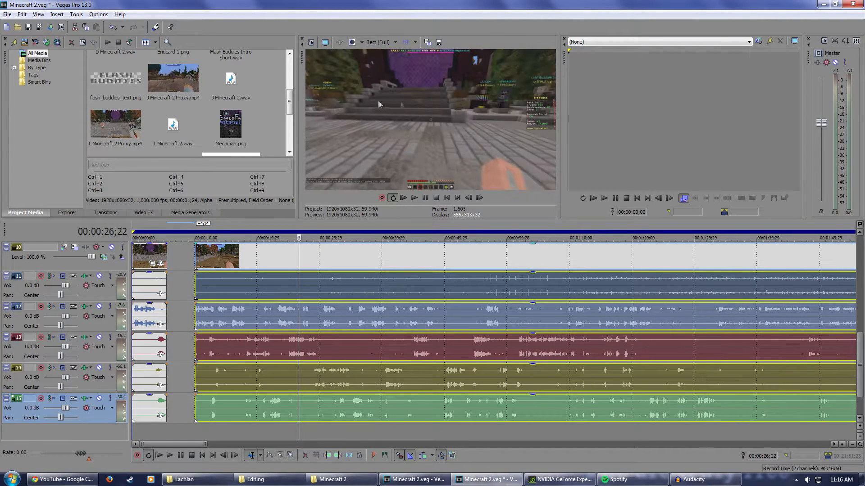
- Select the section after the gap on tracks 10 to 15 and move its start to the title's end at about 00:00:07;21
left_click_drag(861, 353, 860, 337)
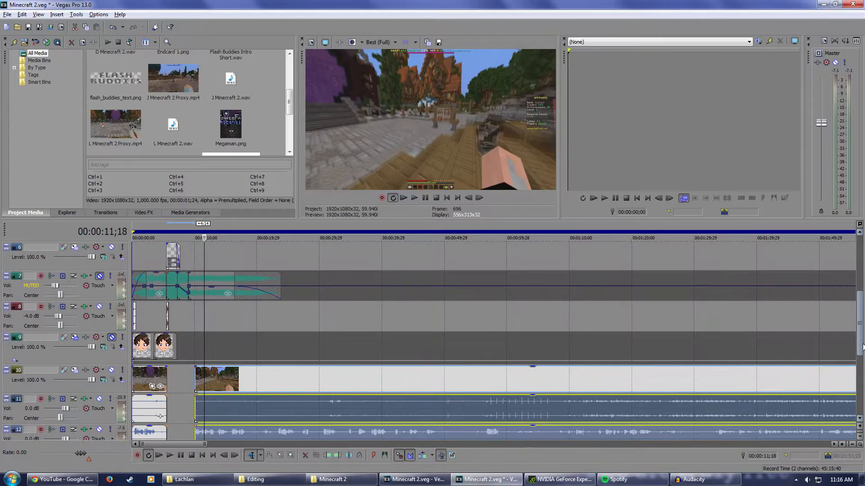
scroll(420, 412, "up", 2)
mouse_move(402, 384)
left_mouse_down()
mouse_move(352, 383)
mouse_move(400, 382)
left_mouse_up()
left_click_drag(861, 348, 860, 390)
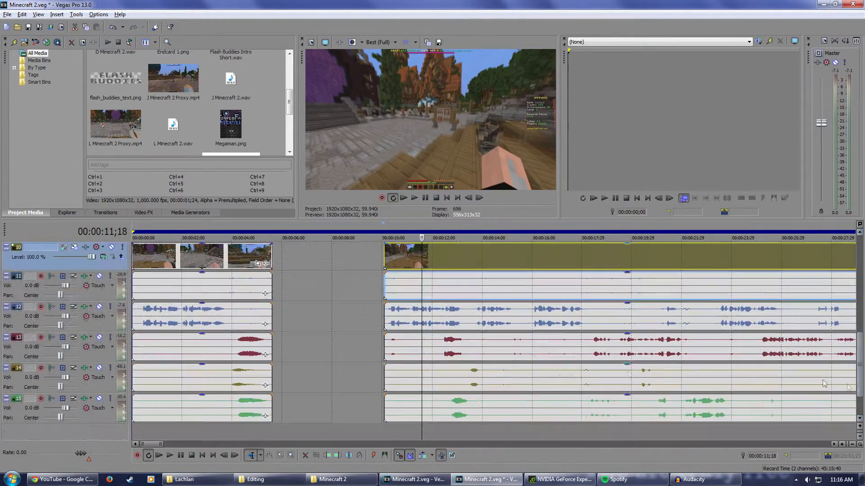
left_click(419, 288, "ctrl")
left_click(405, 315, "ctrl")
left_click(403, 346, "ctrl")
left_click(400, 378, "ctrl")
left_click(400, 412, "ctrl")
left_click_drag(861, 364, 859, 322)
left_click_drag(456, 381, 394, 379)
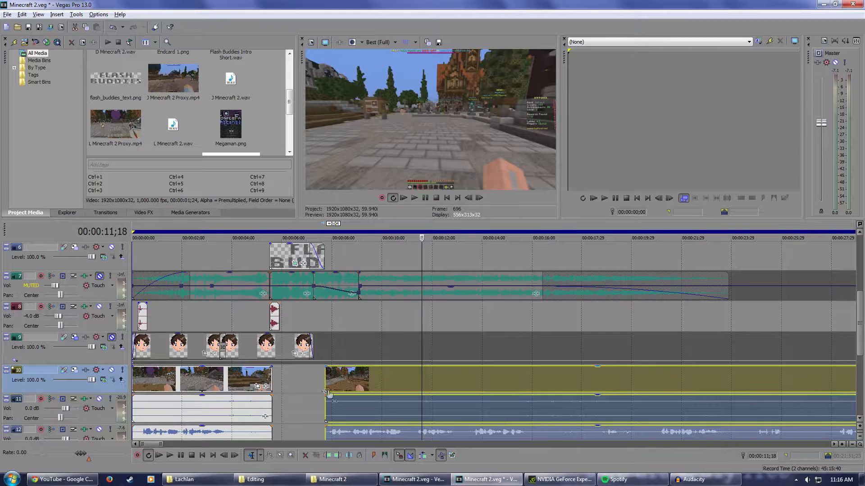
- Delete the opening gameplay clip on tracks 10 and 11 and extend the following gameplay clip back to the timeline start
left_click(306, 384)
left_click(214, 384)
key("Delete")
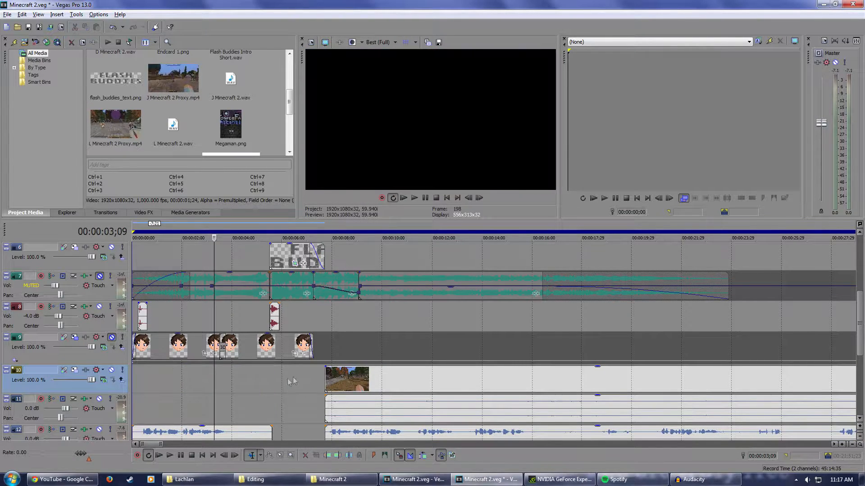
left_click_drag(327, 382, 135, 382)
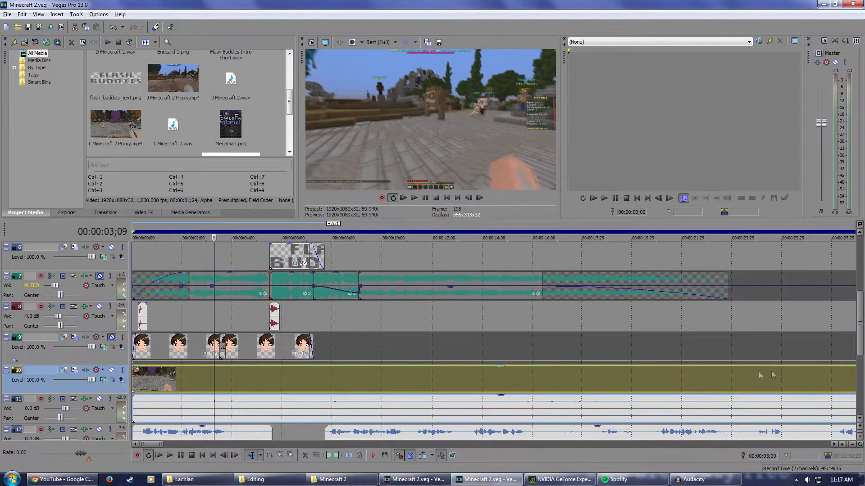
- Unmute the intro music on track 7 and play the opening to 00:00:11;21
scroll(862, 334, "down", 4)
scroll(862, 336, "up", 4)
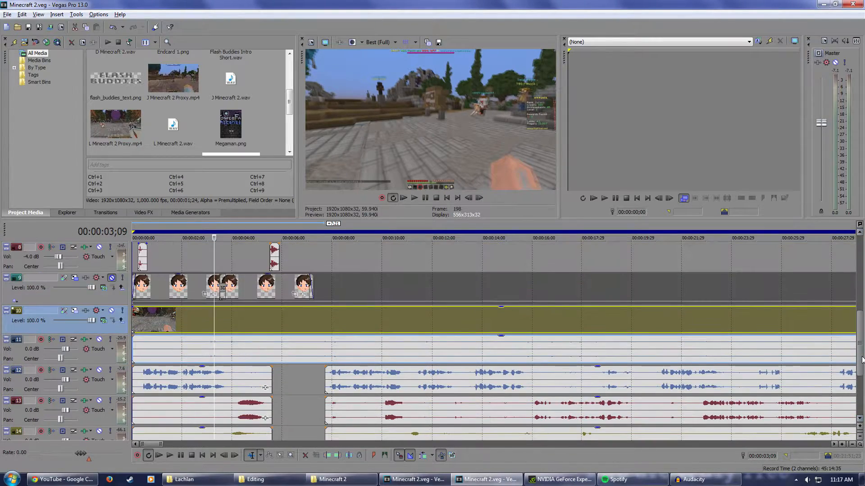
left_click(100, 275)
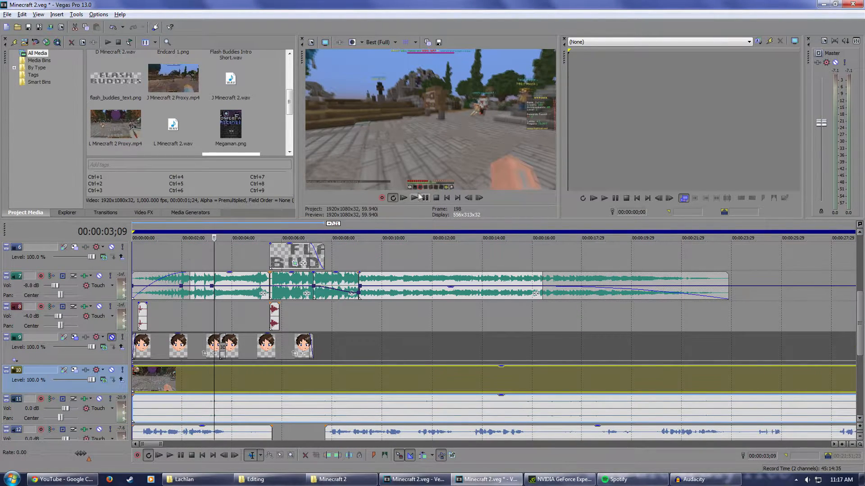
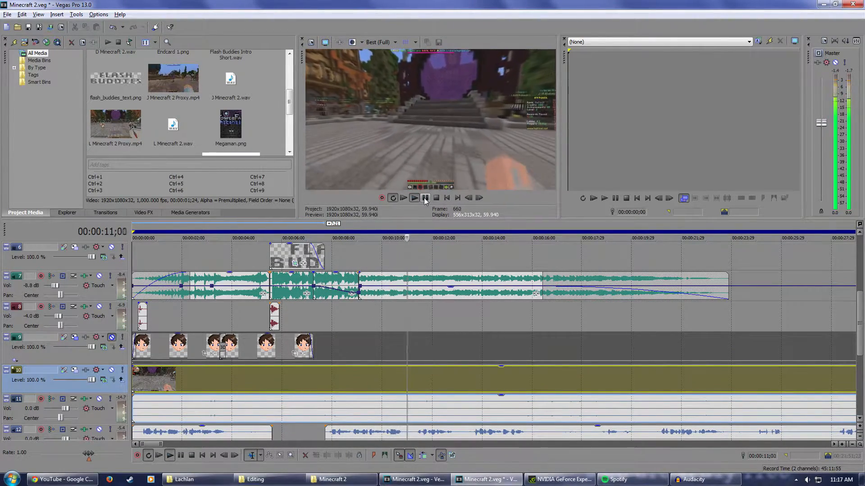
key("space")
scroll(421, 334, "down", 15)
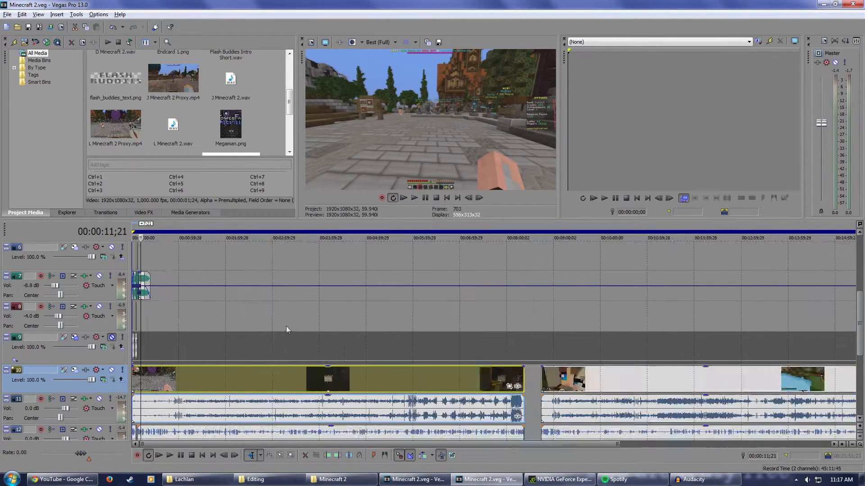
left_click_drag(861, 315, 862, 354)
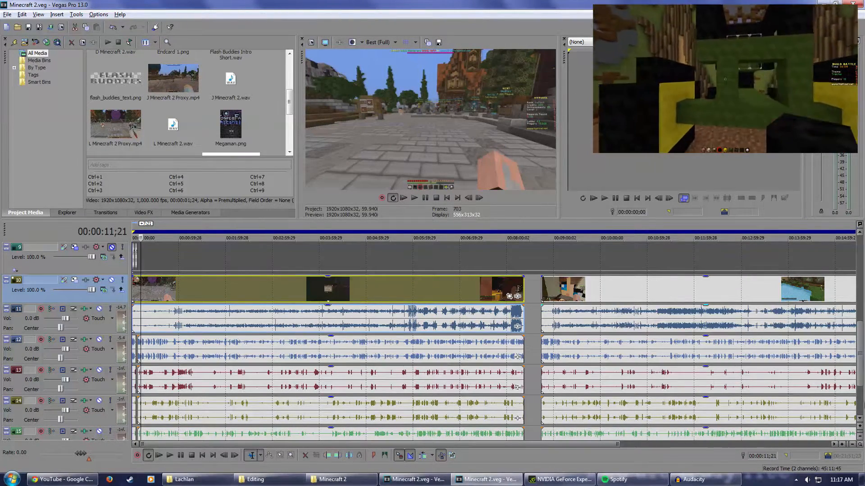
left_click(585, 291)
left_click(585, 359, "ctrl")
left_click(587, 388, "ctrl")
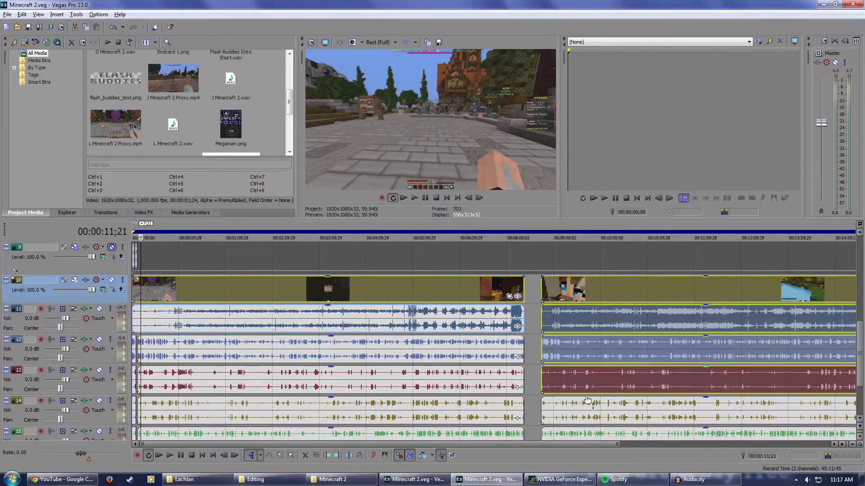
left_click(587, 412, "ctrl")
left_click(587, 432)
left_click(596, 403, "ctrl")
left_click(597, 387, "ctrl")
left_click(603, 348, "ctrl")
left_click(606, 320, "ctrl")
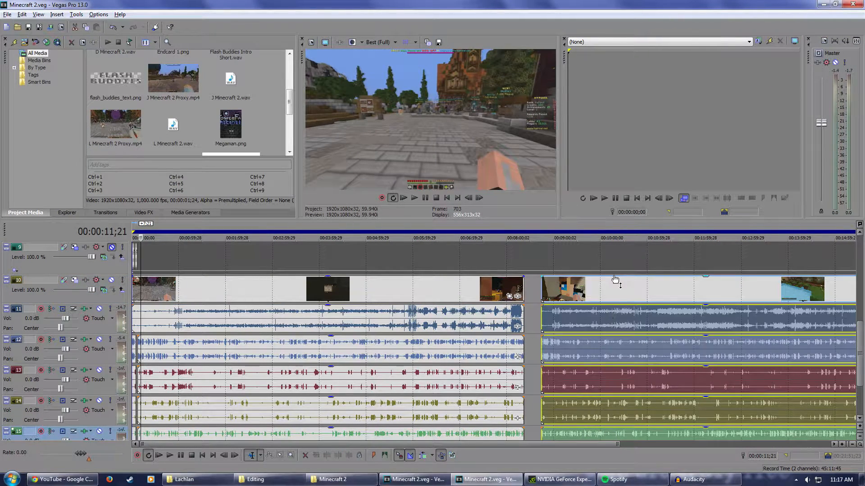
- Select the section after the gap on tracks 10 to 15 and move it back against the preceding section's end at about 00:08:20
left_click(614, 280)
left_click(634, 314, "ctrl")
left_click(631, 343, "ctrl")
left_click(623, 377, "ctrl")
left_click(622, 408, "ctrl")
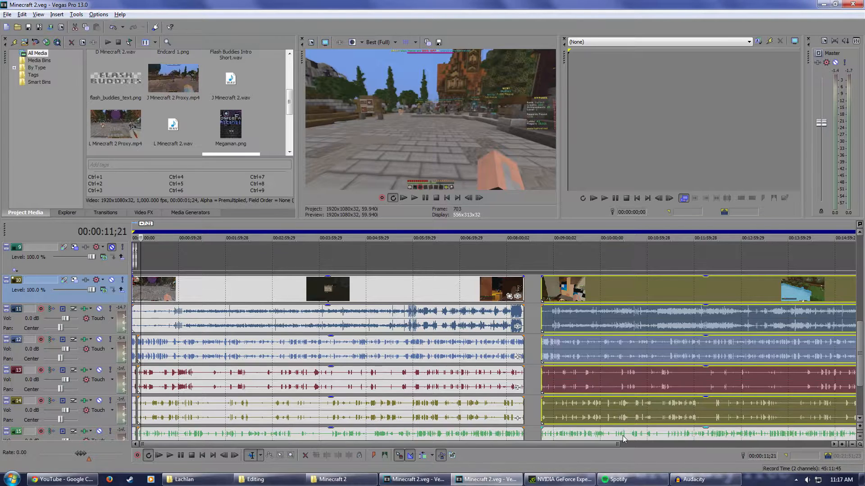
left_click(624, 436, "ctrl")
left_click_drag(656, 383, 639, 383)
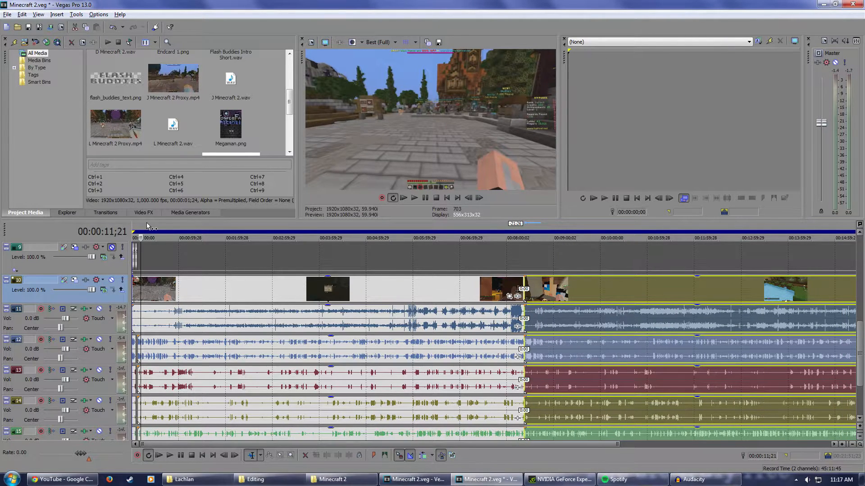
- Check where the gameplay and voice tracks end around 00:19:38, and return to near the timeline start
left_click(146, 224)
scroll(581, 374, "down", 2)
left_click(769, 228)
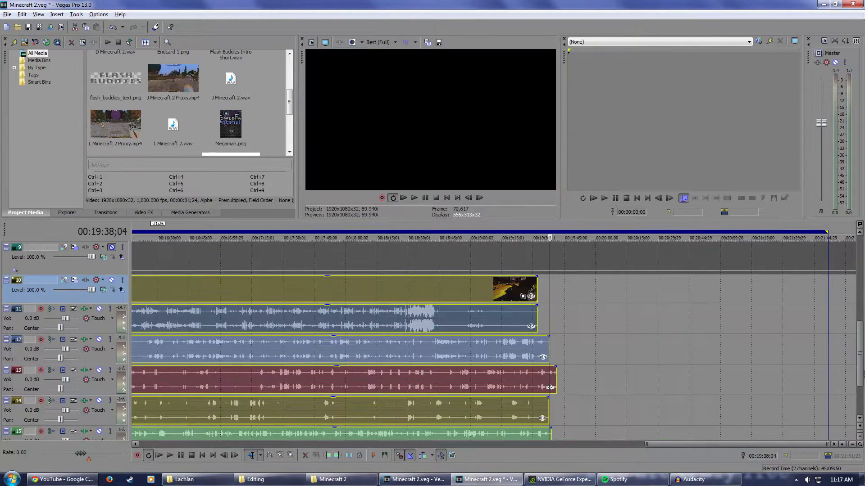
left_click(141, 230)
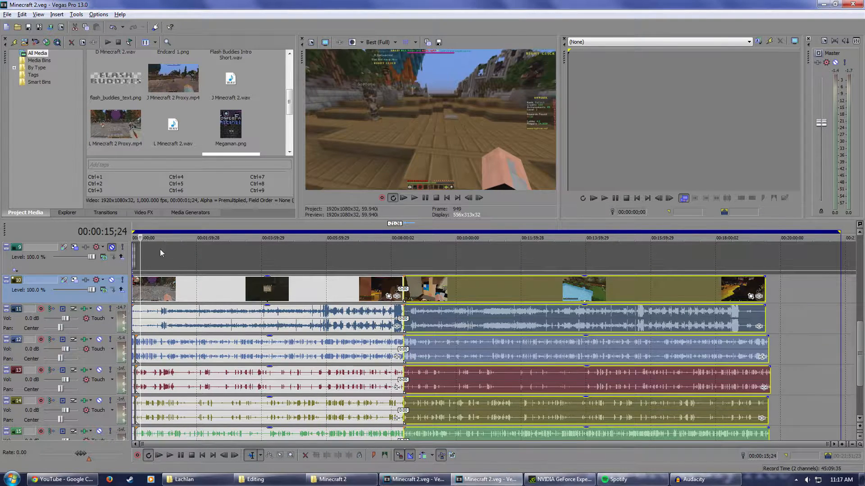
- Enable multicamera editing for the gameplay at the timeline start
scroll(174, 295, "up", 5)
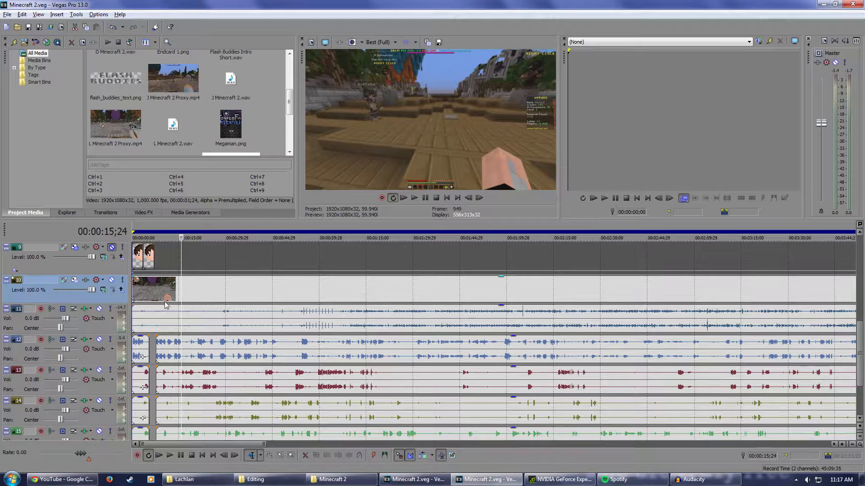
left_click(76, 13)
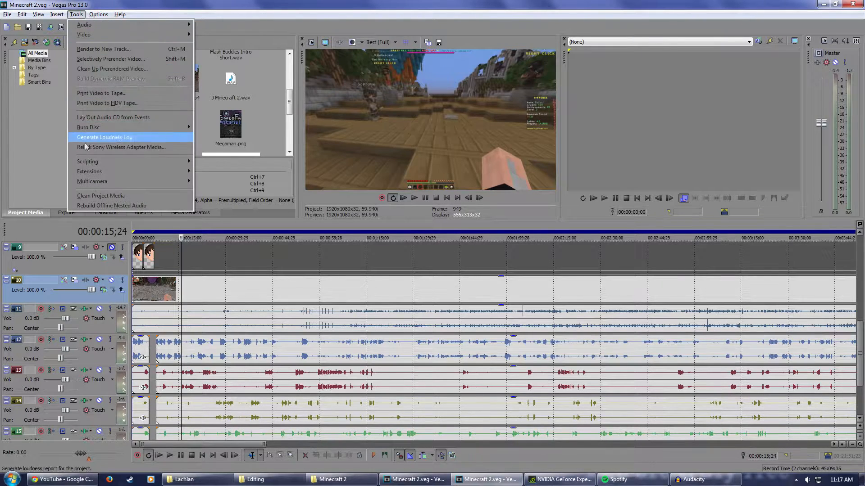
mouse_move(94, 183)
left_click(252, 226)
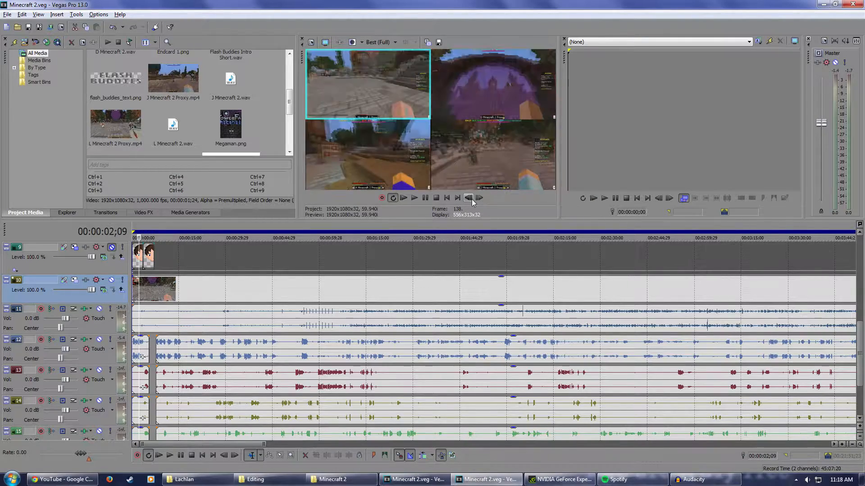
- Play the four camera views up to 00:00:36;02 and cut there to the A Minecraft 2 Proxy camera on track 10
left_click(415, 198)
scroll(355, 285, "down", 2)
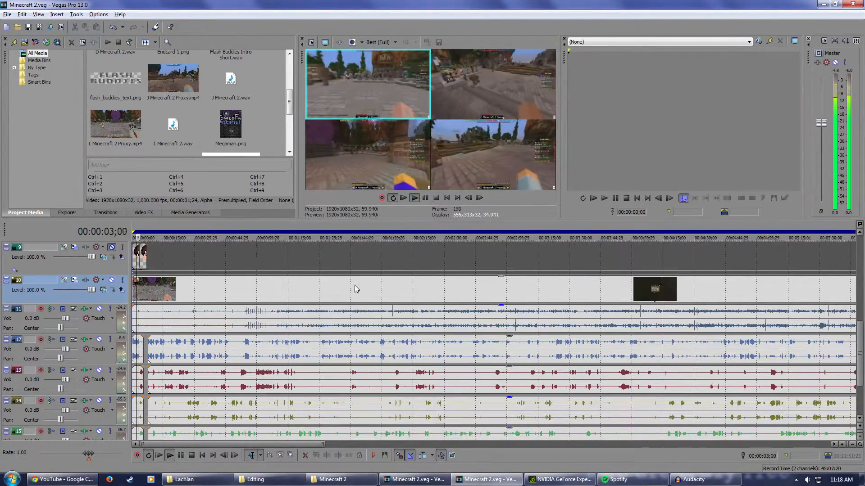
scroll(349, 286, "down", 1)
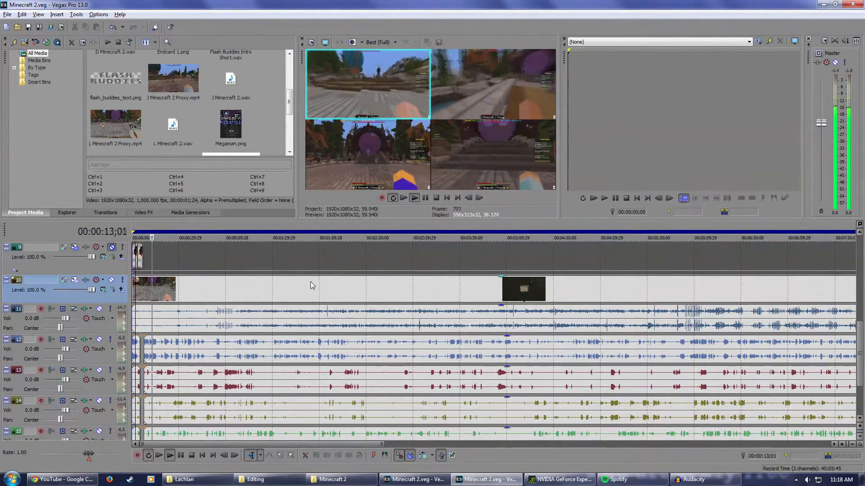
left_click(170, 226)
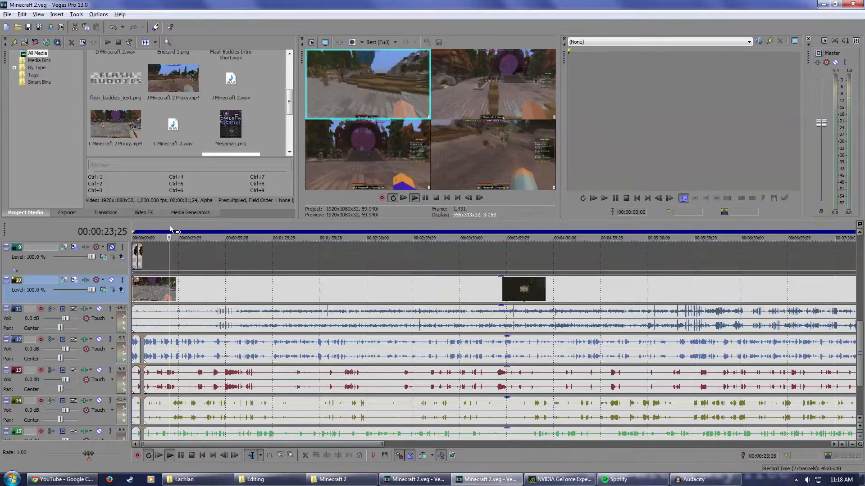
left_click(182, 226)
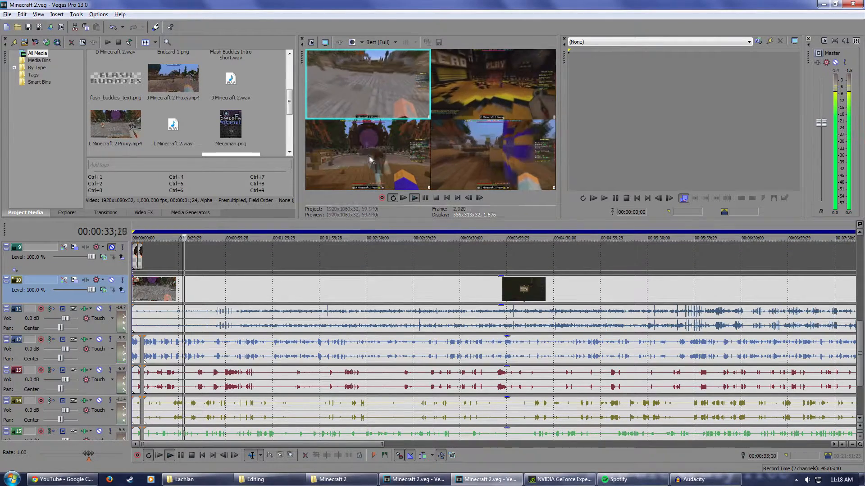
left_click(414, 198)
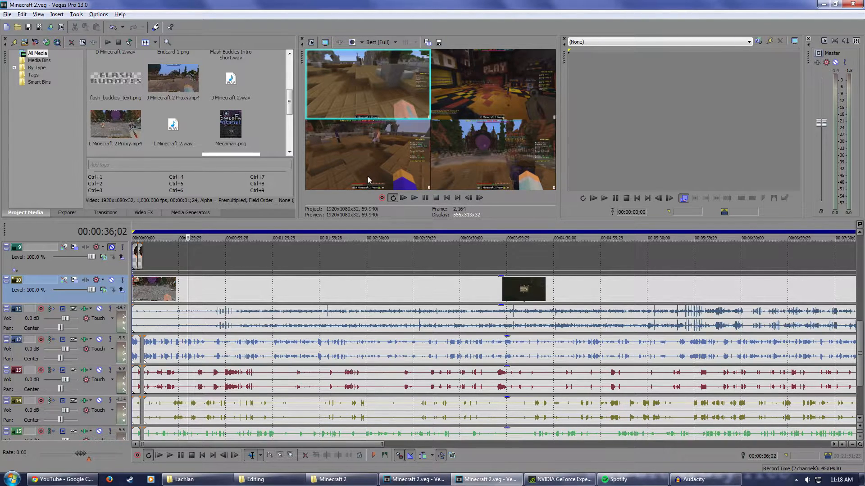
left_click(369, 140)
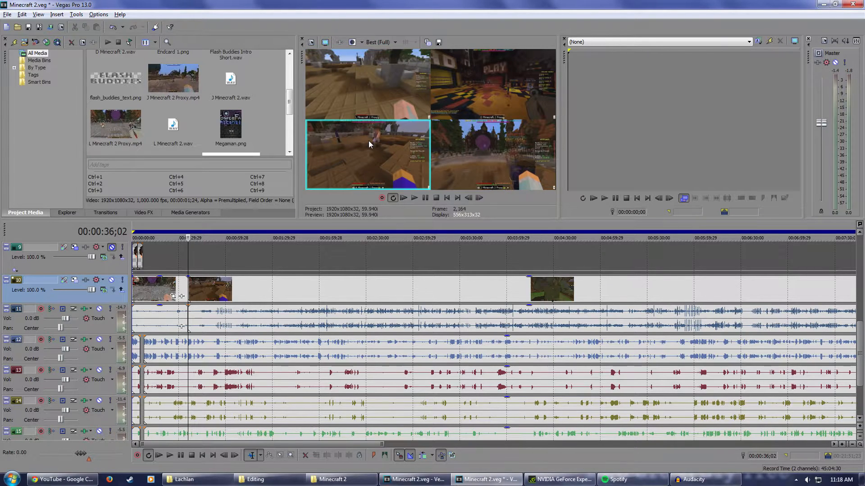
- Set the take of the track 11 audio clip after the 00:00:36;02 cut to A Minecraft 2 Proxy
scroll(225, 320, "up", 2)
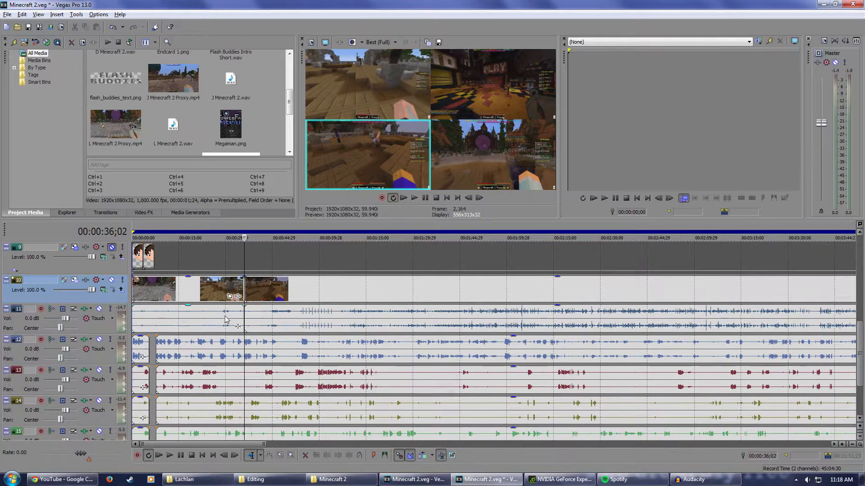
right_click(267, 290)
mouse_move(296, 407)
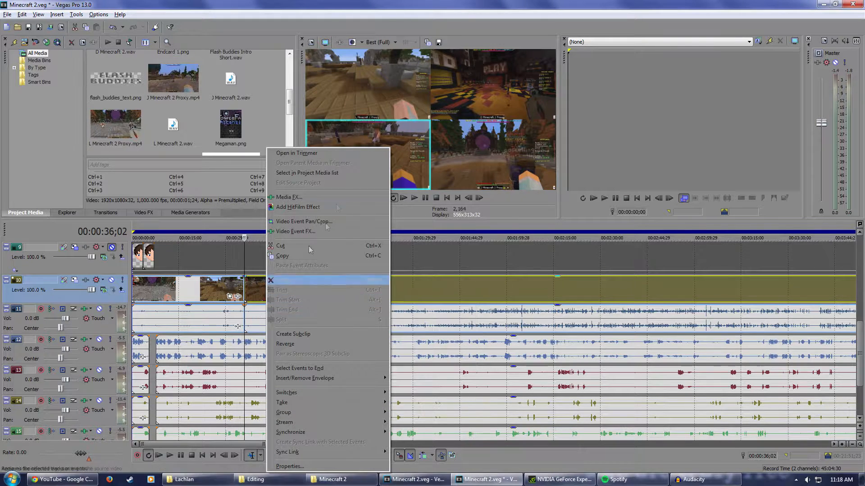
left_click(264, 317)
right_click(264, 317)
mouse_move(300, 396)
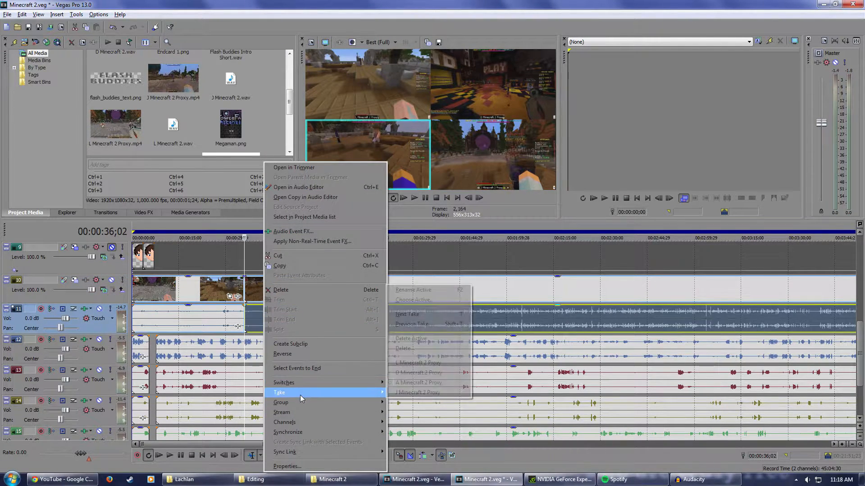
left_click(418, 382)
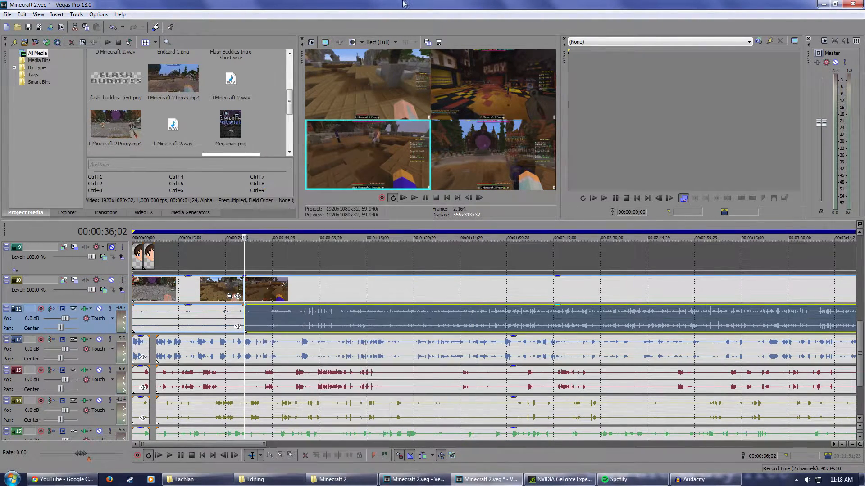
- Play the camera views past the cut and skip ahead to about 00:01:08 to look for the next camera change
left_click(414, 198)
scroll(387, 269, "down", 2)
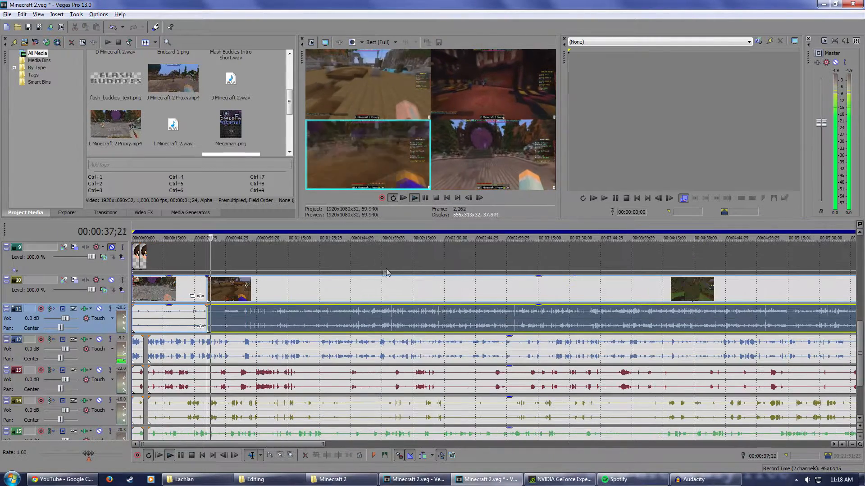
left_click(274, 231)
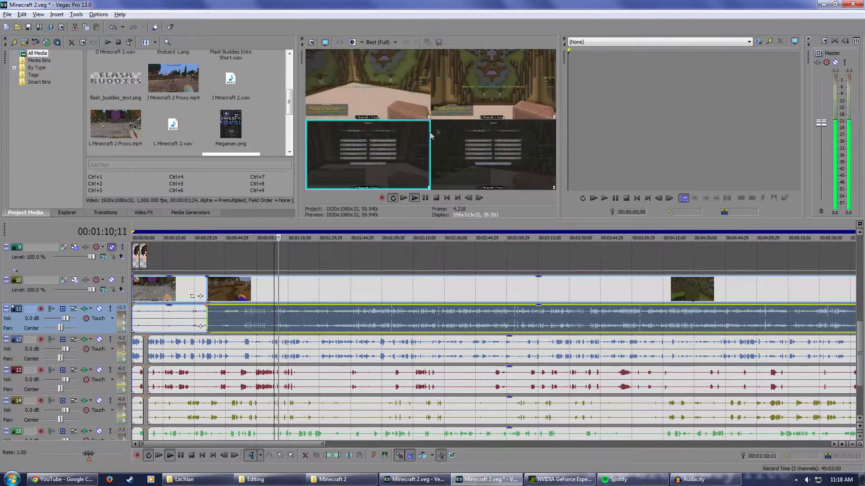
- Cut the playing multicamera video to the second camera at about 00:01:11
left_click(474, 96)
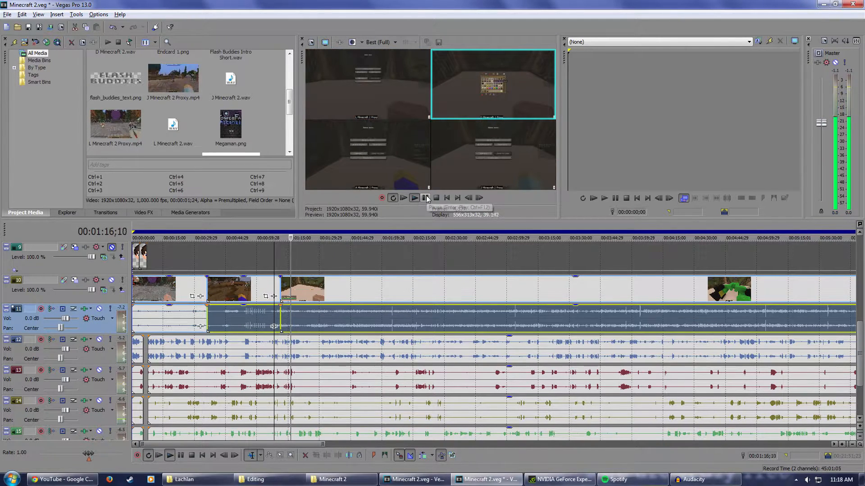
scroll(260, 286, "up", 3)
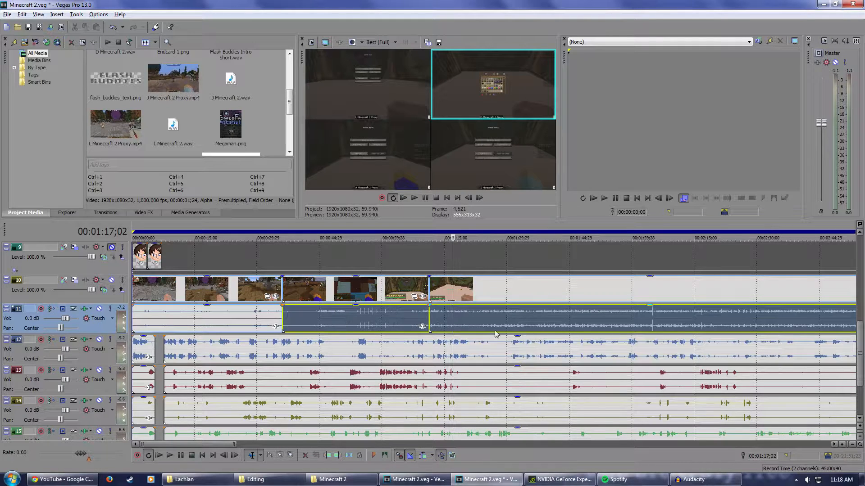
- Split the multicamera video and its linked audio at 00:00:54;13
left_click(358, 222)
scroll(393, 319, "up", 3)
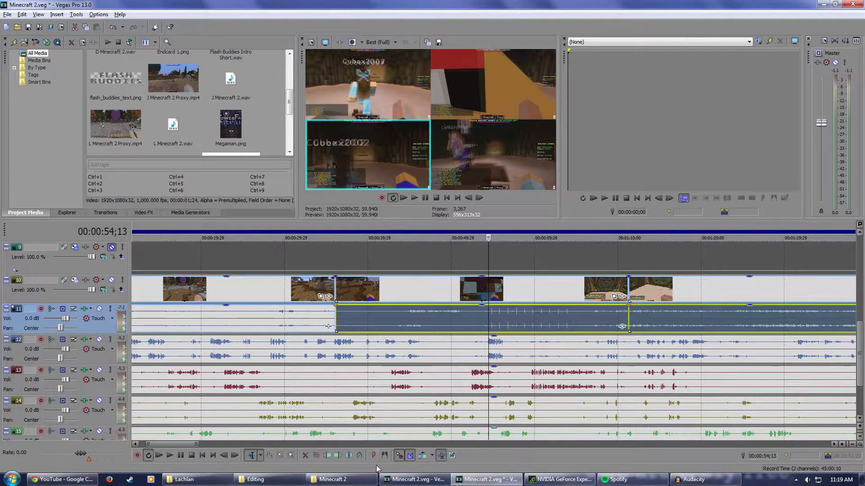
left_click(347, 457)
- Switch the video and audio events just before the 00:00:54;13 split to a different take
right_click(447, 292)
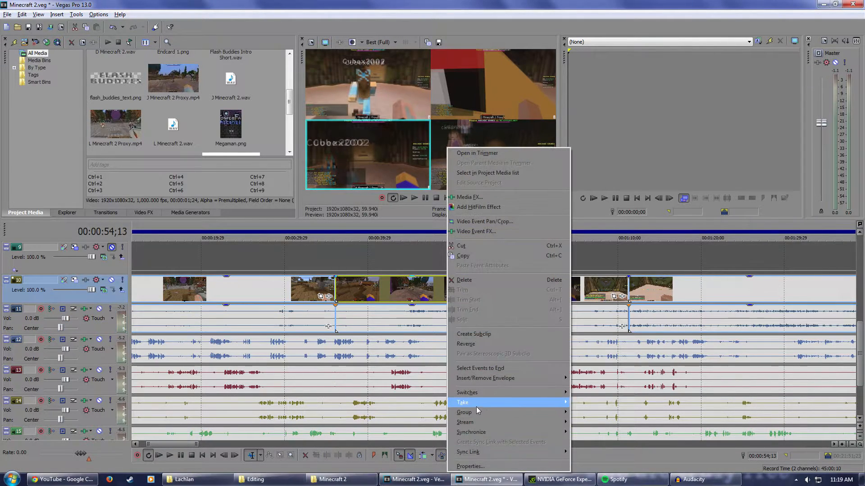
mouse_move(495, 402)
left_click(583, 383)
right_click(406, 325)
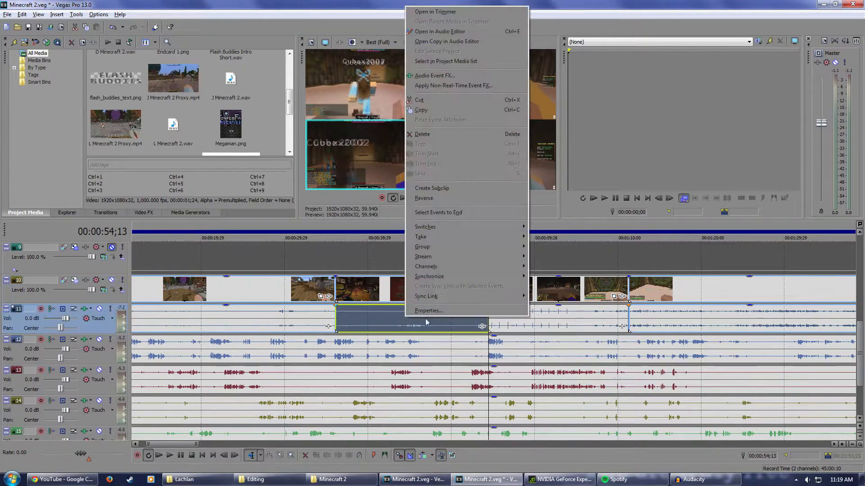
mouse_move(444, 239)
left_click(552, 320)
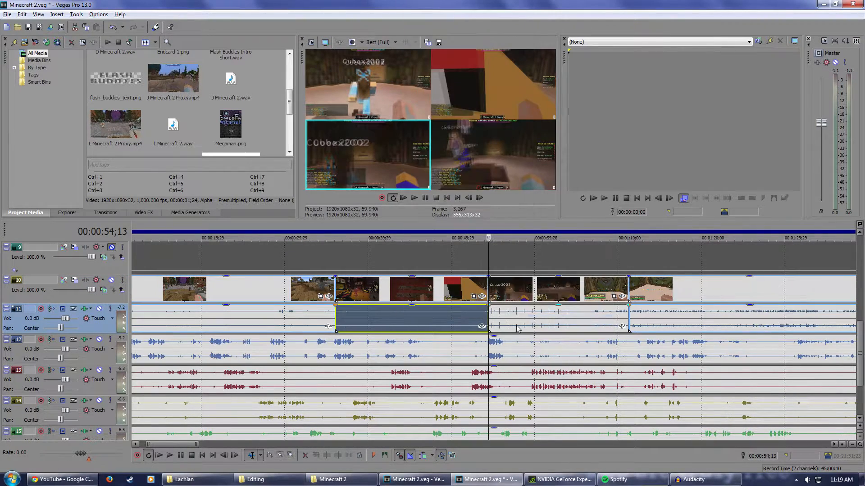
- Play from 00:01:11;10 and cut live to cameras 3, 2, 4, 1 and 3 in turn, up to about 00:04:36
scroll(251, 323, "down", 8)
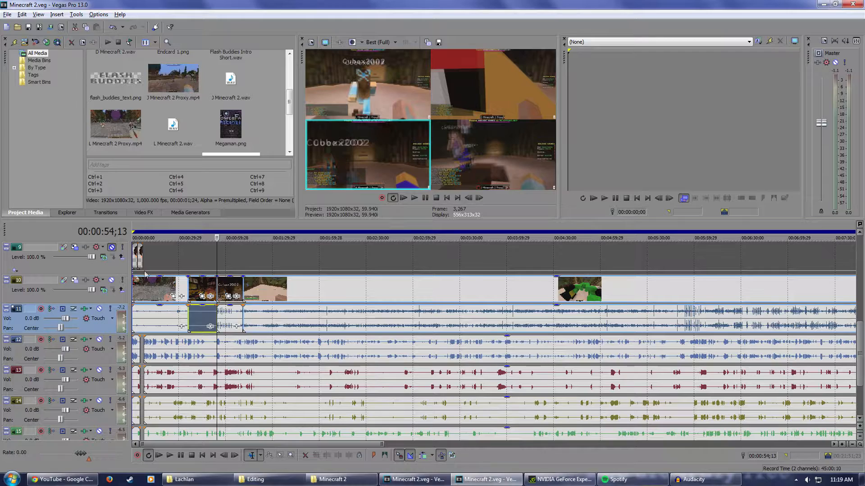
scroll(416, 281, "down", 6)
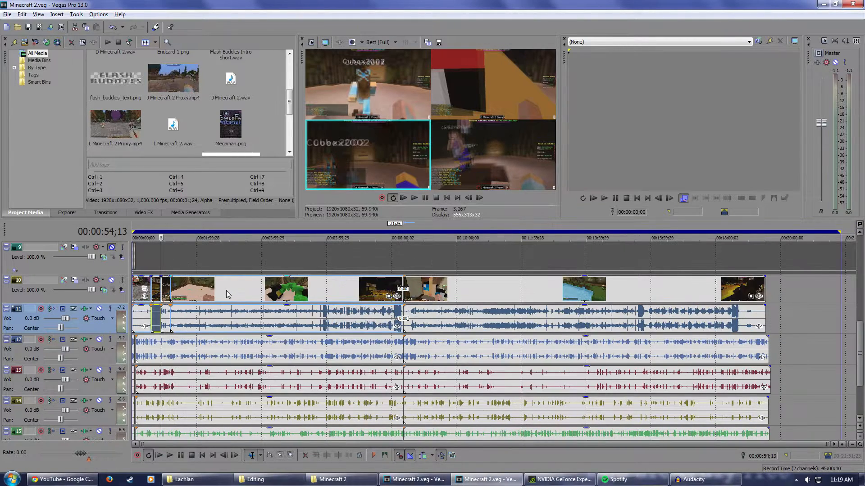
scroll(189, 256, "up", 2)
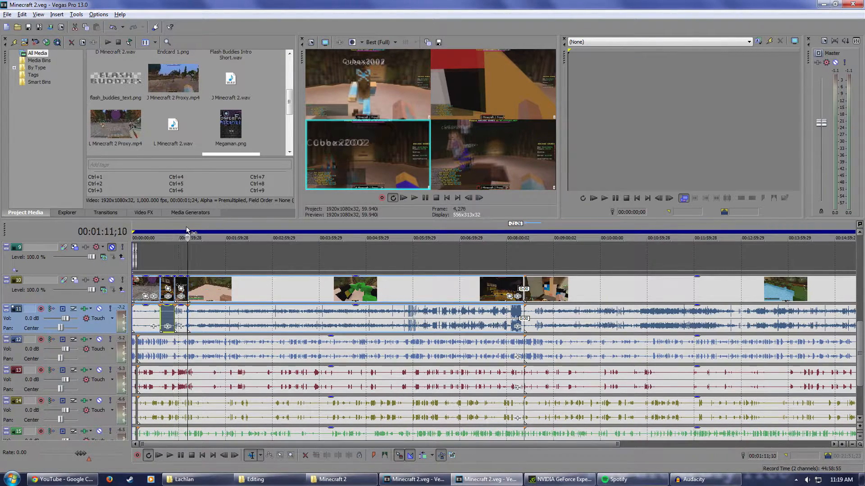
key("space")
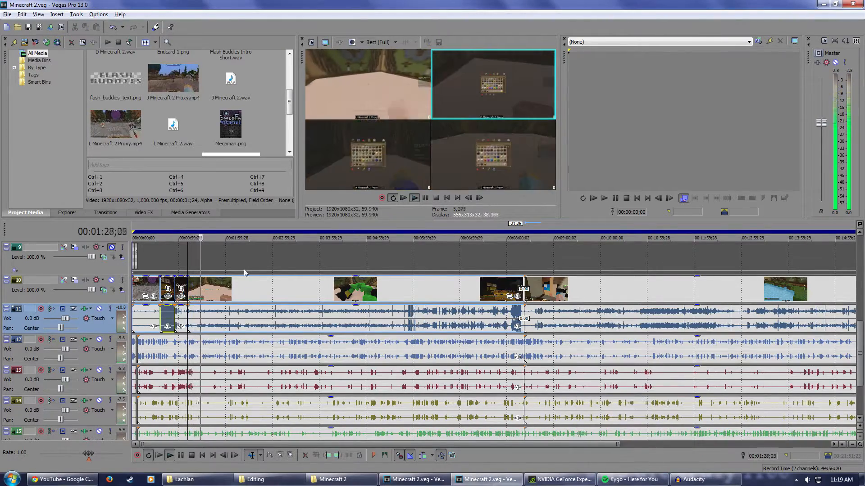
scroll(271, 265, "down", 2)
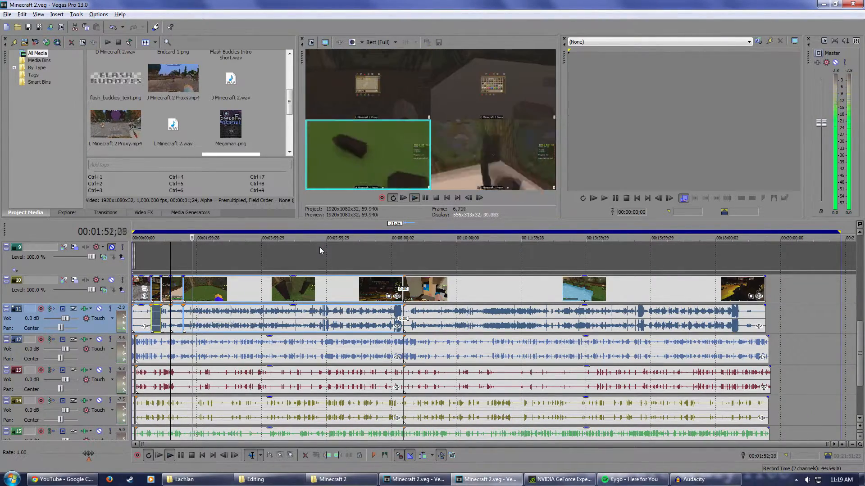
left_click(497, 101)
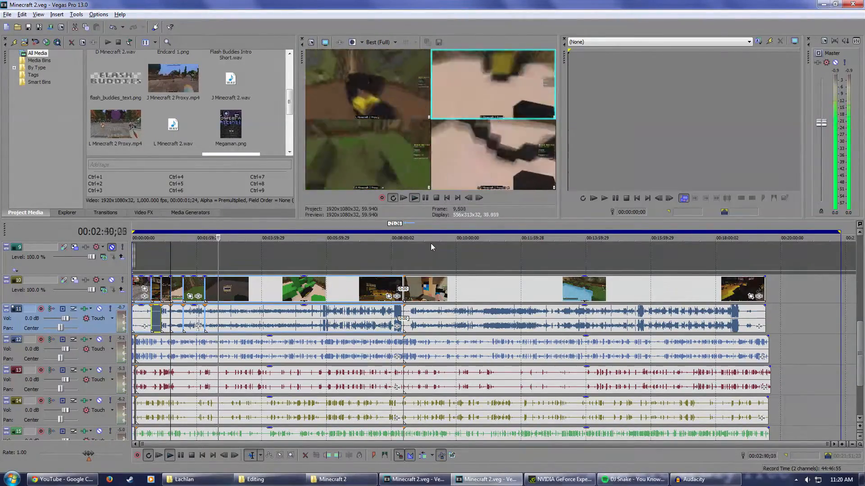
key("4")
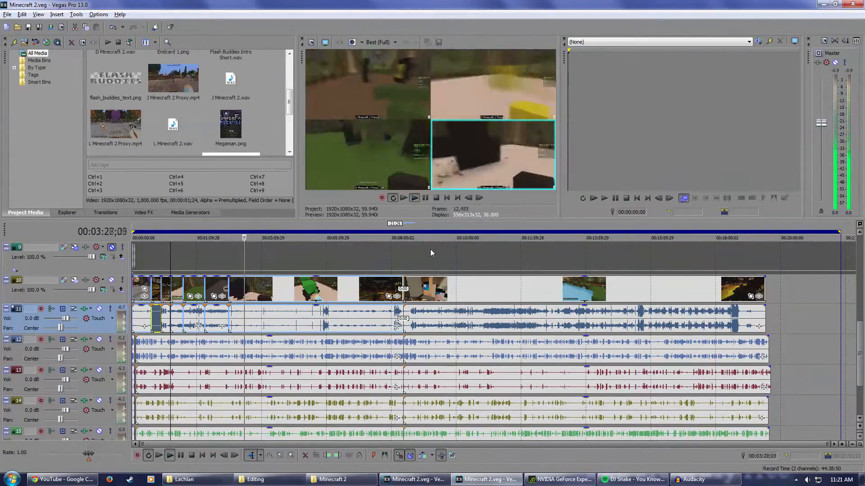
key("1")
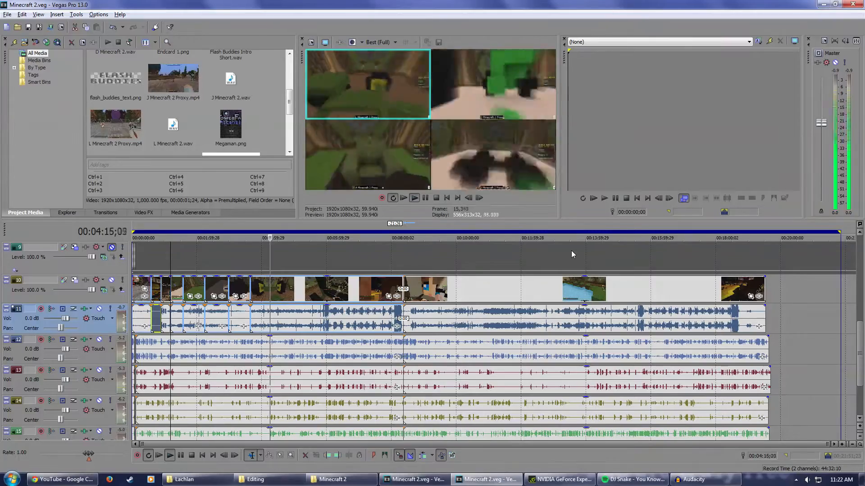
key("3")
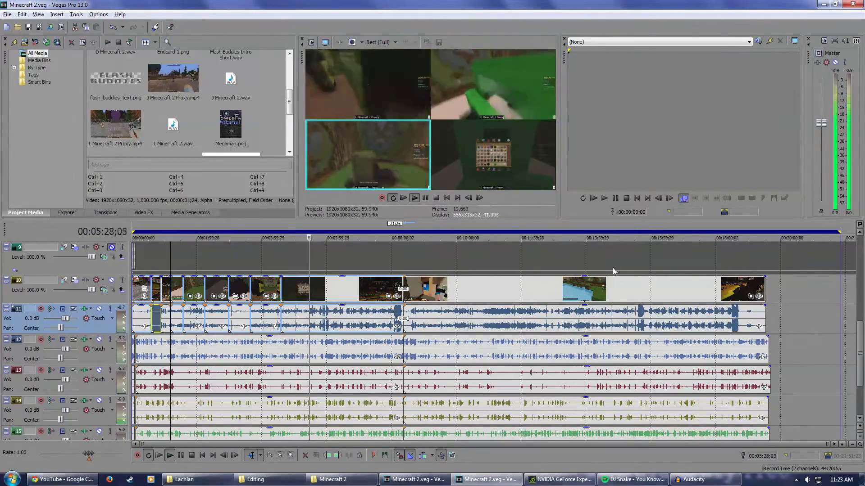
- Cut live to cameras 2, 4 and 1 during the rest of the first recording, before 00:08:00
key("2")
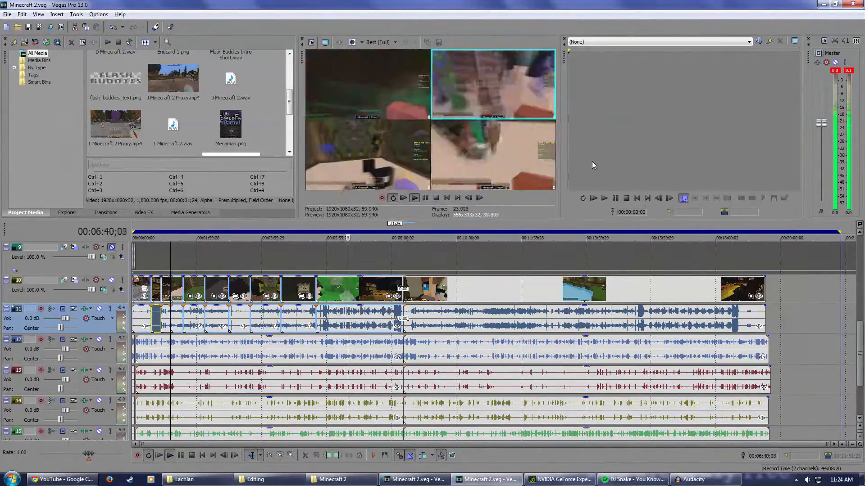
key("4")
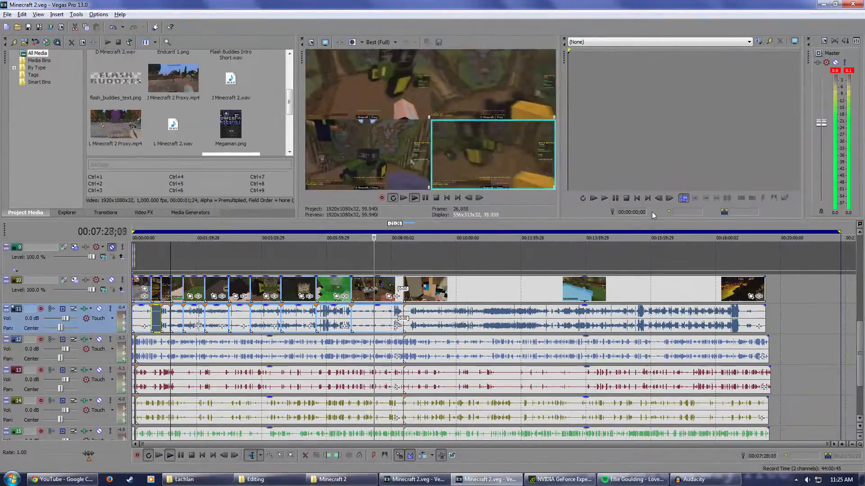
key("1")
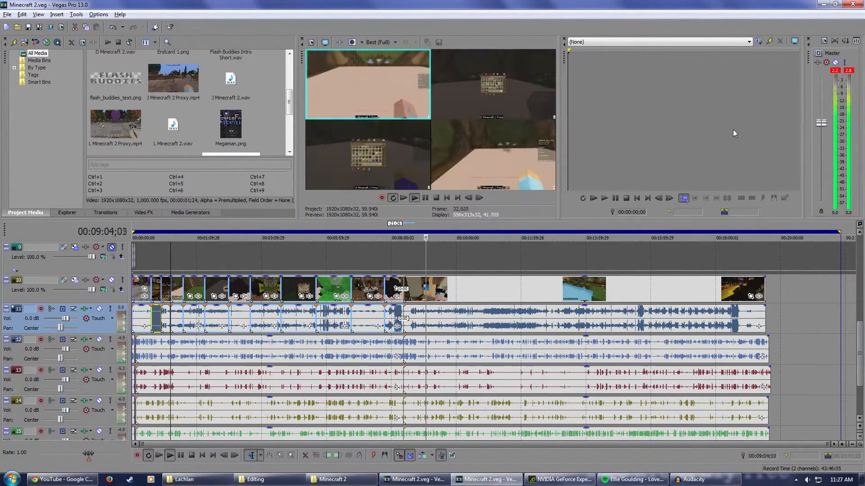
- Cut live between cameras 2, 3, 1, 2, 3 and 1 through the second recording, up to about 00:14:53
left_click(513, 90)
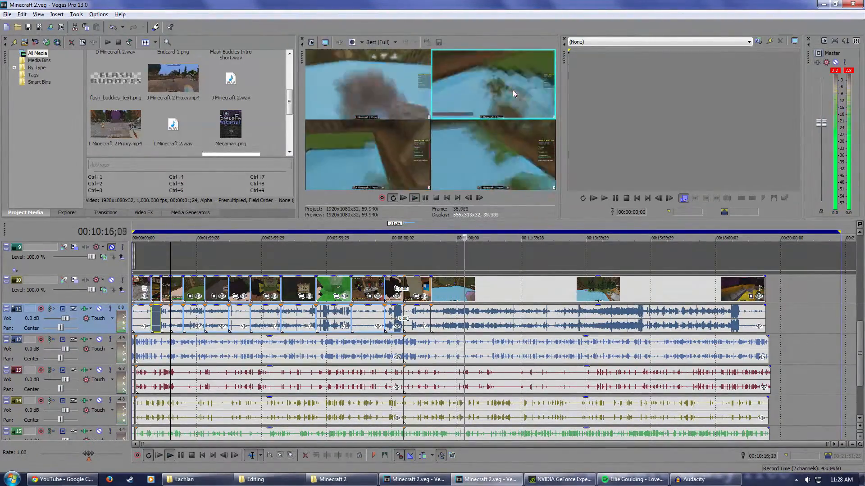
left_click(353, 153)
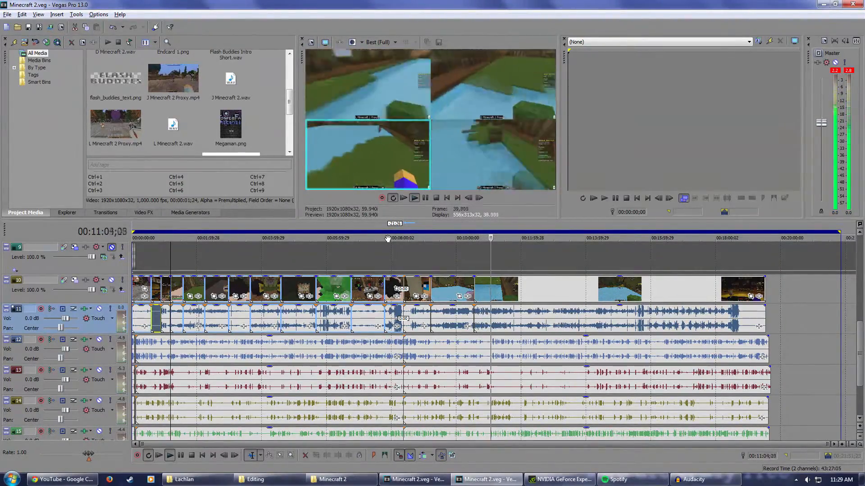
left_click(382, 79)
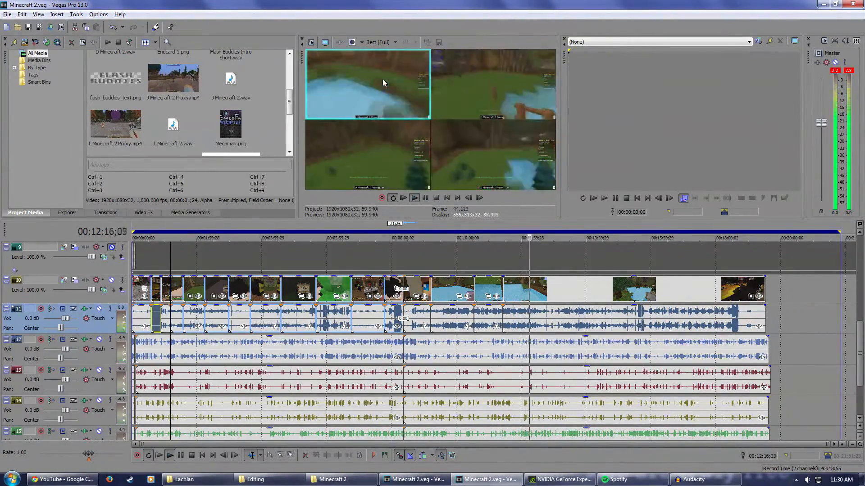
left_click(493, 87)
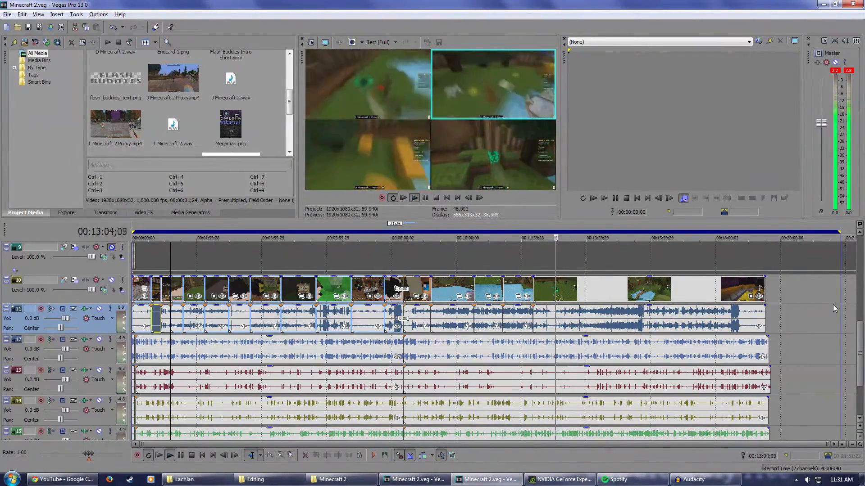
left_click(404, 172)
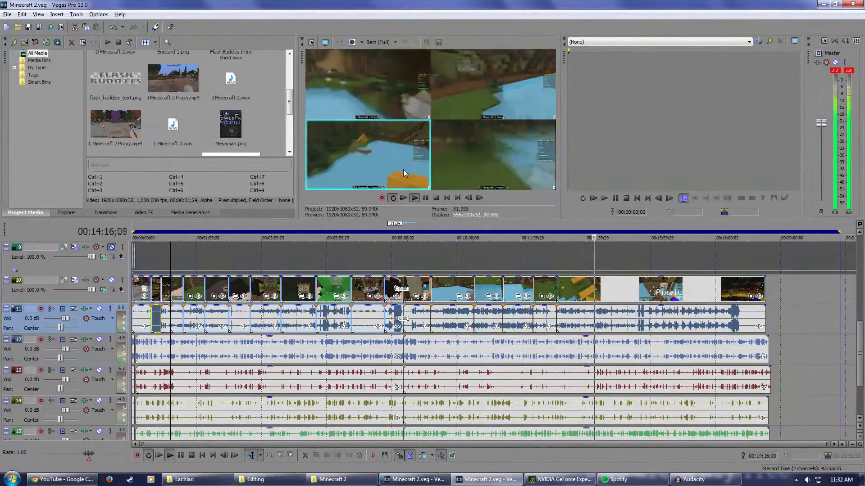
left_click(383, 101)
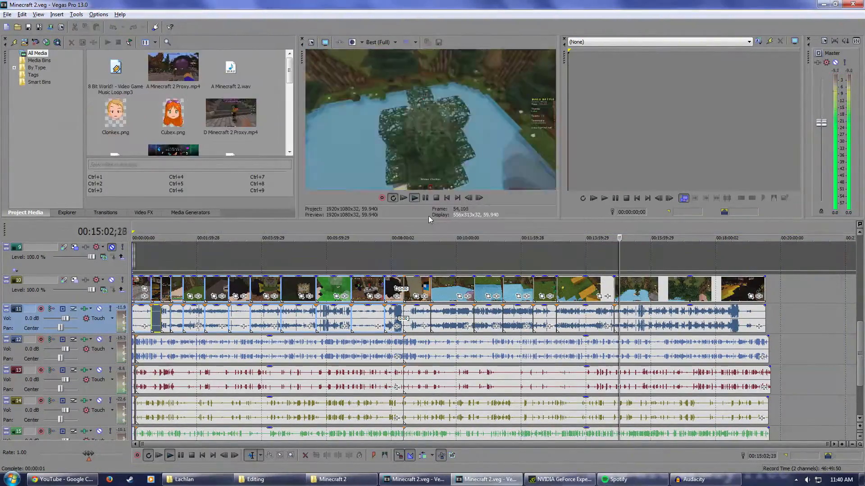
- Pause playback and check the edited video at 00:06:18;10 and 00:05:24;05
left_click(424, 199)
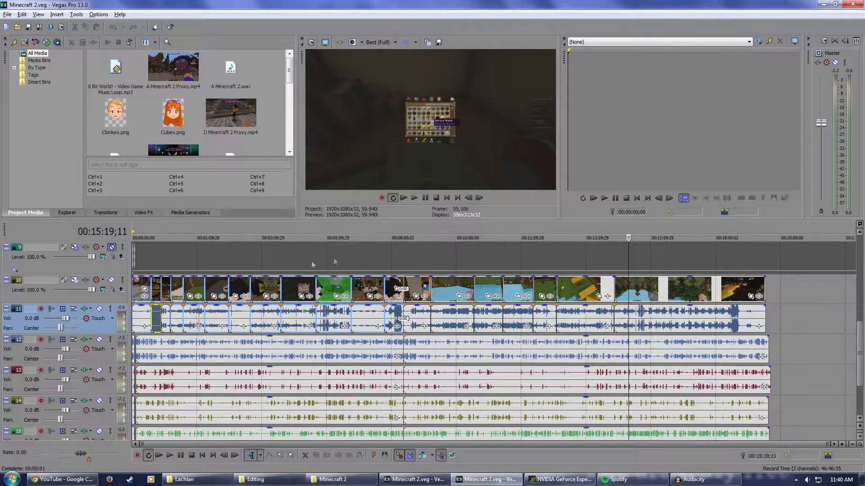
left_click(337, 233)
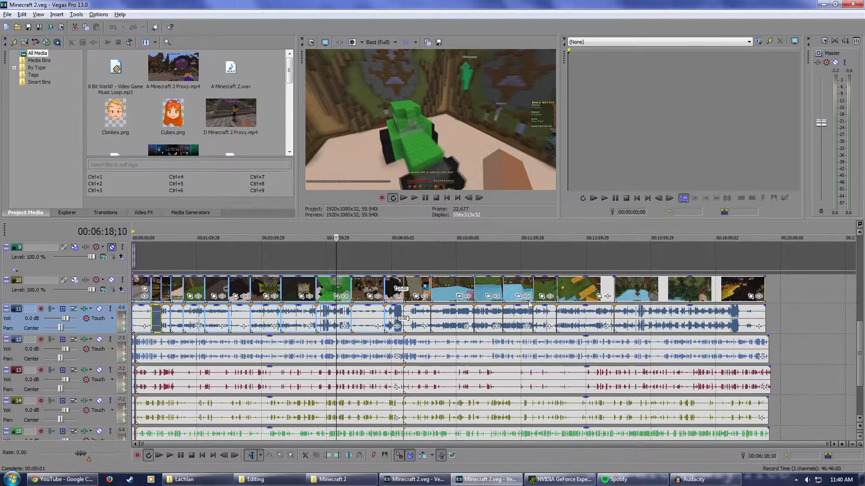
left_click(307, 234)
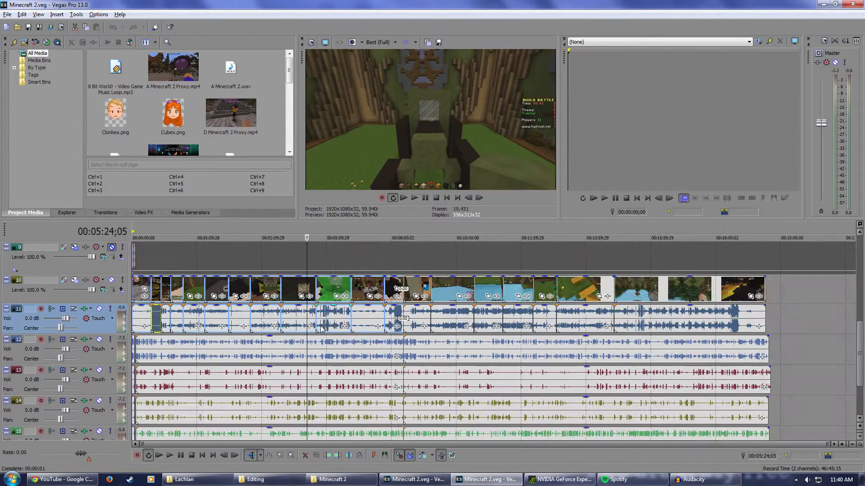
- Expand multicamera track 10 to multiple tracks, keeping the unused takes as muted events
right_click(106, 298)
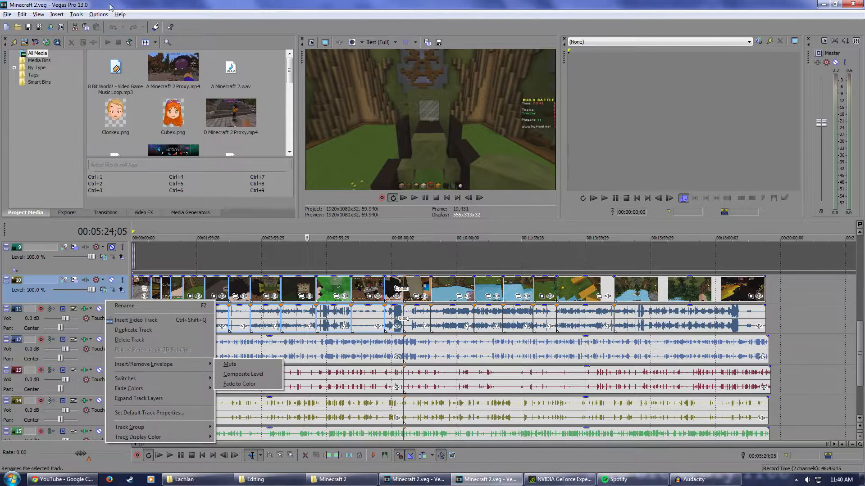
left_click(75, 14)
mouse_move(135, 181)
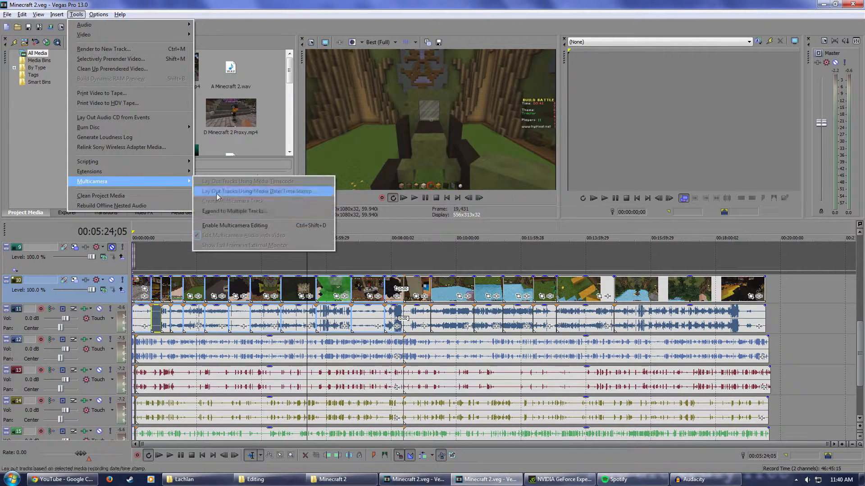
left_click(253, 216)
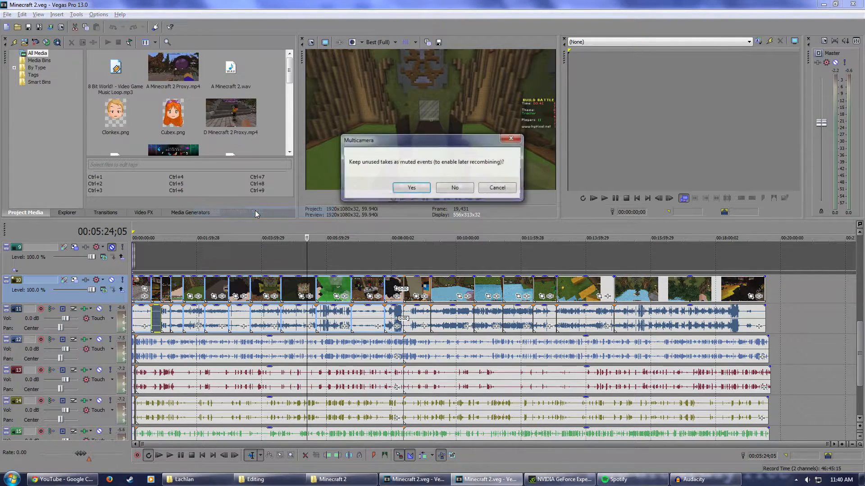
left_click(403, 192)
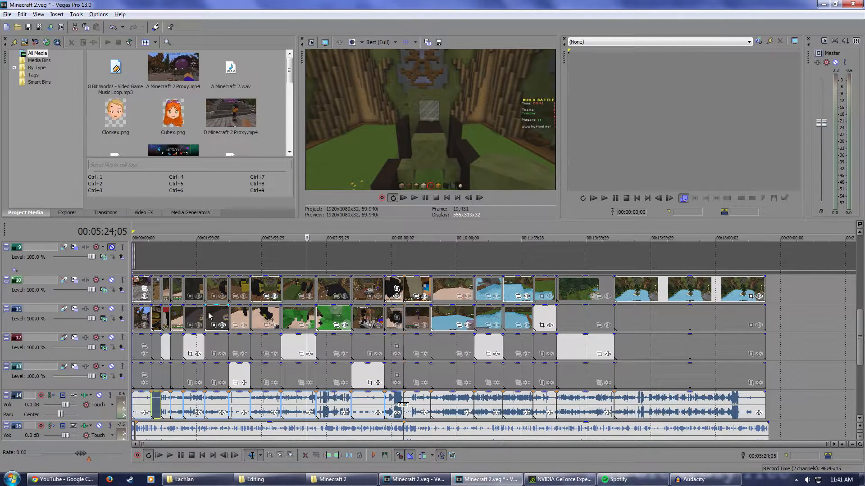
- Inspect the separate camera tracks along the timeline and undo the expansion to multiple tracks
scroll(284, 318, "up", 3)
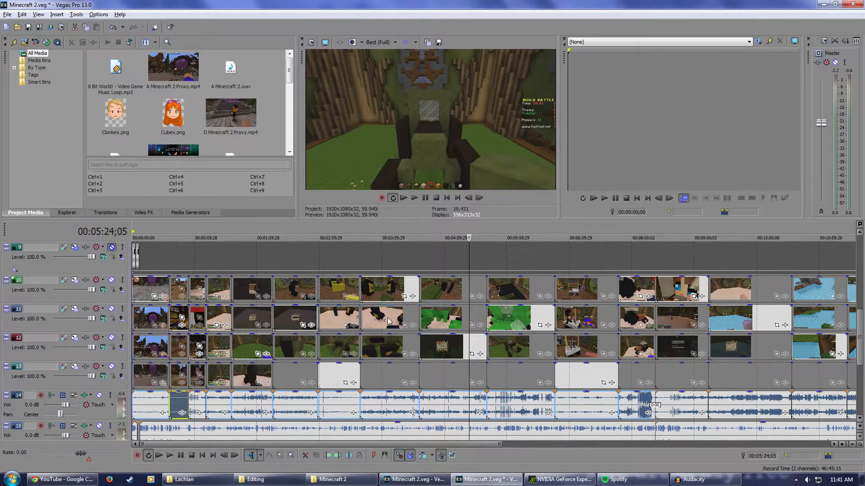
scroll(501, 310, "down", 2)
scroll(501, 310, "down", 2)
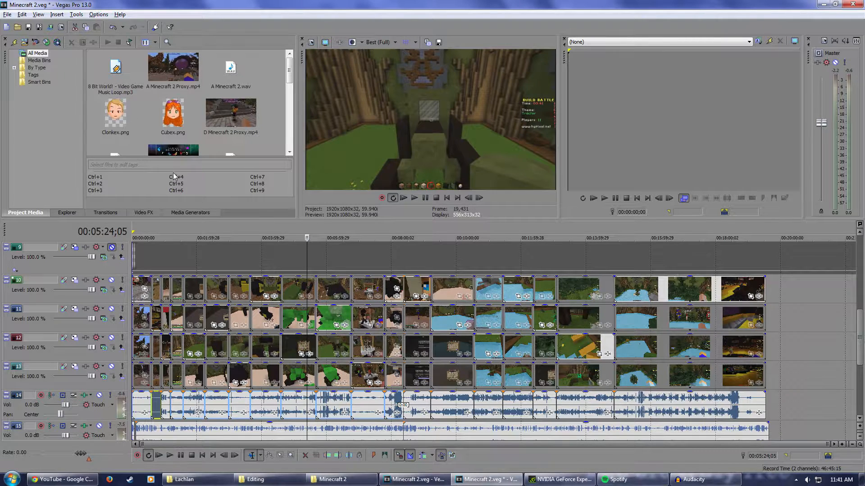
key("ctrl+z")
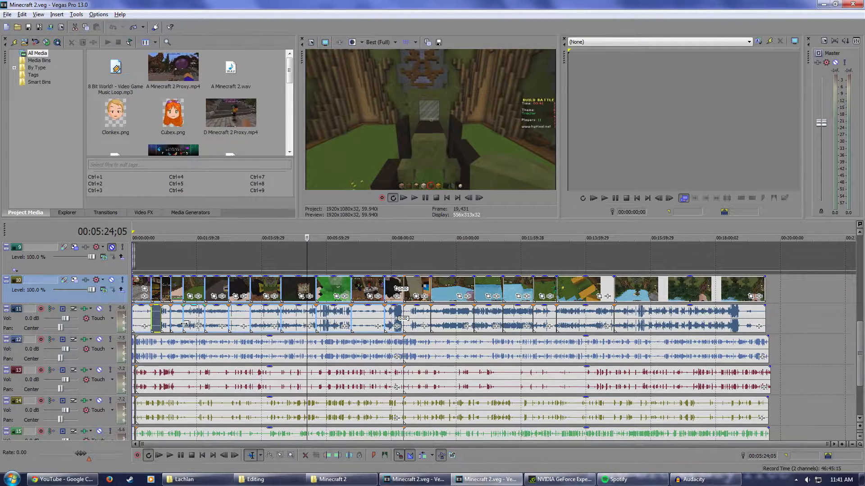
- Show the multicamera video at 00:00:44;03, with the surrounding cuts in closer view
left_click(156, 227)
scroll(194, 327, "up", 3)
scroll(193, 326, "down", 1)
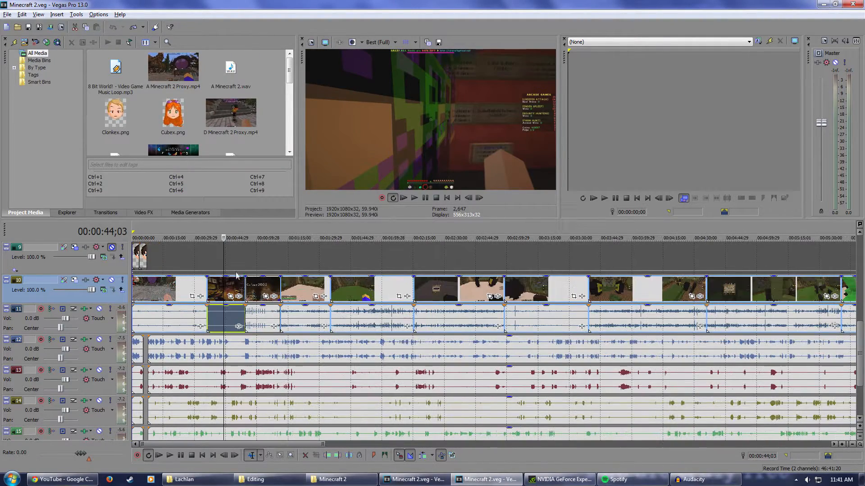
- Browse the available transitions and select BCC Swish Pan
left_click(240, 261)
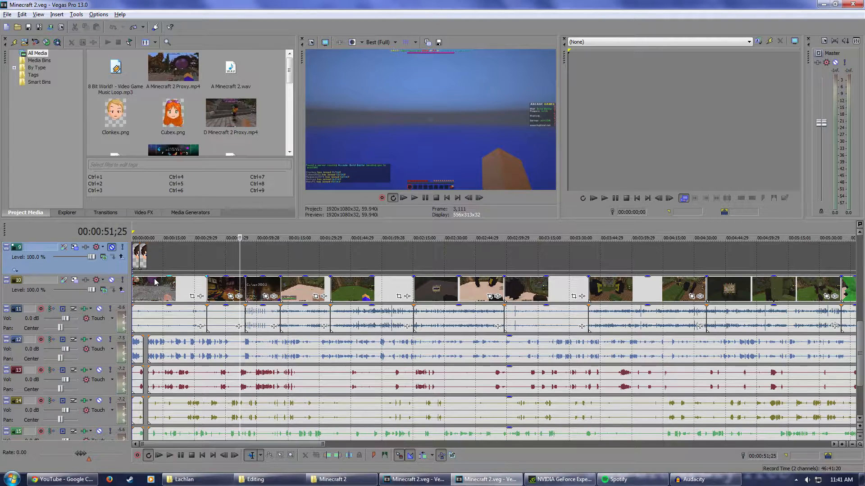
left_click(108, 213)
scroll(115, 148, "down", 2)
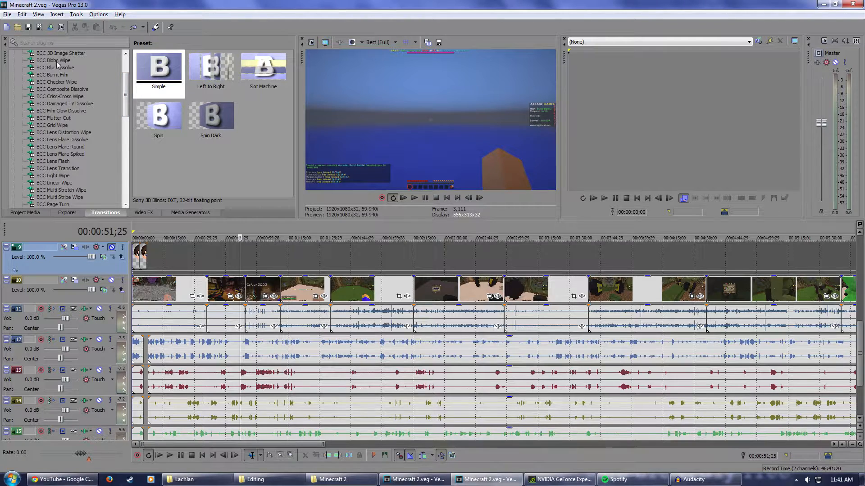
left_click_drag(125, 93, 122, 124)
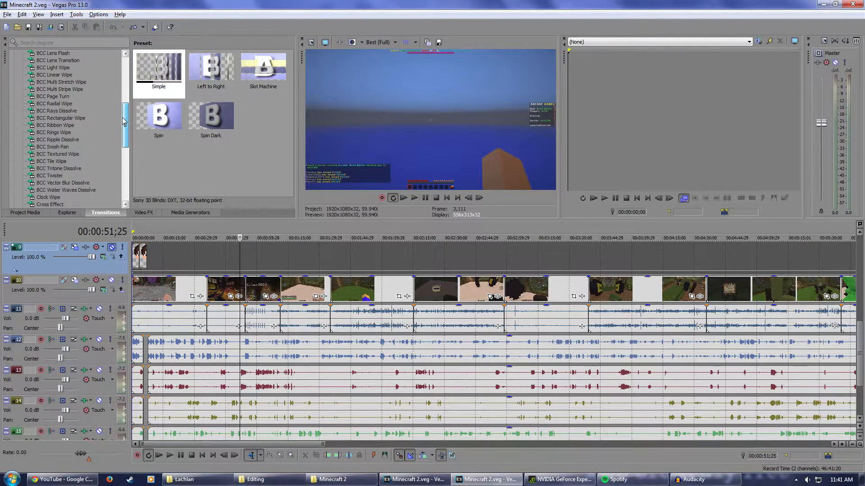
left_click(58, 141)
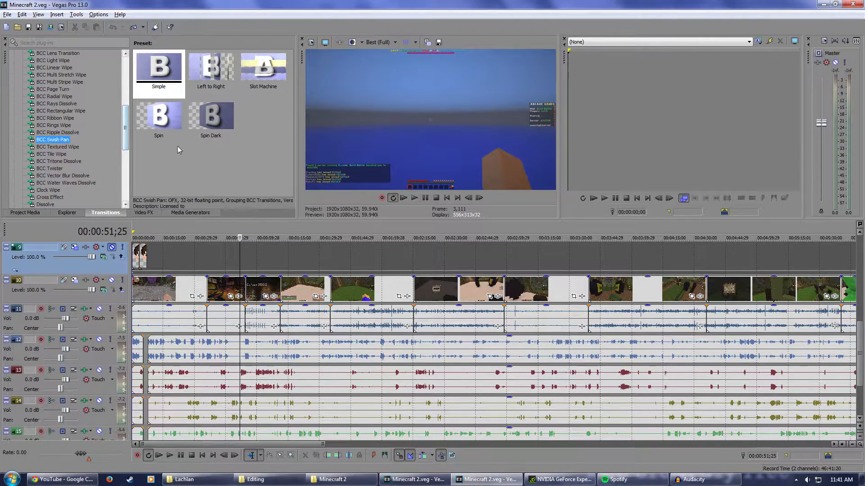
- Add the default BCC Swish Pan transition to the track 10 cut just before 00:00:37;05 and close its settings
scroll(202, 288, "up", 2)
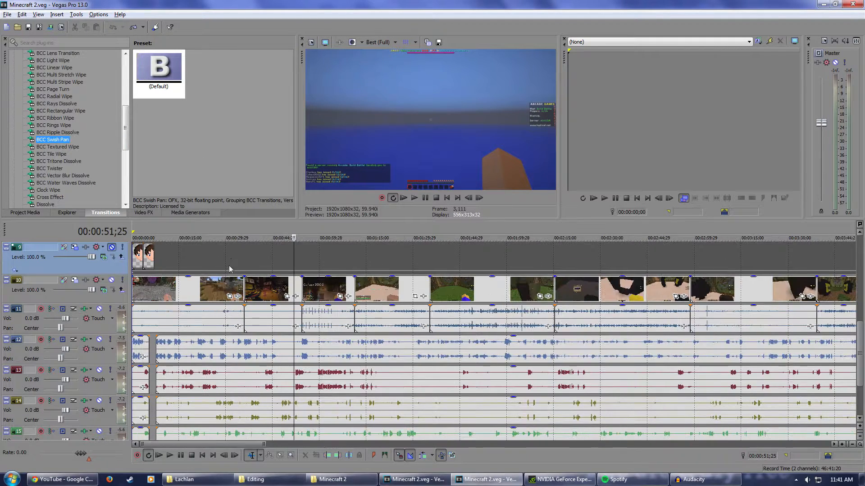
left_click(248, 232)
scroll(293, 299, "up", 2)
scroll(294, 298, "up", 1)
left_click_drag(170, 74, 762, 191)
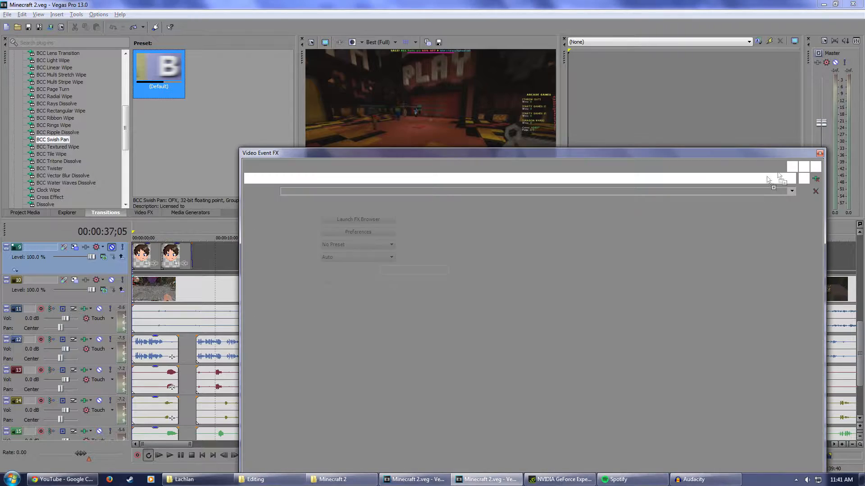
left_click(819, 155)
- Add the default BCC Swish Pan transition to the track 10 cut just before 00:00:55;12 and close its settings
scroll(431, 298, "down", 3)
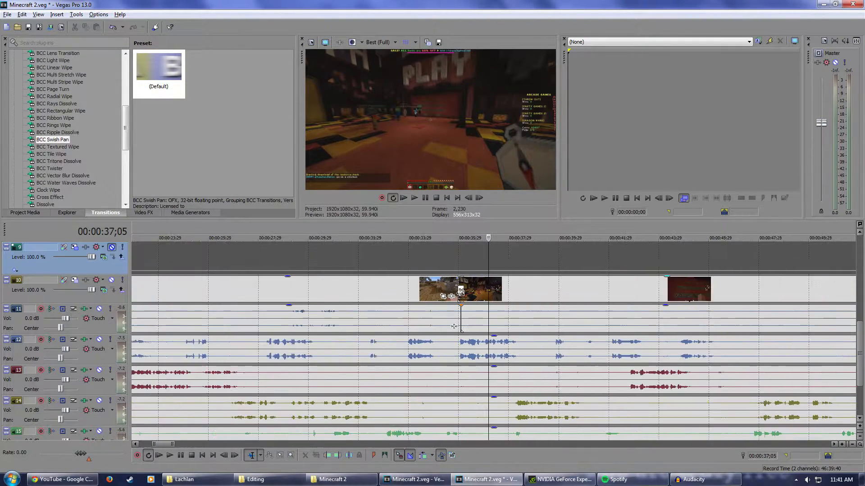
scroll(393, 260, "up", 4)
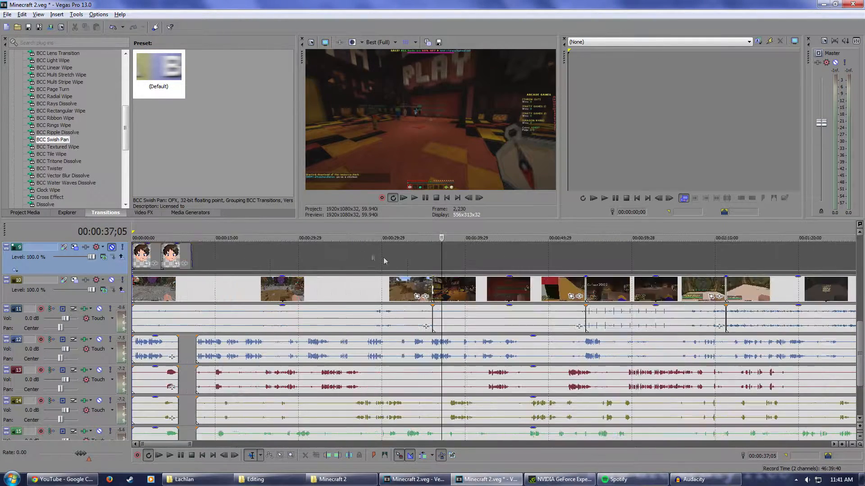
left_click(593, 234)
scroll(518, 247, "up", 4)
left_click_drag(168, 73, 179, 78)
left_click_drag(449, 326, 455, 292)
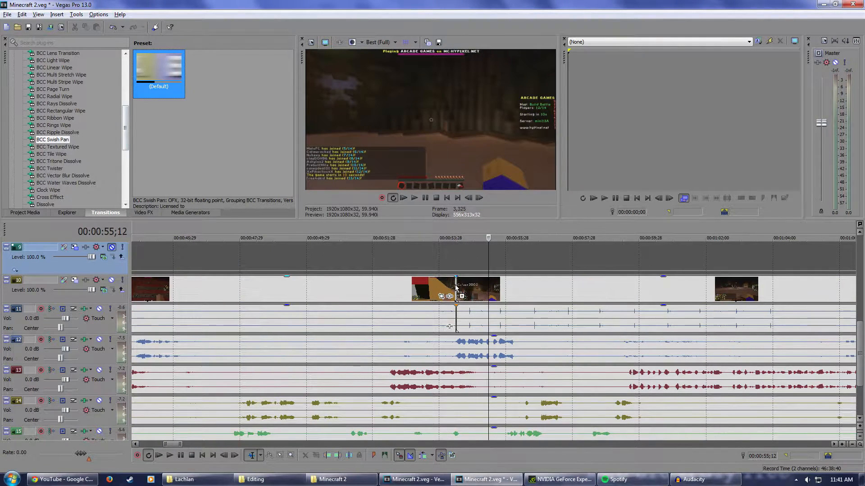
left_click(819, 153)
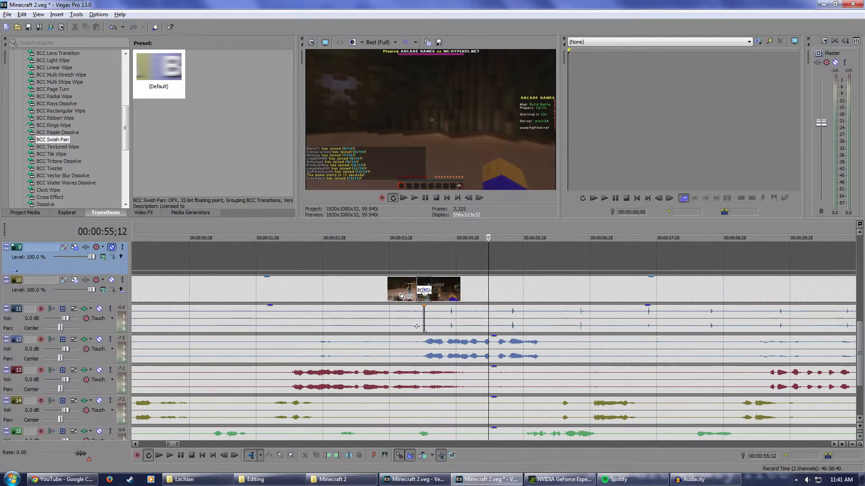
- Check the cut-to-overlap conversion length in the editing preferences and leave without saving changes
left_click(98, 14)
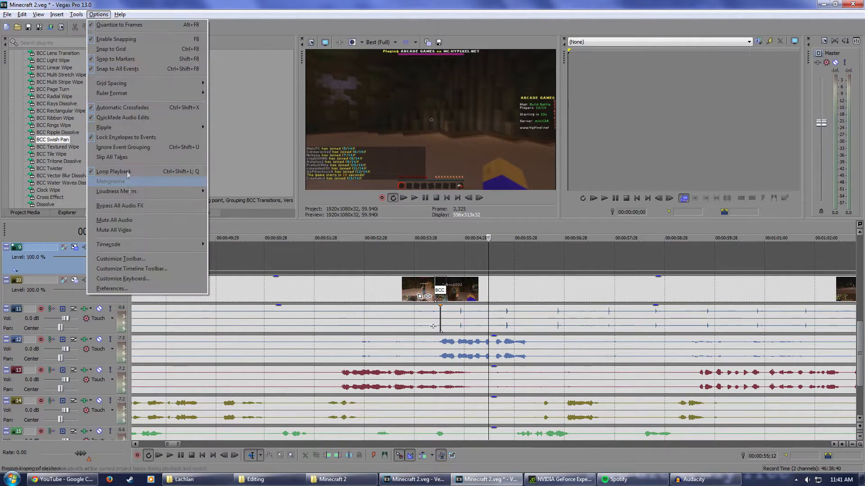
left_click(105, 288)
left_click(360, 80)
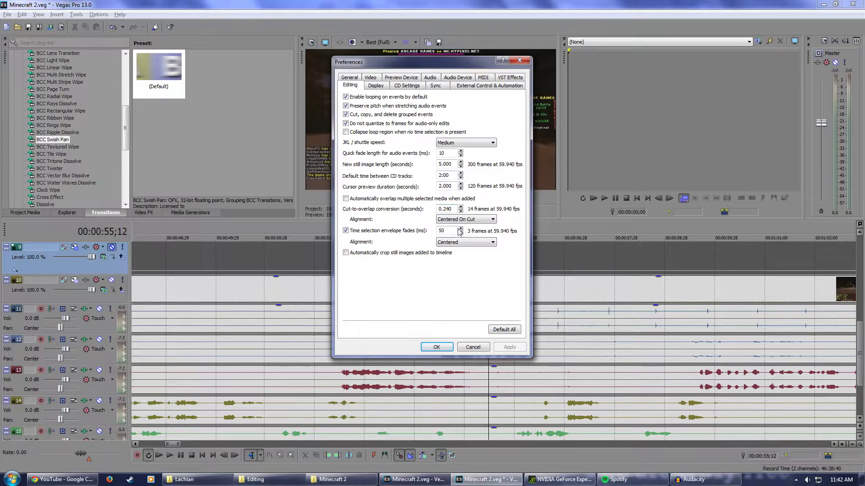
left_click(469, 347)
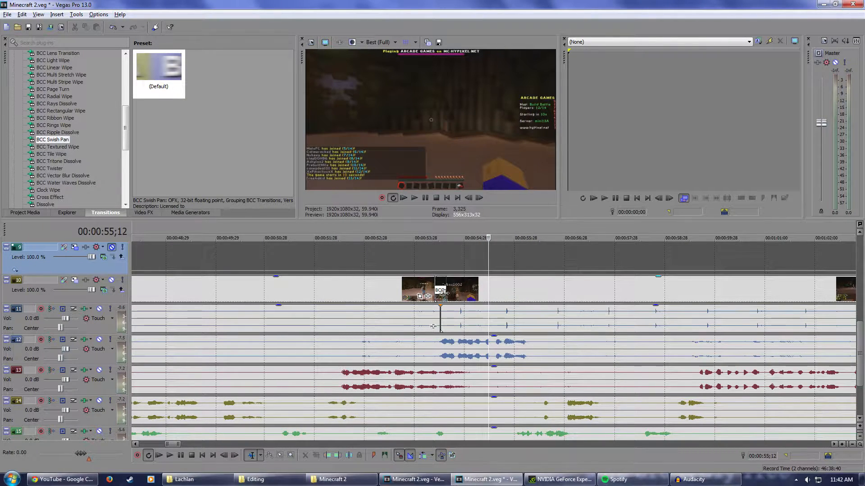
- Add the default BCC Swish Pan transition to the track 10 cuts near 00:01:12;00 and 00:02:17;11
scroll(557, 298, "down", 10)
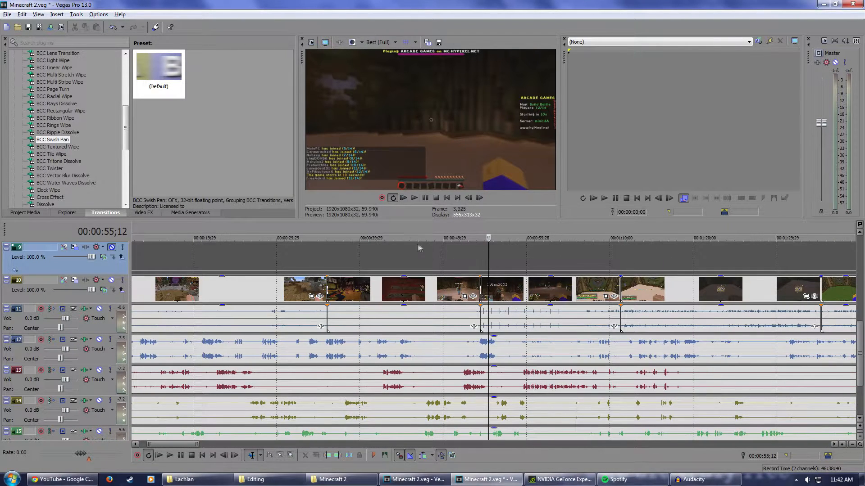
left_click(626, 237)
scroll(549, 289, "up", 5)
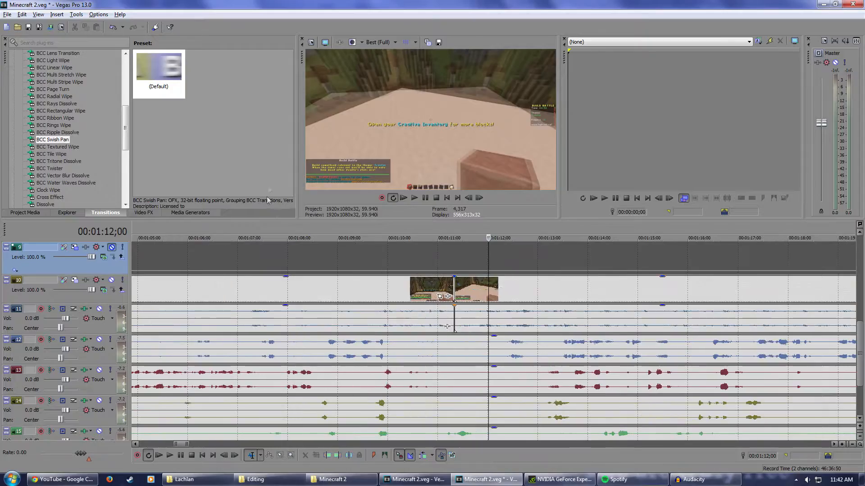
left_click_drag(159, 67, 454, 288)
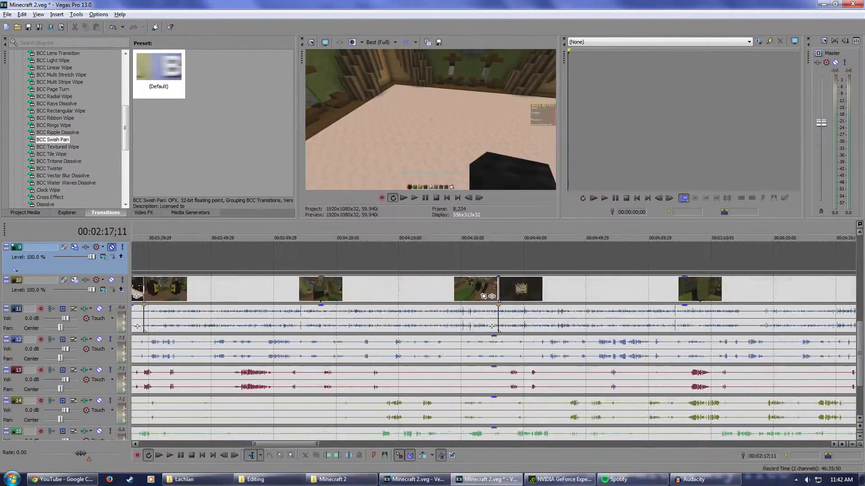
left_click_drag(158, 67, 476, 290)
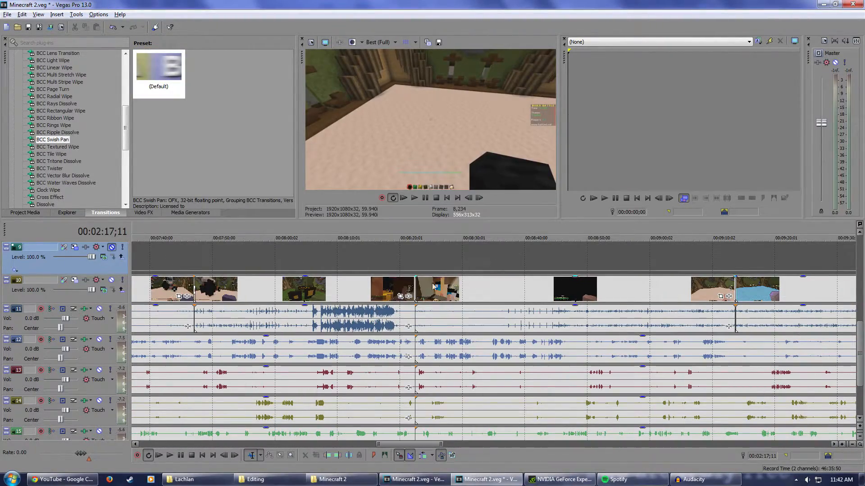
- Inspect the cut near 00:08:22;14 across multicamera track 10 and the audio tracks below it
left_click(414, 234)
scroll(479, 316, "up", 5)
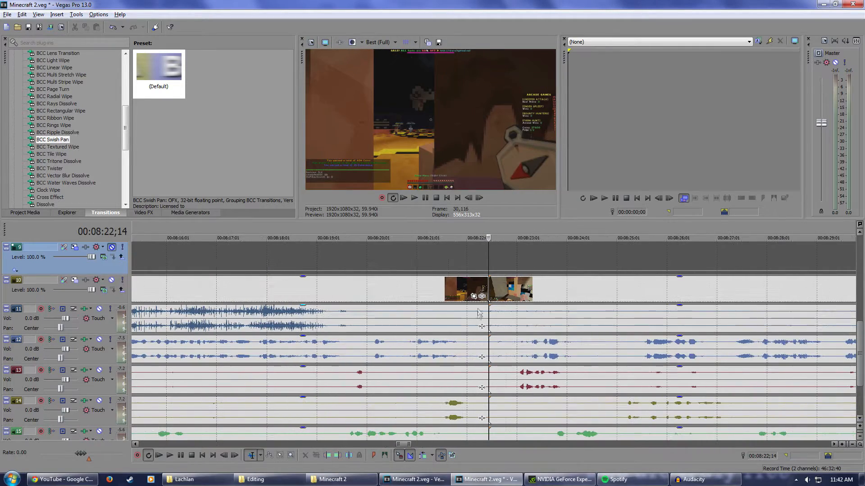
scroll(500, 307, "down", 3)
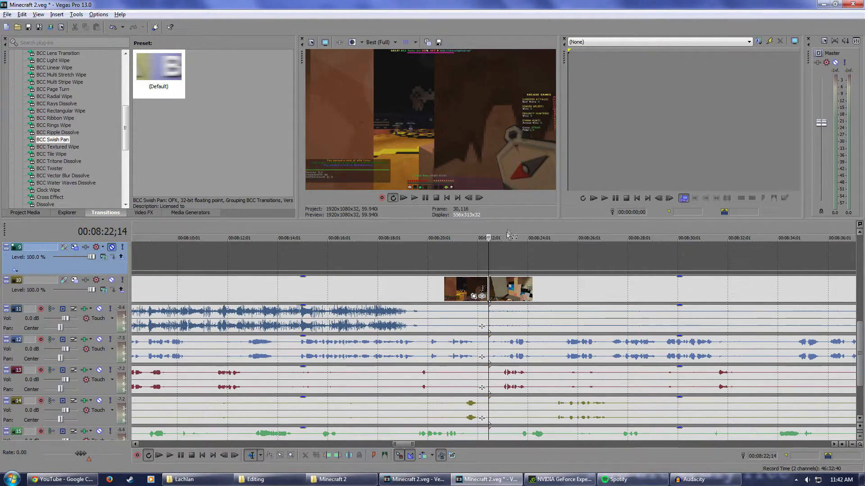
left_click(492, 234)
scroll(482, 311, "up", 3)
scroll(482, 315, "down", 3)
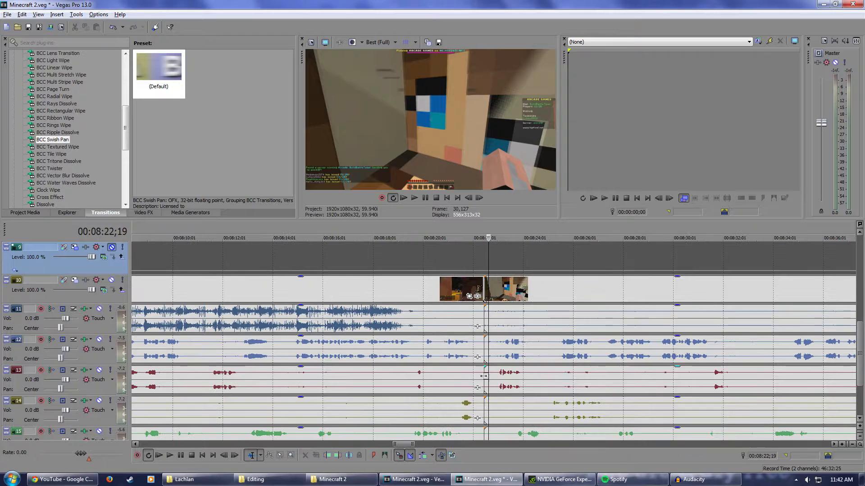
- Set the cut-to-overlap conversion to 1 second in the editing preferences
left_click(98, 15)
left_click(111, 290)
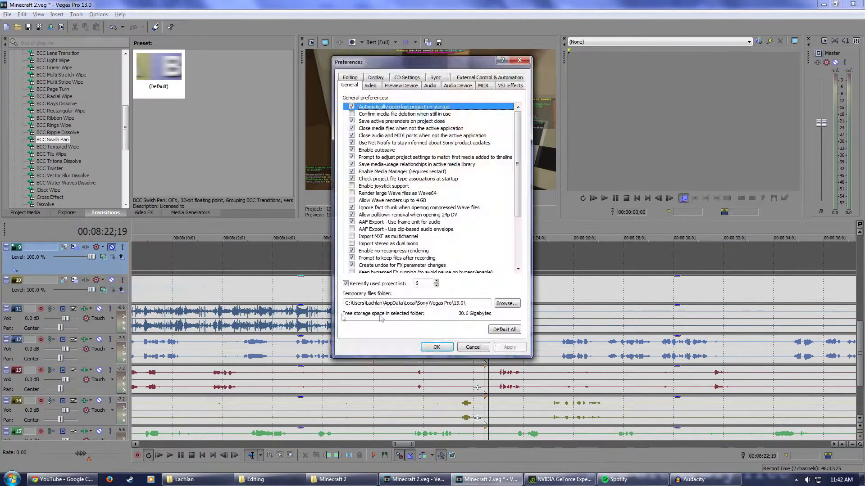
left_click(355, 78)
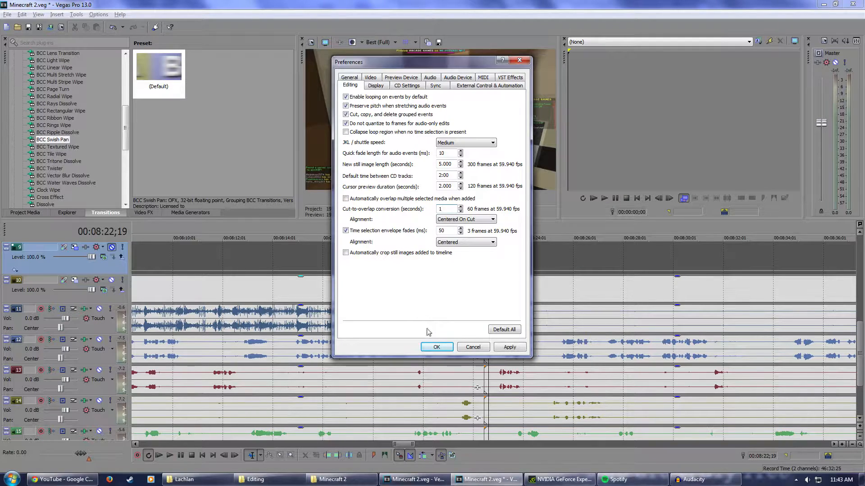
left_click(436, 347)
- Select BCC Blur Dissolve, apply its default preset to the track 10 cut near 00:08:22;14 and close its settings
left_click_drag(126, 121, 485, 292)
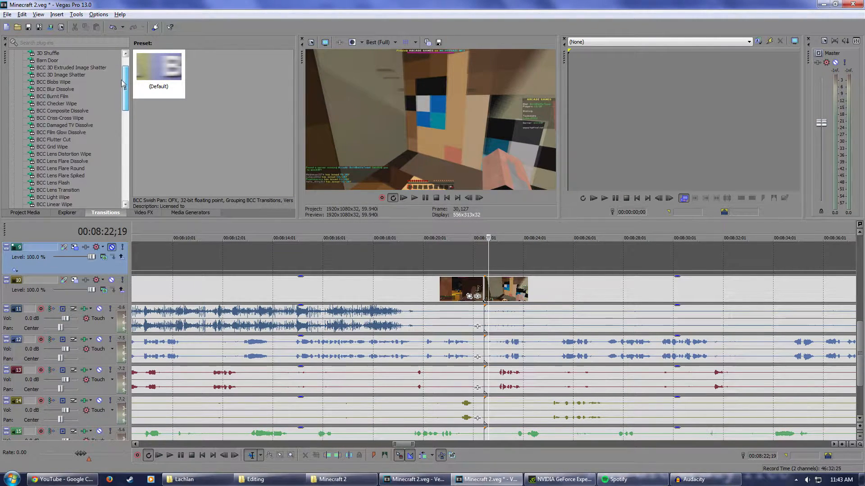
left_click(55, 97)
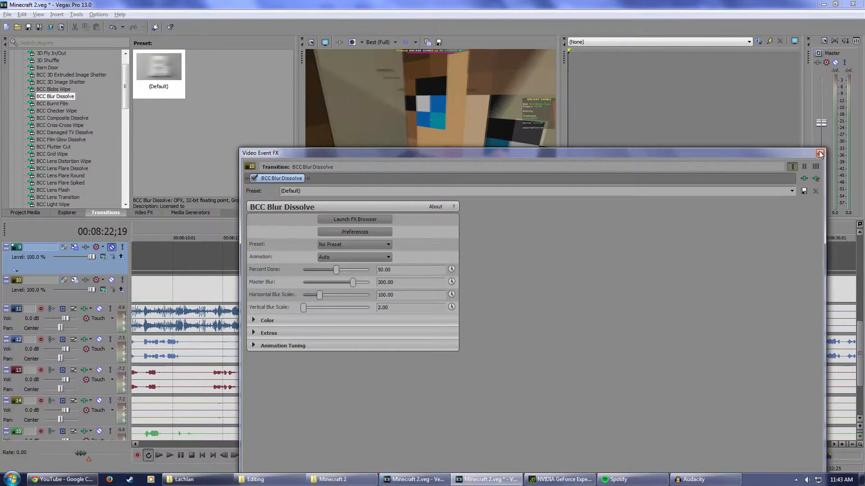
left_click(819, 154)
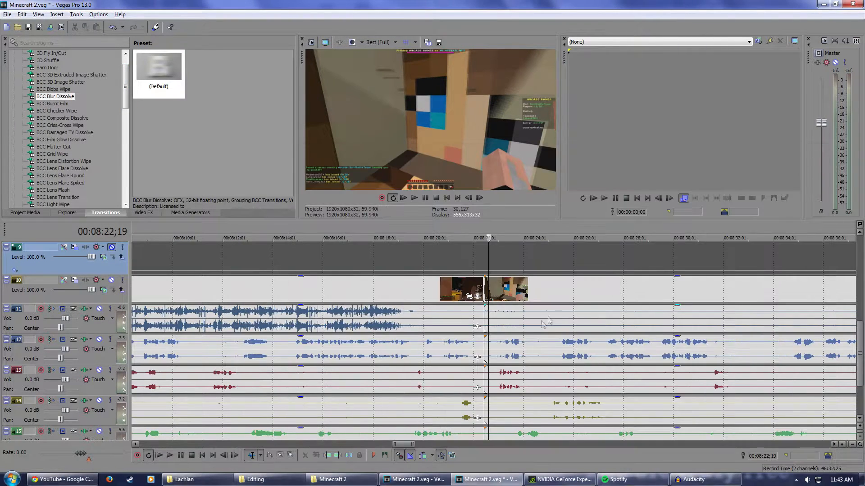
- Examine the length of the BCC Blur Dissolve and the overlapping events at 00:08:22;14 in close view
scroll(423, 314, "up", 6)
left_click(402, 239)
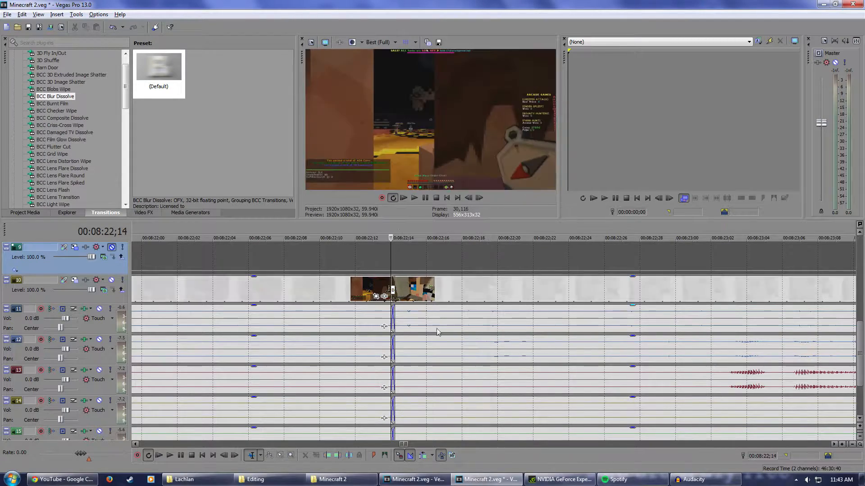
scroll(478, 356, "up", 3)
scroll(481, 357, "down", 6)
scroll(480, 357, "down", 4)
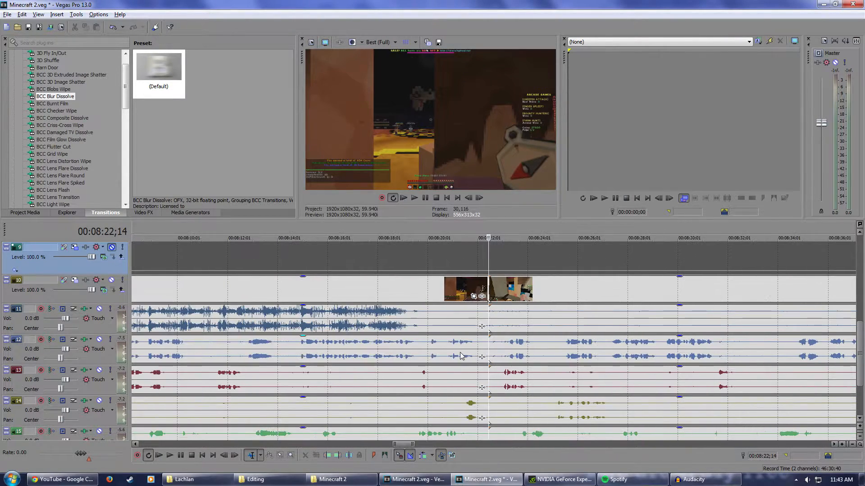
scroll(463, 356, "up", 8)
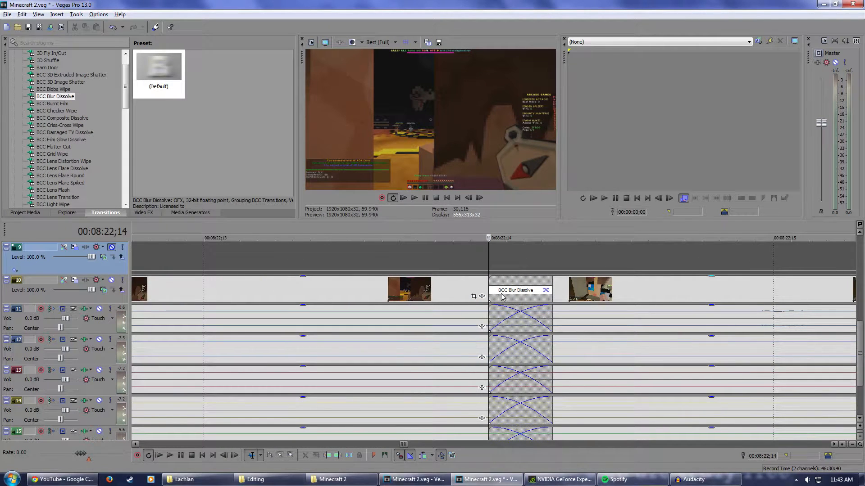
key("super")
left_click(501, 162)
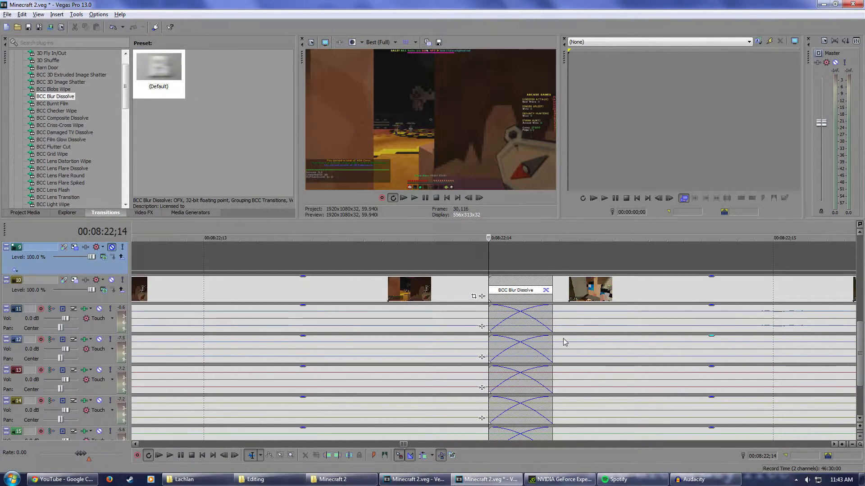
- Adjust the adjoining event edges on tracks 10 and 11 near 00:08:22;14 so they meet without an overlap
left_click_drag(489, 285, 598, 296)
scroll(508, 354, "down", 2)
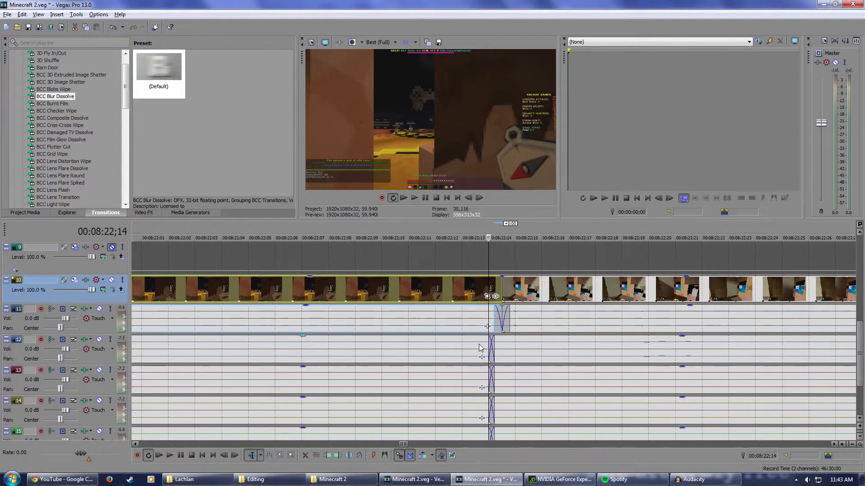
scroll(508, 354, "up", 2)
scroll(501, 348, "down", 5)
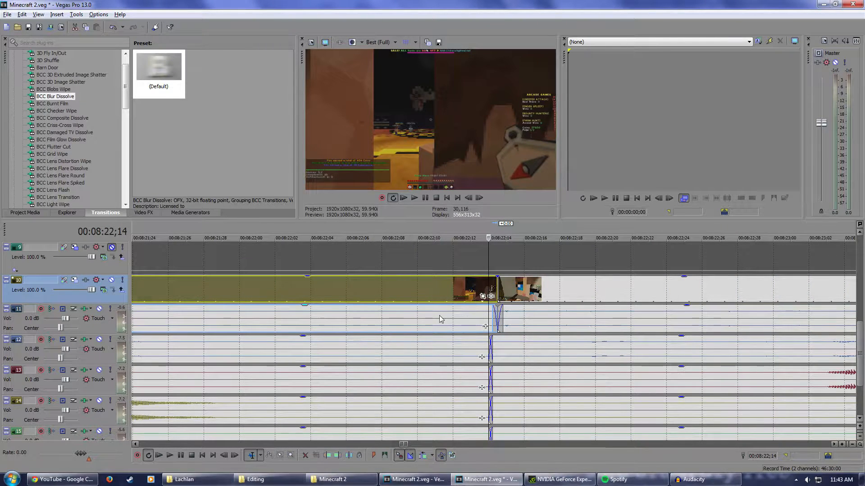
scroll(511, 354, "up", 5)
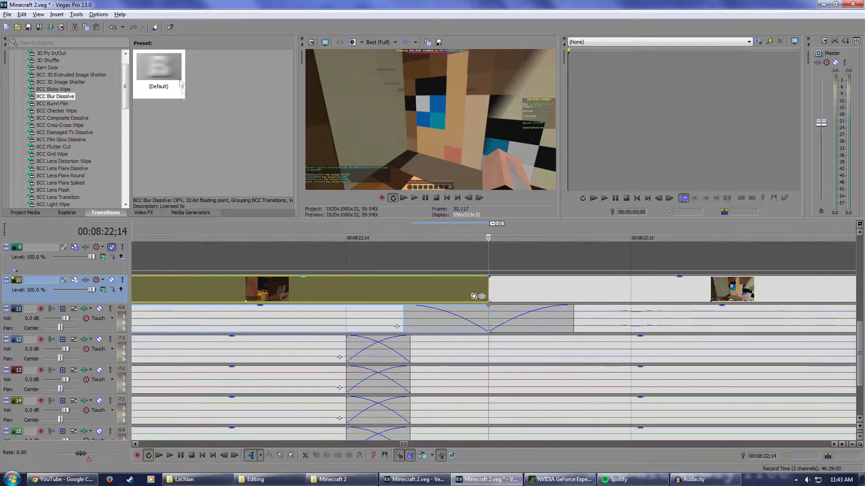
- Add the default BCC Blur Dissolve transition to the trimmed track 10 cut near 00:08:22;14 and check its length
left_click_drag(180, 83, 489, 289)
key("Escape")
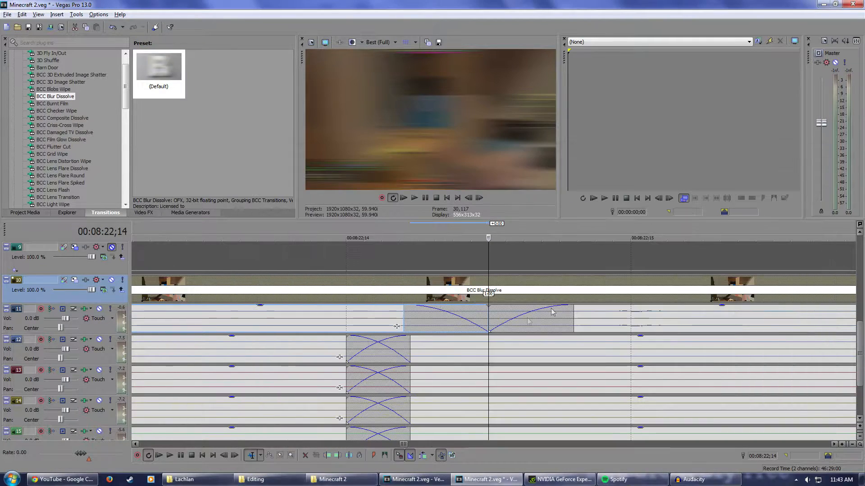
scroll(493, 330, "down", 10)
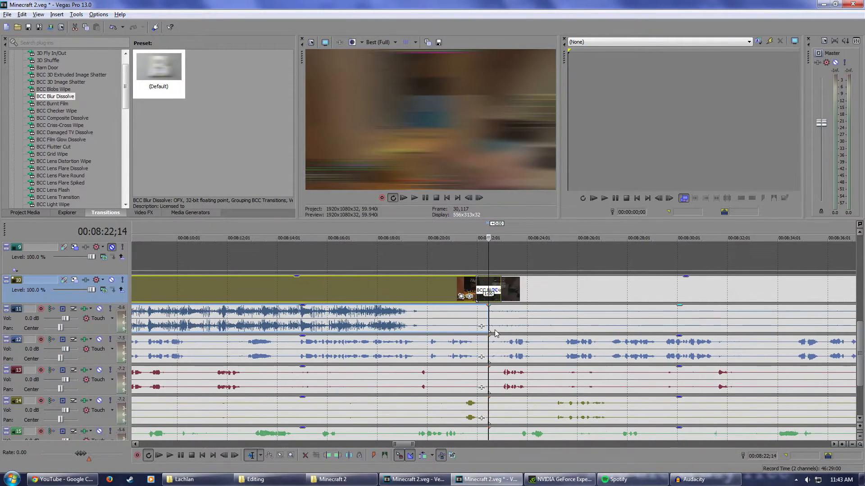
scroll(499, 374, "up", 10)
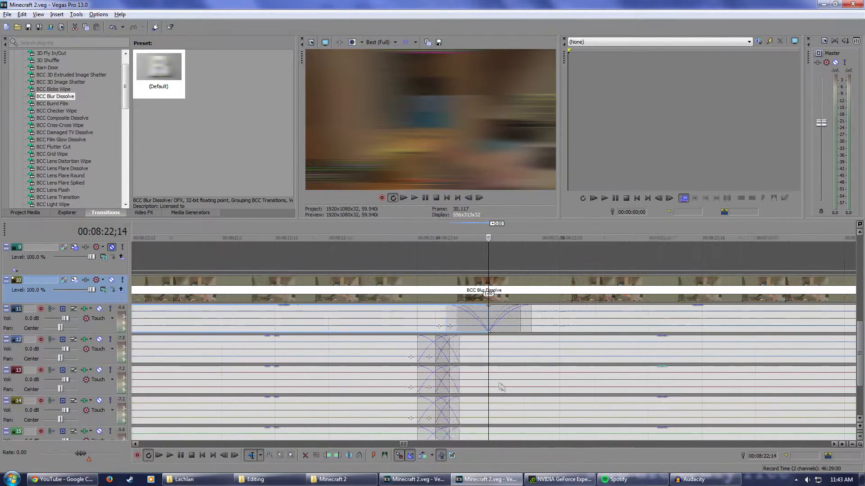
- Open the program preferences and bring up the editing settings for review, then close them
scroll(443, 392, "down", 3)
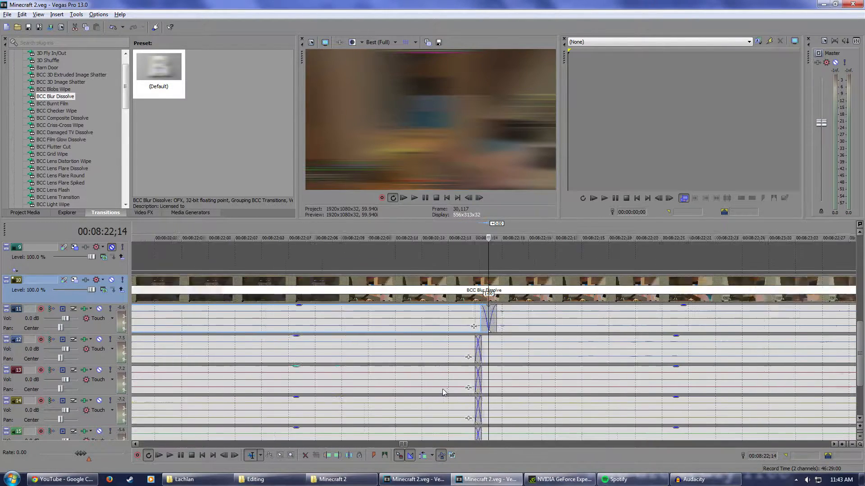
scroll(443, 392, "down", 6)
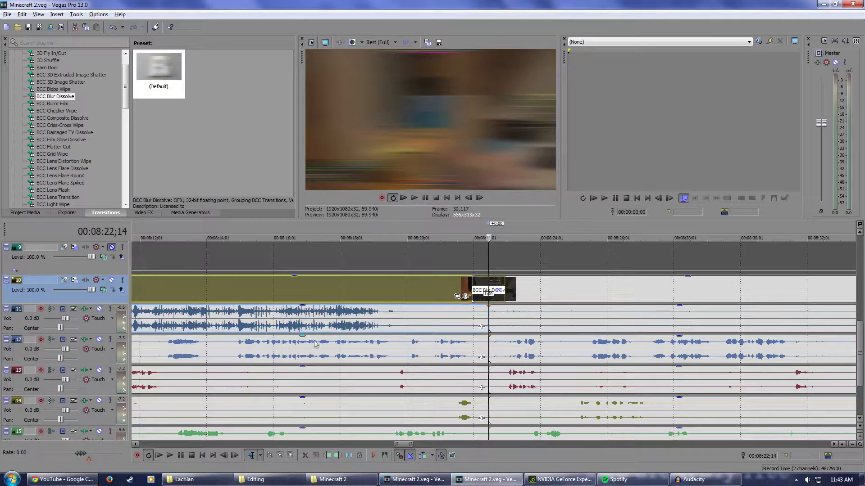
scroll(314, 347, "down", 4)
left_click(76, 13)
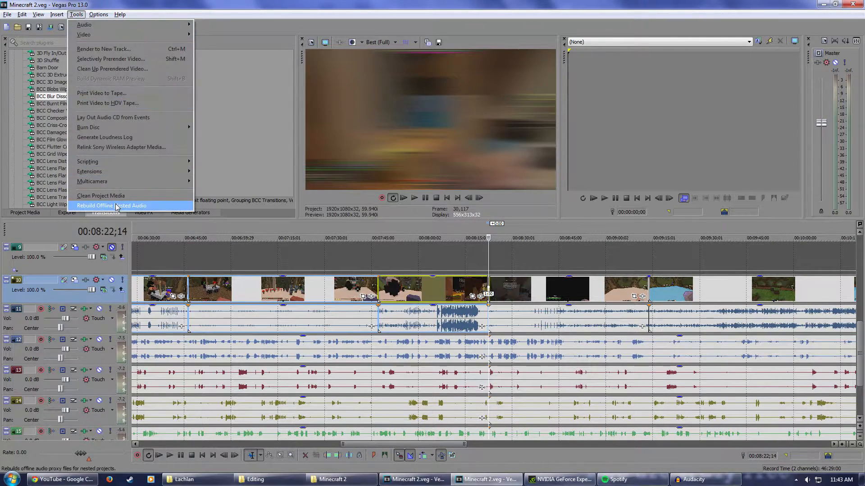
mouse_move(99, 14)
left_click(112, 288)
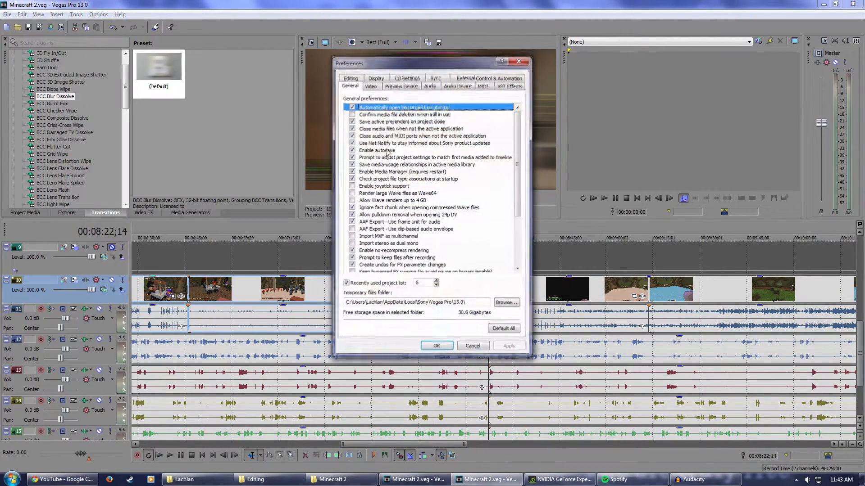
left_click(352, 84)
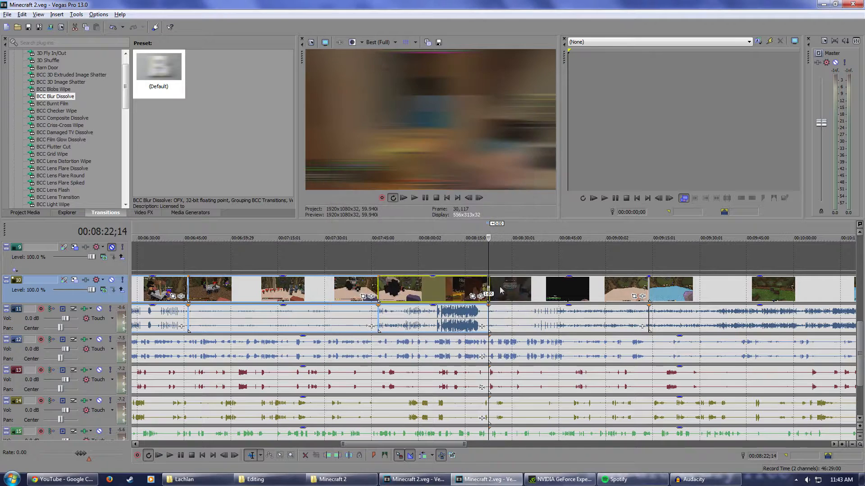
- Apply the default BCC Swish Pan transition to the track 10 cut between 00:09:10 and 00:09:15
left_click(633, 235)
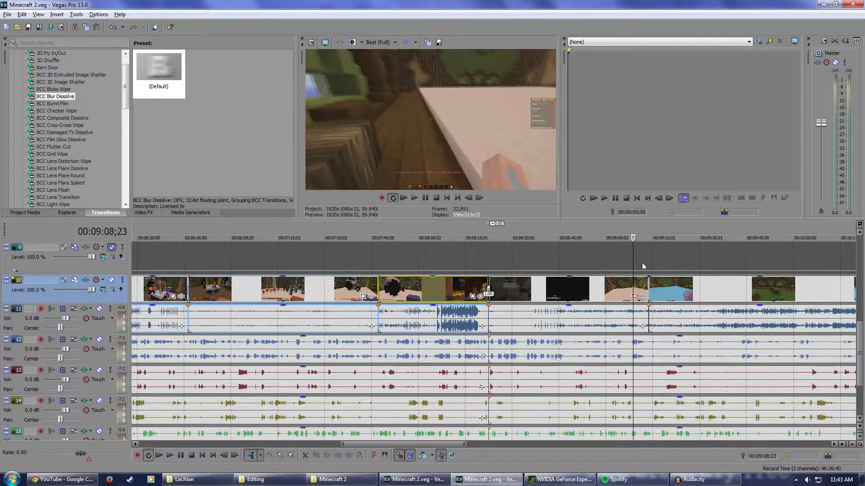
scroll(643, 265, "up", 2)
left_click_drag(128, 85, 128, 121)
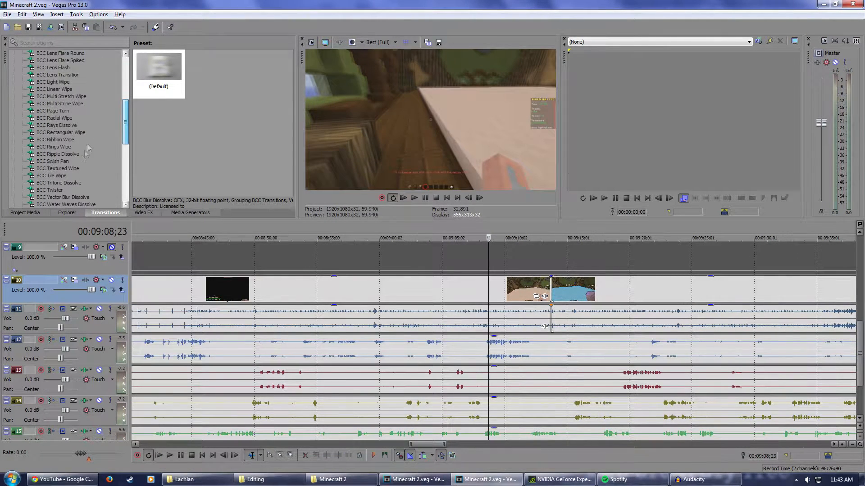
left_click(56, 162)
left_click_drag(171, 81, 553, 291)
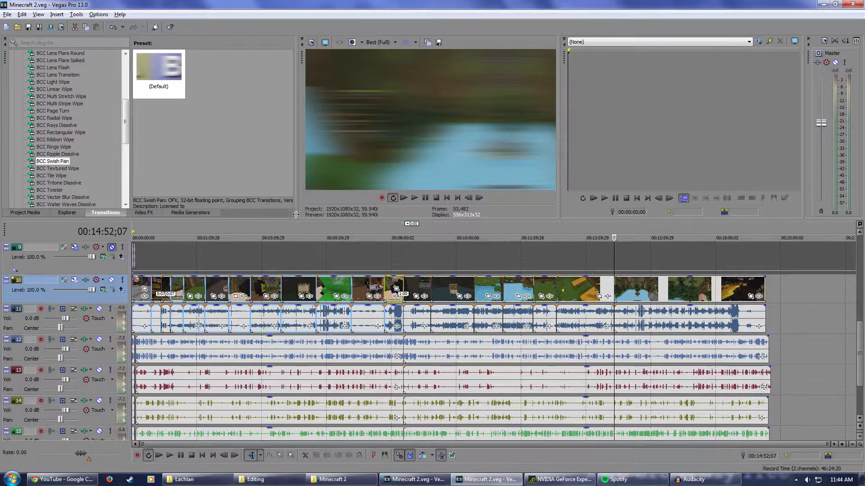
- Examine the cuts and transitions on track 10 around 00:05:02;16 and at the start of the project
left_click(295, 235)
scroll(361, 335, "up", 4)
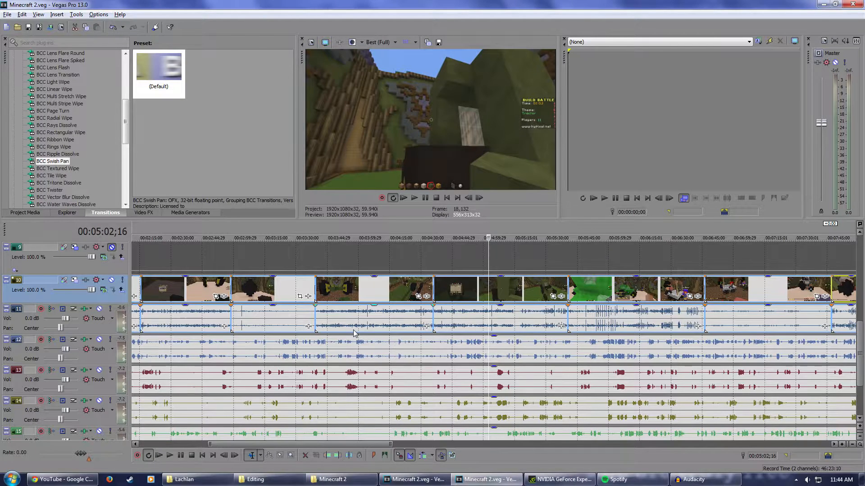
scroll(354, 326, "down", 4)
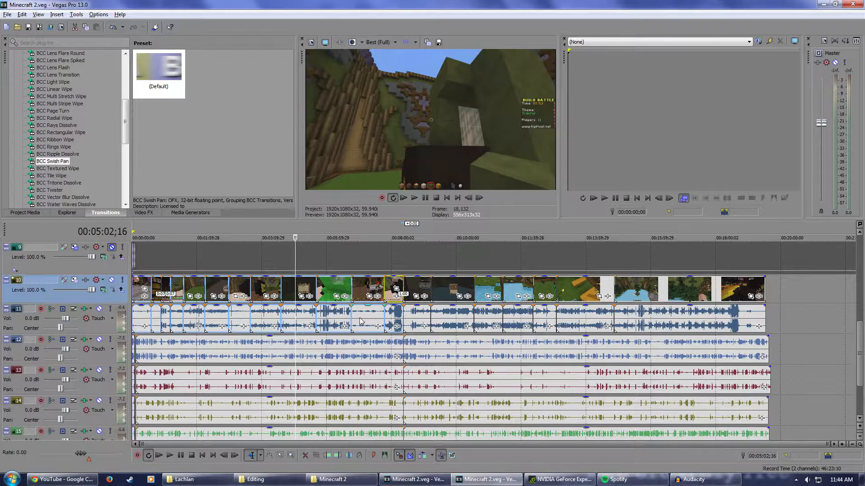
left_click(136, 232)
scroll(155, 291, "up", 9)
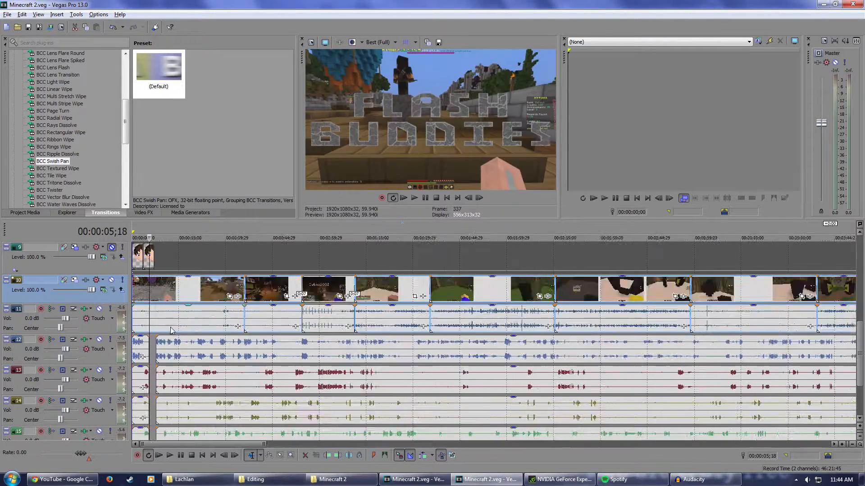
- Unmute track 9, which holds the avatar image events at the start of the project
left_click(194, 236)
left_click_drag(861, 340, 860, 321)
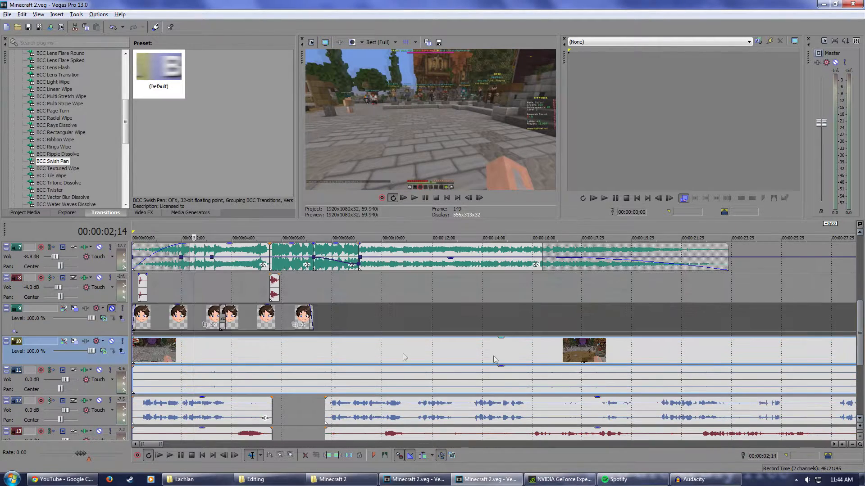
scroll(211, 352, "up", 3)
scroll(213, 352, "down", 2)
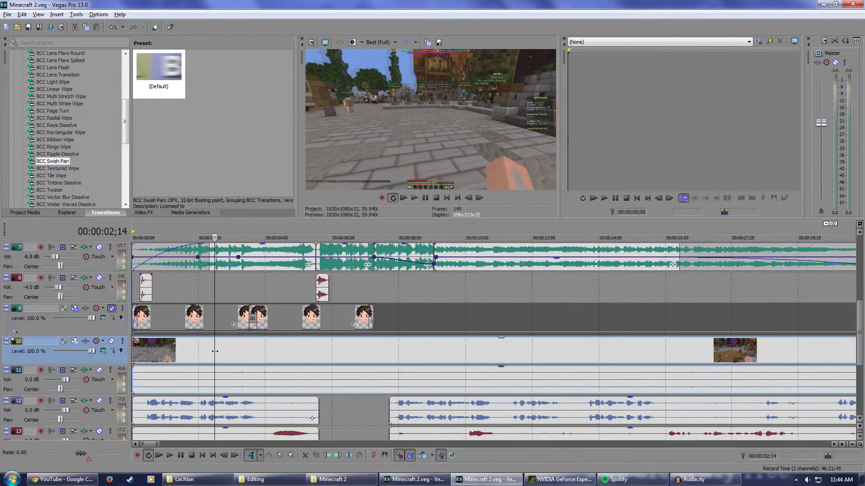
left_click(112, 310)
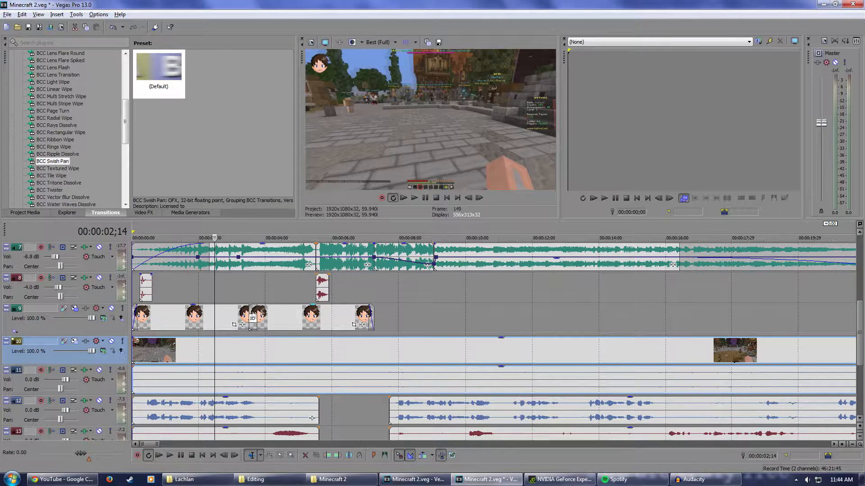
- Inspect the two avatar image events on track 9 and select the first event and its track
left_click(192, 321)
left_click(309, 320)
left_click(216, 320)
left_click(283, 320)
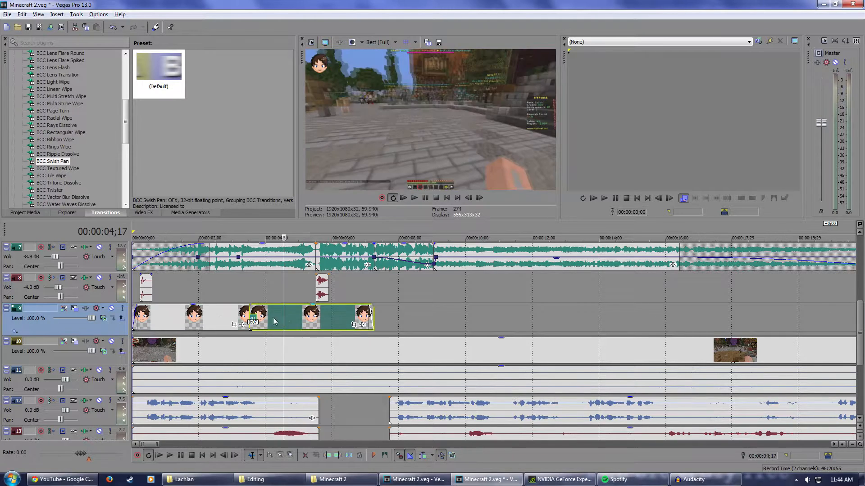
left_click(195, 320)
right_click(78, 325)
left_click(61, 327)
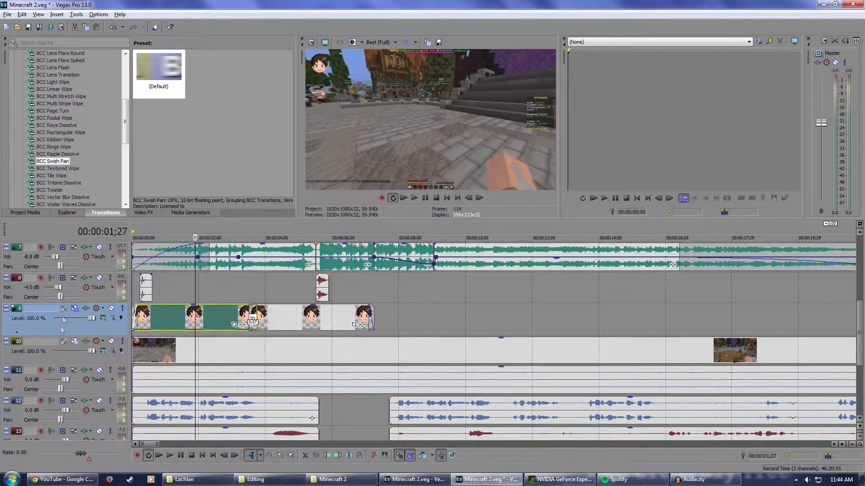
- Enable multicamera editing for track 9, undo the removal of its first avatar event and disable multicamera editing
left_click(76, 14)
mouse_move(135, 181)
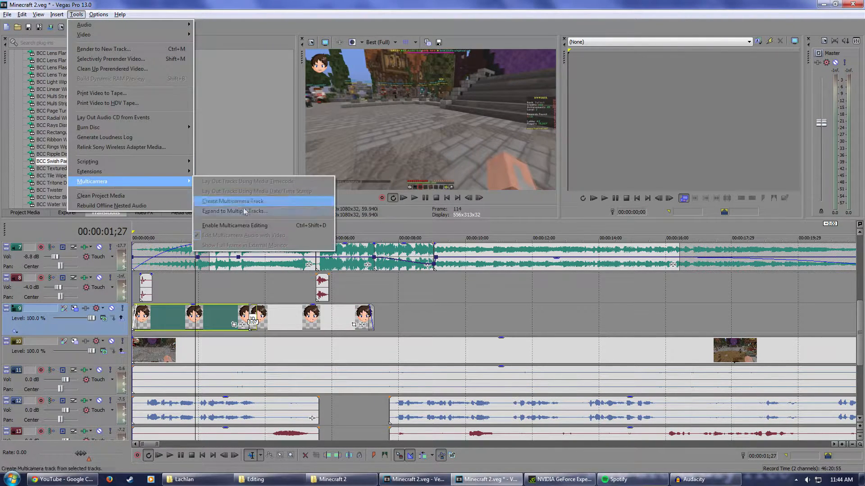
left_click(246, 226)
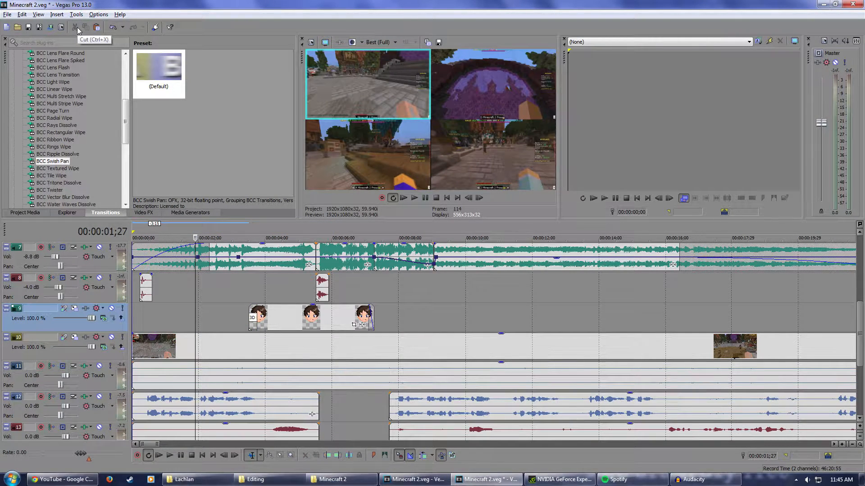
key("ctrl+z")
left_click(76, 15)
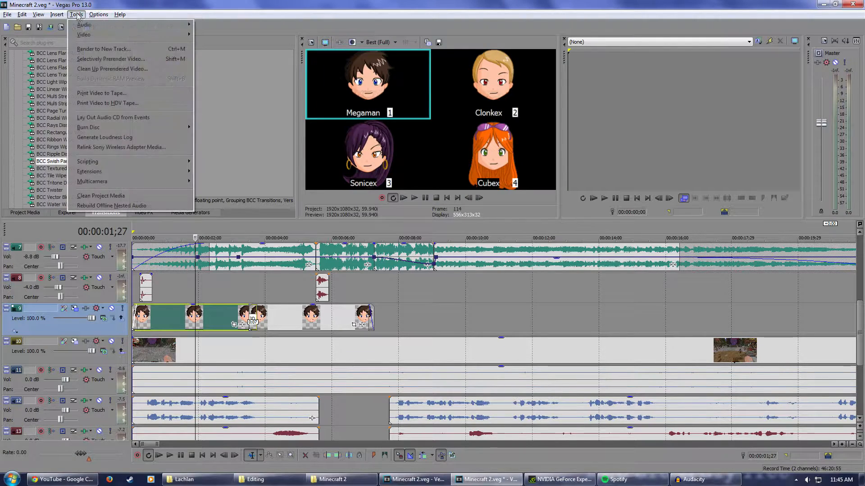
mouse_move(117, 182)
left_click(246, 232)
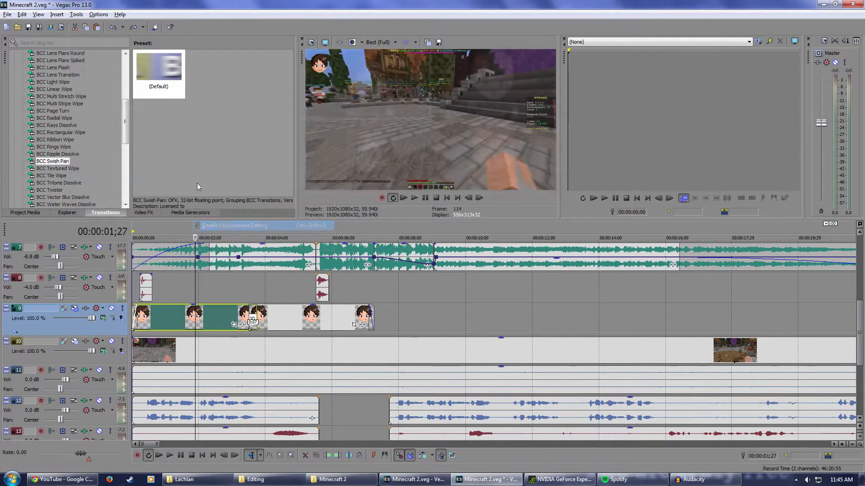
- Expand track 9 to multiple tracks, keeping unused takes as muted events, and examine the avatar crossfades near 00:00:03;18
left_click(76, 15)
left_click(253, 211)
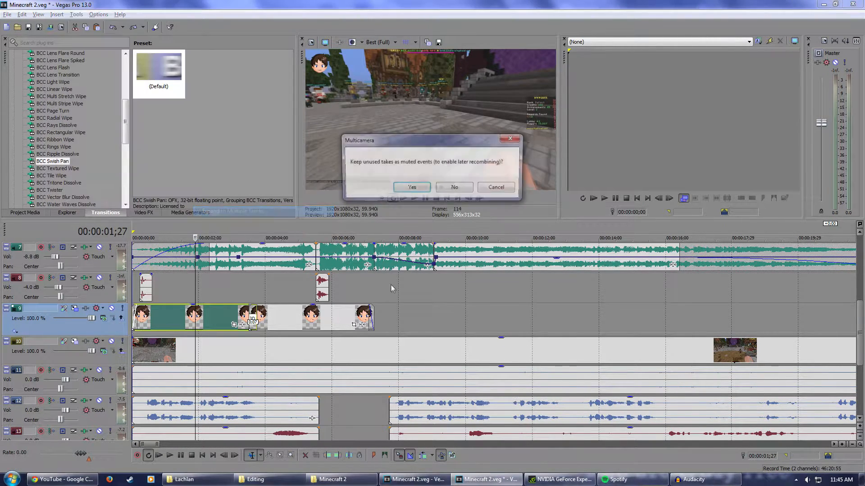
left_click(426, 187)
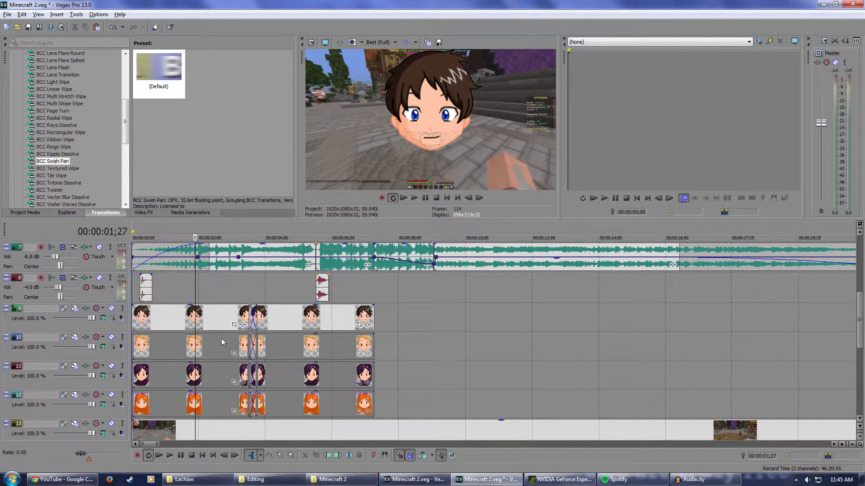
scroll(158, 367, "up", 5)
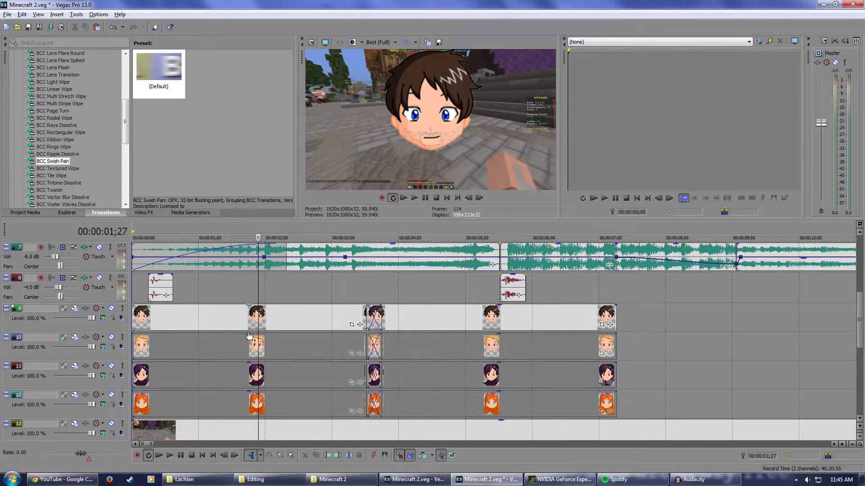
left_click(373, 238)
scroll(405, 308, "up", 5)
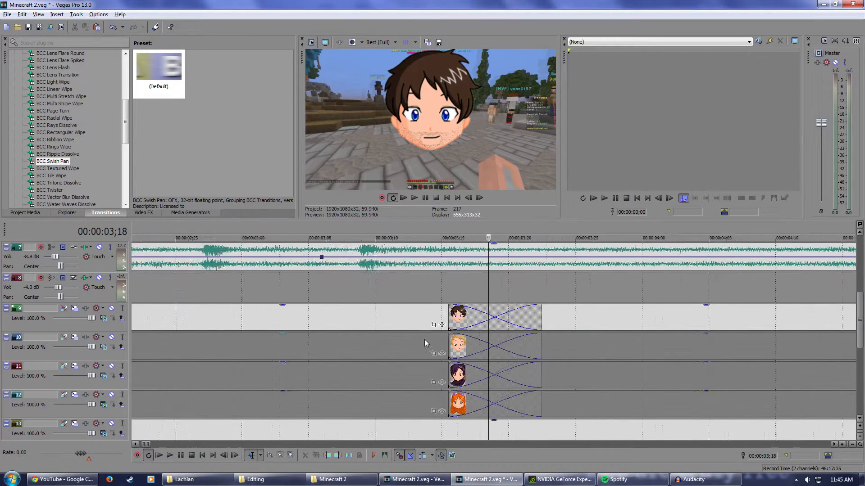
scroll(424, 340, "down", 8)
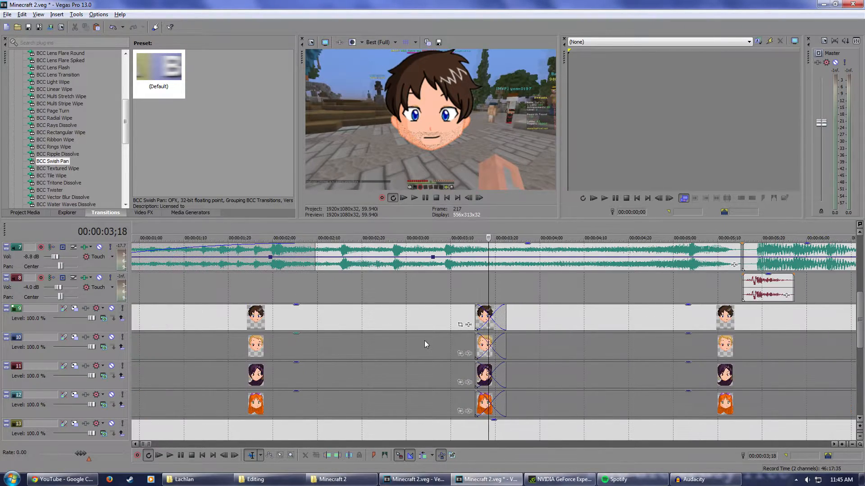
scroll(407, 345, "up", 3)
scroll(407, 345, "down", 2)
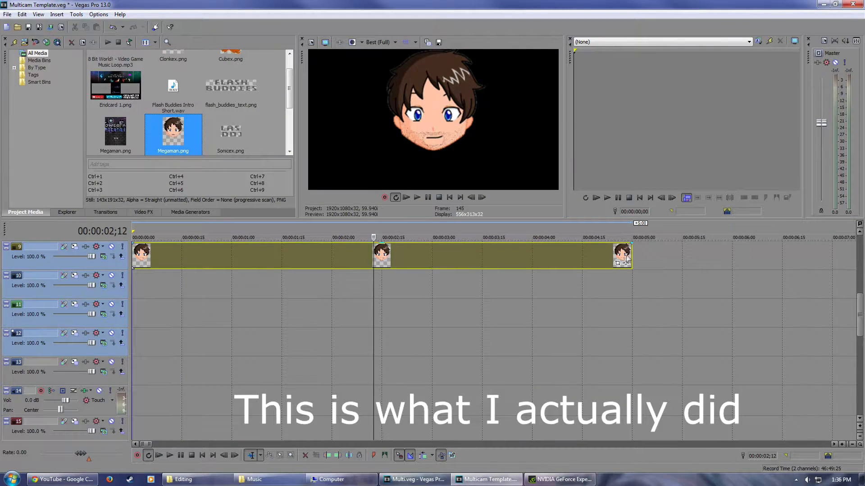
- In the Multicam Template project, end the Megaman.png event at 00:00:02;12 and place Clonkex.png, Sonicex.png and Cubex.png on tracks 10, 11 and 12
left_click_drag(627, 258, 373, 257)
scroll(201, 78, "up", 1)
left_click_drag(177, 71, 140, 286)
left_click_drag(288, 87, 289, 128)
left_click_drag(118, 99, 143, 317)
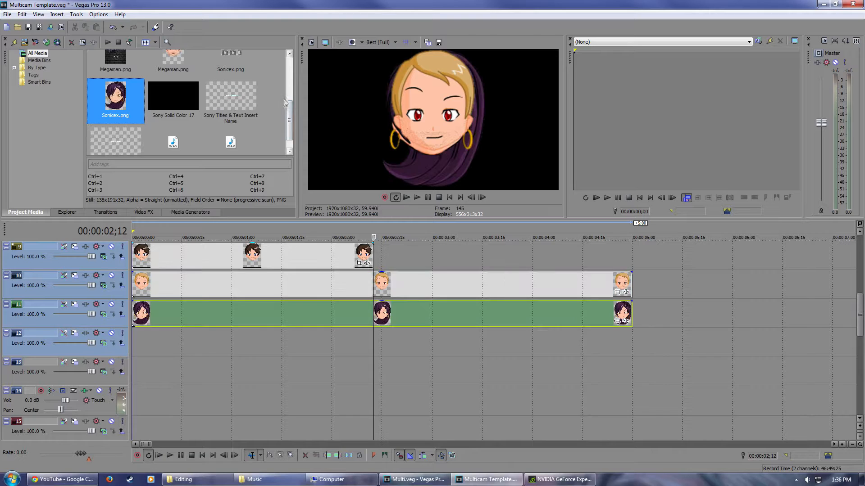
scroll(189, 104, "up", 5)
left_click_drag(230, 72, 136, 341)
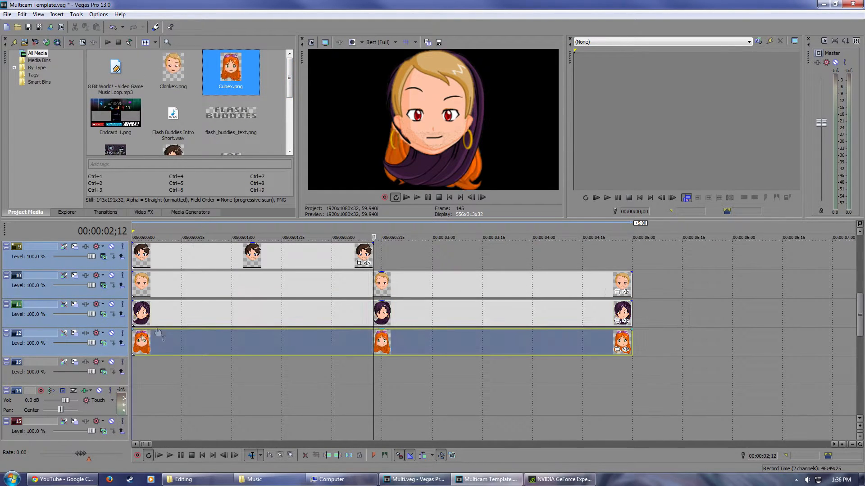
- Trim the ends of the avatar events on tracks 10, 11 and 12 together to 00:00:02;12
left_click(379, 288, "ctrl")
left_click(380, 313, "ctrl")
left_click(338, 455)
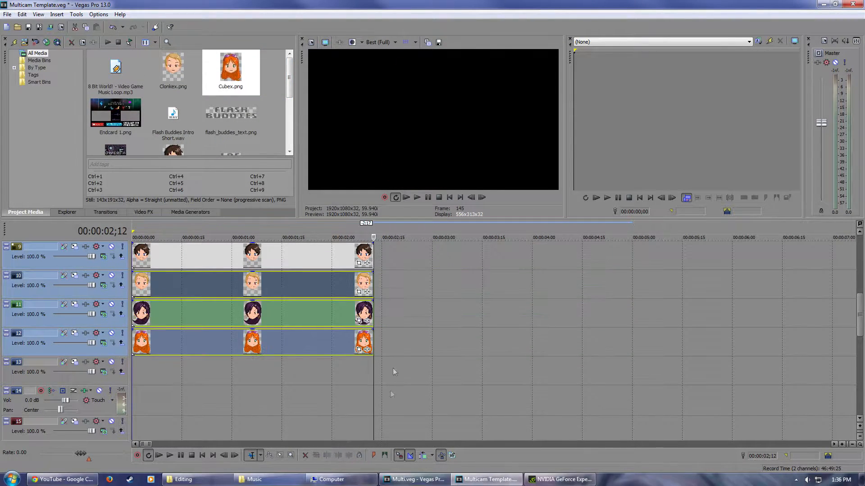
- Combine the four selected avatar tracks, 9 to 12, into a single multicamera track
left_click(77, 14)
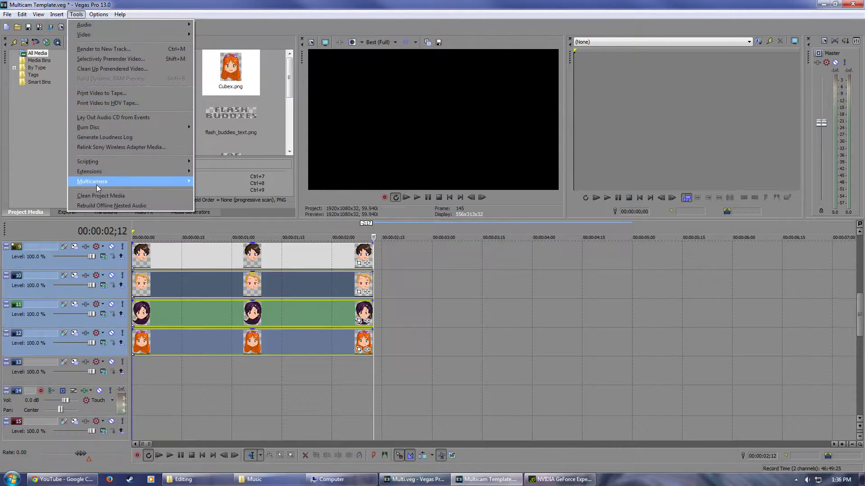
mouse_move(96, 182)
left_click(229, 201)
key("Return")
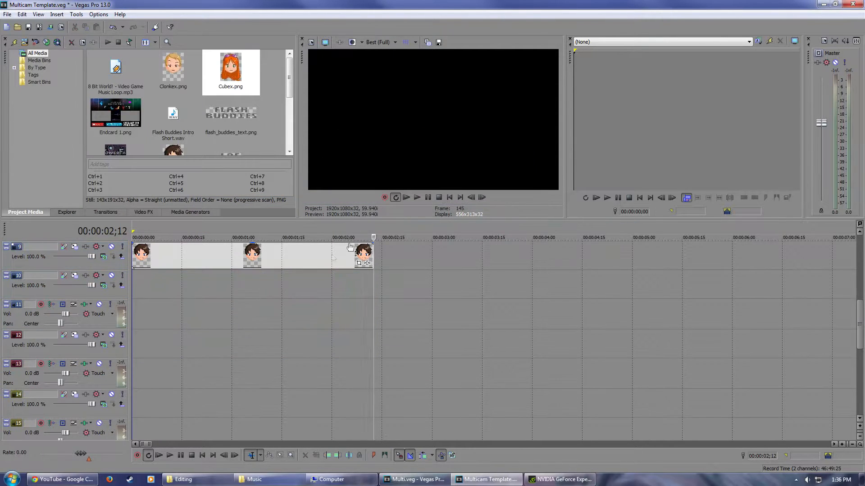
- Duplicate the multicamera avatar event on track 9 and place the copy directly after the original
left_click(188, 250)
key("ctrl+c")
key("End")
key("ctrl+v")
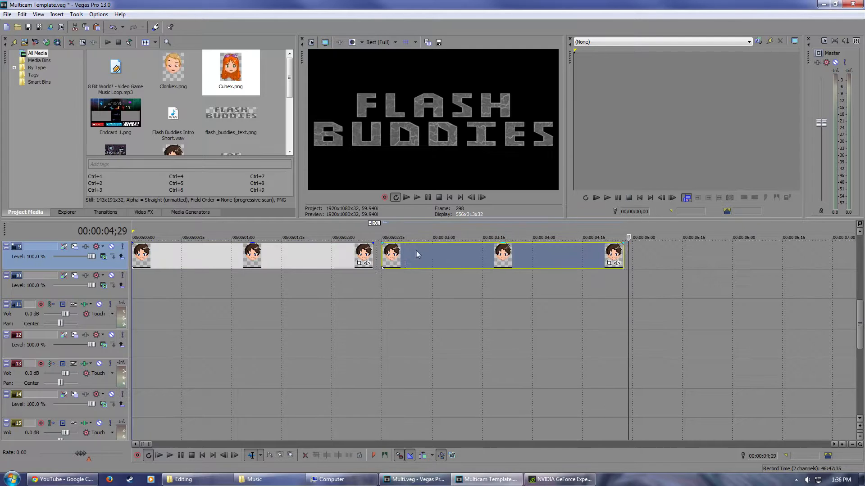
- Add a short fade-in to the first avatar event and a fade-out to the second, and open the transition presets
left_click_drag(131, 243, 146, 245)
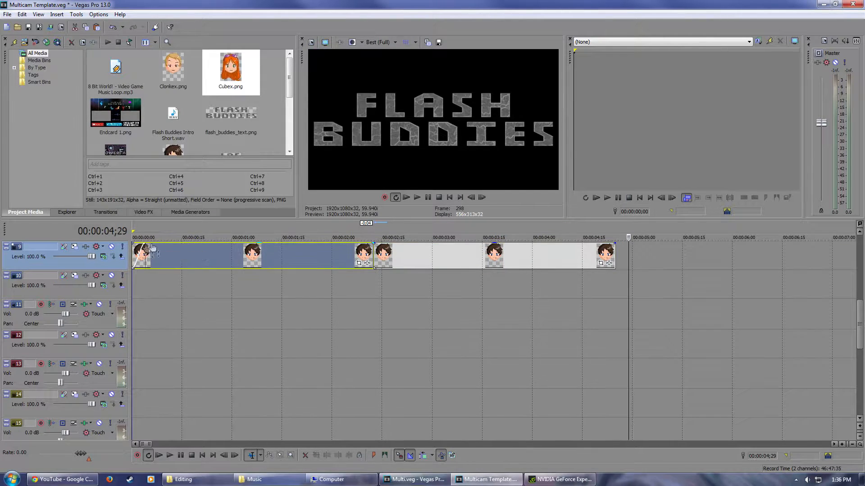
left_click_drag(612, 245, 600, 246)
left_click(105, 212)
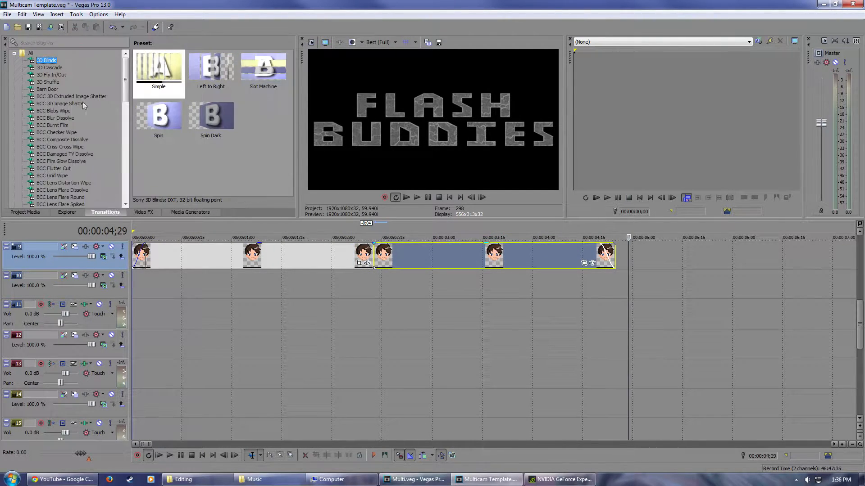
left_click(211, 118)
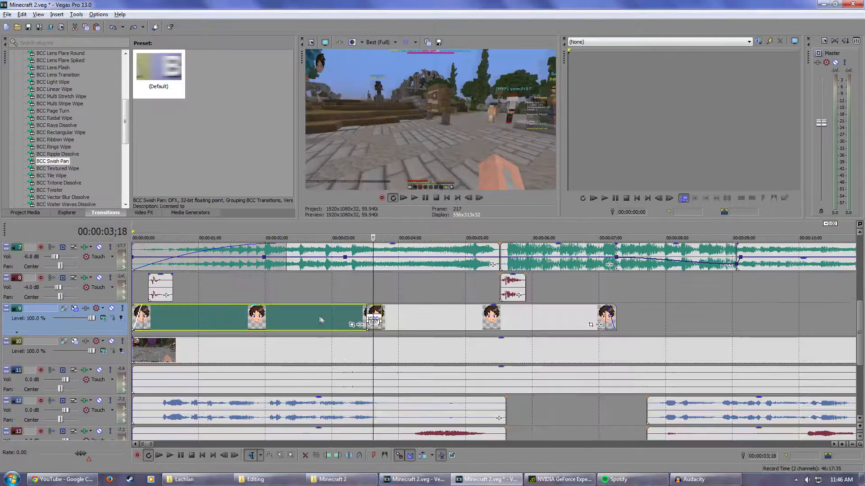
- Switch the first avatar event on track 9 to the Clonkex take and the second to the orange-haired avatar's take, and preview the change
right_click(317, 319)
mouse_move(353, 403)
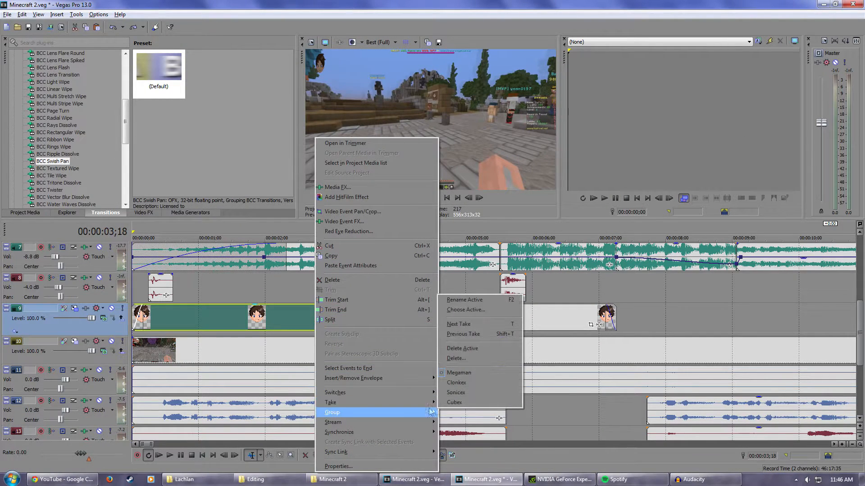
left_click(459, 384)
left_click(427, 318)
right_click(428, 318)
mouse_move(450, 407)
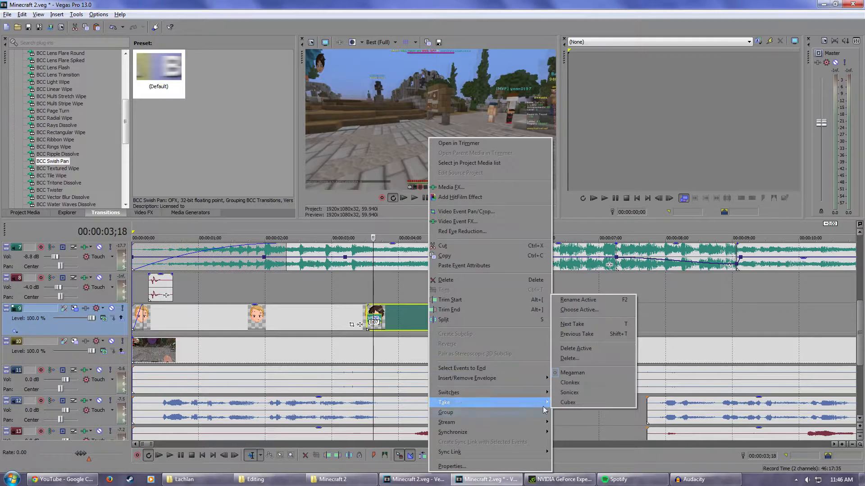
left_click(579, 403)
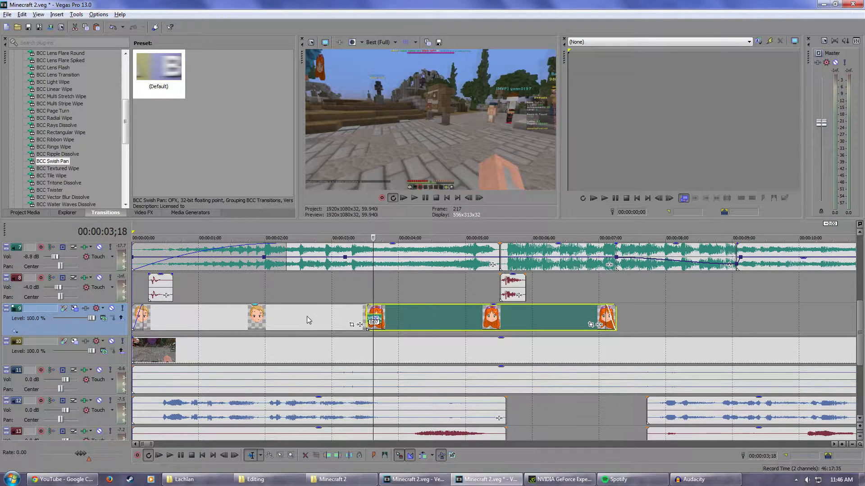
left_click(307, 316)
left_click(414, 197)
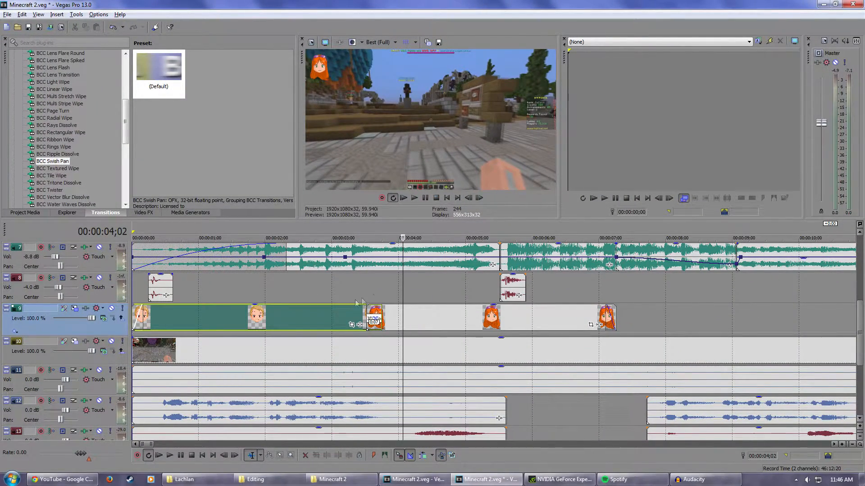
- Set both avatar events on track 9 back to the Megaman take
right_click(314, 323)
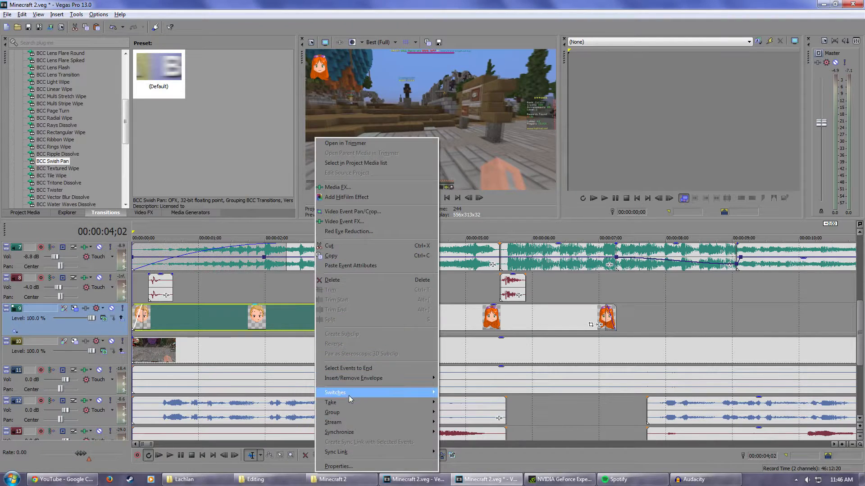
mouse_move(347, 402)
left_click(457, 373)
right_click(439, 318)
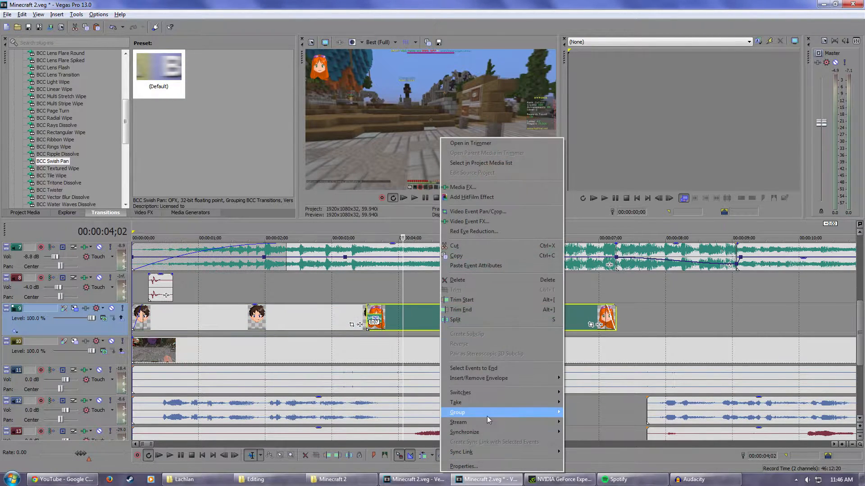
mouse_move(540, 402)
left_click(585, 372)
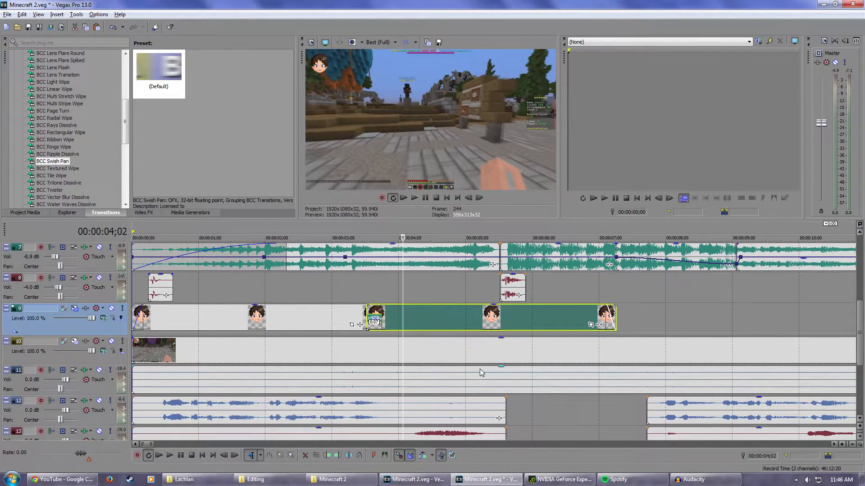
- Move the pair of avatar events along track 9 so their overlap sits above the camera cut near 00:00:36 on track 10
scroll(380, 370, "down", 5)
scroll(380, 370, "down", 2)
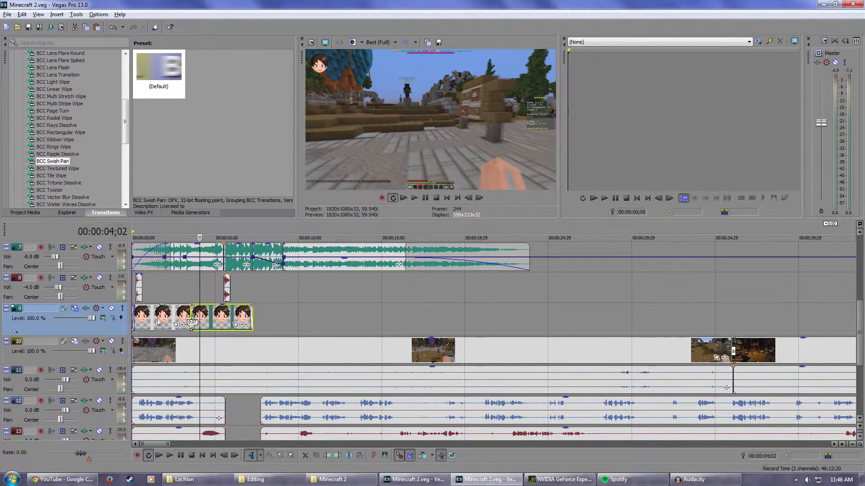
left_click_drag(165, 315, 705, 315)
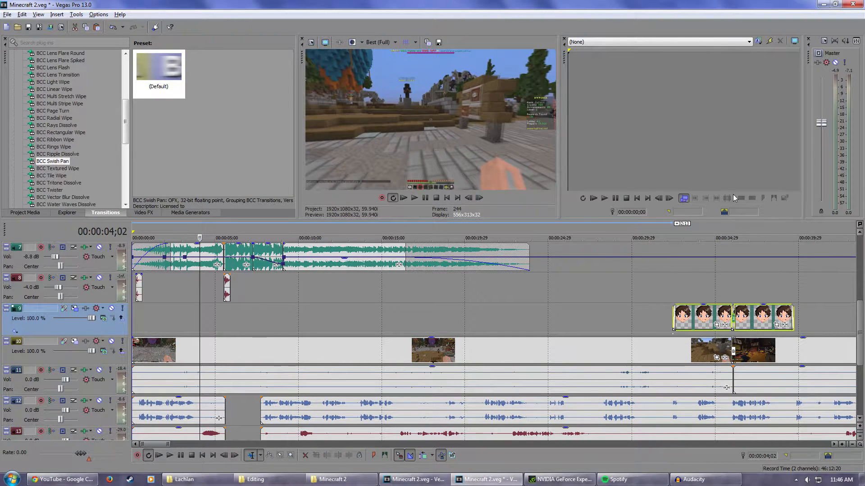
left_click(724, 228)
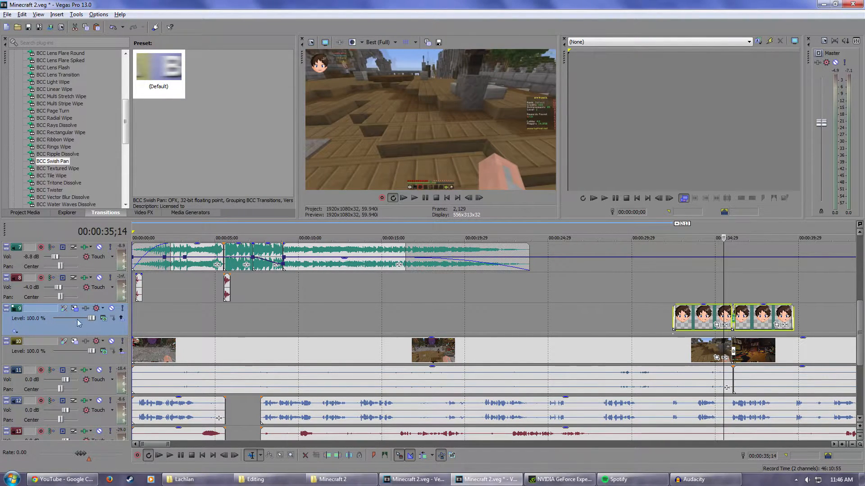
- Mute avatar track 9 and enable multicamera editing
left_click(112, 309)
left_click(76, 14)
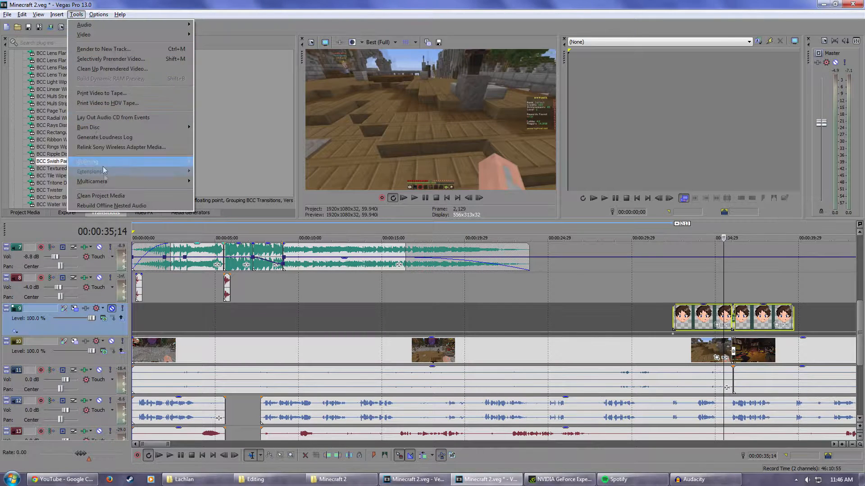
mouse_move(130, 181)
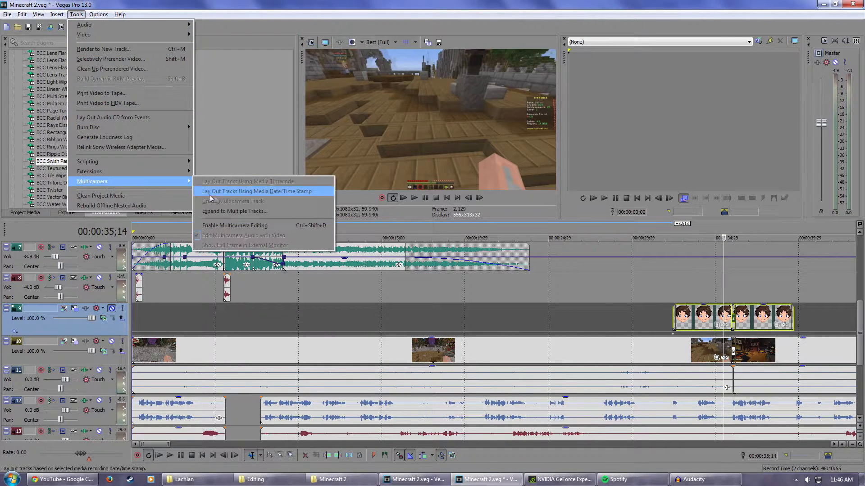
left_click(223, 225)
left_click(111, 309)
left_click(112, 309)
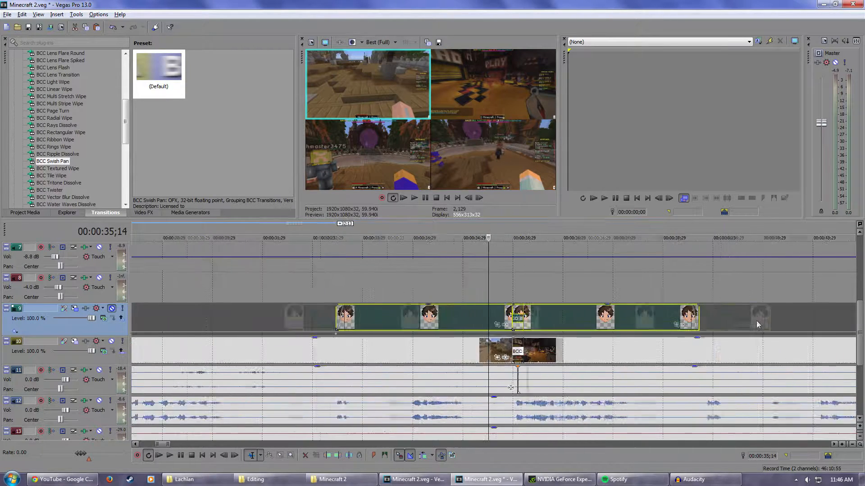
- Check how the avatar overlap lines up with the Swish Pan near 00:00:36 and which camera is active on either side
scroll(755, 320, "up", 5)
scroll(470, 325, "down", 5)
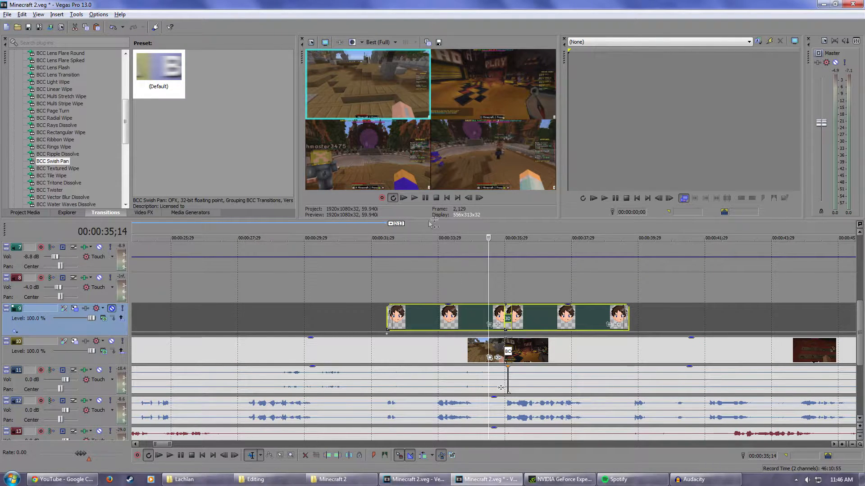
scroll(509, 351, "up", 5)
left_click(606, 230)
scroll(513, 343, "down", 5)
scroll(491, 367, "up", 5)
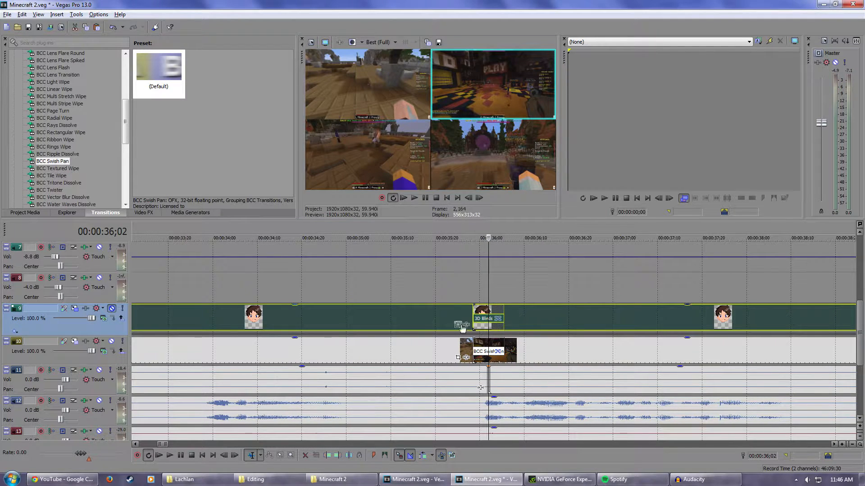
mouse_move(396, 316)
left_mouse_down()
mouse_move(432, 320)
mouse_move(363, 320)
mouse_move(396, 325)
left_mouse_up()
left_click(410, 314)
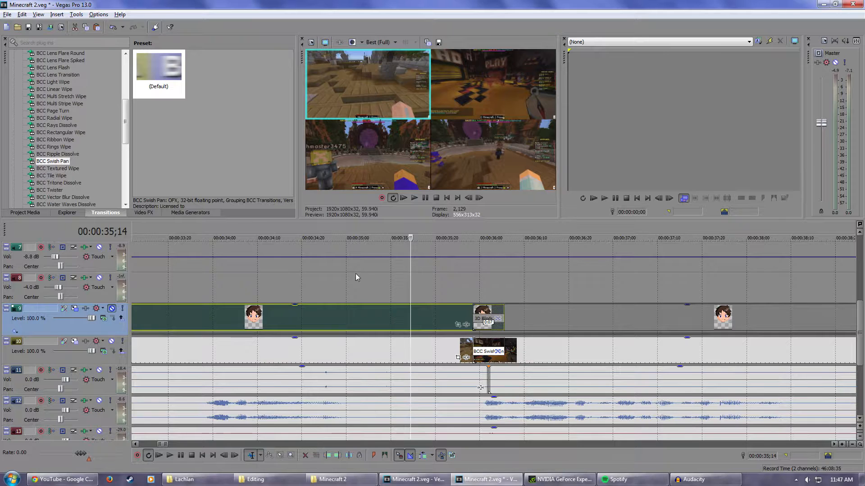
left_click(607, 317)
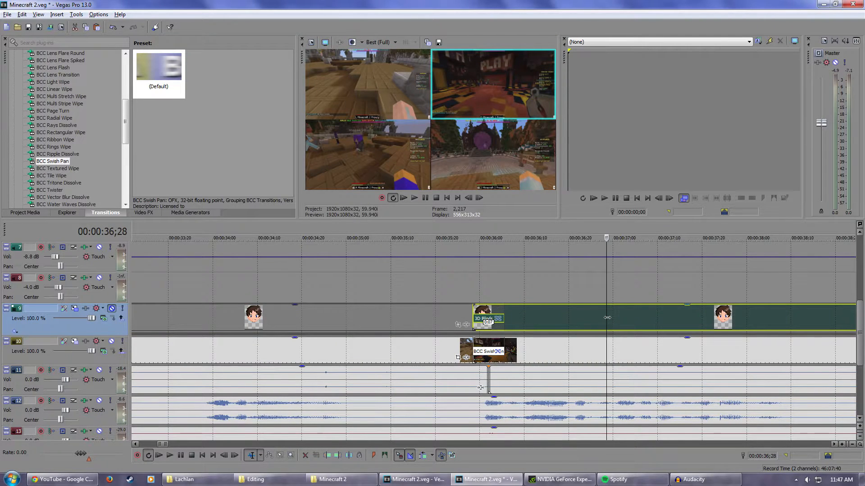
left_click(405, 314)
right_click(603, 312)
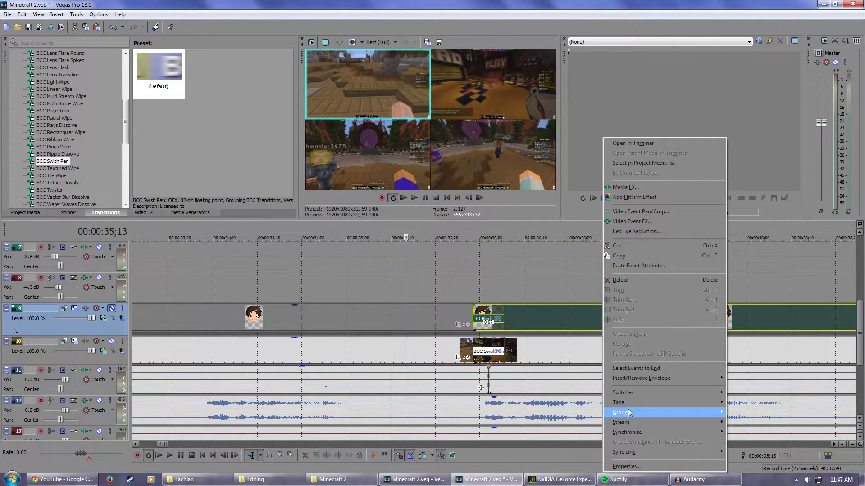
mouse_move(628, 405)
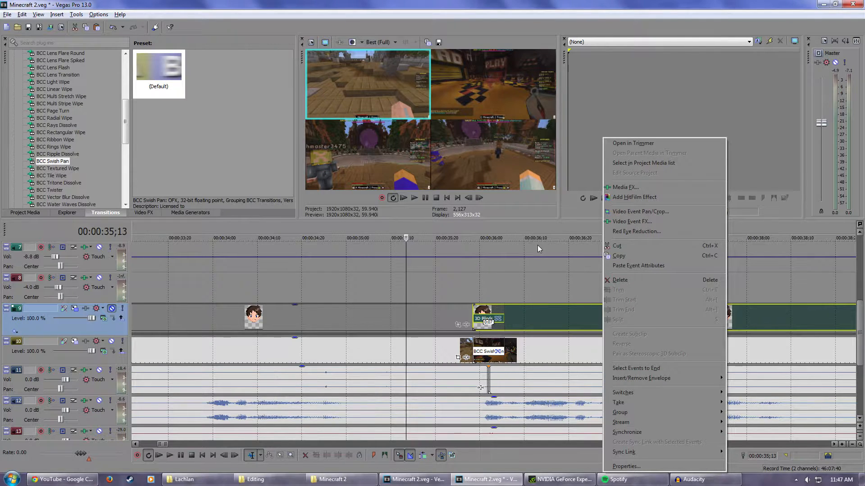
left_click(511, 3)
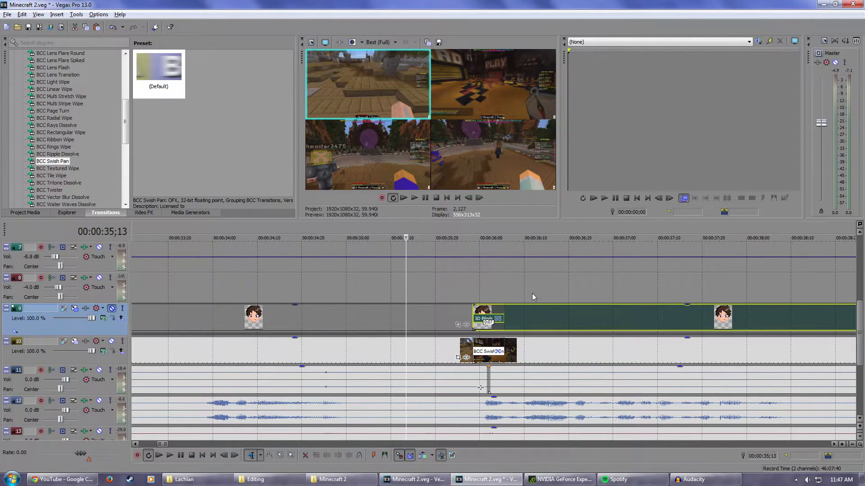
left_click(547, 234)
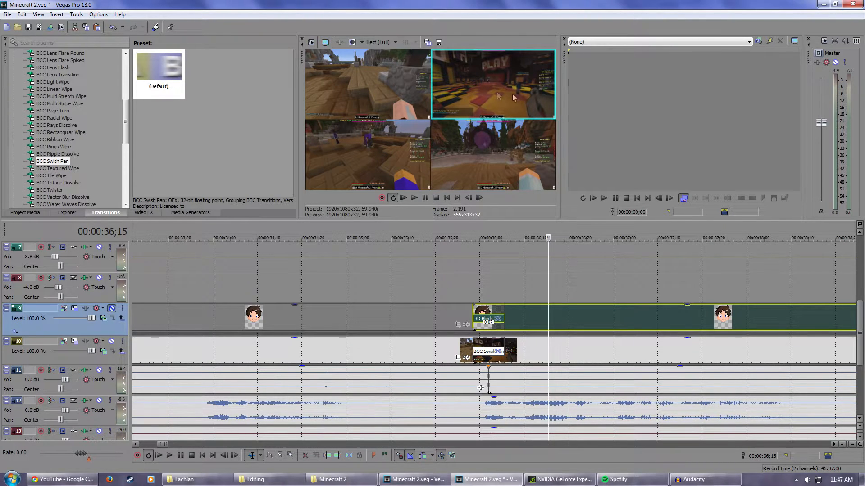
- Switch the second avatar event at the 00:00:36 cut to the Clonkex take
scroll(522, 346, "down", 4)
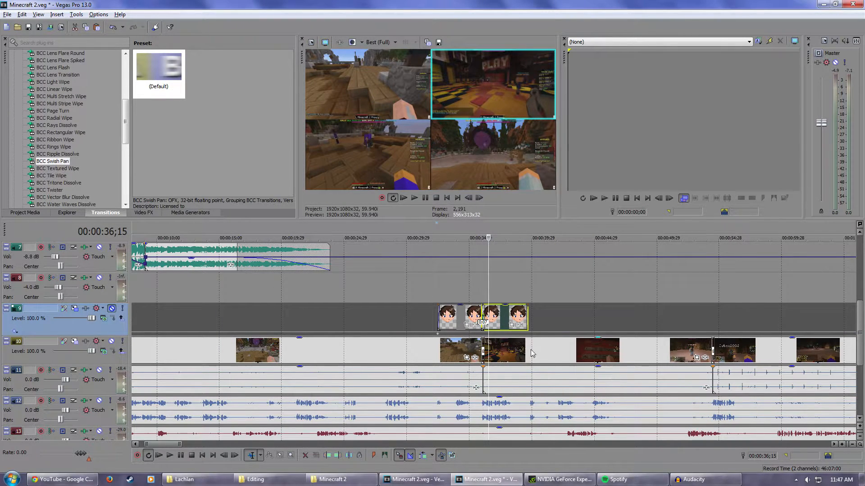
scroll(532, 353, "up", 3)
right_click(529, 316)
mouse_move(563, 402)
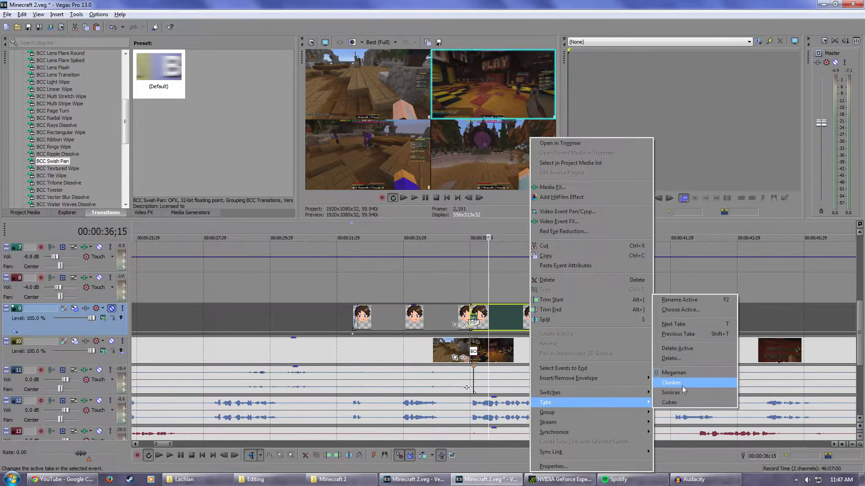
left_click(682, 388)
left_click(426, 230)
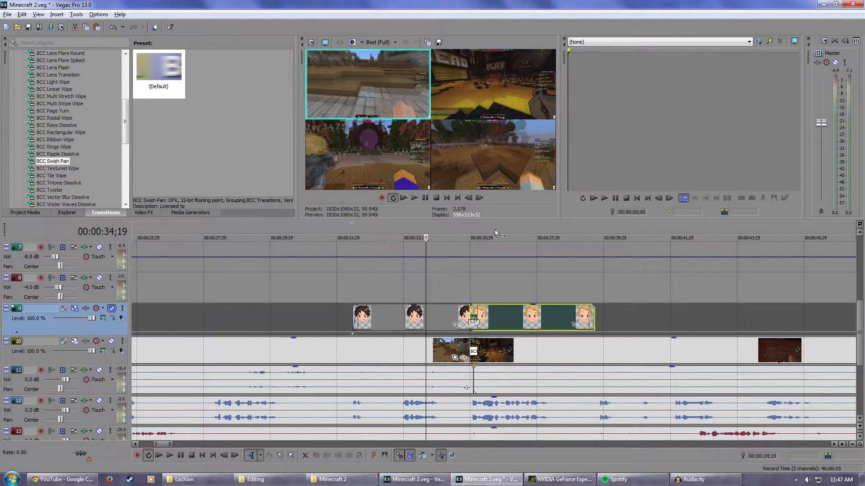
- Return the second avatar event to the Megaman take and copy both avatar events
scroll(638, 299, "down", 3)
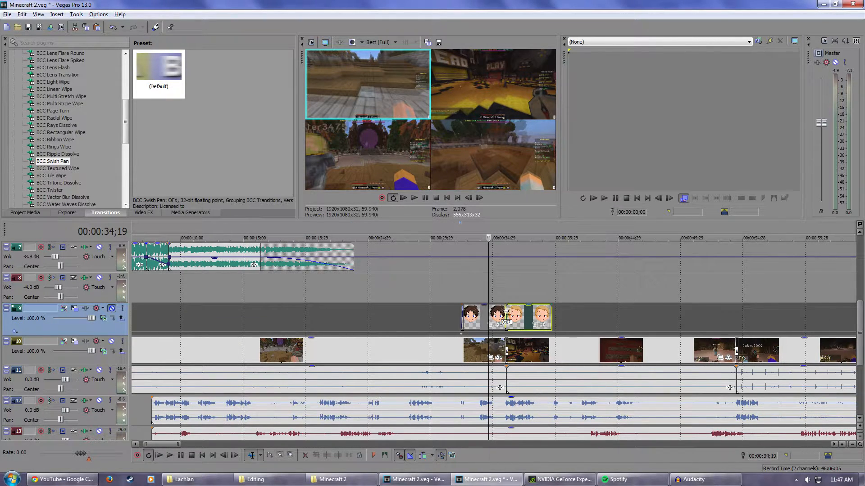
scroll(507, 312, "up", 4)
right_click(615, 318)
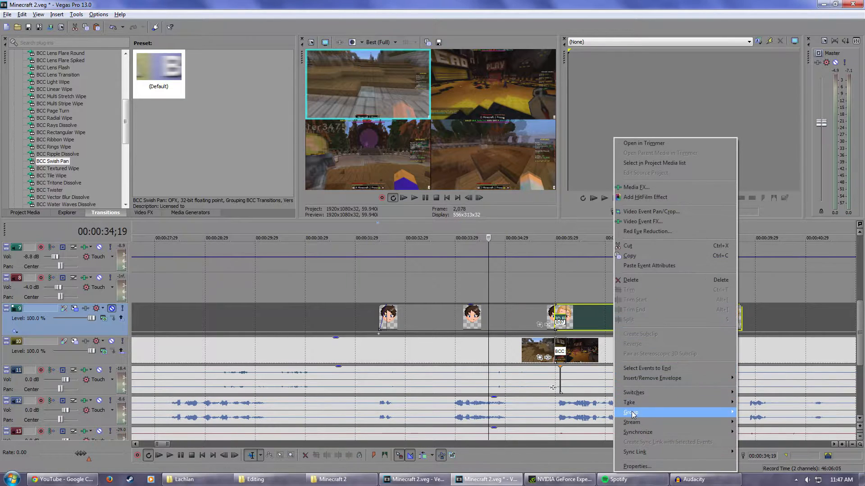
mouse_move(716, 403)
left_click(762, 373)
left_click(500, 324, "ctrl")
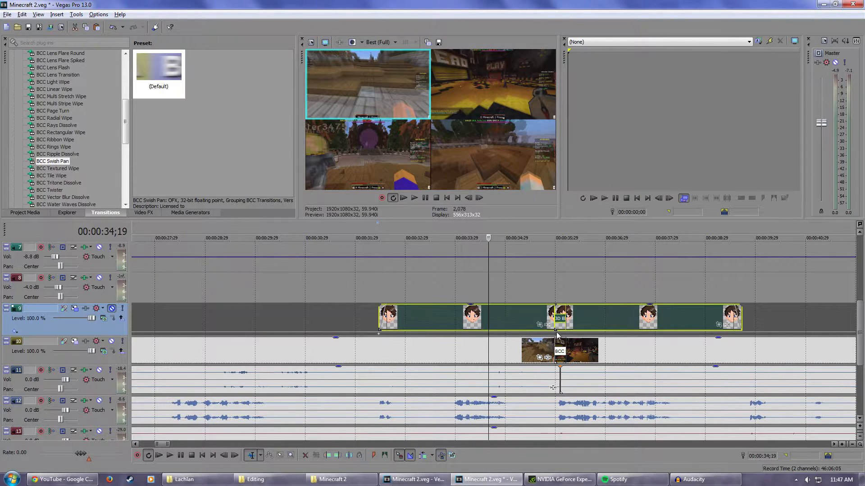
- Set only the second avatar event at the 00:00:36 cut to the Clonkex take
left_click(604, 322)
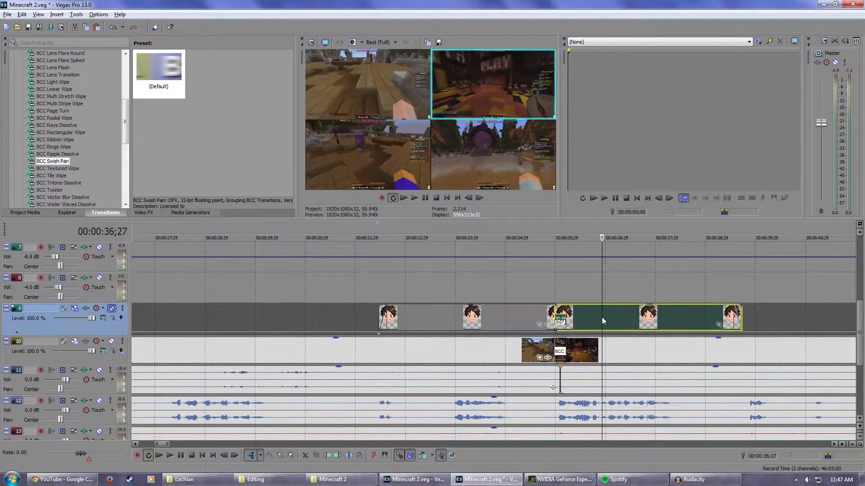
right_click(604, 322)
mouse_move(716, 402)
left_click(770, 386)
- Paste the copied avatar events on track 9 and align their overlap with the next camera cut near 00:00:54
scroll(631, 279, "down", 5)
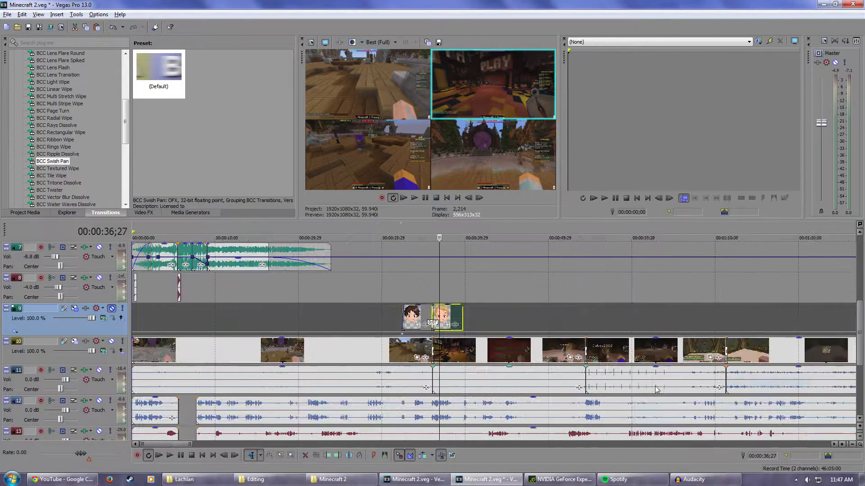
scroll(611, 287, "up", 5)
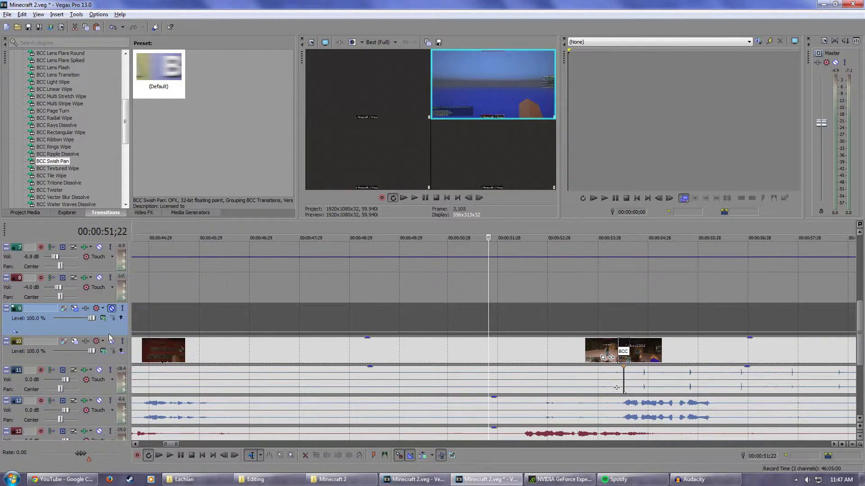
left_click(106, 300)
left_click(113, 328)
key("ctrl+v")
left_click_drag(532, 321, 487, 319)
- Set the first pasted avatar event to the Clonkex take and the second to the Cubex take
left_click(487, 320)
right_click(486, 320)
mouse_move(563, 402)
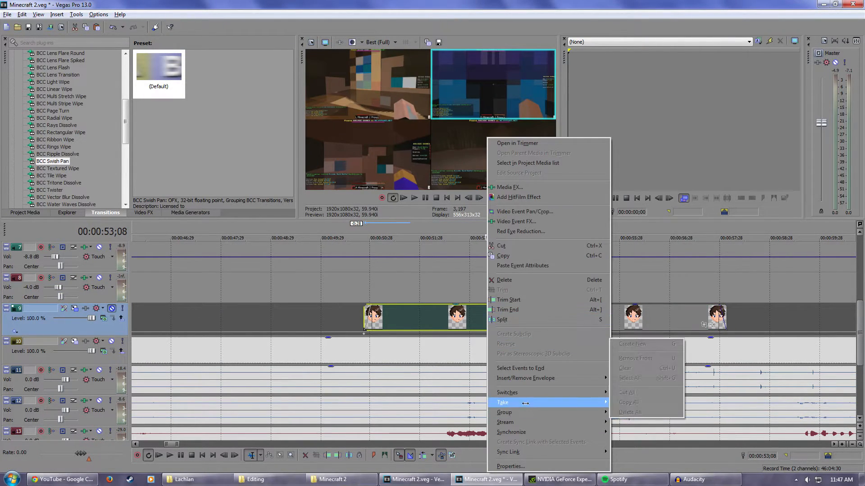
left_click(644, 390)
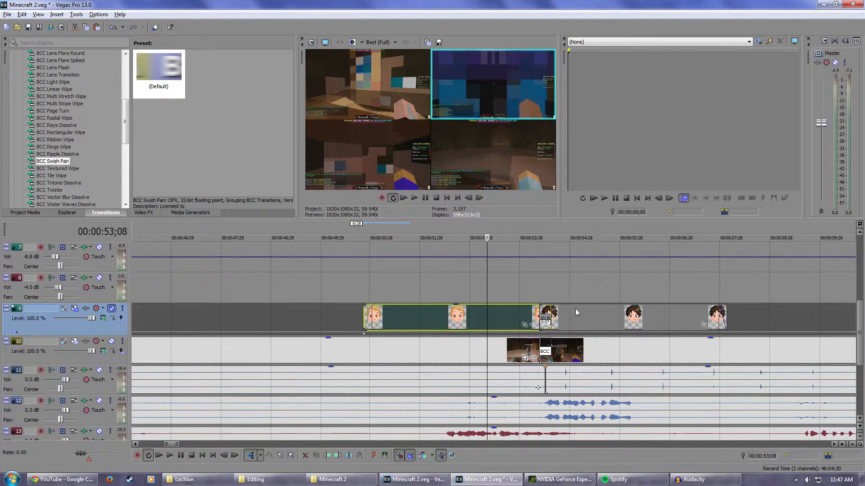
left_click(594, 320)
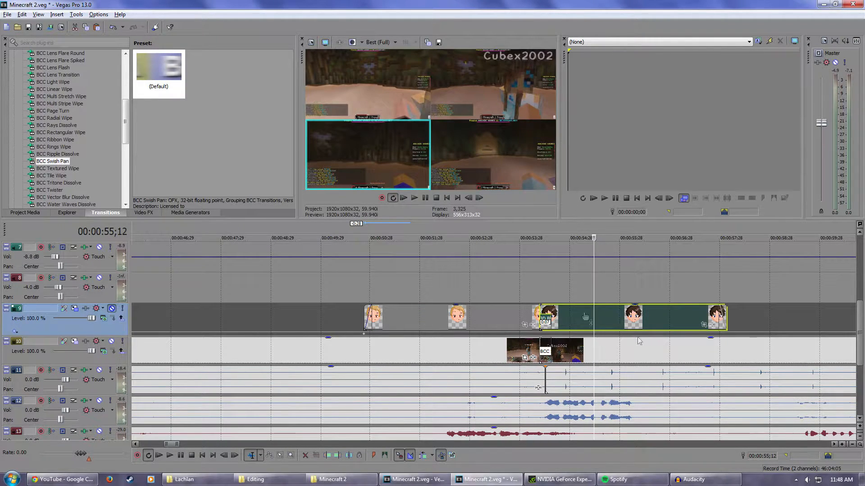
right_click(622, 321)
mouse_move(653, 402)
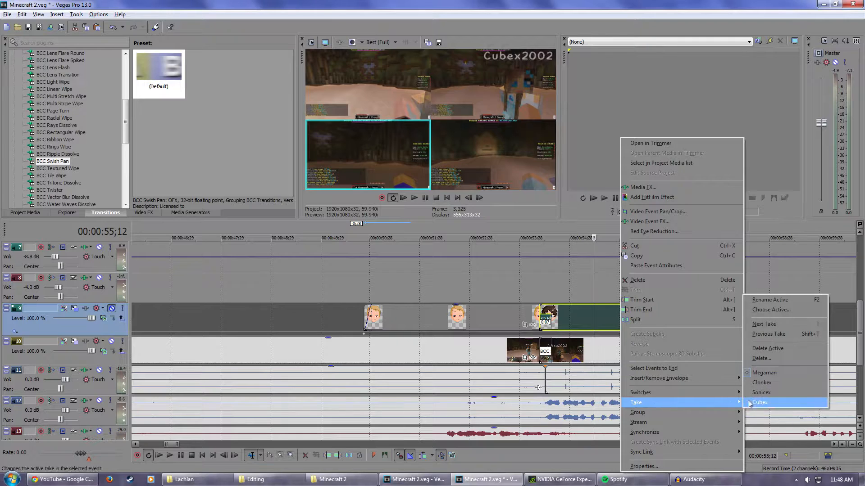
left_click(748, 403)
scroll(606, 304, "down", 8)
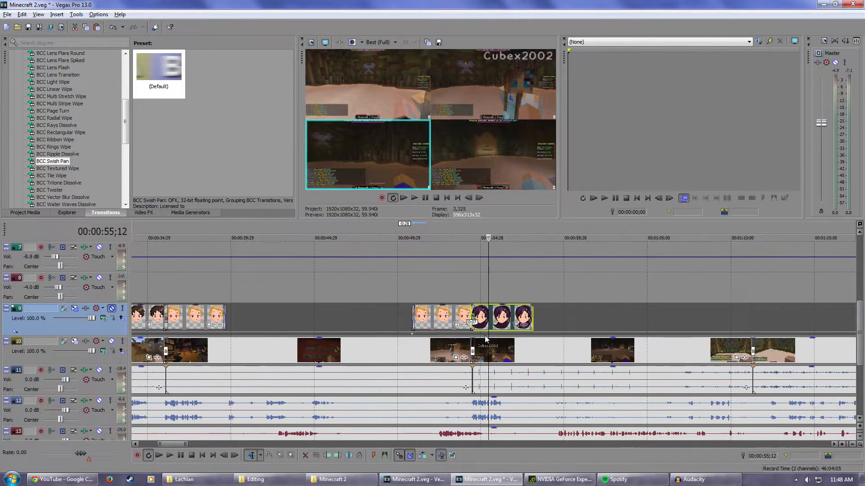
- Paste the copied avatar events at the camera cut near 00:01:11, align their overlap with it, and set the first to the Sonicex take
left_click(595, 232)
key("ctrl+v")
scroll(597, 252, "up", 8)
left_click_drag(337, 321, 320, 320)
right_click(226, 314)
mouse_move(245, 403)
left_click(391, 402)
left_click(385, 315)
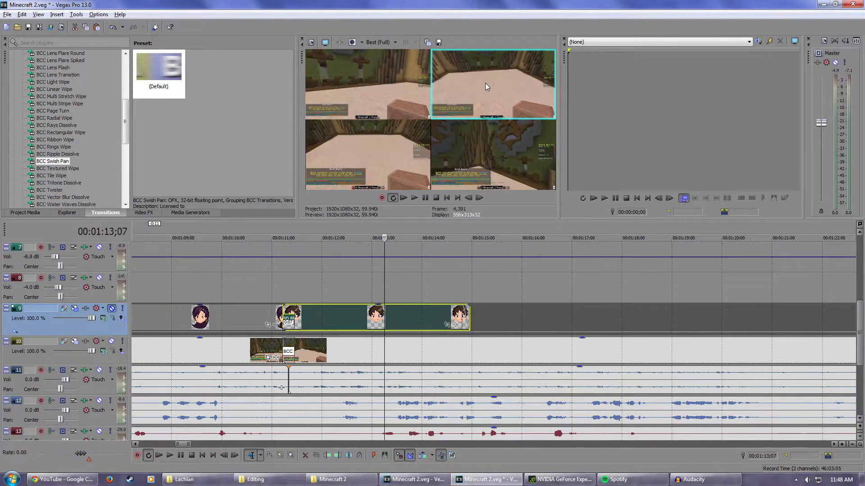
- Set the second avatar event at the 00:01:11 cut to the Clonkex take
right_click(385, 315)
mouse_move(436, 402)
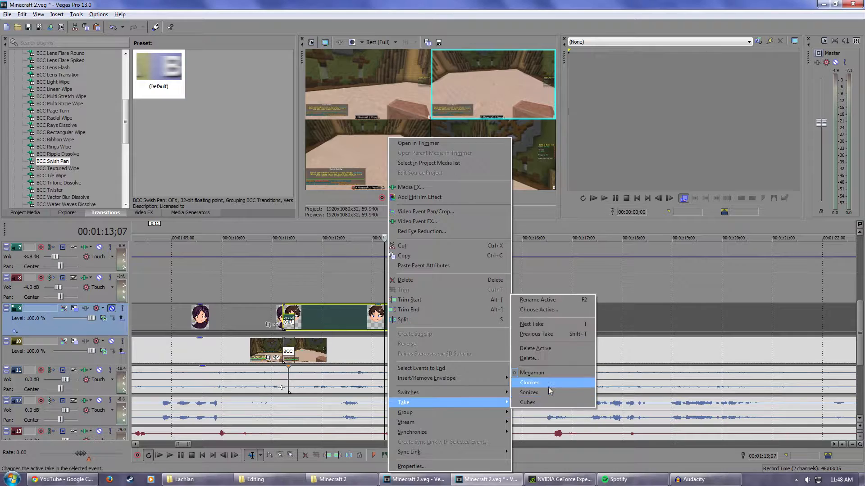
left_click(547, 385)
- Compare this project's avatar track with the avatar placement in the other open Minecraft 2 project, and return
scroll(531, 412, "down", 10)
scroll(527, 400, "down", 8)
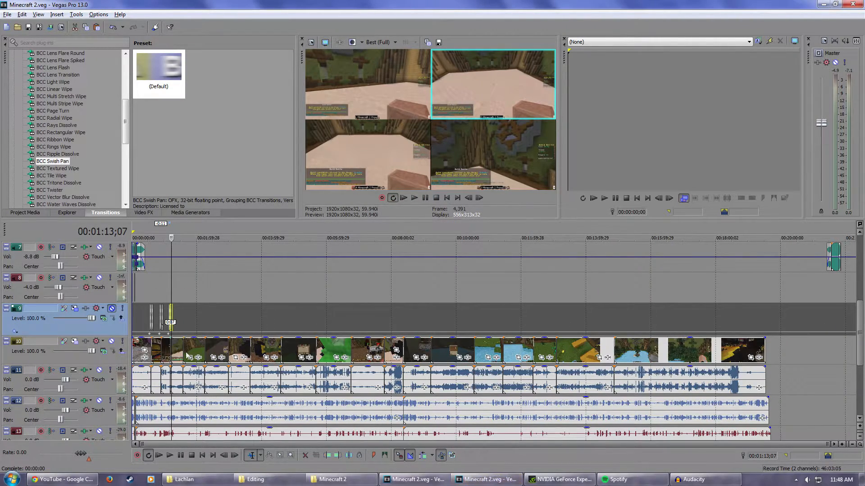
scroll(232, 391, "up", 2)
scroll(403, 406, "down", 2)
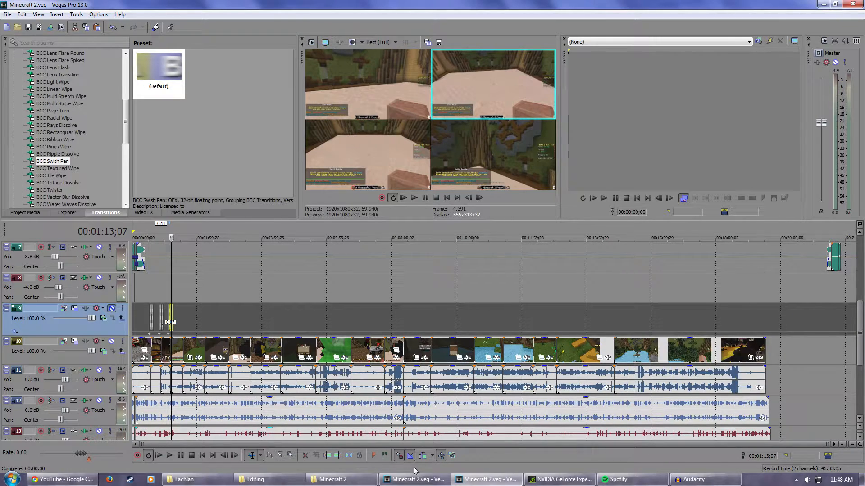
left_click(416, 479)
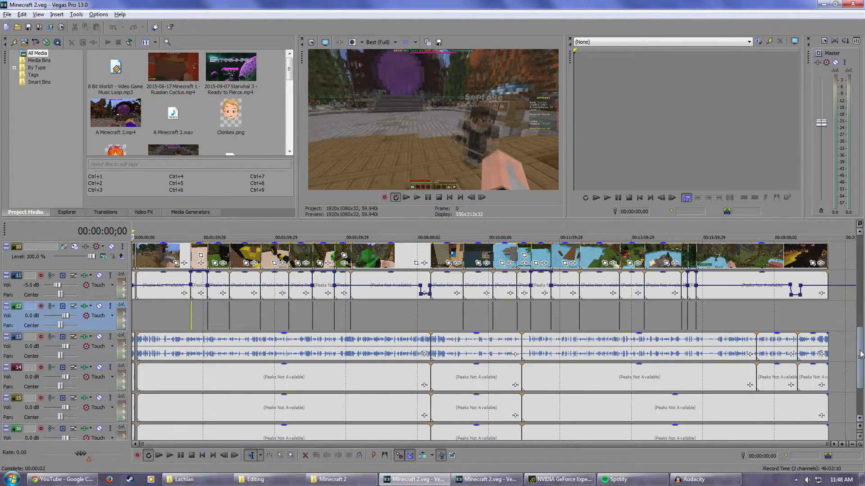
scroll(860, 355, "up", 1)
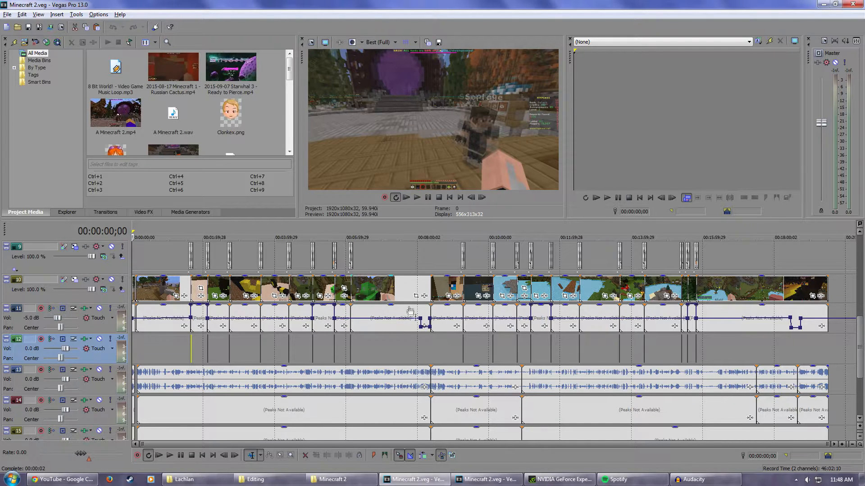
left_click(489, 478)
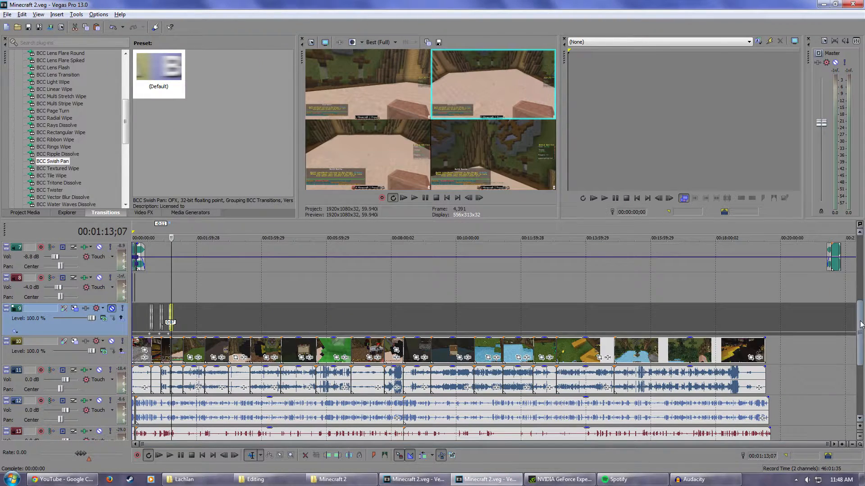
scroll(860, 325, "down", 1)
- Paste the avatar events on track 9 and align their overlap with the camera cut near 00:01:35
scroll(210, 250, "up", 10)
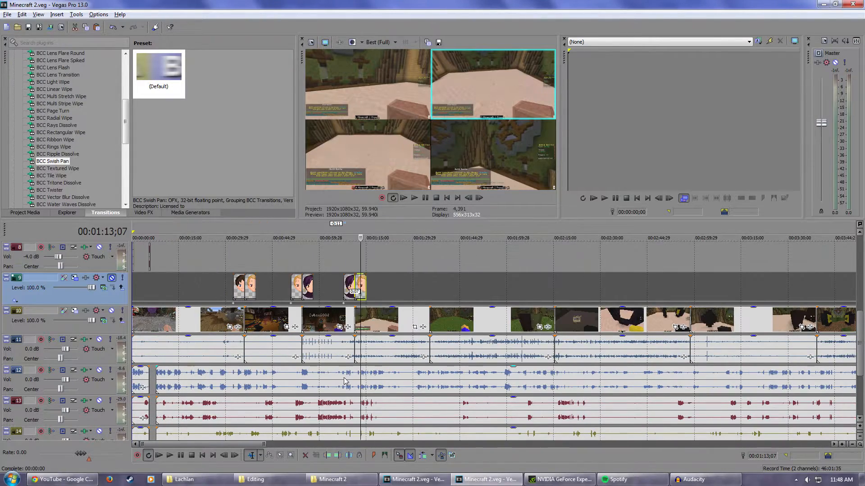
left_click(567, 229)
key("ctrl+v")
scroll(584, 286, "up", 3)
left_click_drag(402, 294, 500, 296)
- Set the first avatar event at the 00:01:35 cut to the Clonkex take and the second to the Sonicex take
right_click(499, 296)
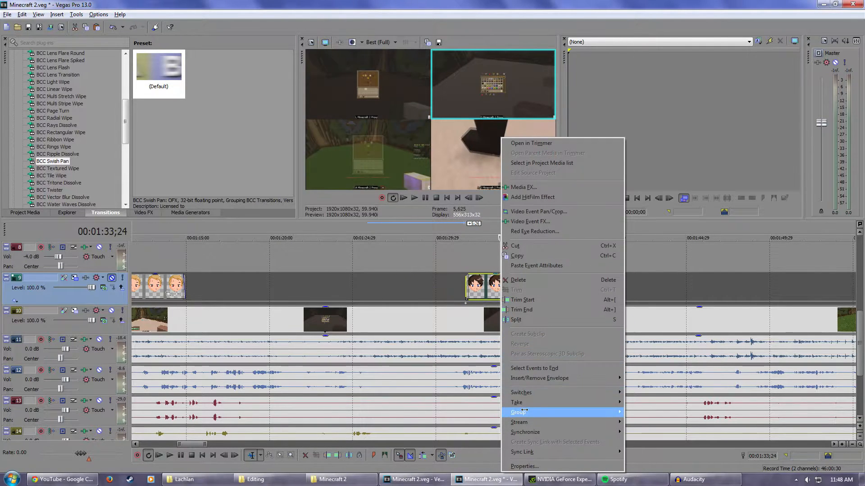
mouse_move(518, 402)
left_click(644, 384)
right_click(541, 288)
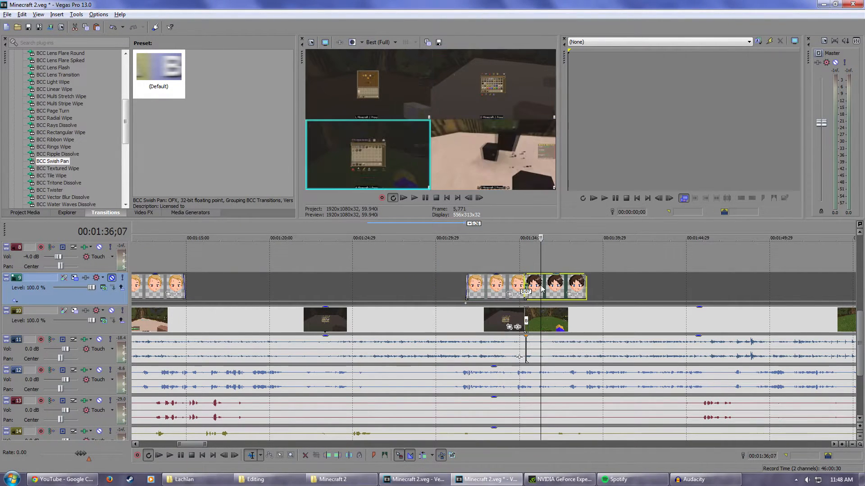
mouse_move(594, 403)
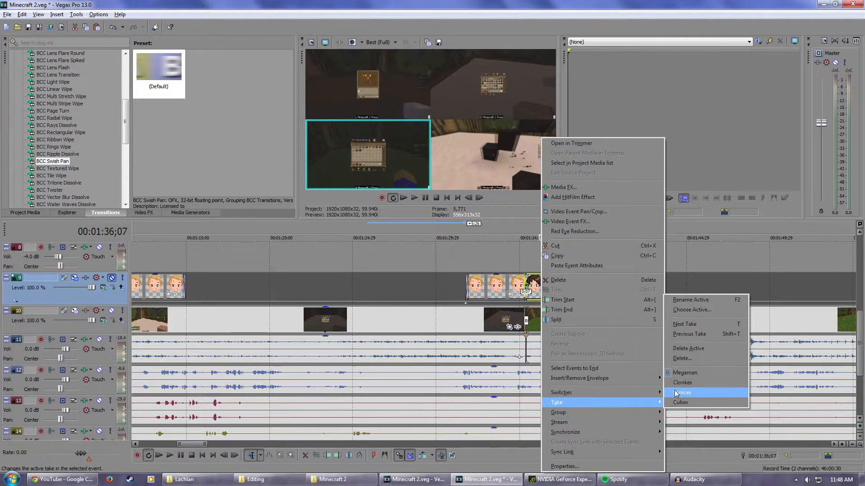
left_click(689, 393)
scroll(357, 309, "down", 5)
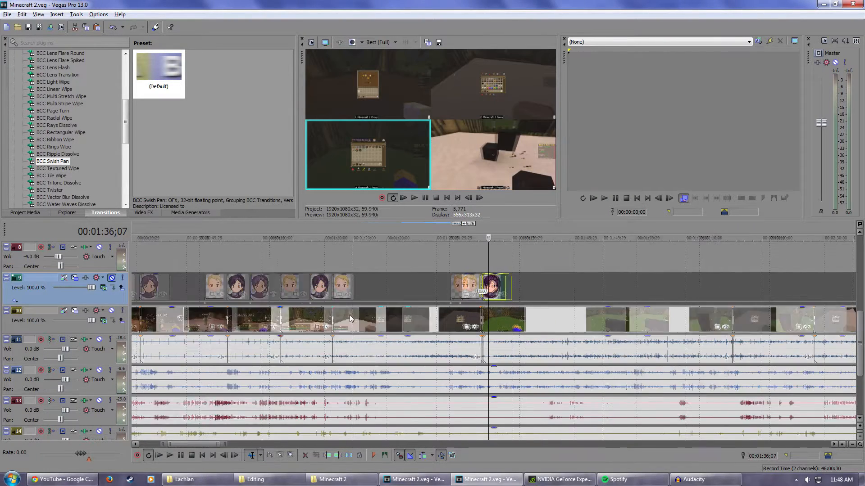
- Paste the avatar events at the camera cut near 00:02:15 and set the first one to the Sonicex take
scroll(172, 265, "down", 5)
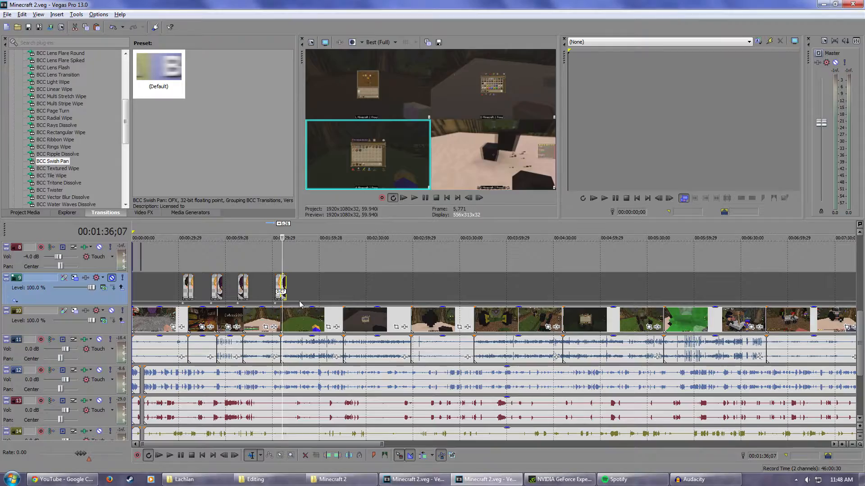
left_click(329, 228)
key("space")
scroll(379, 337, "up", 5)
key("ctrl+v")
right_click(534, 288)
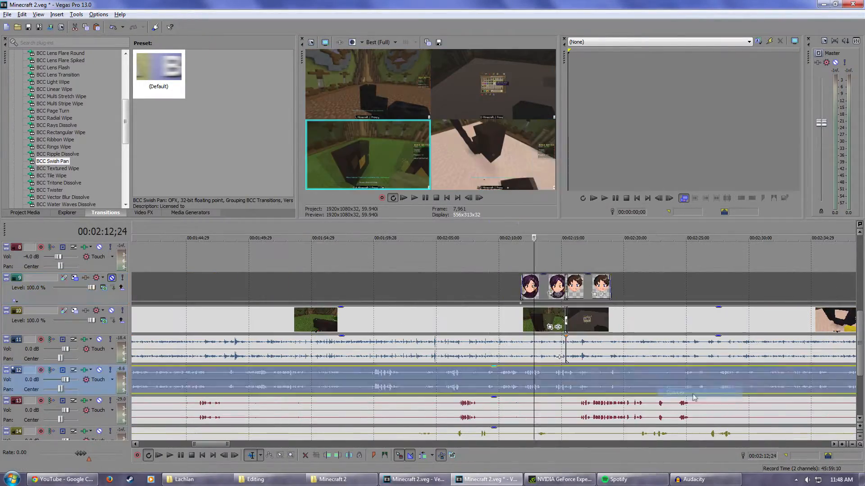
left_click(698, 393)
- Paste avatar event pairs on track 9 at the following camera cuts, up to the one near 00:03:38
mouse_move(631, 478)
key("ctrl+v")
left_click(543, 285)
scroll(542, 289, "down", 3)
key("ctrl+v")
scroll(488, 288, "up", 4)
key("ctrl+v")
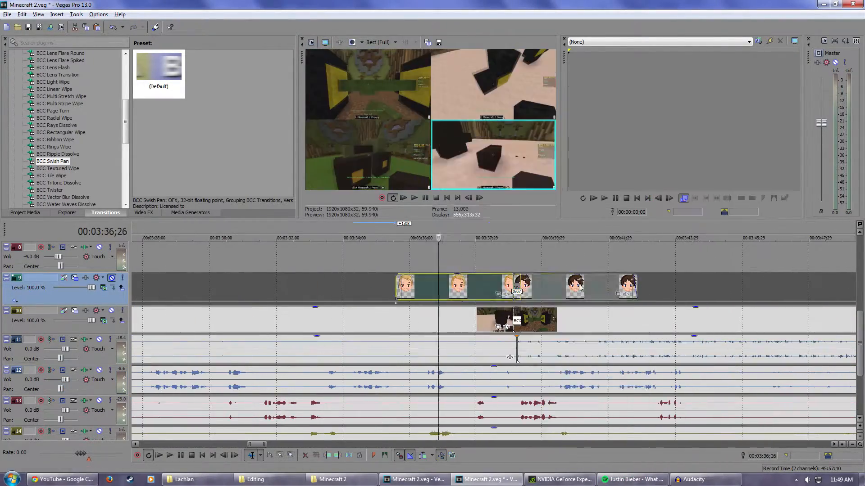
- Continue pasting avatar event pairs toward the cut near 00:06:45, using the Sonicex take where that camera is shown
key("ctrl+v")
key("ctrl+v")
right_click(531, 287)
left_click(696, 392)
key("ctrl+v")
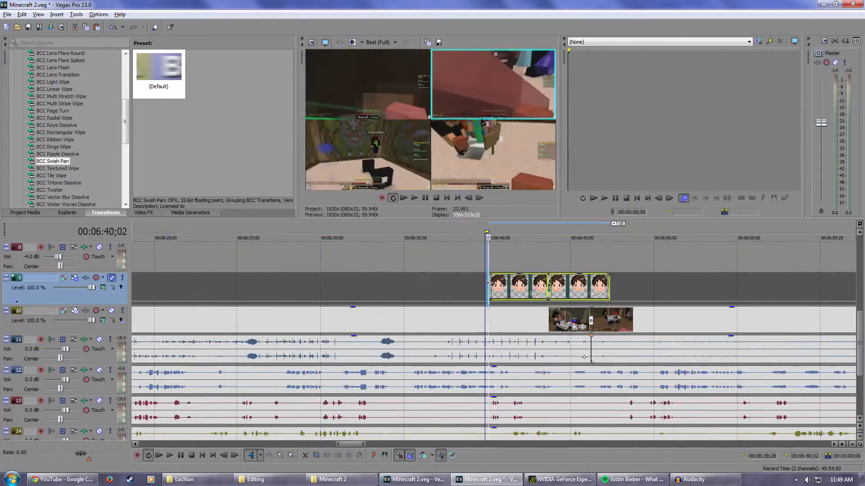
- Place avatar event pairs at the camera cuts near 00:06:45, 00:07:45 and 00:09:12 on track 9
left_click(522, 287)
scroll(522, 286, "up", 3)
left_click(748, 285)
scroll(748, 286, "down", 3)
key("ctrl+v")
scroll(511, 329, "up", 3)
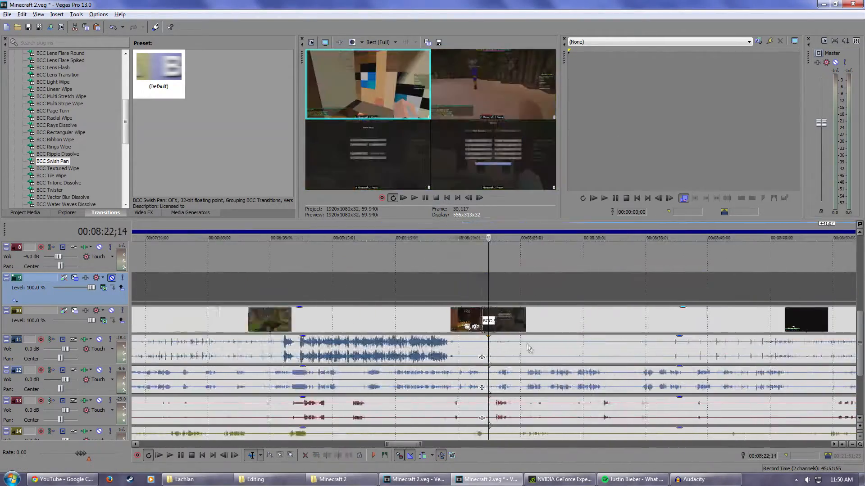
- Check the footage around the cut near 00:08:22 and save the project
scroll(457, 340, "down", 3)
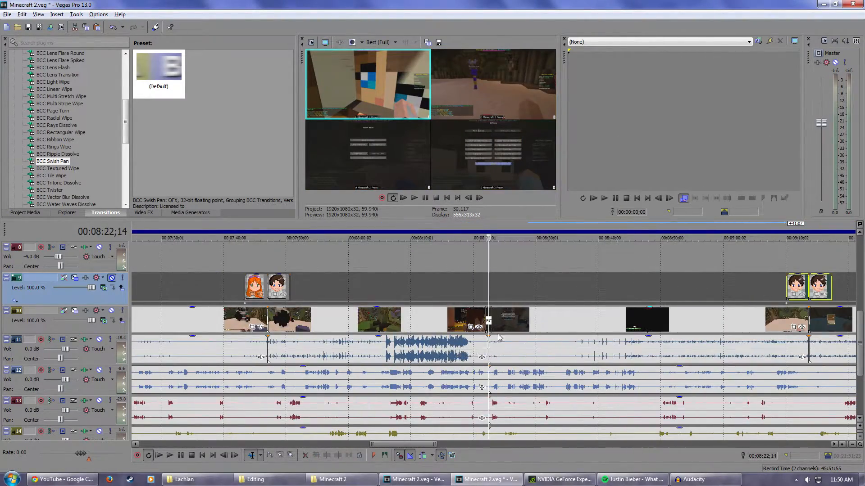
left_click(461, 224)
left_click(530, 228)
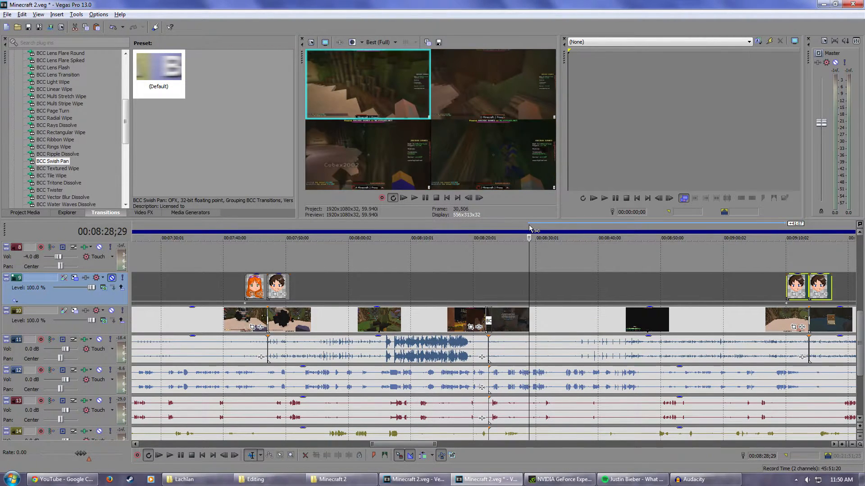
scroll(489, 315, "up", 3)
key("ctrl+s")
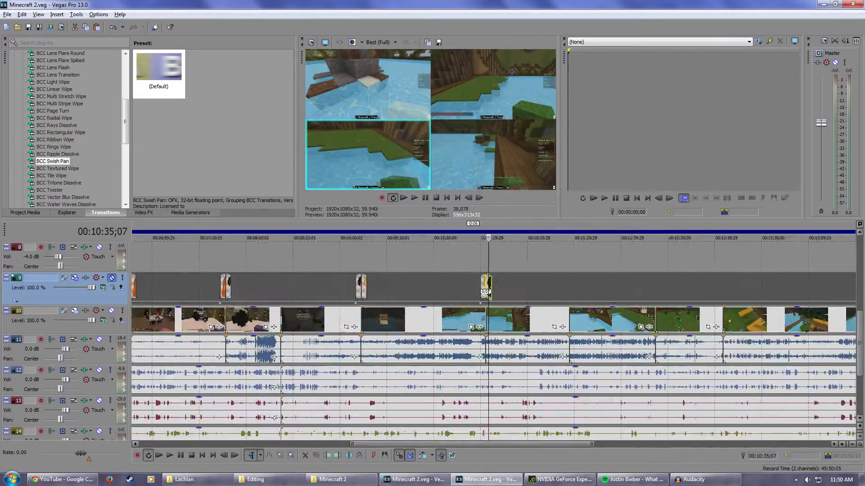
- Set an avatar event to the Clonkex take and place avatar pairs at the remaining cuts, up to 00:14:53
right_click(377, 288)
left_click(531, 383)
left_click(445, 292)
scroll(488, 289, "down", 3)
left_click(488, 288)
scroll(614, 289, "down", 10)
left_click(632, 480)
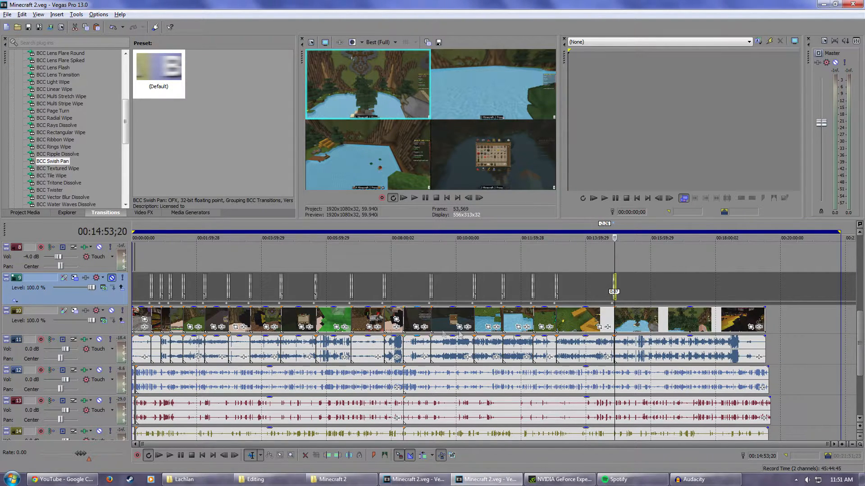
- Examine the avatar track and main footage around 00:08:35, where no overlay is placed
left_click(410, 235)
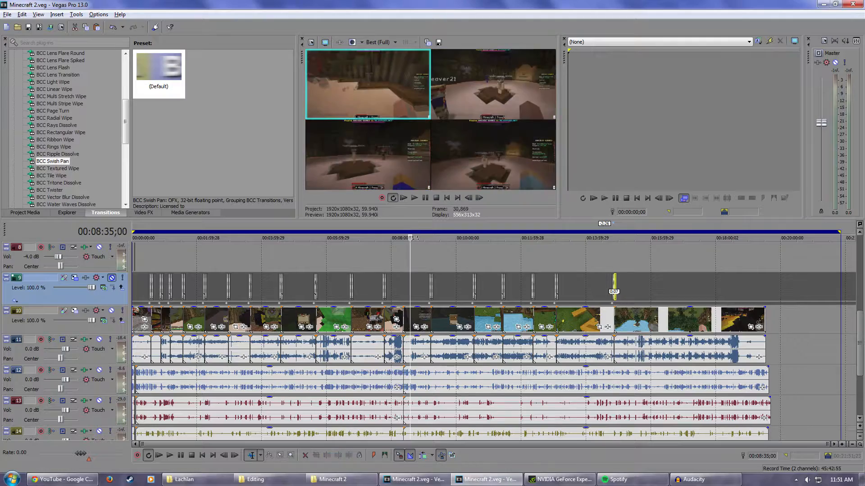
scroll(415, 238, "up", 4)
scroll(412, 249, "up", 4)
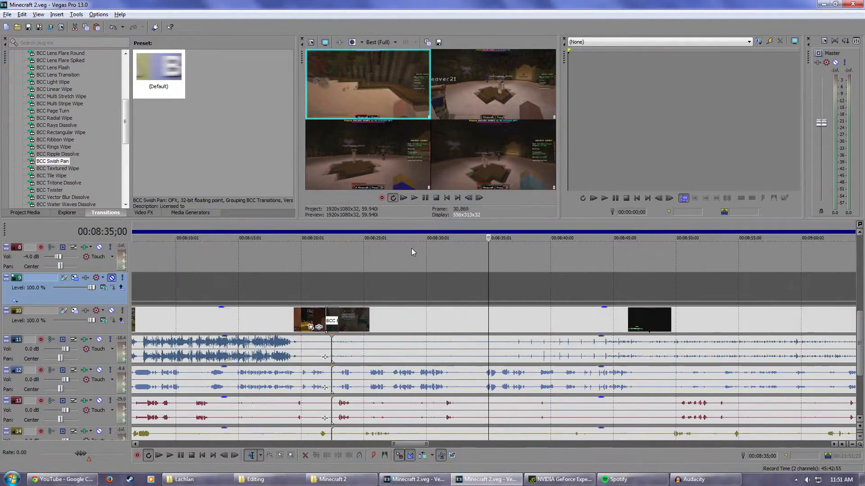
scroll(409, 258, "down", 4)
scroll(408, 263, "down", 5)
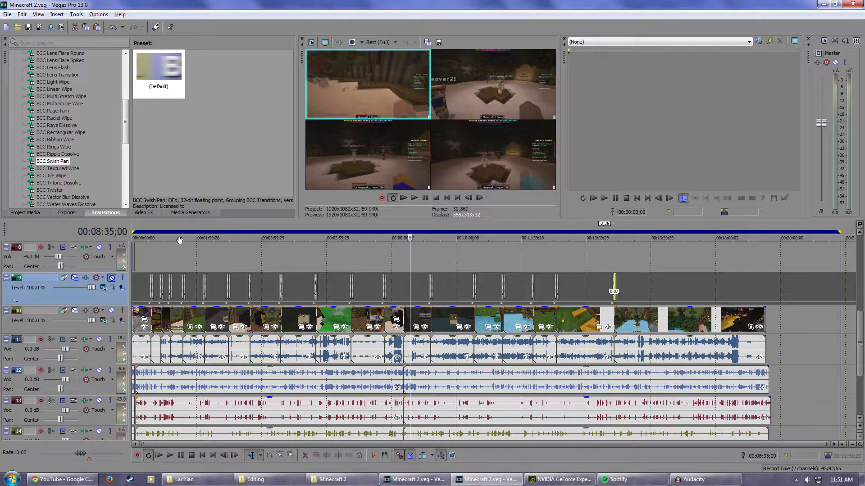
- Clear the short sound event from the start of track 8
left_click(138, 235)
scroll(210, 316, "up", 5)
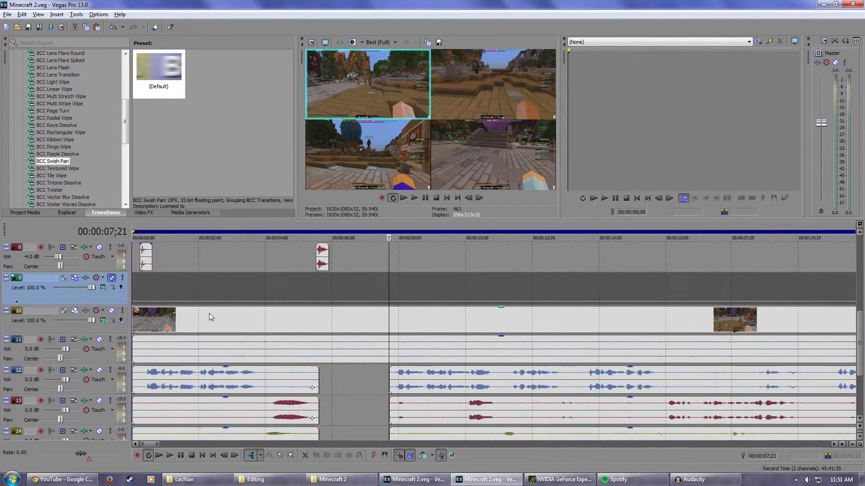
left_click(146, 256)
left_click_drag(147, 256, 353, 317)
left_click_drag(859, 367, 859, 337)
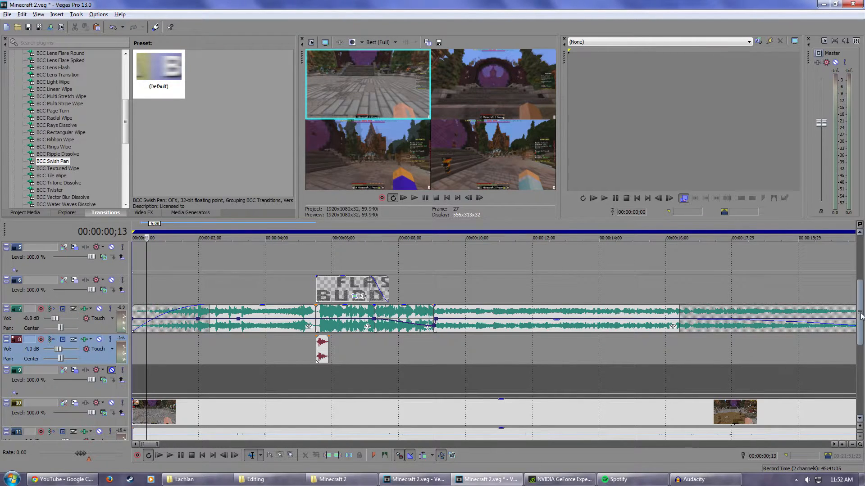
left_click_drag(859, 330, 859, 361)
scroll(454, 371, "down", 3)
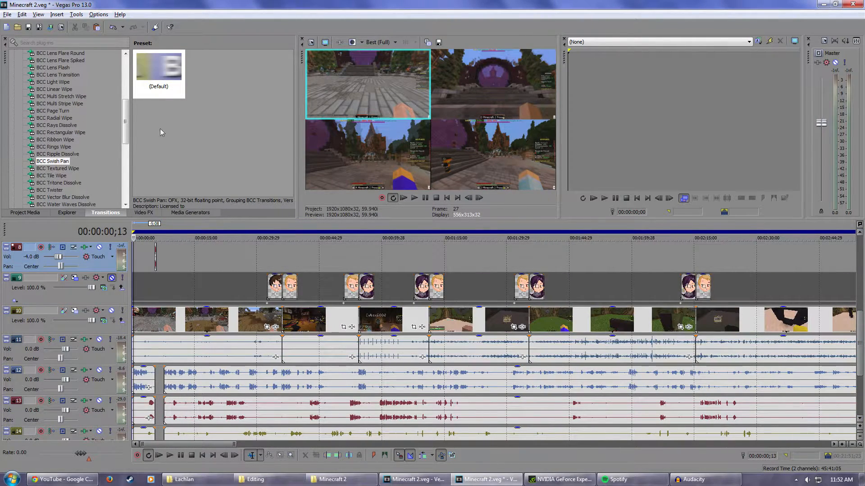
left_click(28, 213)
left_click(106, 213)
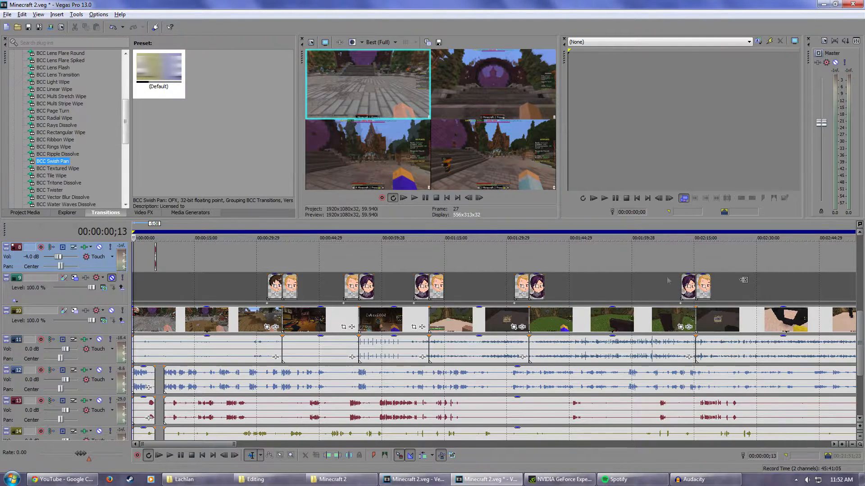
left_click_drag(854, 318, 768, 322)
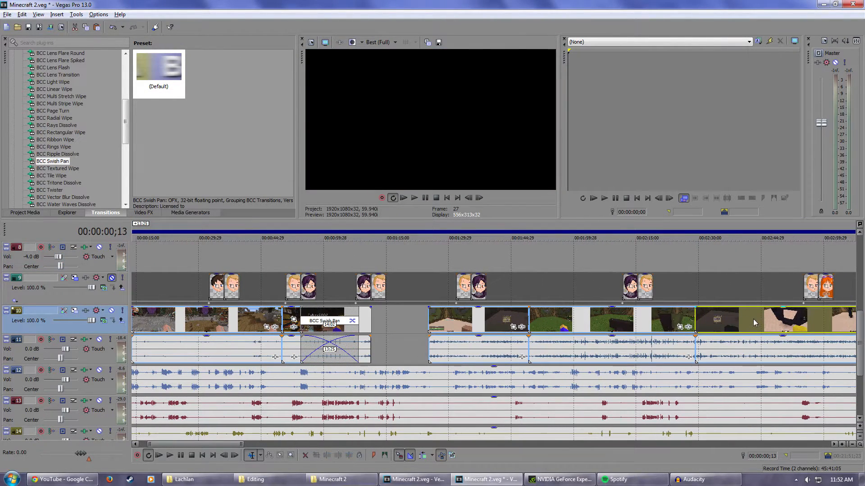
key("ctrl+z")
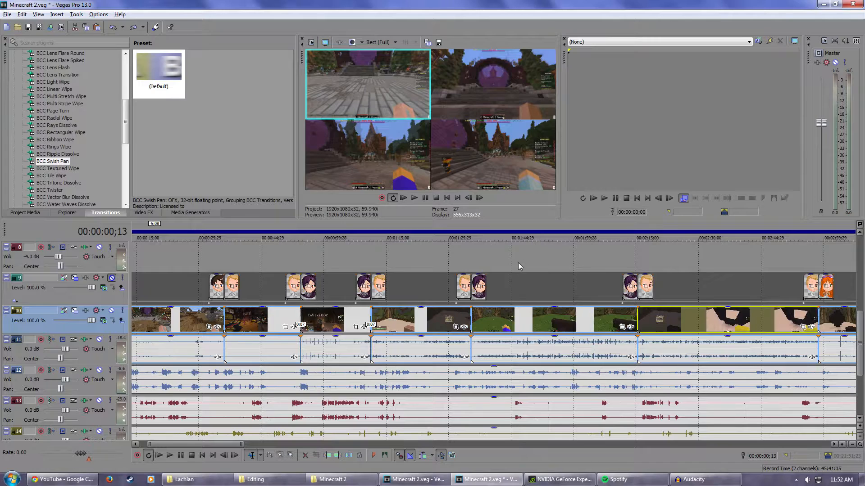
left_click(518, 264)
- Open the take options of the main video clip between the cuts near 00:01:11 and 00:01:35, and dismiss them
left_click(483, 310)
right_click(425, 320)
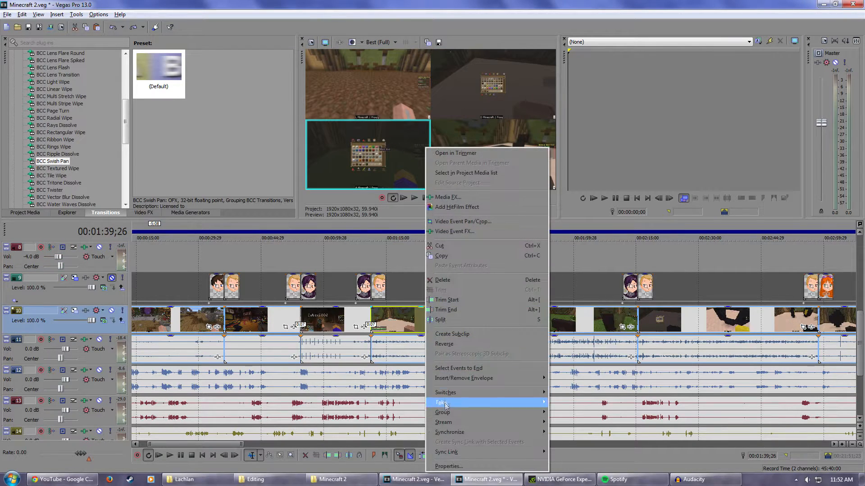
mouse_move(444, 403)
left_click(525, 4)
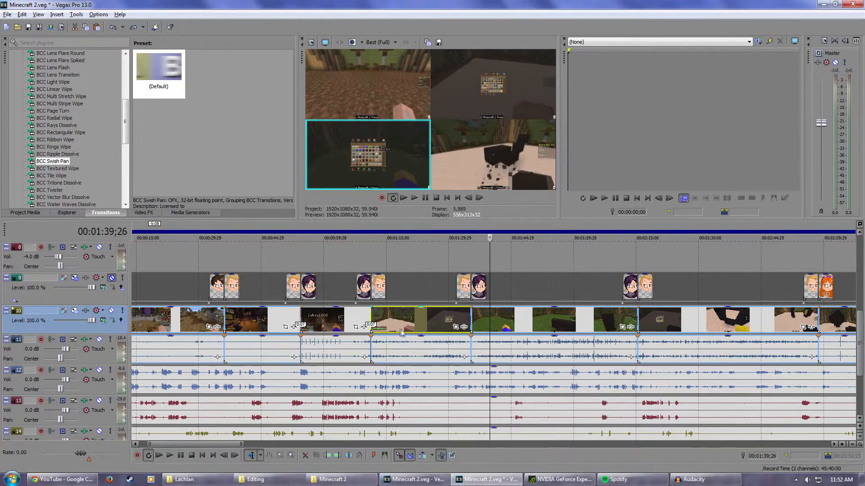
scroll(353, 334, "down", 3)
scroll(355, 336, "up", 4)
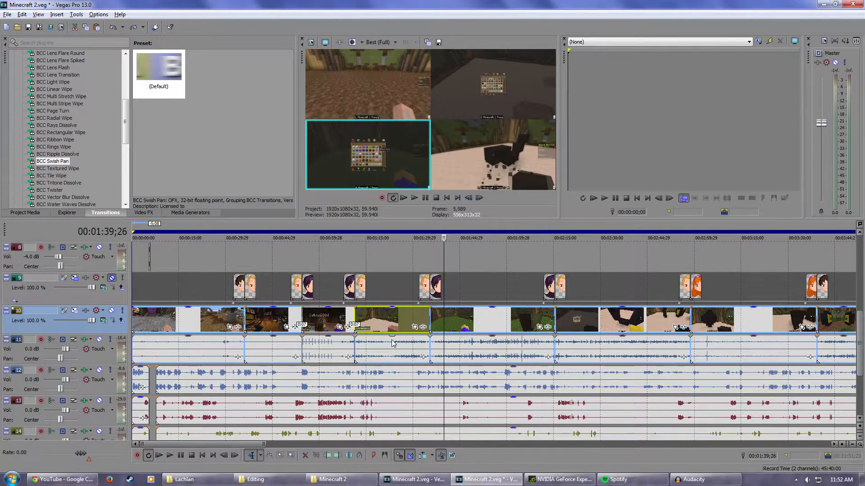
scroll(394, 344, "down", 2)
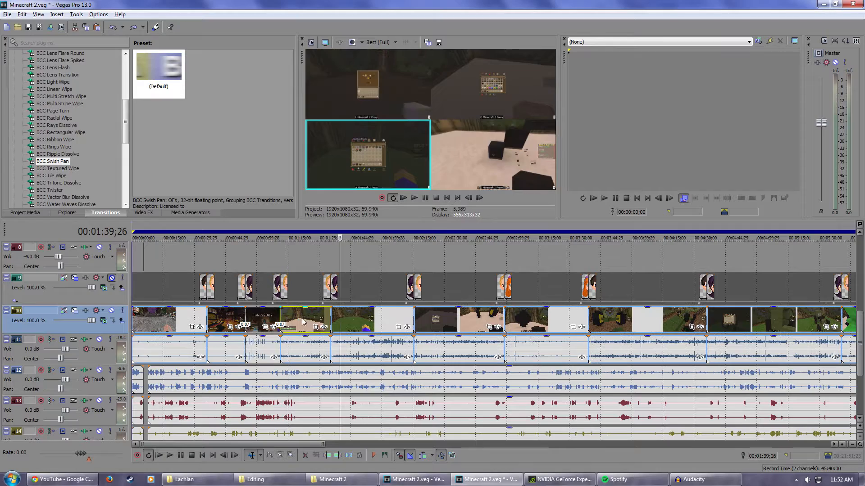
scroll(164, 360, "up", 2)
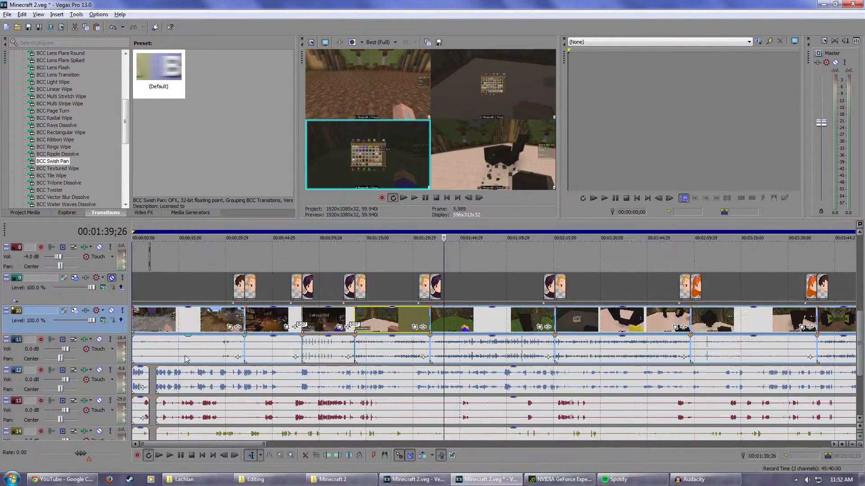
- Insert an audio track between tracks 11 and 12 and paste the copied sound effect at the camera cut at 00:00:36;02
right_click(100, 382)
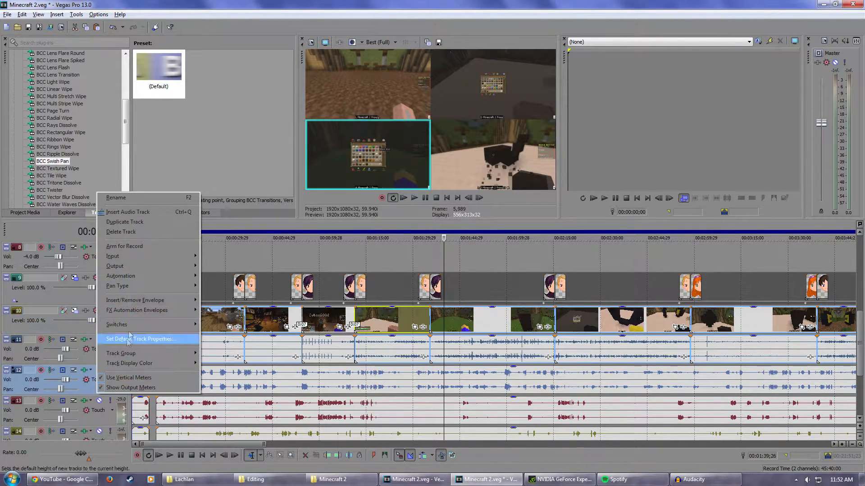
left_click(152, 221)
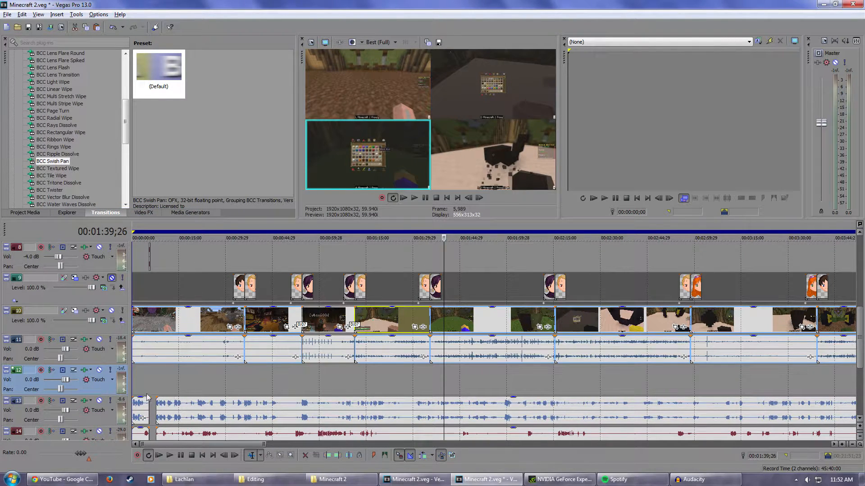
left_click(245, 229)
scroll(313, 373, "up", 5)
scroll(309, 385, "down", 2)
scroll(296, 385, "up", 5)
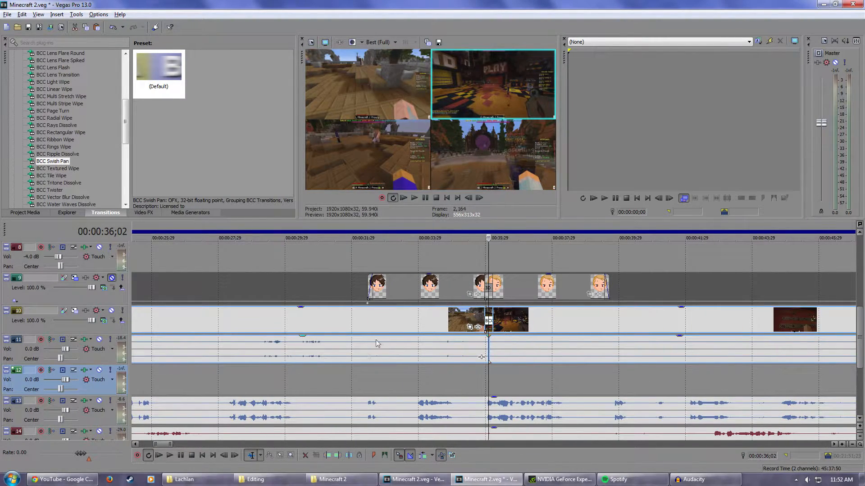
scroll(295, 349, "up", 10)
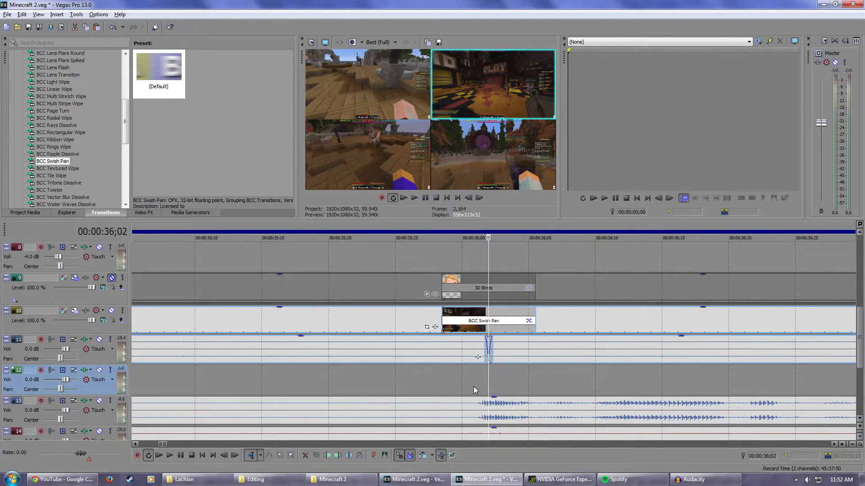
key("ctrl+v")
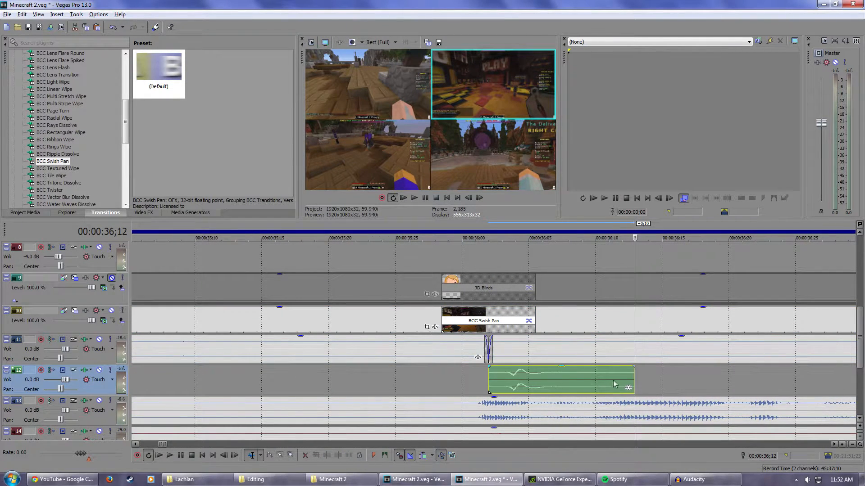
- Shift the sound effect event 4 frames earlier so it lines up with the start of the Swish Pan transition
scroll(503, 393, "up", 2)
scroll(291, 380, "down", 2)
scroll(291, 376, "up", 1)
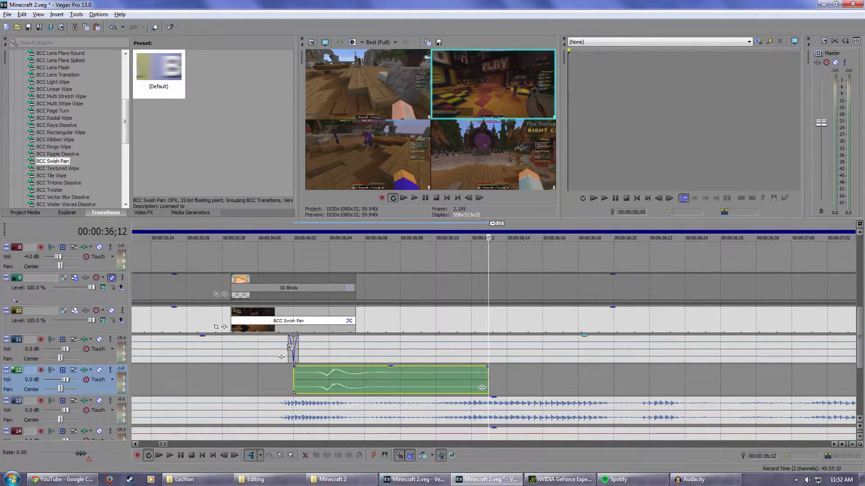
left_click(300, 230)
scroll(344, 306, "up", 1)
scroll(503, 367, "up", 1)
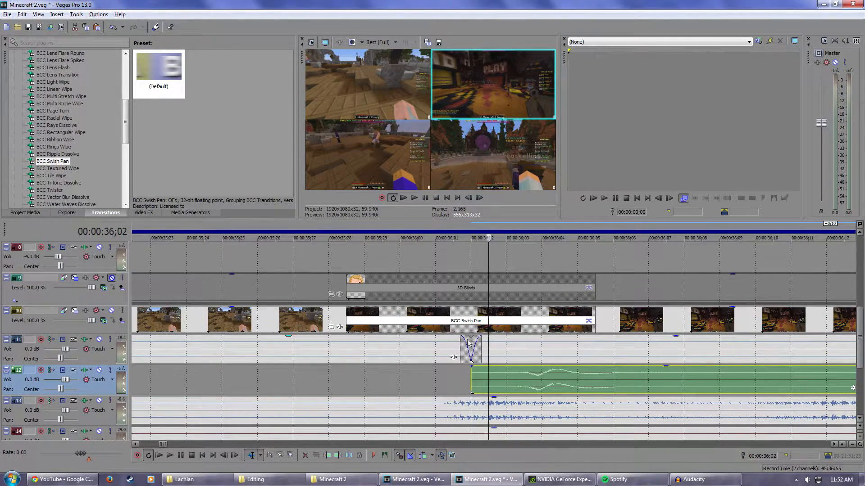
left_click_drag(589, 383, 433, 375)
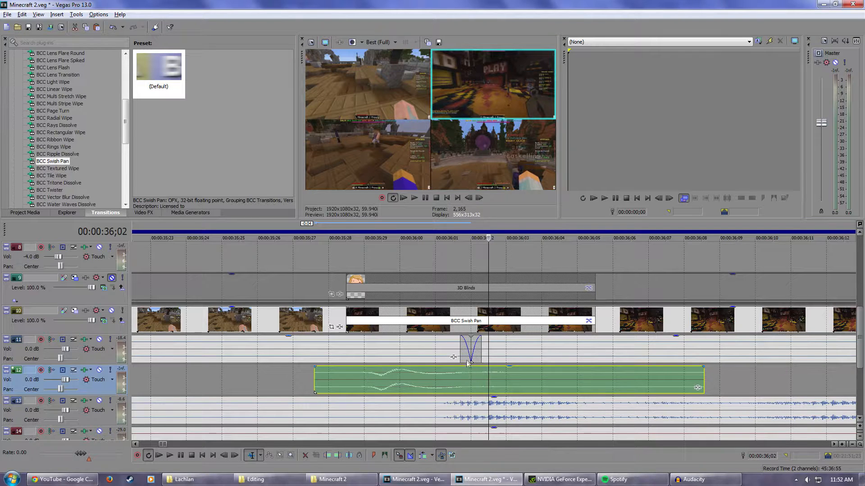
scroll(477, 388, "down", 10)
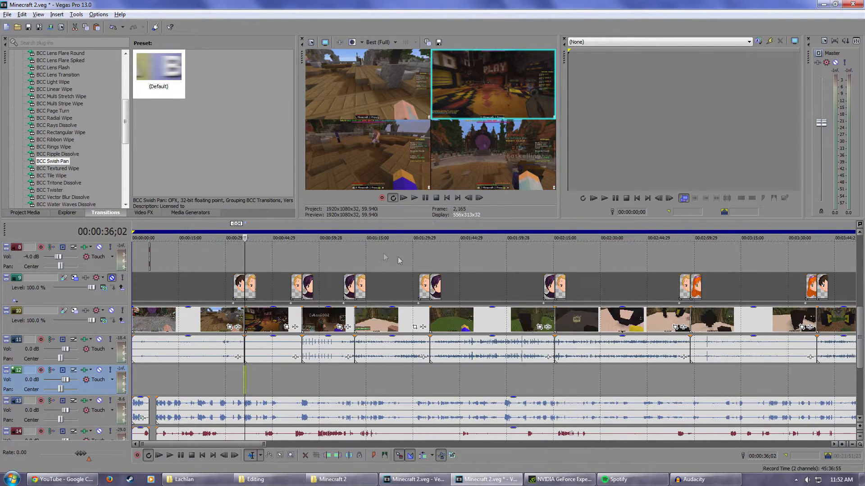
- Place a copy of the sound effect at the cut at 00:00:54;13, starting 4 frames before it
left_click(303, 231)
scroll(423, 378, "up", 10)
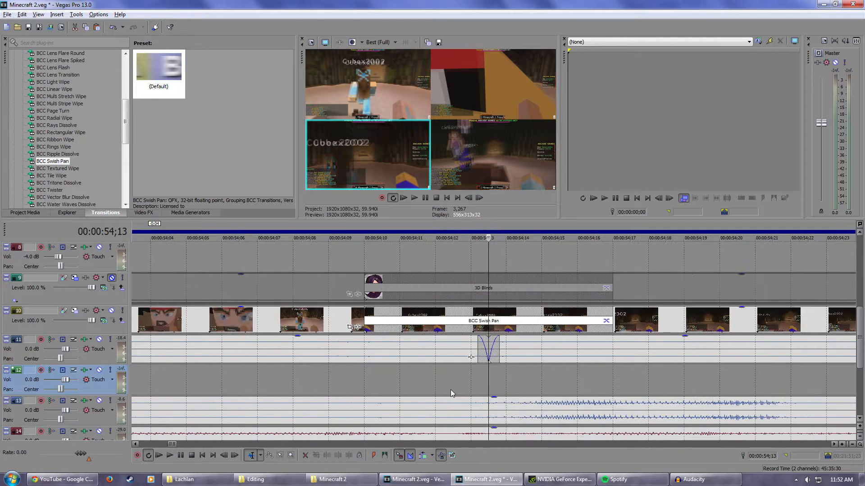
scroll(450, 390, "down", 10)
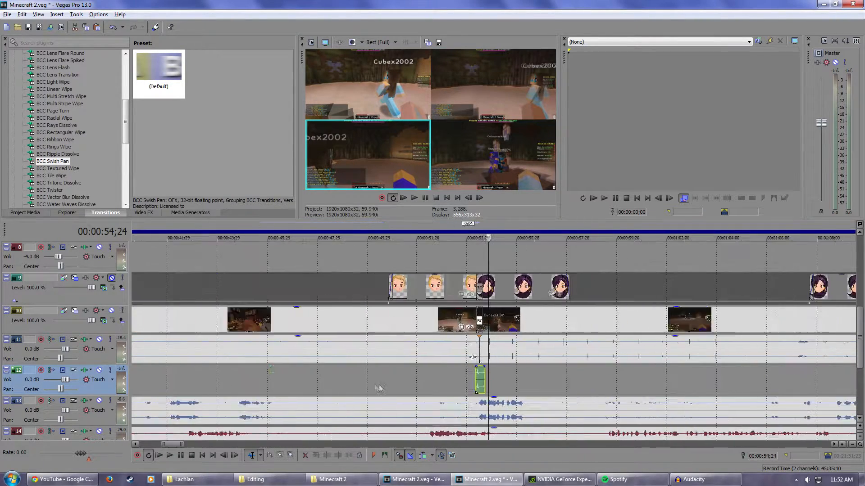
- Paste the sound effect at the cut at 00:01:11;10 and shift it 4 frames earlier
left_click(576, 231)
scroll(487, 385, "up", 10)
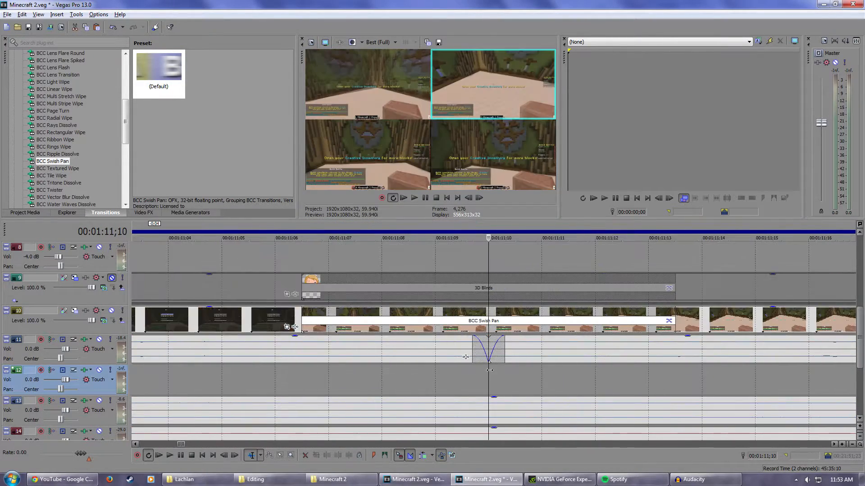
key("ctrl+v")
left_click_drag(508, 384, 356, 382)
scroll(355, 382, "down", 9)
scroll(673, 343, "down", 3)
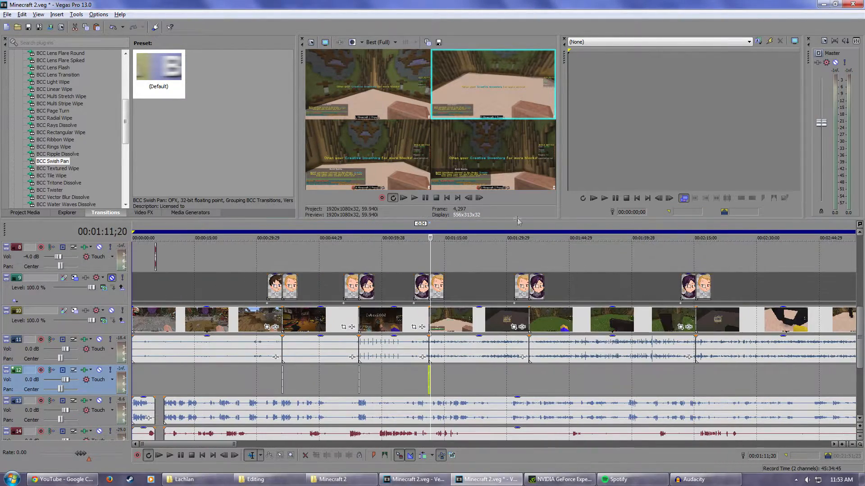
- Paste the sound effect at the cut near 00:01:35 and at the following camera cut, aligned with the transitions
left_click(530, 226)
scroll(536, 386, "up", 10)
key("ctrl+v")
left_click(418, 228)
scroll(488, 385, "up", 10)
key("ctrl+v")
left_click_drag(540, 384, 423, 384)
- Continue placing copies of the sound effect on track 12 at the camera cuts through the middle of the video
left_click(632, 479)
scroll(488, 355, "down", 10)
left_click(588, 228)
scroll(488, 356, "up", 10)
key("ctrl+v")
scroll(488, 356, "down", 10)
left_click(591, 228)
left_click(623, 228)
scroll(482, 356, "down", 8)
left_click(408, 228)
scroll(478, 372, "up", 8)
scroll(477, 372, "down", 8)
- Paste the sound effect at the cut at 00:11:27 and move it slightly earlier to match the Swish Pan transition
left_click(766, 229)
scroll(482, 372, "up", 10)
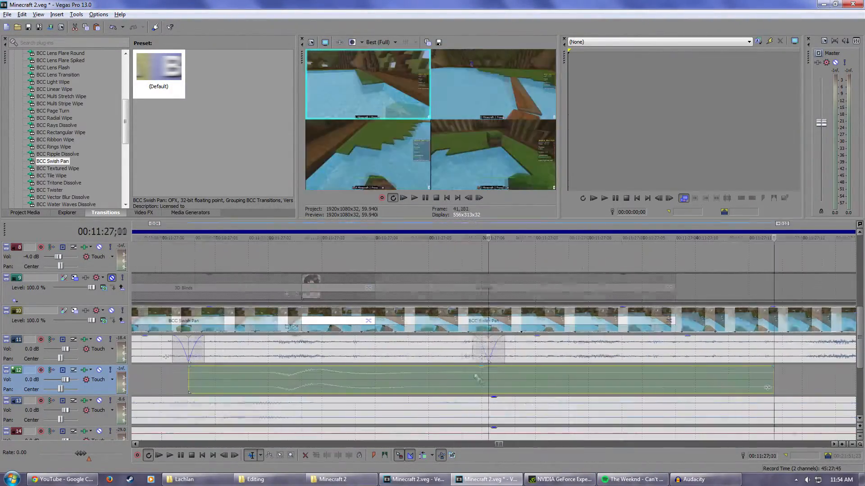
key("ctrl+v")
left_click_drag(496, 381, 371, 381)
scroll(573, 319, "down", 10)
- Place the sound effect at the remaining camera cuts up to 00:14:52 and save the project
left_click(556, 238)
scroll(488, 356, "up", 10)
key("ctrl+v")
left_click(613, 238)
key("ctrl+v")
scroll(488, 355, "down", 10)
key("ctrl+s")
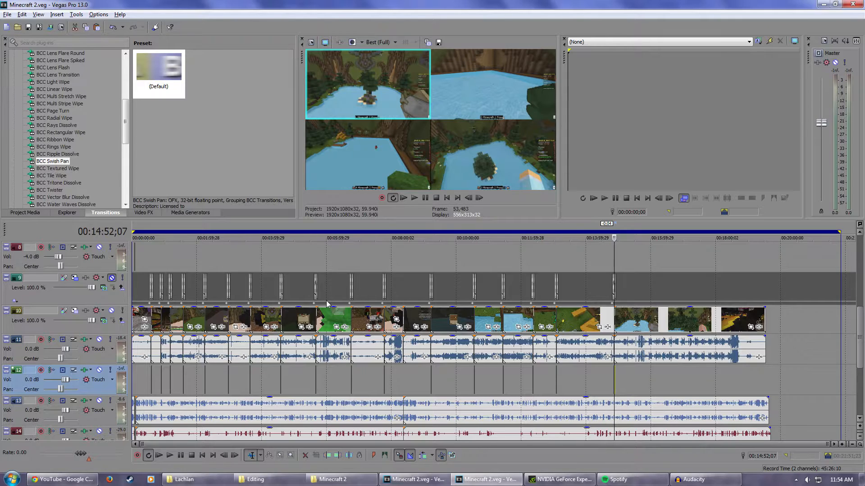
- Review the camera cuts, avatar overlays and transition sounds along the timeline from the start to about 00:15:31
left_click(162, 231)
scroll(174, 237, "up", 5)
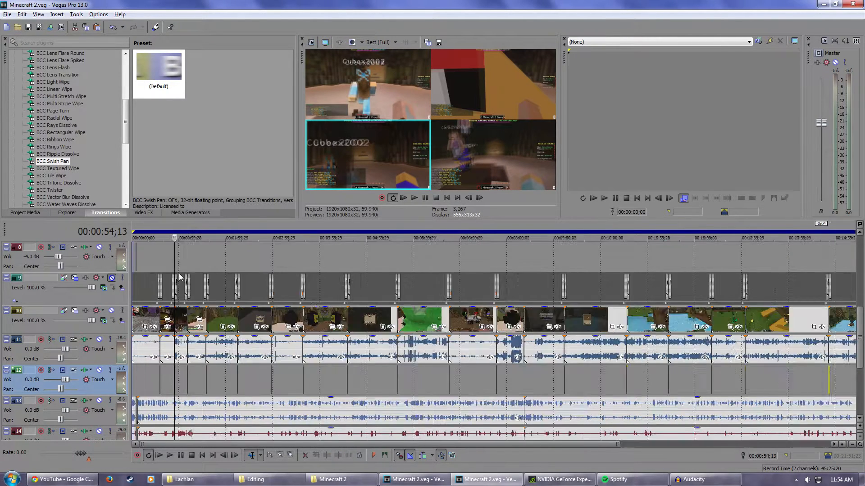
left_click(174, 233)
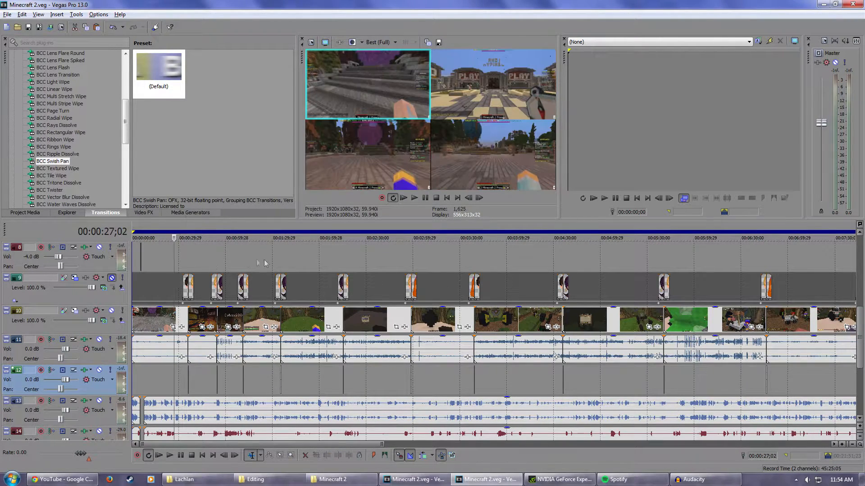
scroll(236, 318, "up", 3)
scroll(236, 318, "up", 2)
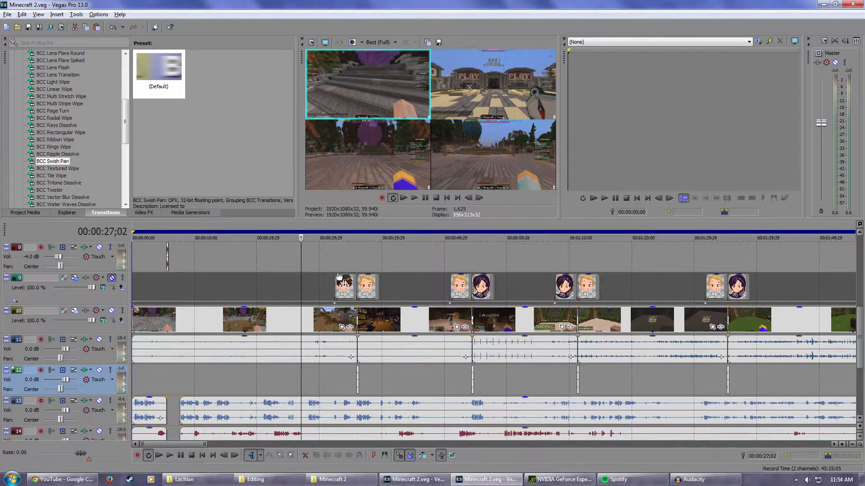
scroll(339, 276, "down", 2)
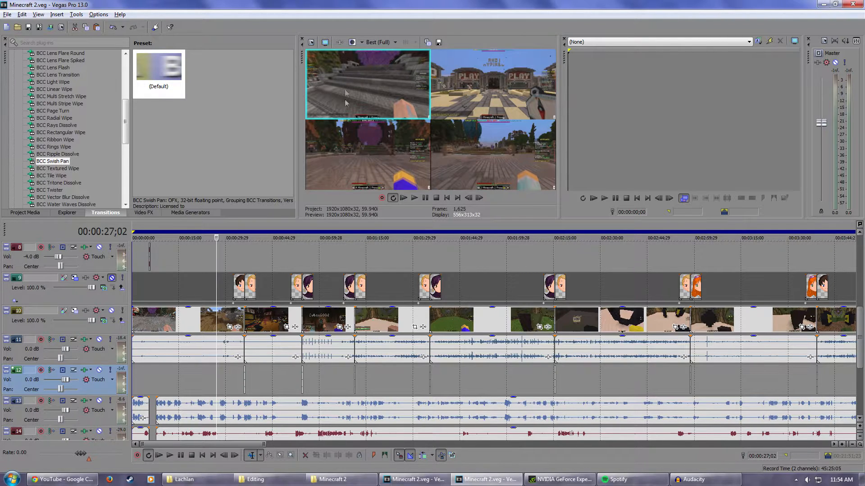
left_click(272, 233)
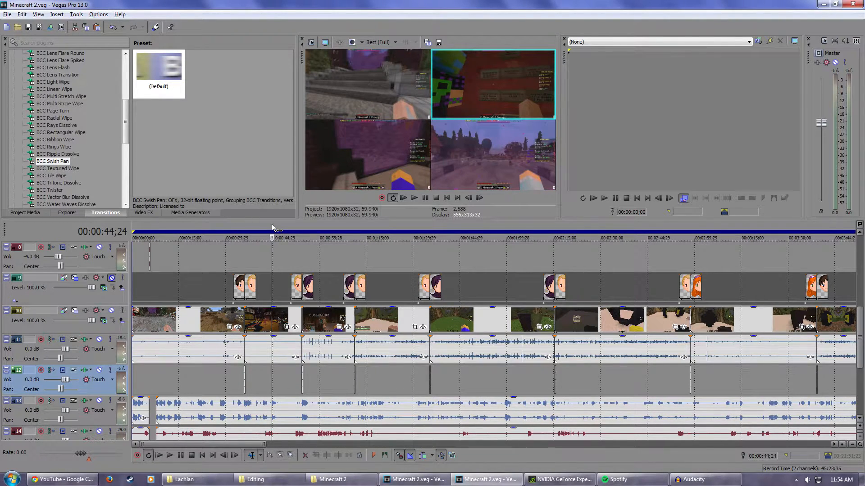
left_click(323, 233)
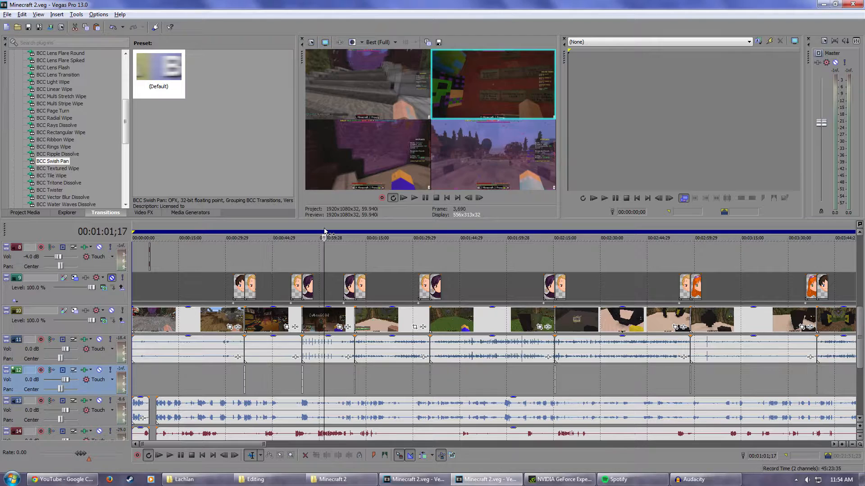
left_click(387, 232)
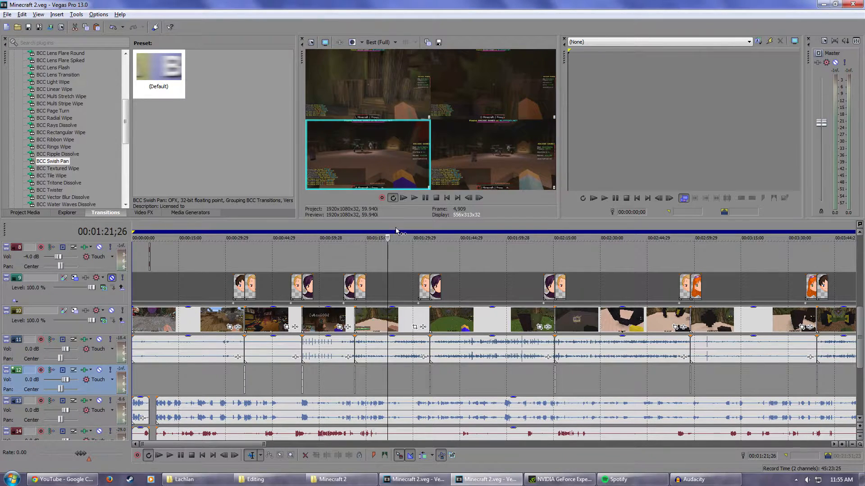
left_click(487, 231)
left_click(611, 231)
scroll(532, 329, "right", 4)
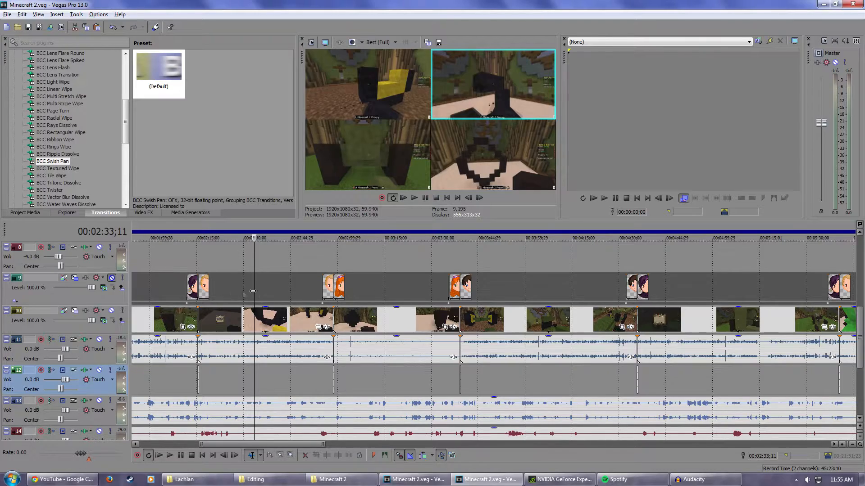
left_click(403, 284)
scroll(397, 288, "right", 8)
scroll(360, 283, "right", 8)
scroll(328, 277, "down", 5)
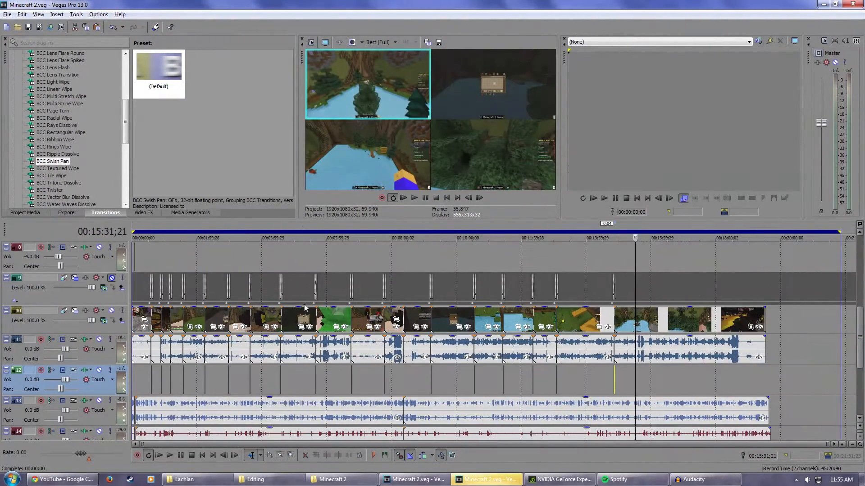
- Turn off multicamera editing so the preview shows only the active camera
left_click(76, 14)
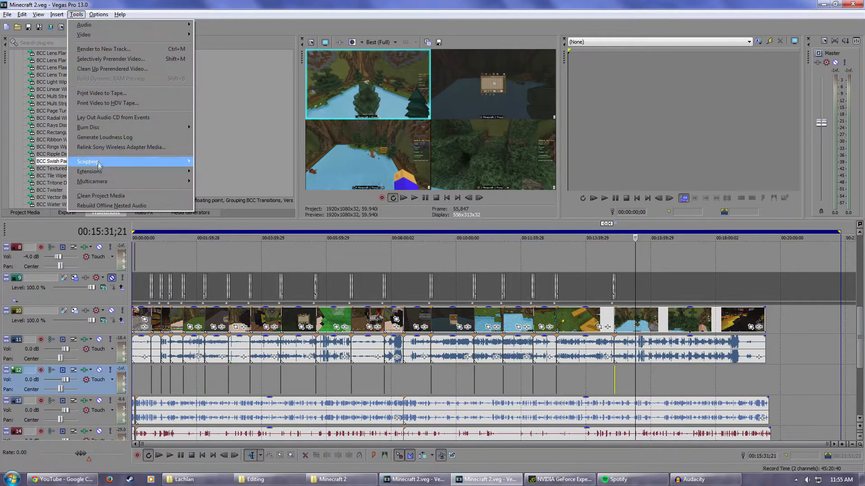
mouse_move(99, 163)
left_click(262, 230)
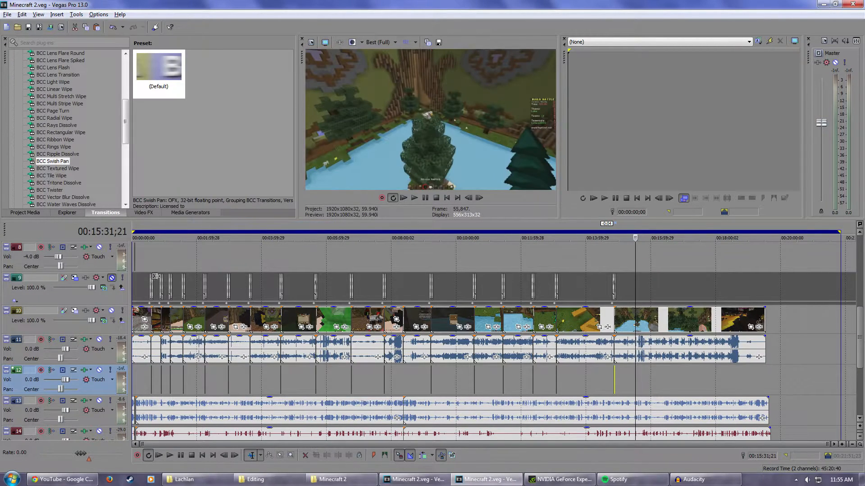
- Unmute the avatar track and preview the overlay at 00:05:38;24, just before the camera cut
left_click(112, 278)
left_click(316, 231)
scroll(363, 294, "up", 5)
left_click(458, 238)
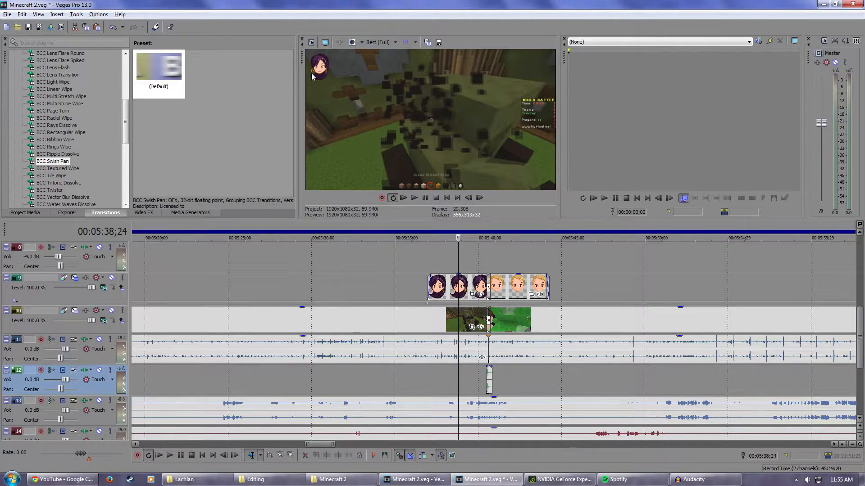
- Split the main video clip and its audio at the start and end of the FLASH BUDDIES title, at 00:00:05;15 and 00:00:07;21
scroll(307, 252, "down", 10)
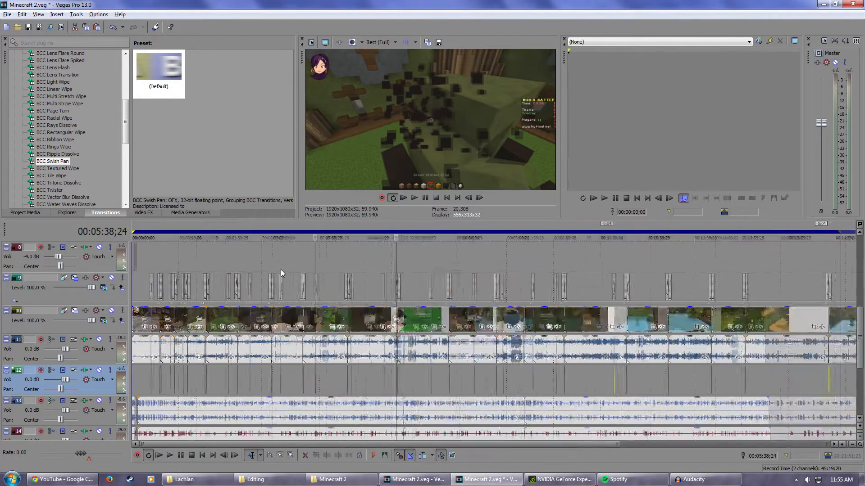
left_click(137, 226)
scroll(193, 326, "up", 10)
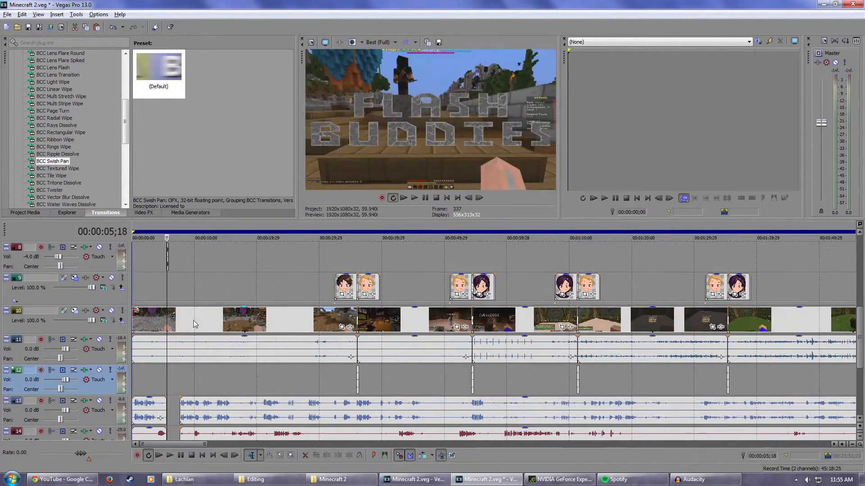
left_click_drag(860, 347, 857, 387)
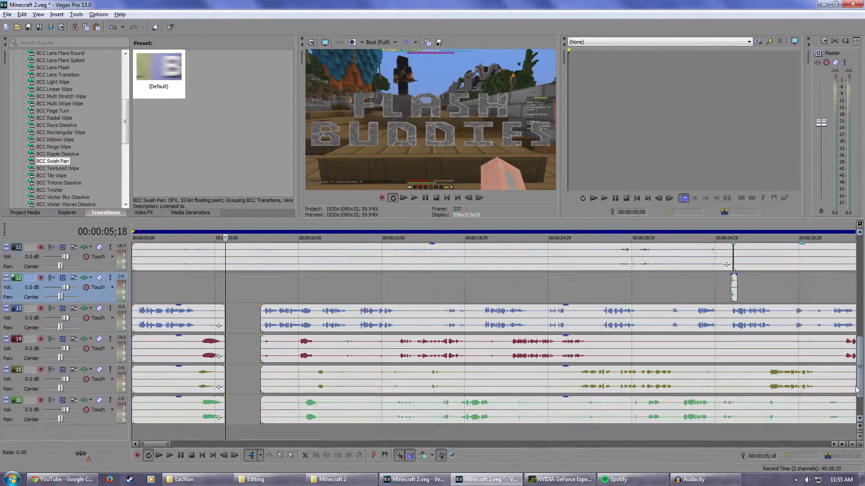
left_click_drag(861, 351, 860, 292)
scroll(299, 339, "up", 2)
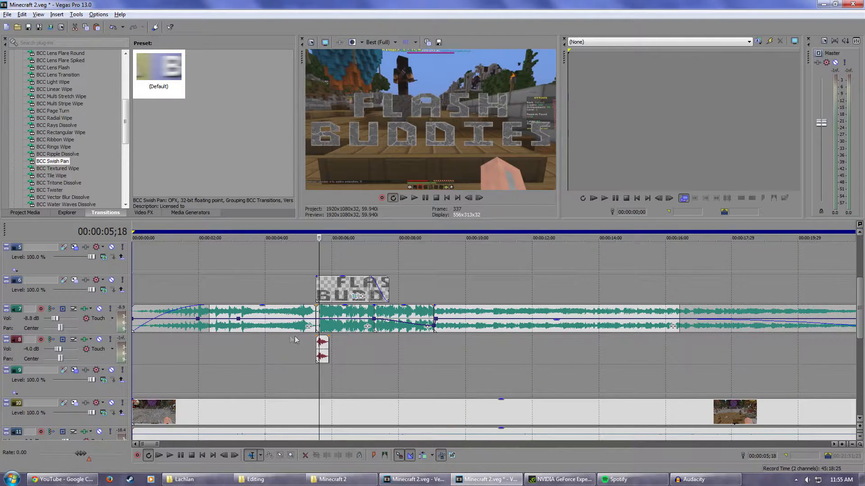
left_click(482, 225)
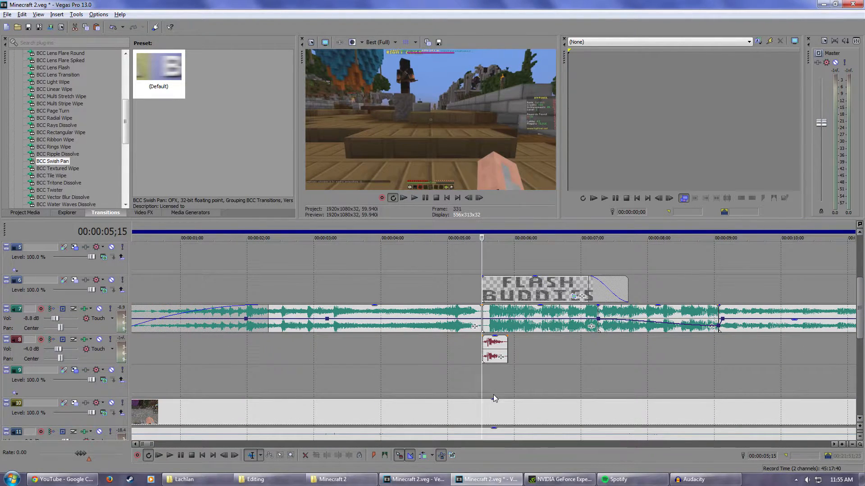
left_click_drag(862, 317, 862, 337)
left_click(482, 350)
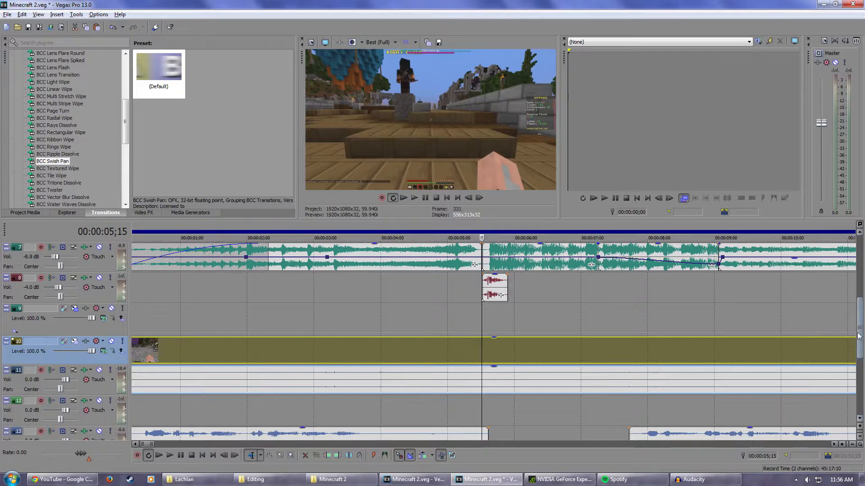
scroll(858, 336, "up", 1)
key("s")
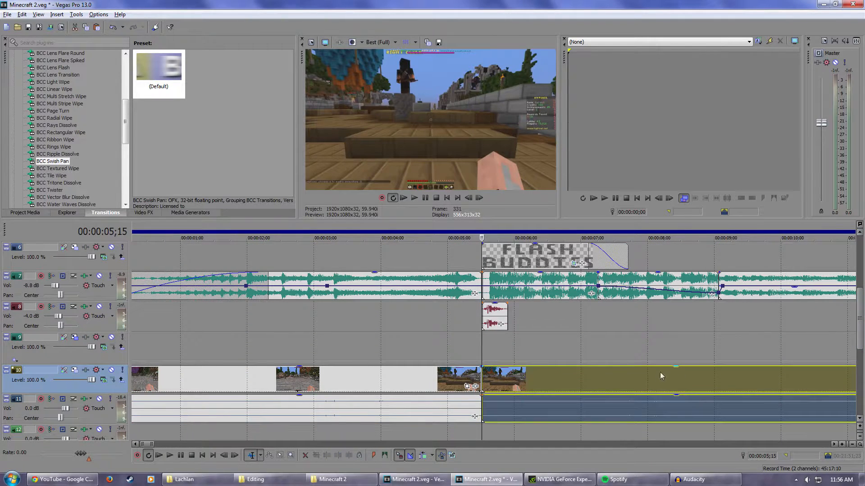
left_click(631, 379)
key("s")
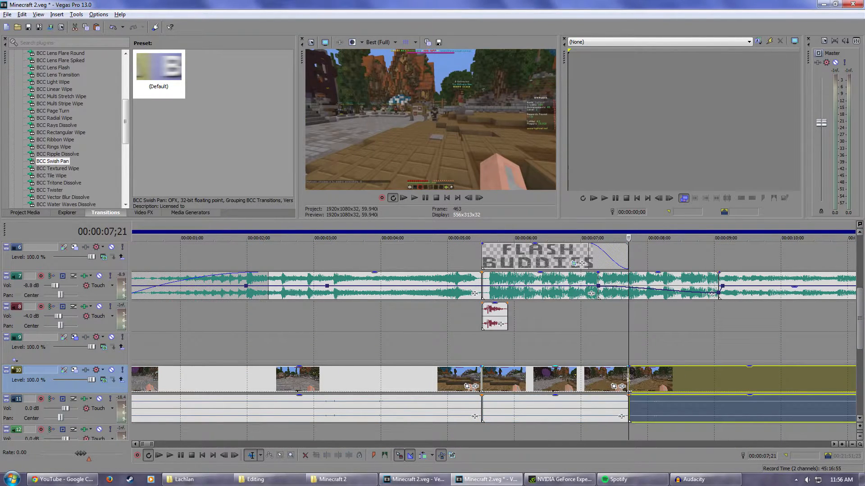
- Add the BCC Lens Blur effect to the video section under the FLASH BUDDIES title, using the Flash Buddies preset
left_click(536, 388)
left_click(623, 387)
left_click(246, 158)
left_click(696, 115)
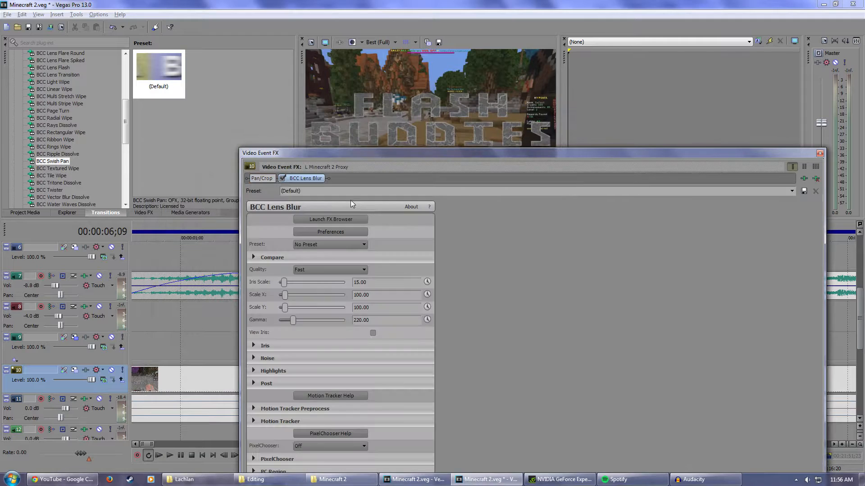
left_click(792, 191)
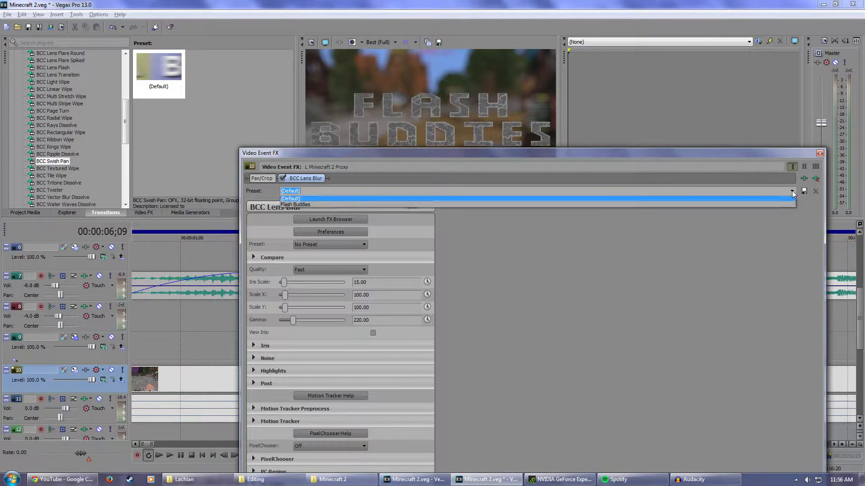
left_click(769, 207)
left_click(820, 154)
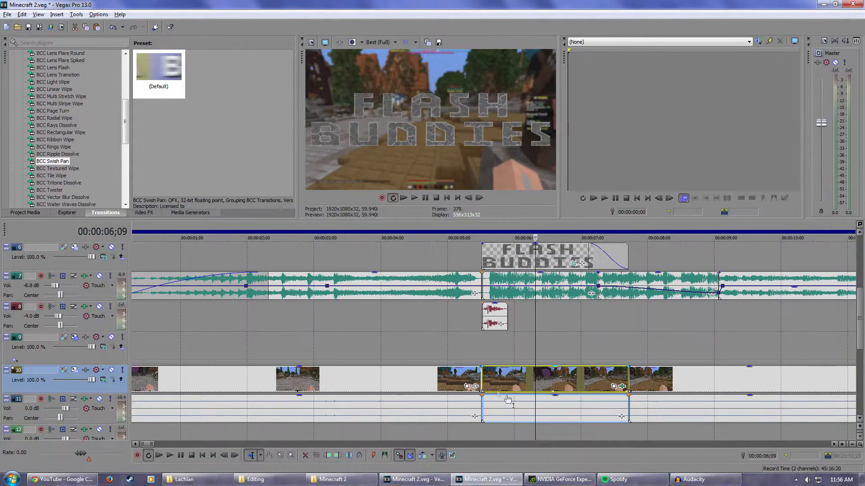
- Crossfade the blurred title section with the clips before and after it by about 10 frames each, and preview it from 00:00:05;07
left_click_drag(480, 380, 500, 380)
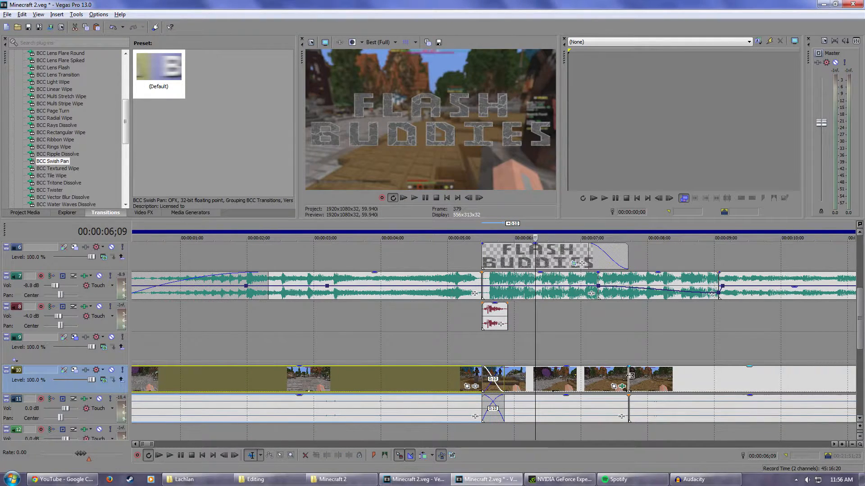
left_click_drag(629, 375, 608, 379)
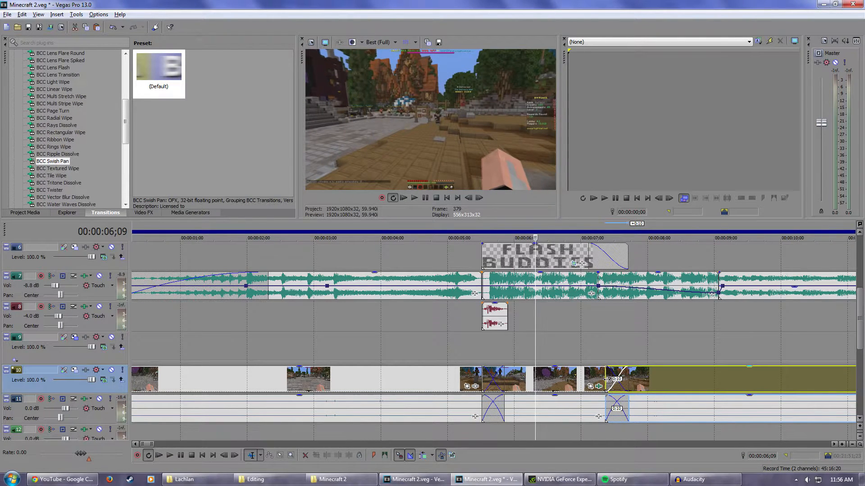
left_click(463, 233)
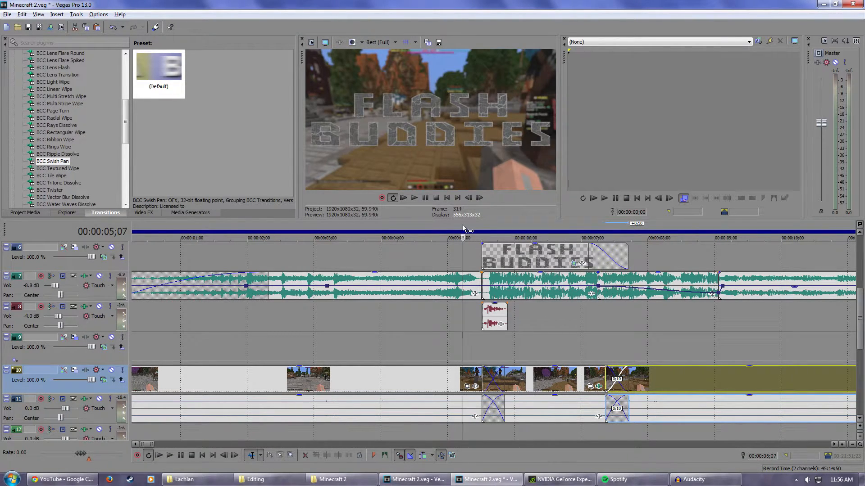
left_click(415, 199)
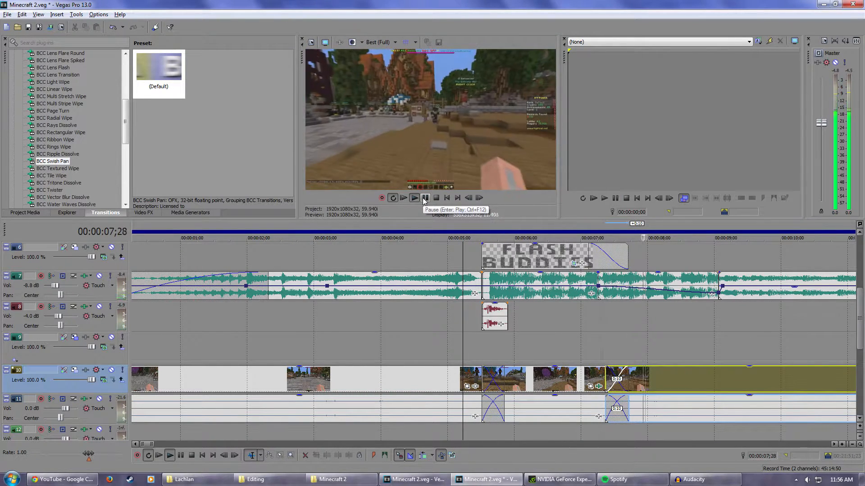
left_click(425, 198)
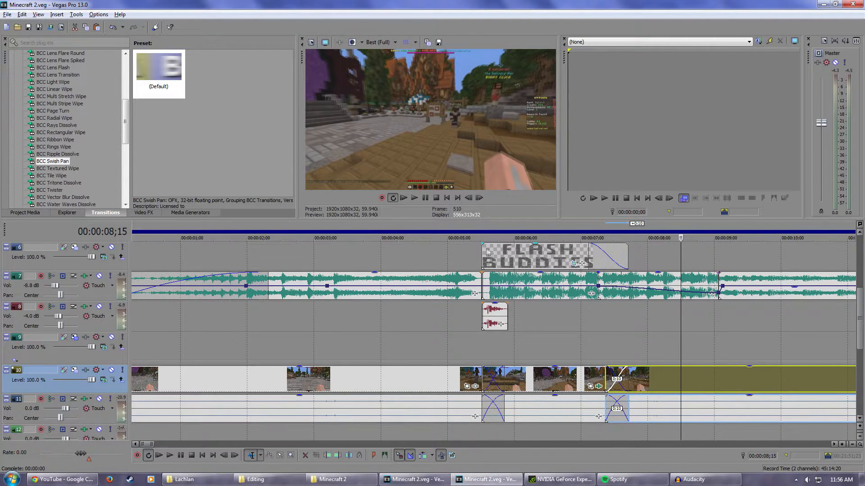
- Move the end card and its music from the end of the project so the card starts where the main video ends
scroll(285, 345, "down", 15)
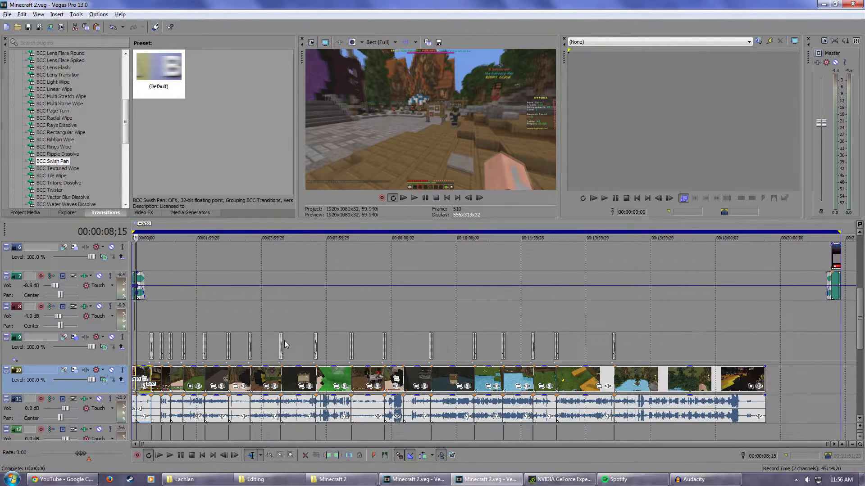
left_click(827, 237)
scroll(807, 332, "up", 7)
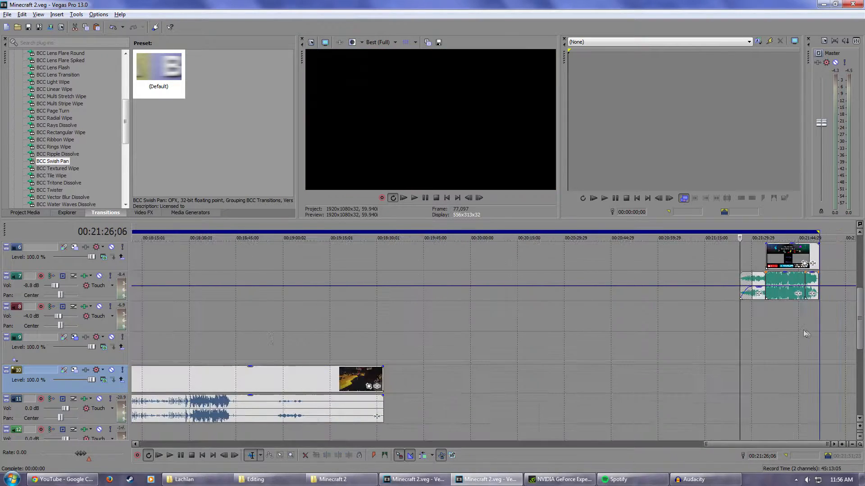
left_click_drag(860, 314, 857, 273)
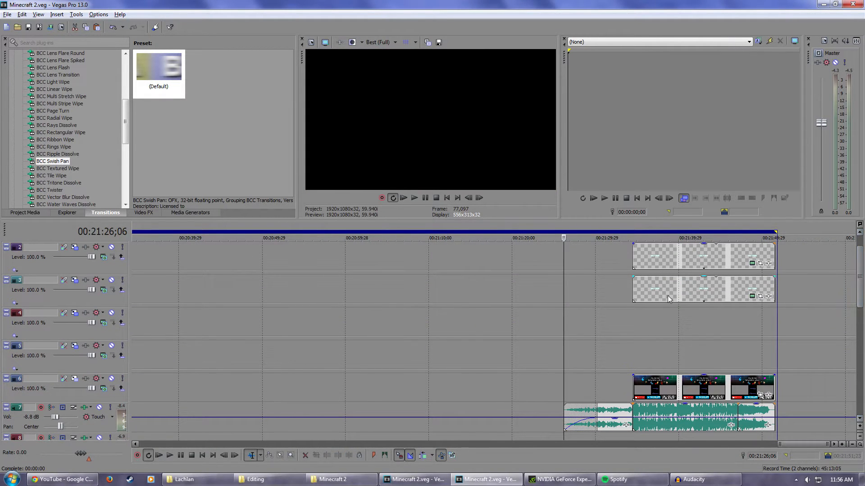
left_click(668, 297)
left_click(685, 384)
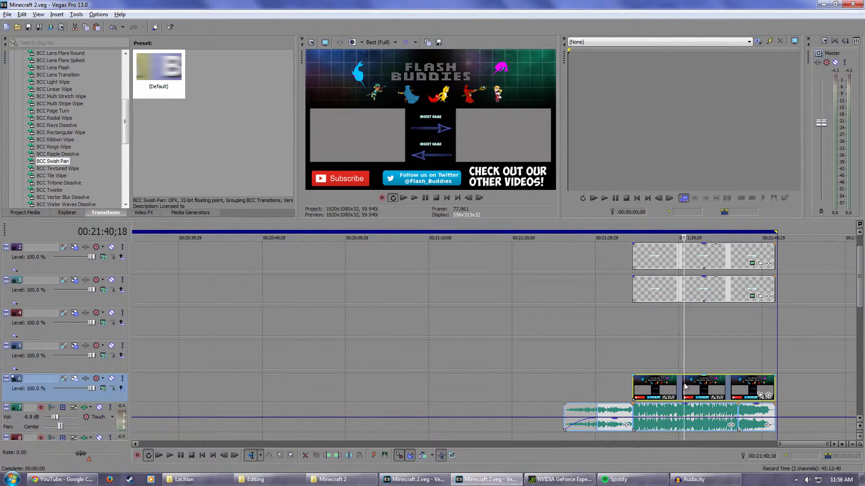
left_click(659, 295, "ctrl")
left_click(661, 265, "ctrl")
left_click_drag(860, 286, 860, 336)
scroll(772, 265, "down", 5)
left_click_drag(751, 290, 229, 226)
left_click(229, 226)
scroll(415, 297, "up", 5)
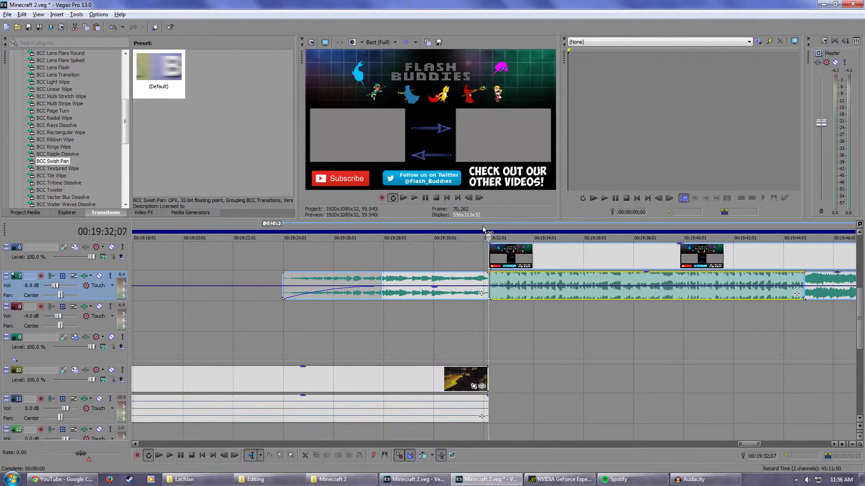
- Trim the four separate voice recordings on tracks 13 to 16 to the end of the main video, at about 00:19:32
left_click(483, 230)
scroll(668, 387, "down", 5)
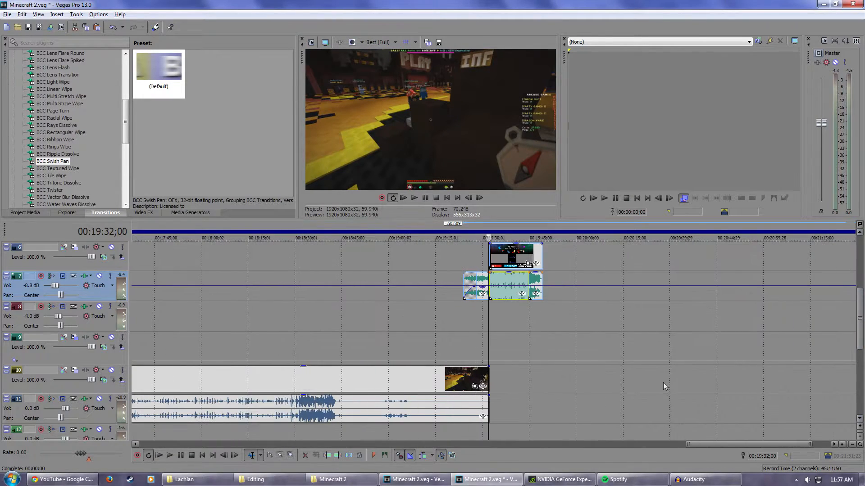
scroll(582, 374, "down", 4)
left_click_drag(859, 315, 860, 344)
scroll(797, 366, "up", 5)
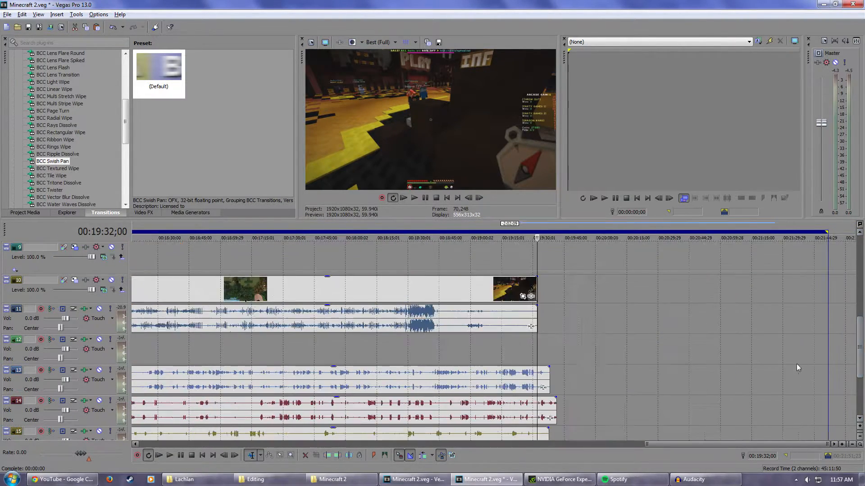
scroll(482, 384, "up", 3)
left_click_drag(567, 377, 490, 378)
left_click_drag(605, 403, 490, 403)
scroll(539, 381, "down", 3)
left_click_drag(558, 349, 490, 351)
left_click_drag(574, 373, 489, 379)
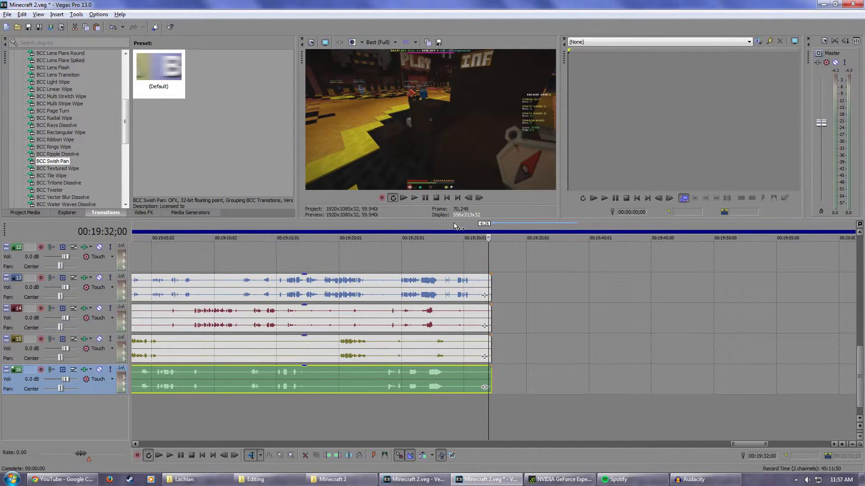
- Play back the ending, and trim the four voice recordings and the main video with its audio to about 00:19:30
left_click(454, 228)
left_click(414, 198)
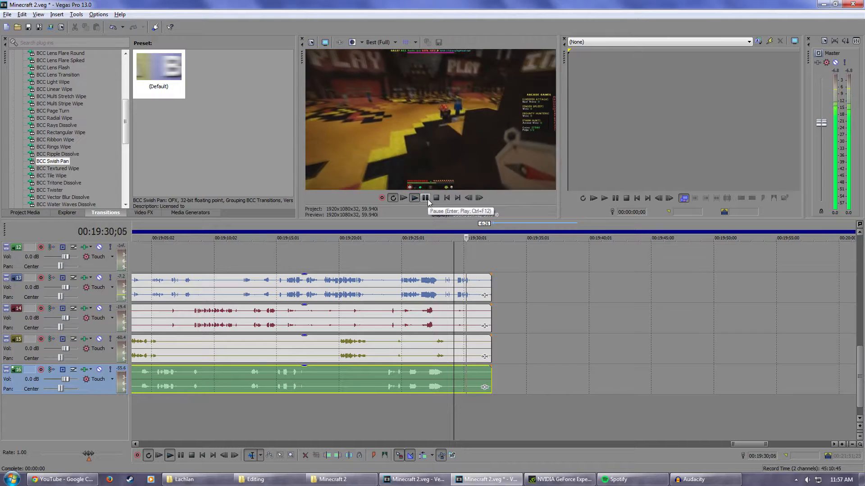
left_click(426, 198)
left_click_drag(490, 286, 470, 287)
left_click_drag(490, 317, 471, 318)
left_click_drag(490, 347, 471, 347)
left_click_drag(490, 379, 471, 380)
left_click_drag(860, 380, 859, 350)
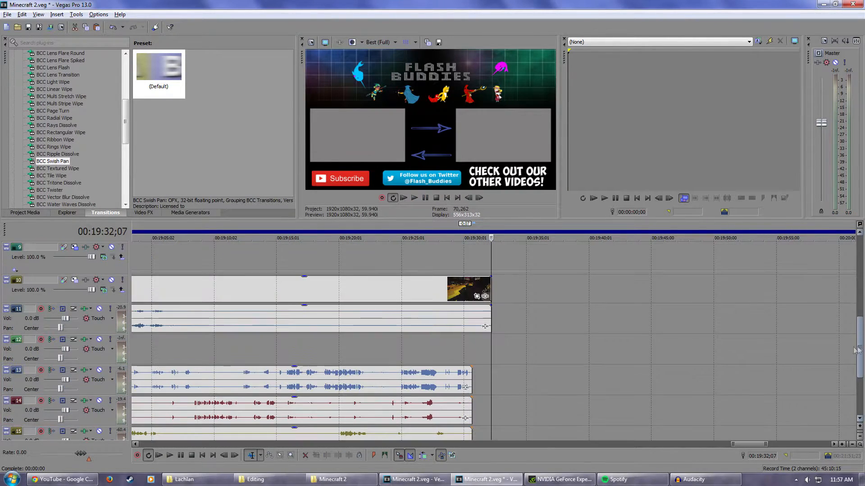
left_click_drag(490, 293, 472, 296)
- Move the two INSERT NAME text clips and the short clip on track 1 back above the end card
left_click_drag(860, 332, 863, 280)
left_click(547, 326)
scroll(739, 360, "down", 8)
scroll(748, 369, "up", 3)
left_click(801, 316)
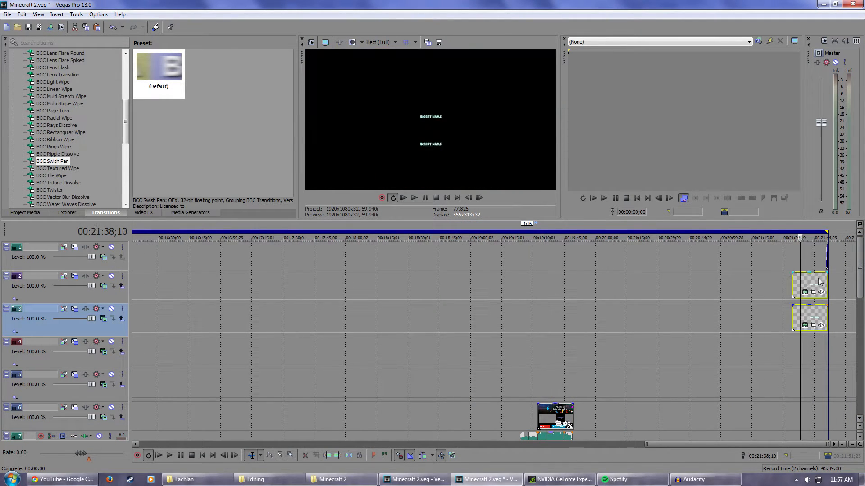
left_click_drag(807, 285, 551, 285)
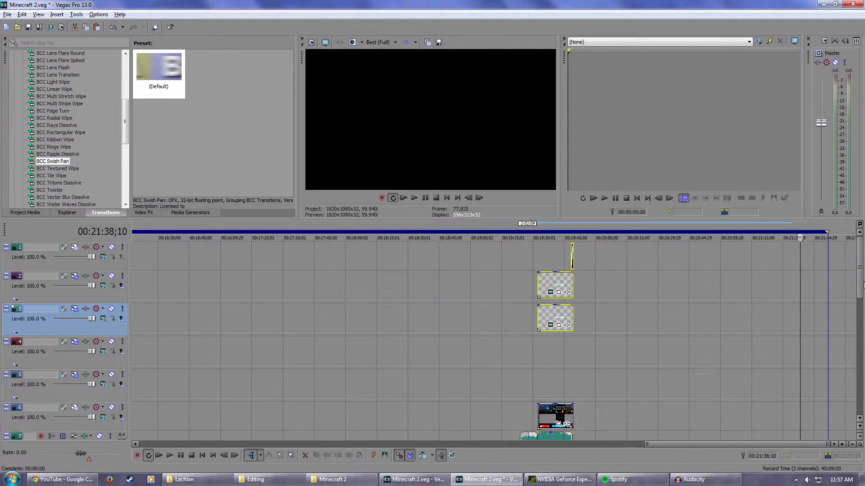
- Shift the end card and its music 1:16 earlier to meet the trimmed end of the main video
left_click_drag(860, 289, 861, 326)
left_click(559, 291, "ctrl")
left_click_drag(557, 315, 553, 315)
left_click_drag(861, 310, 861, 280)
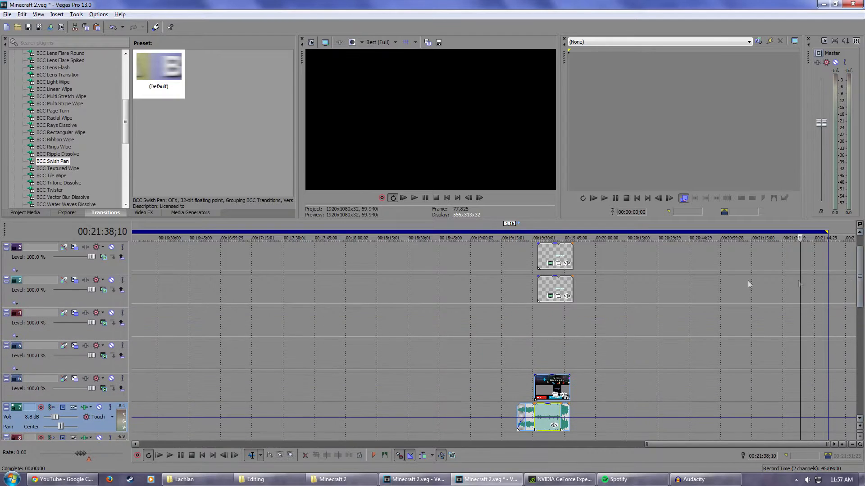
- Import the Minecraft 1 - Russian Cactus and Starwhal 3 - Ready to Pierce videos, and place them above the end card on the timeline
left_click(551, 231)
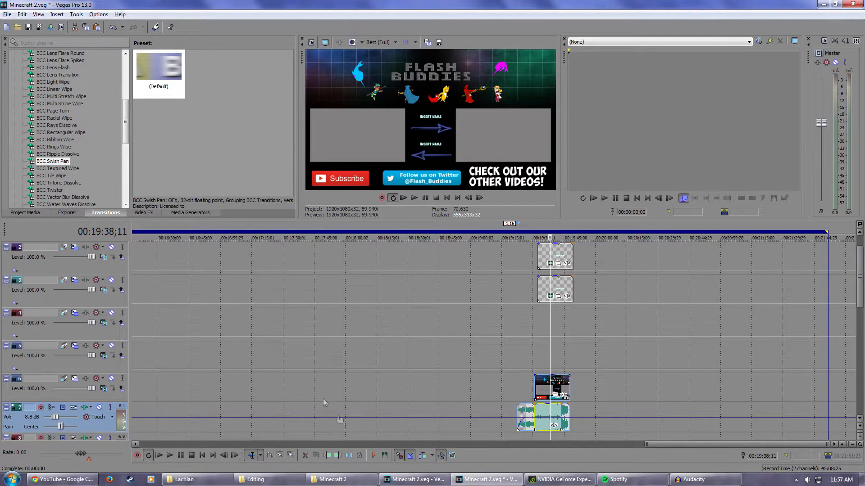
left_click(331, 480)
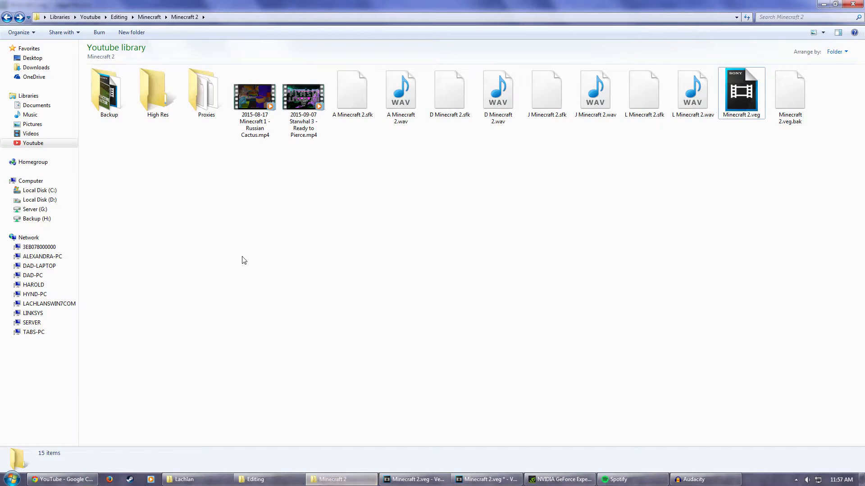
left_click_drag(245, 180, 300, 69)
left_click_drag(304, 104, 220, 111)
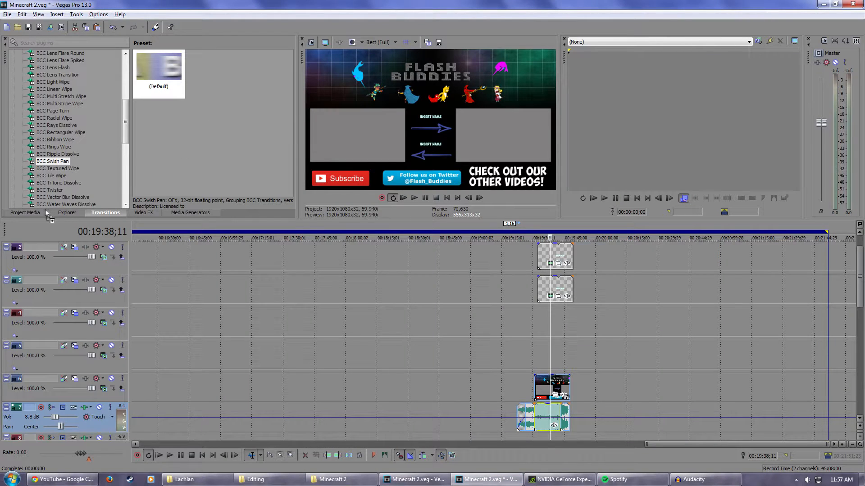
left_click_drag(32, 216, 271, 80)
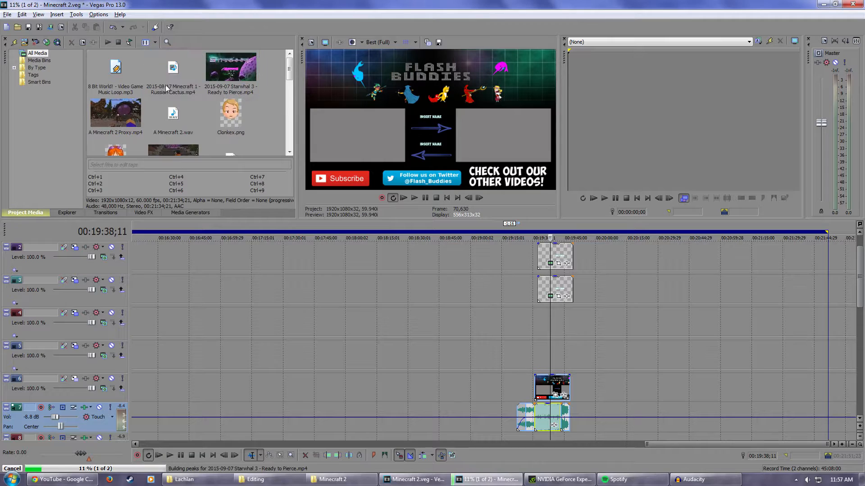
left_click_drag(531, 296, 542, 383)
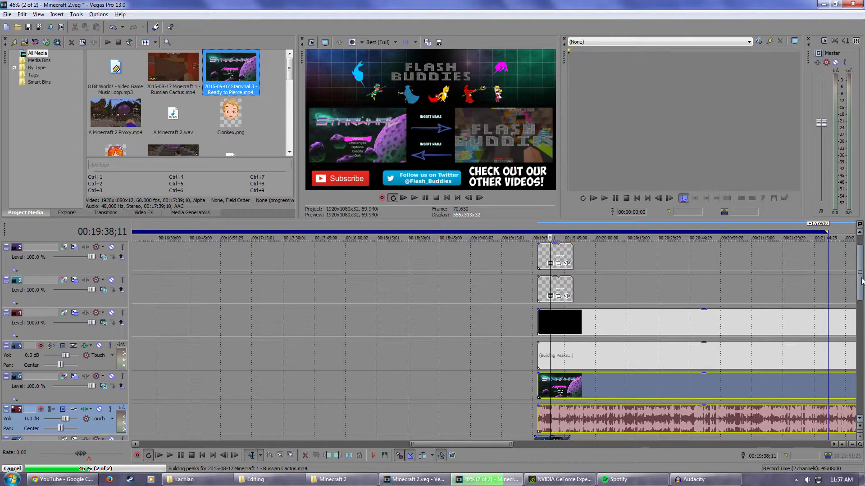
- Delete the two audio tracks that belong to the Russian Cactus and Starwhal videos
scroll(166, 361, "down", 1)
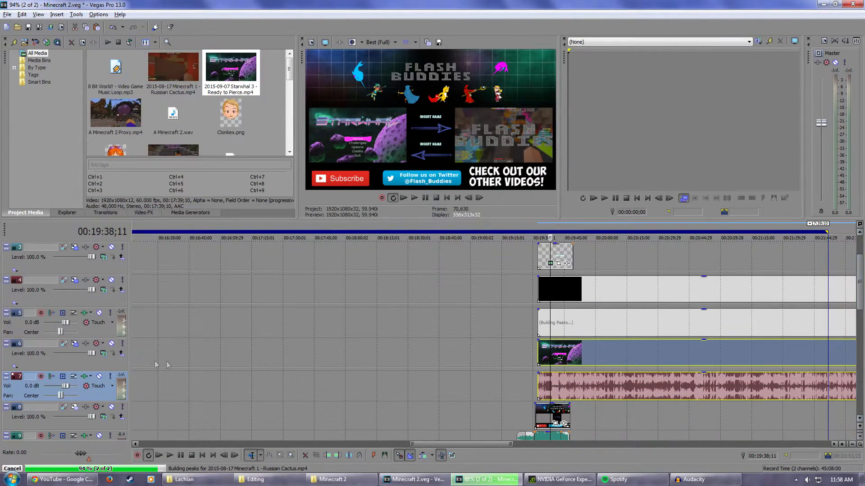
right_click(96, 332)
left_click(120, 169)
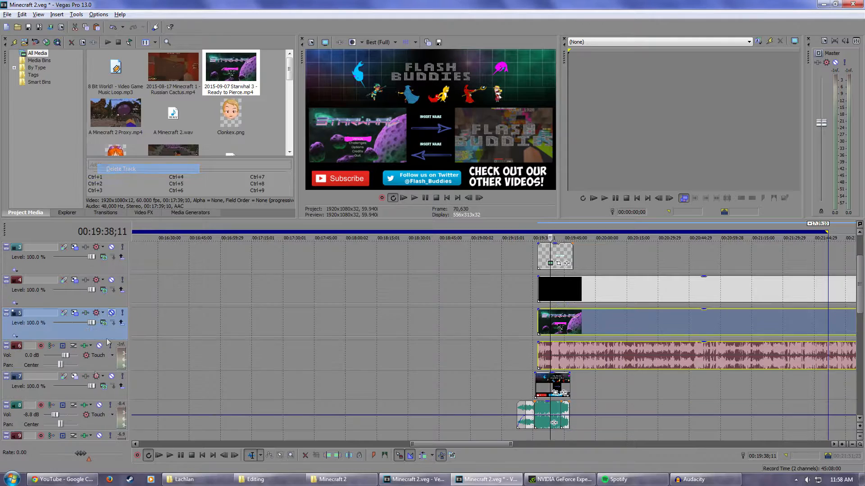
right_click(107, 363)
left_click(132, 200)
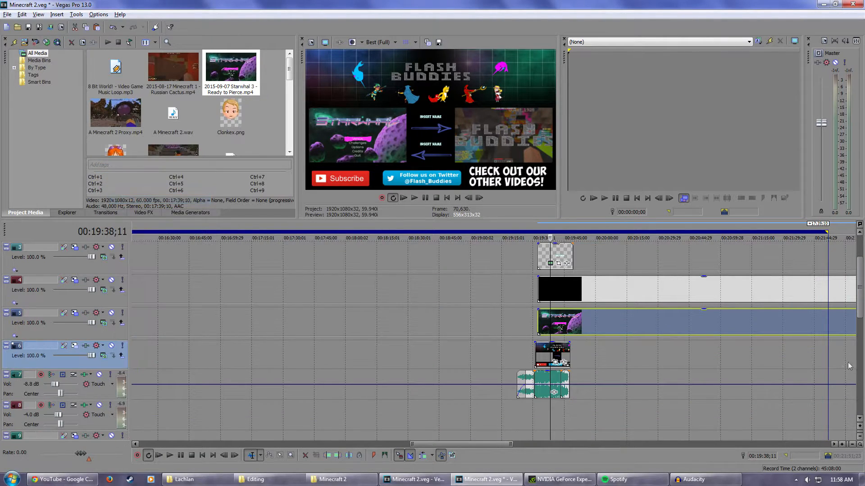
- Align the two preview videos and the overlay clips above them with the start of the end card, and save the project
scroll(584, 424, "up", 6)
mouse_move(862, 302)
left_mouse_down()
mouse_move(860, 257)
mouse_move(862, 300)
left_mouse_up()
left_click(363, 315, "ctrl")
left_click(366, 289, "ctrl")
left_click(368, 254, "ctrl")
left_click(748, 259, "ctrl")
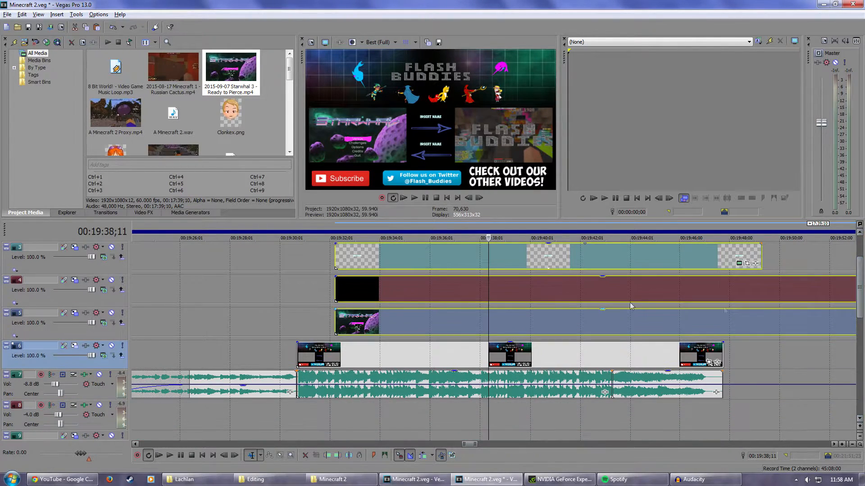
left_click_drag(418, 296, 389, 318)
key("ctrl+s")
- Cut the openings off both preview videos at 00:20:12;28 and move the remaining footage back to the end card's start
scroll(620, 312, "down", 6)
left_click(596, 228)
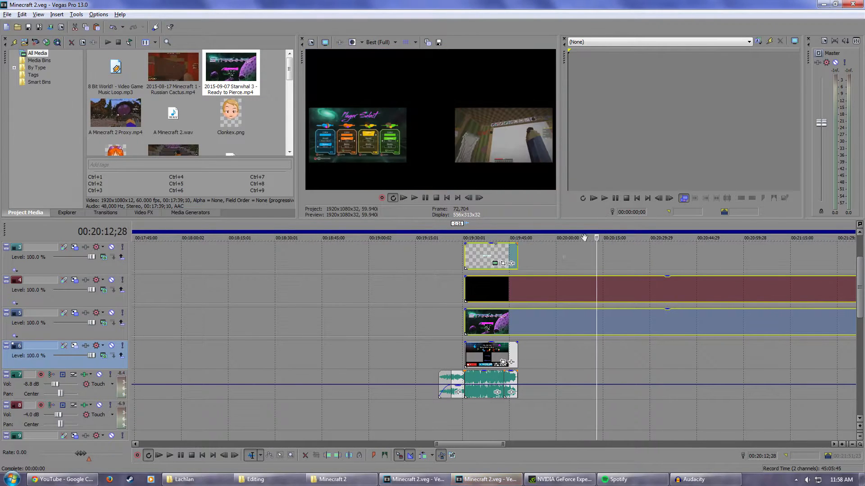
left_click_drag(469, 291, 520, 323)
- Trim the ends of the Russian Cactus and Starwhal videos to the end of the end card
scroll(523, 320, "down", 5)
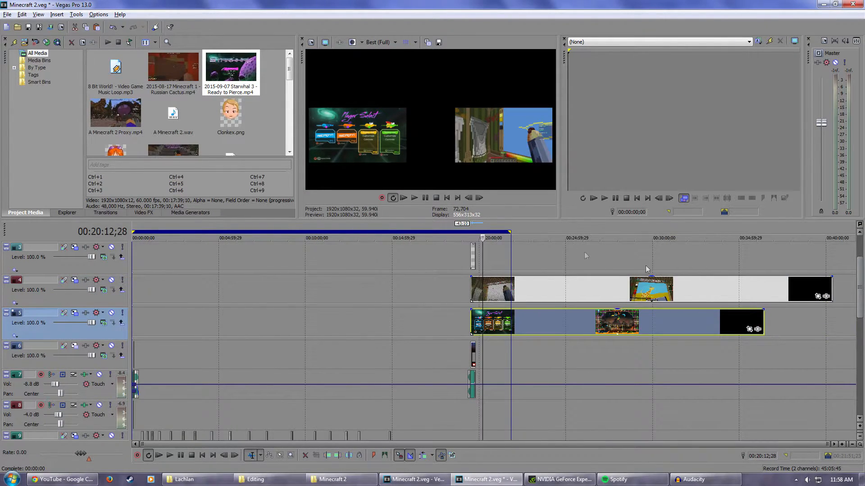
left_click_drag(832, 289, 475, 290)
left_click_drag(763, 325, 478, 326)
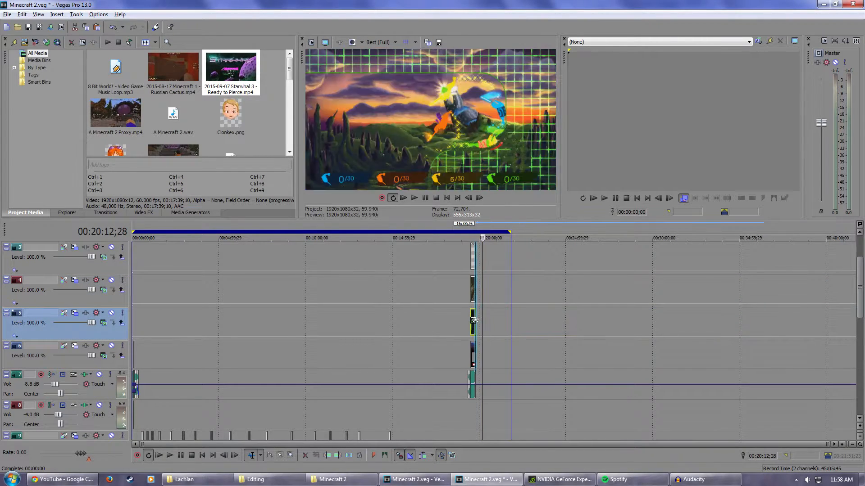
scroll(423, 282, "up", 5)
left_click(267, 237)
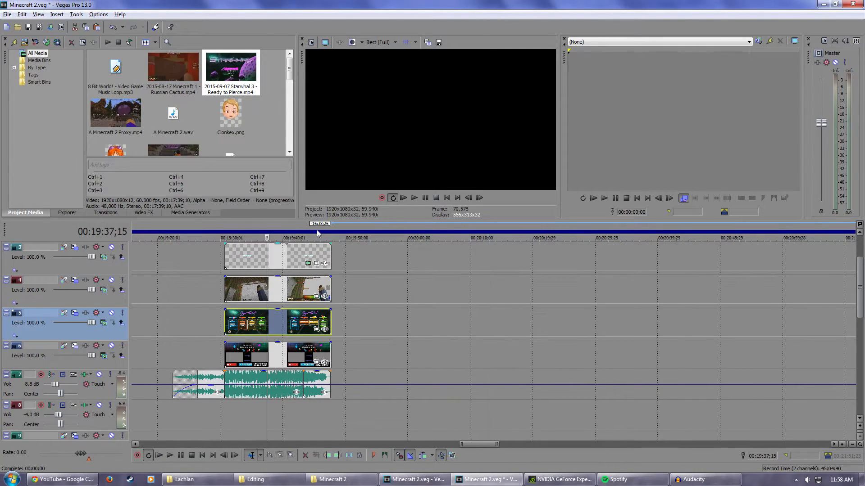
scroll(334, 270, "up", 1)
left_click(427, 223)
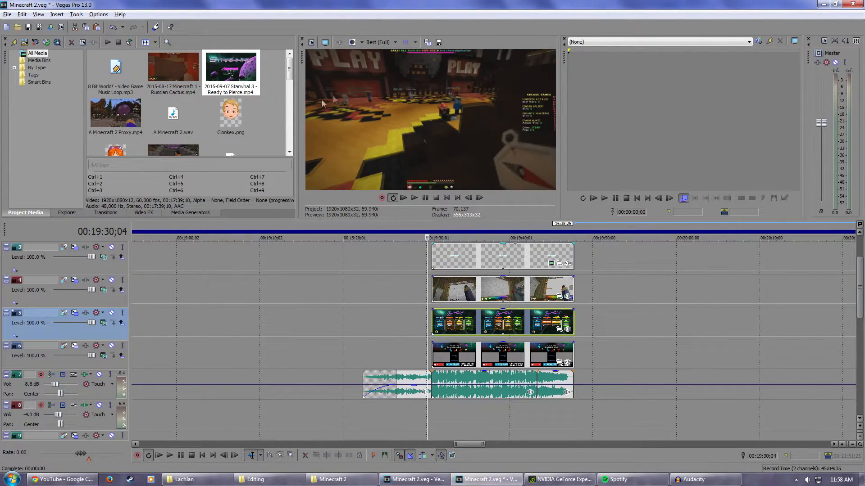
- Play the end card in the preview and lower the preview quality to Preview (Half)
left_click(424, 199)
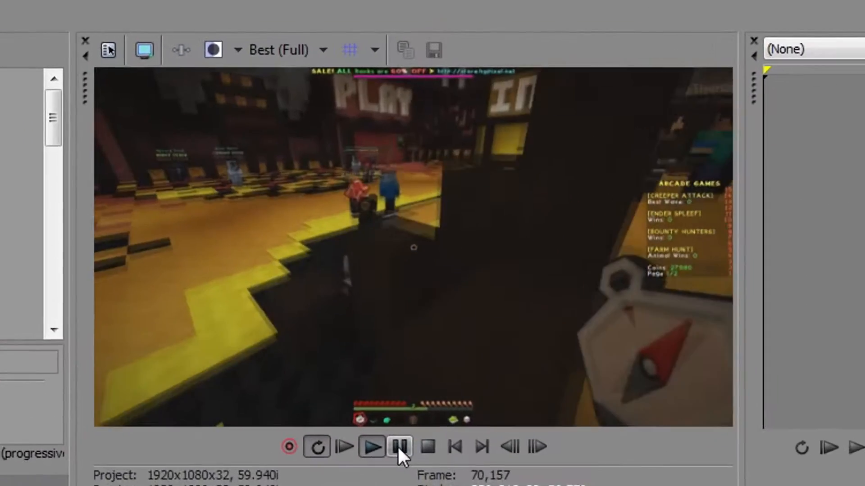
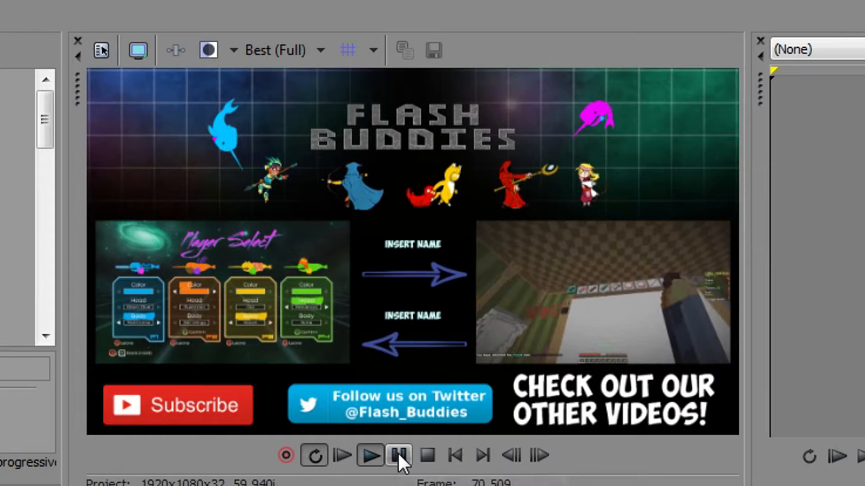
left_click(260, 51)
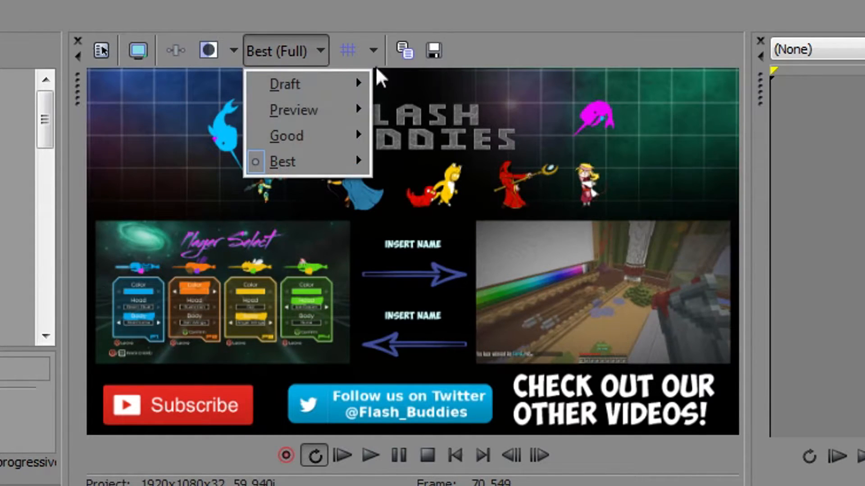
mouse_move(353, 114)
left_click(433, 162)
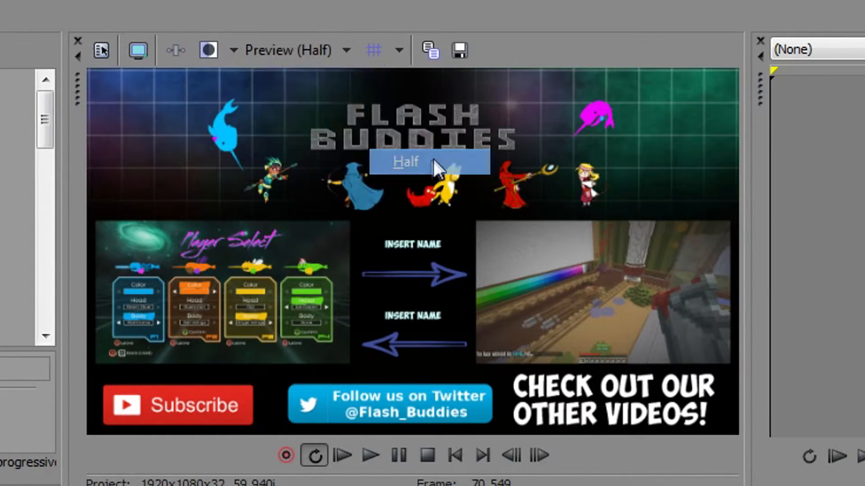
left_click(369, 455)
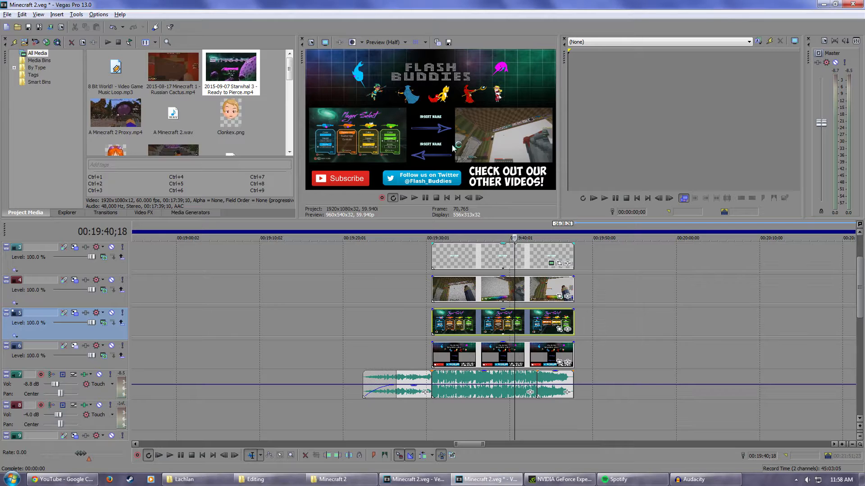
- Replace the end card's upper "INSERT NAME" caption with "MINECRAFT PIXEL PAINTERS - RUSSIAN CACTRUS" on two lines
scroll(549, 272, "up", 2)
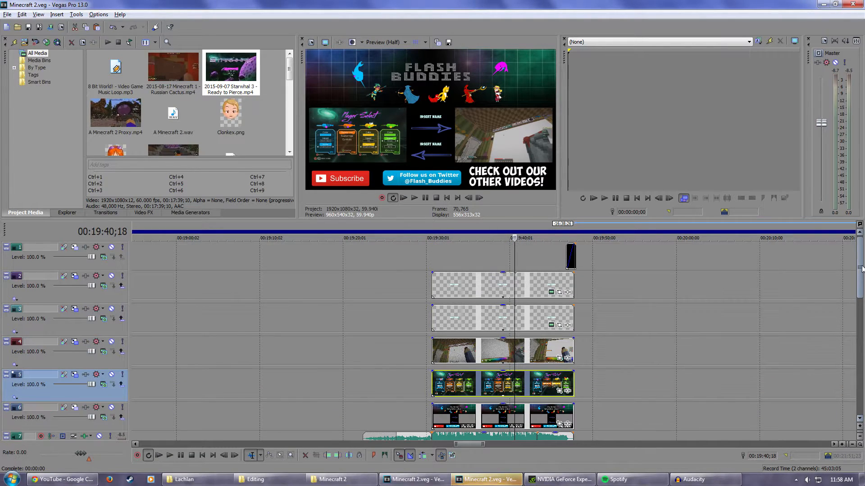
left_click(550, 292)
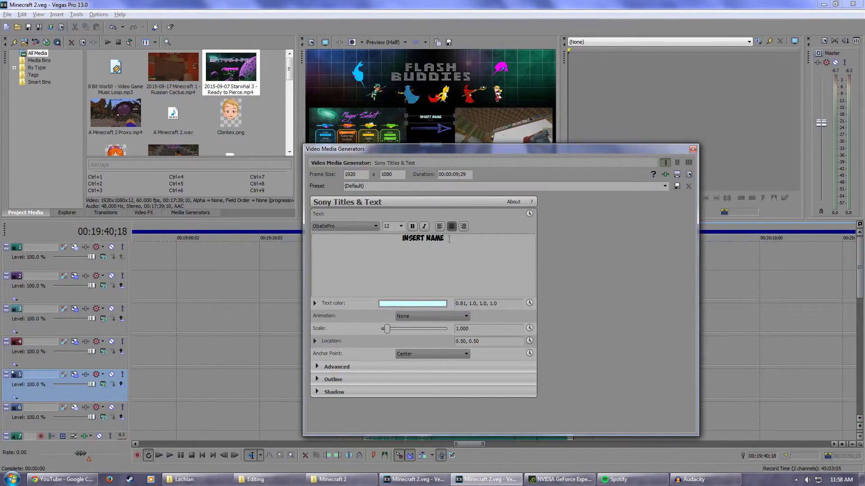
left_click_drag(427, 155, 434, 197)
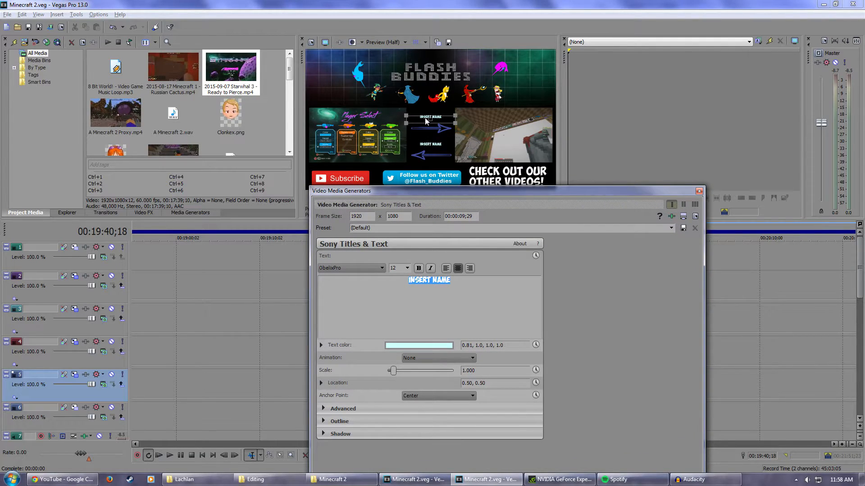
type("SA")
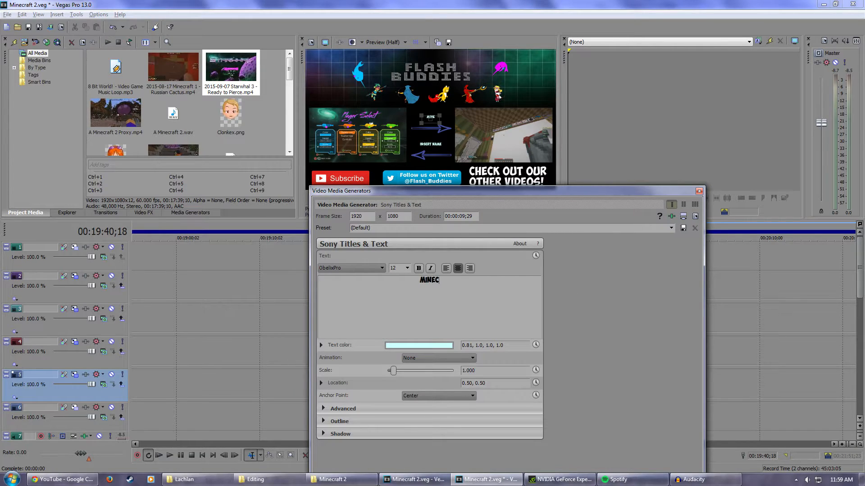
type("IXEL PAINTERS")
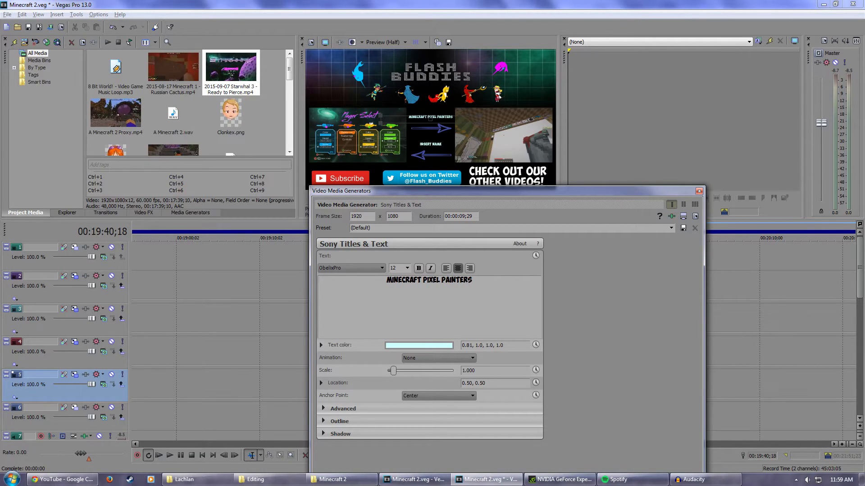
key("Return")
type("-")
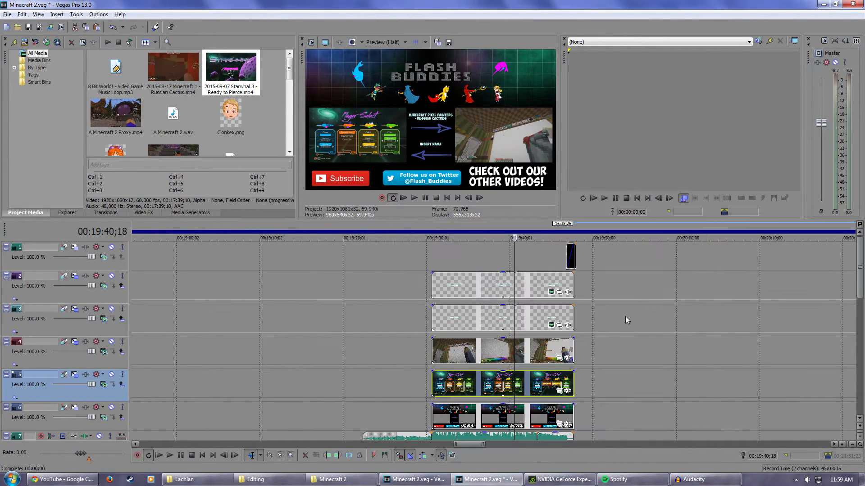
- Replace the end card's lower "INSERT NAME" caption with "STARWHAL READY TO PIERCE" and save the project
left_click(553, 325)
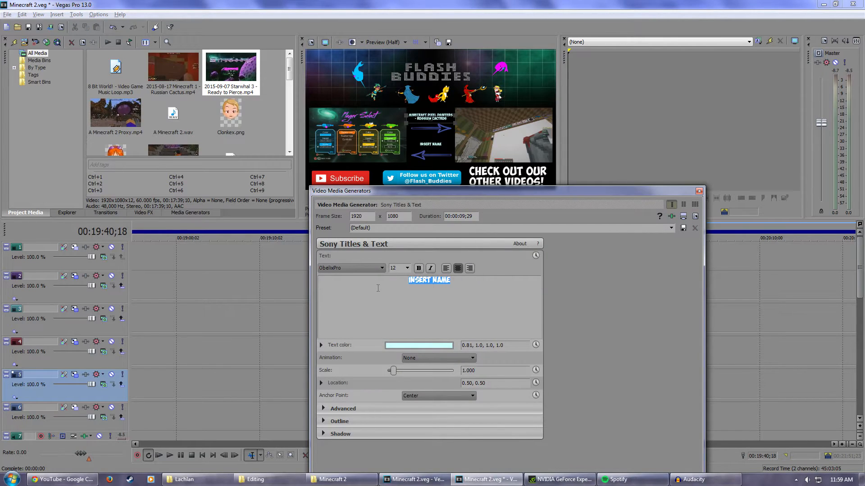
type("STAR")
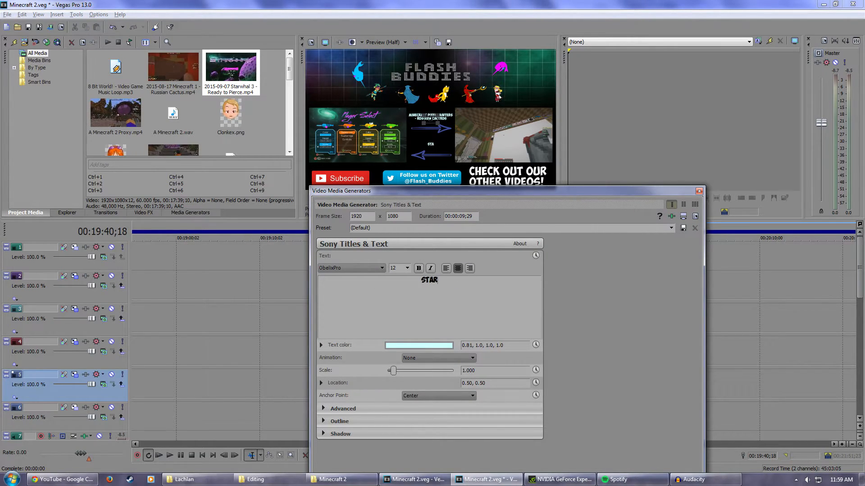
type("WHAL READ")
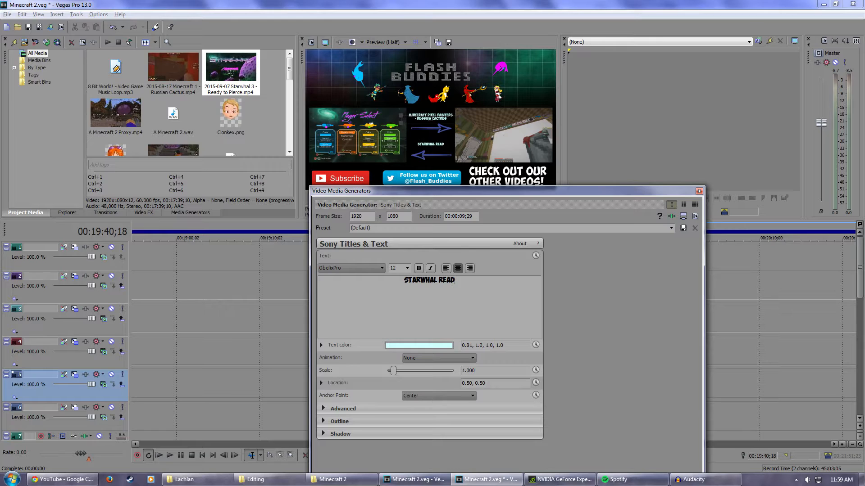
type("Y TO PIERCE")
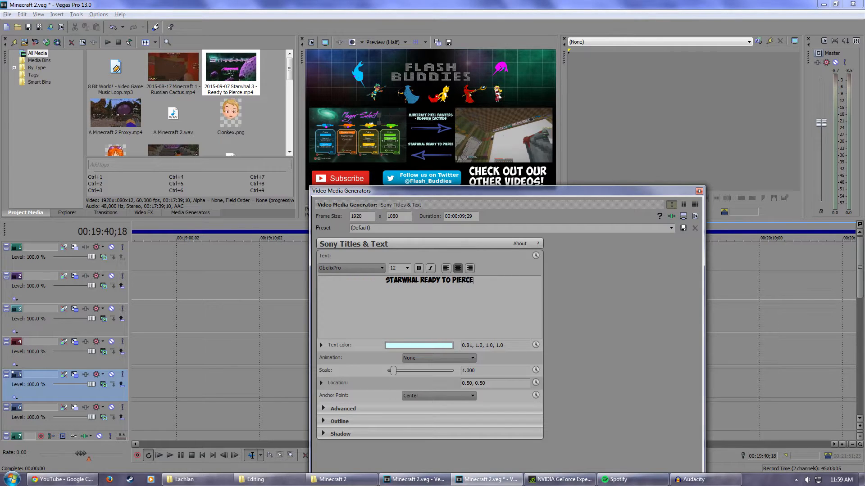
left_click(699, 192)
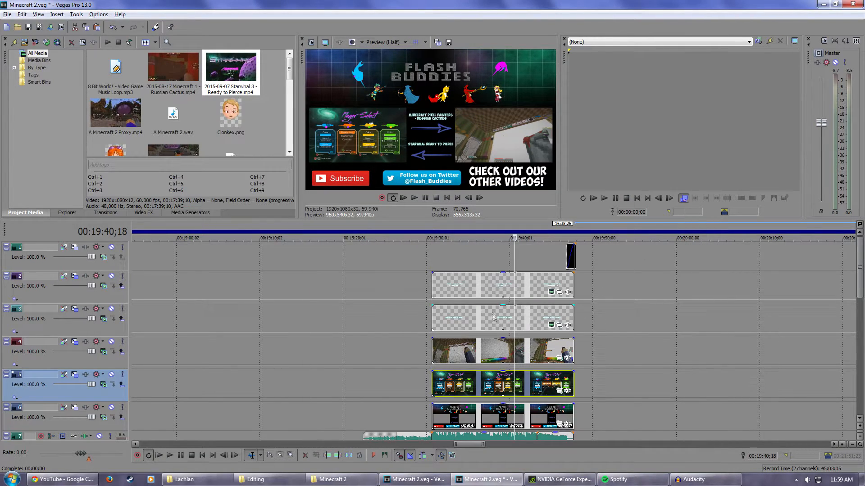
key("ctrl+s")
- Play the end card with its new captions and examine the track motion settings of the upper caption's track
scroll(421, 232, "up", 5)
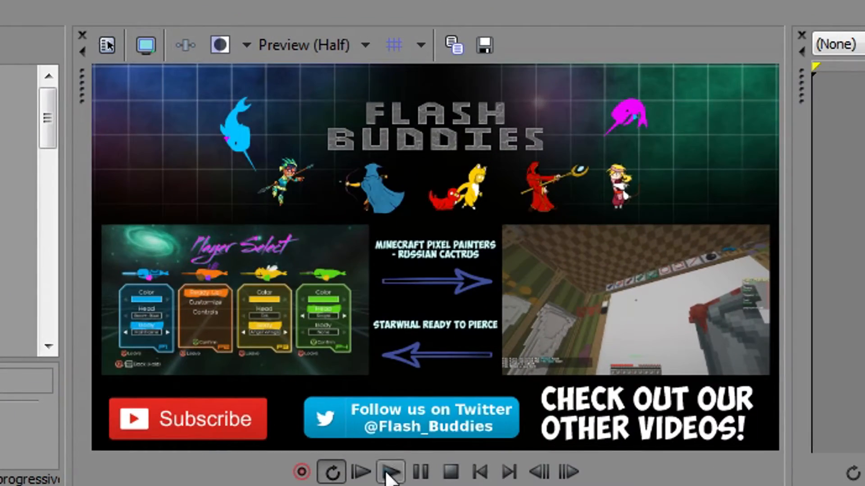
left_click(413, 203)
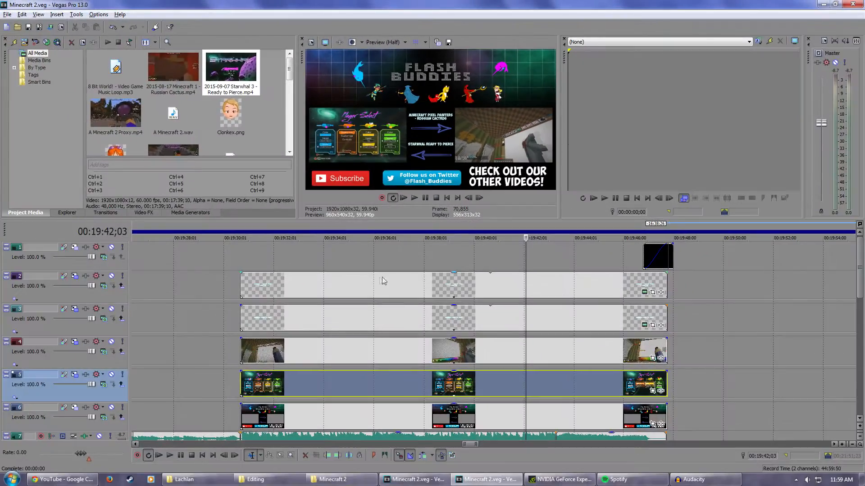
left_click(101, 300)
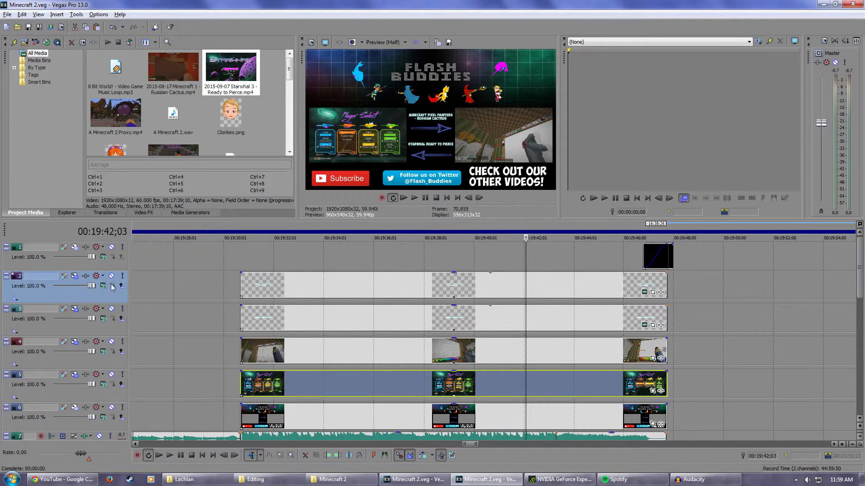
left_click(66, 277)
left_click_drag(448, 79, 468, 224)
mouse_move(475, 341)
left_mouse_down()
mouse_move(482, 335)
mouse_move(478, 341)
left_mouse_up()
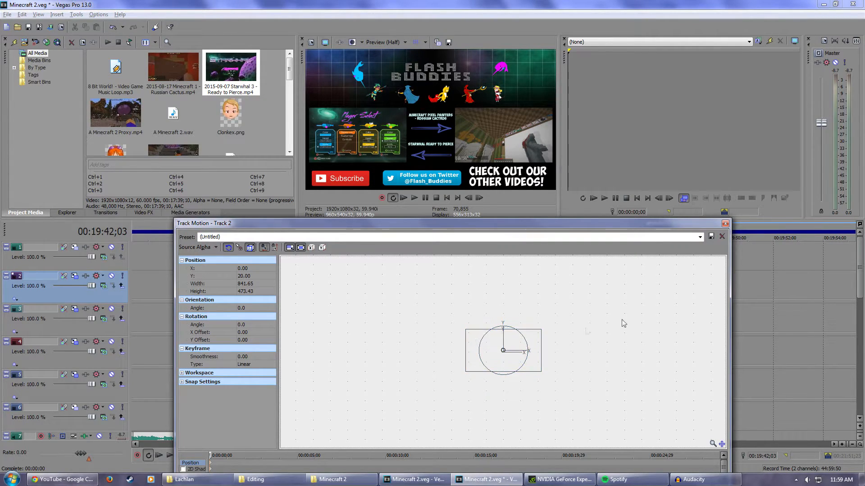
left_click(725, 223)
- View the Endcard 1.png template image from the Editing folder, then close the image and the folder
left_click_drag(855, 274, 862, 295)
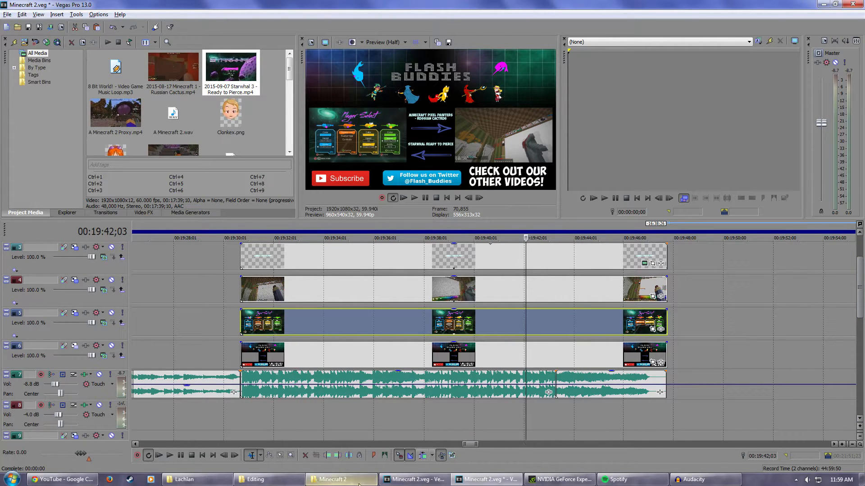
left_click(333, 479)
left_click(7, 18)
left_click(7, 17)
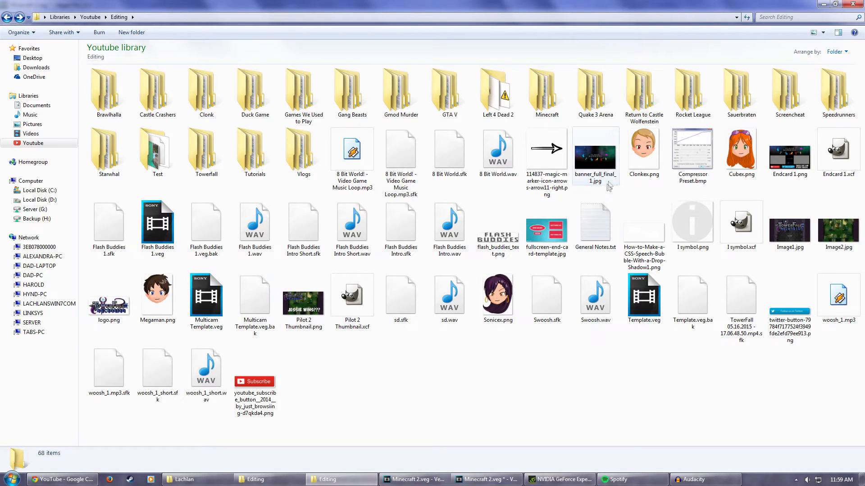
left_click(789, 156)
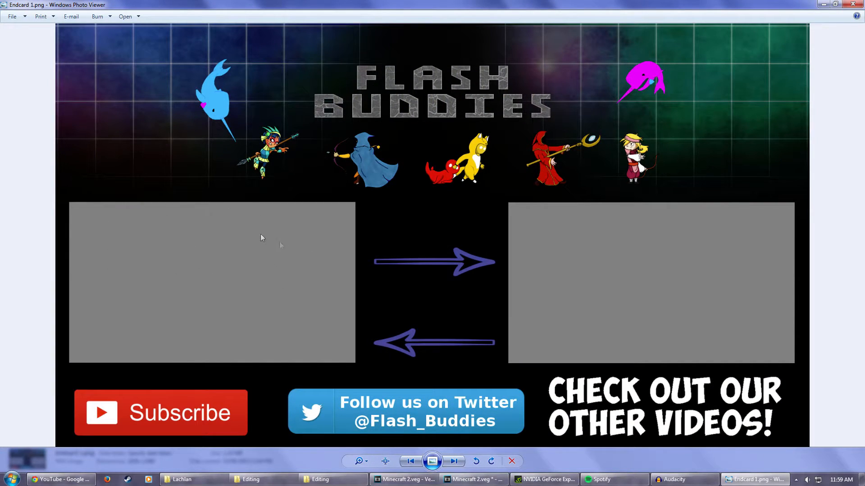
key("alt+F4")
left_click(567, 397)
key("alt+F4")
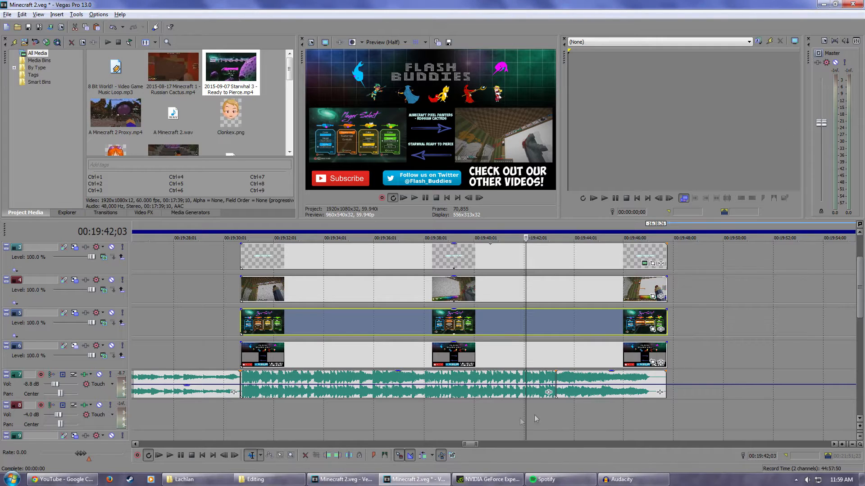
- Examine the size and position of the Russian Cactus preview video in track 4's track motion settings
mouse_move(861, 282)
left_mouse_down()
mouse_move(861, 264)
mouse_move(861, 282)
left_mouse_up()
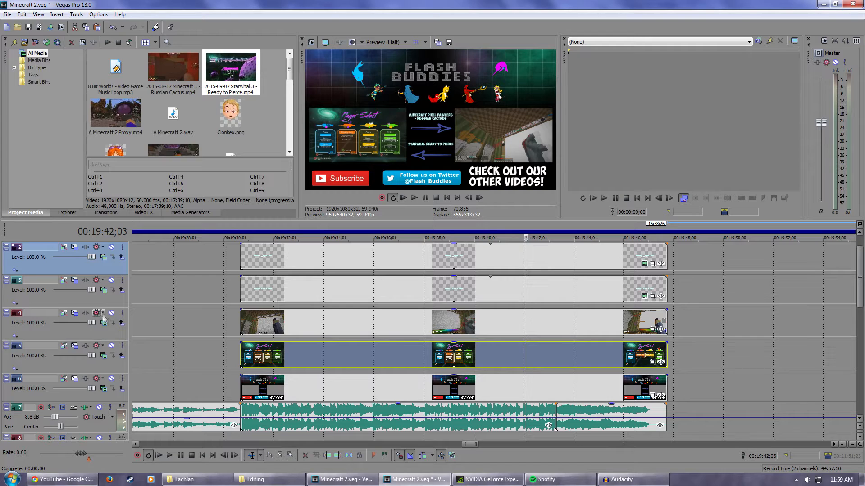
left_click(75, 313)
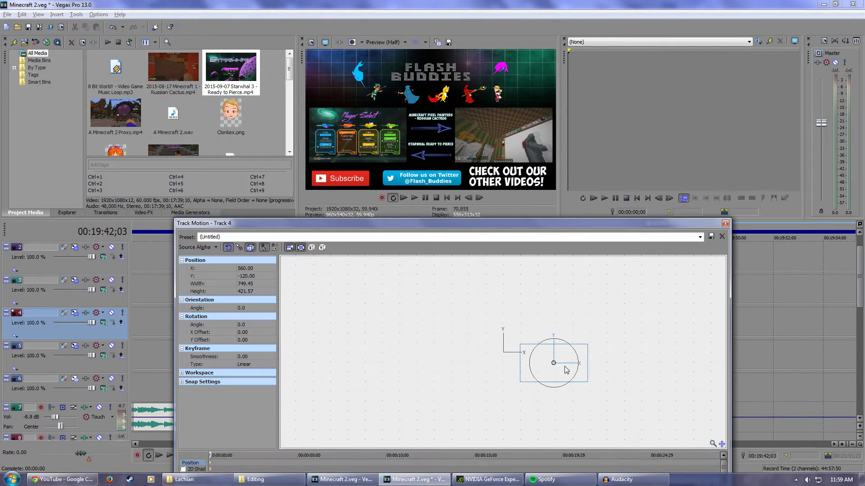
mouse_move(534, 368)
left_mouse_down()
mouse_move(539, 356)
mouse_move(544, 368)
left_mouse_up()
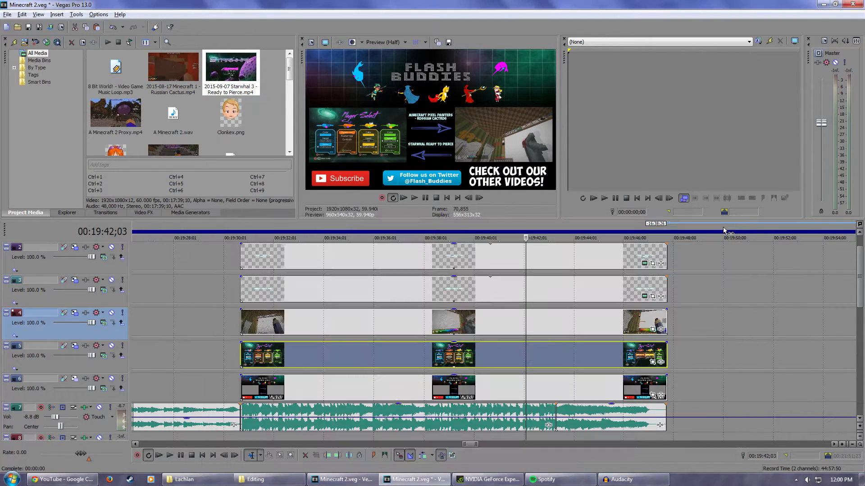
left_click(724, 224)
- Review the edited gameplay by scrubbing forward from the project's start and again from 00:01:14;29
scroll(287, 407, "down", 10)
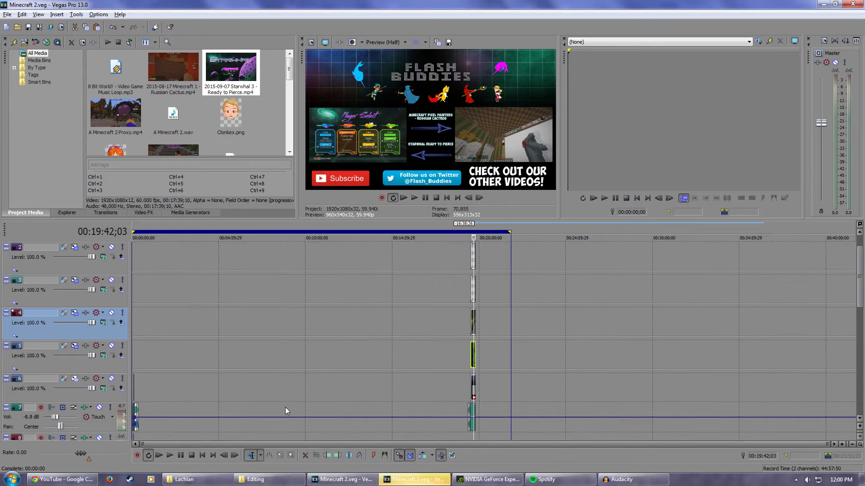
left_click(446, 199)
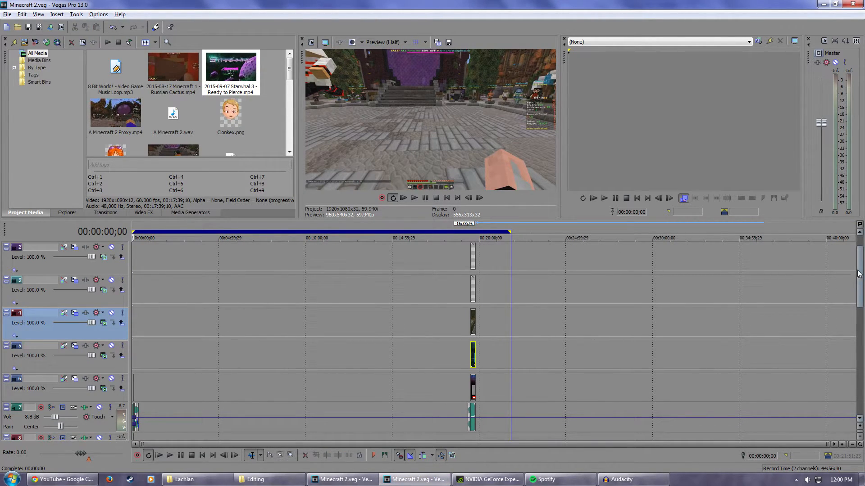
left_click_drag(859, 276, 863, 334)
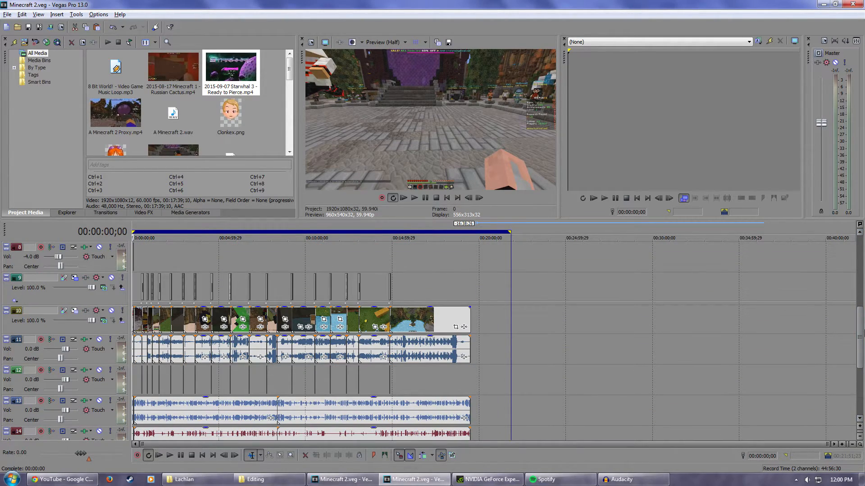
scroll(257, 400, "up", 5)
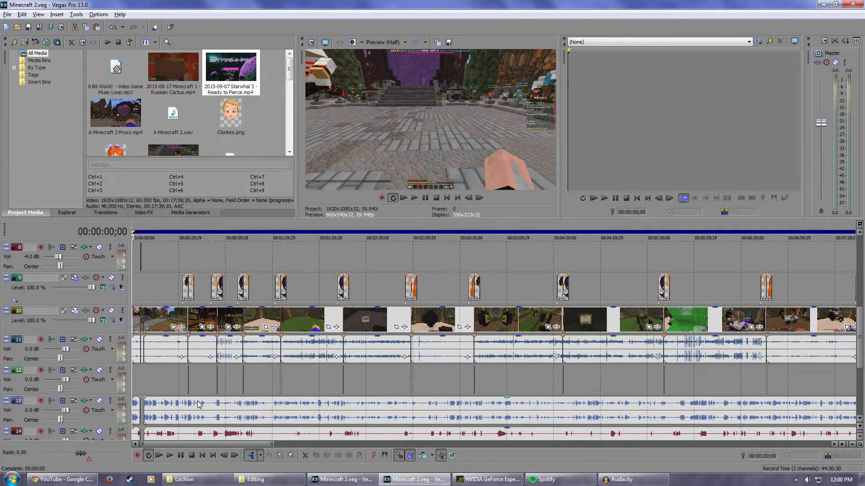
left_click_drag(81, 457, 91, 454)
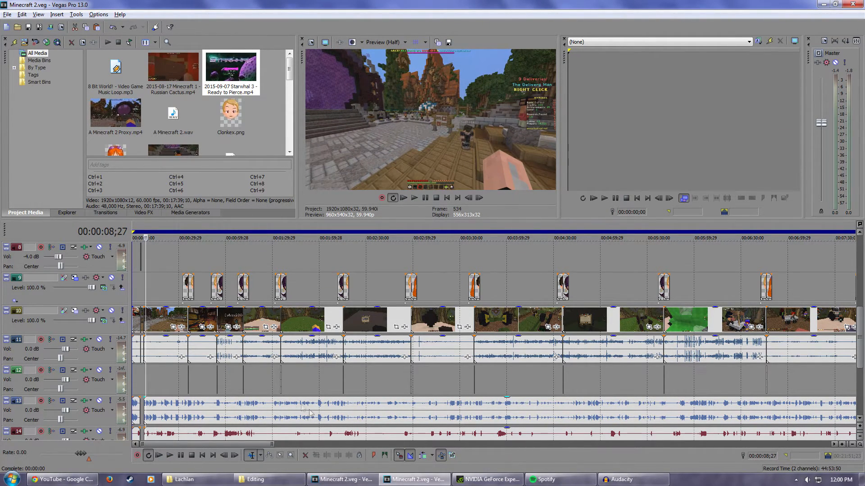
left_click(249, 238)
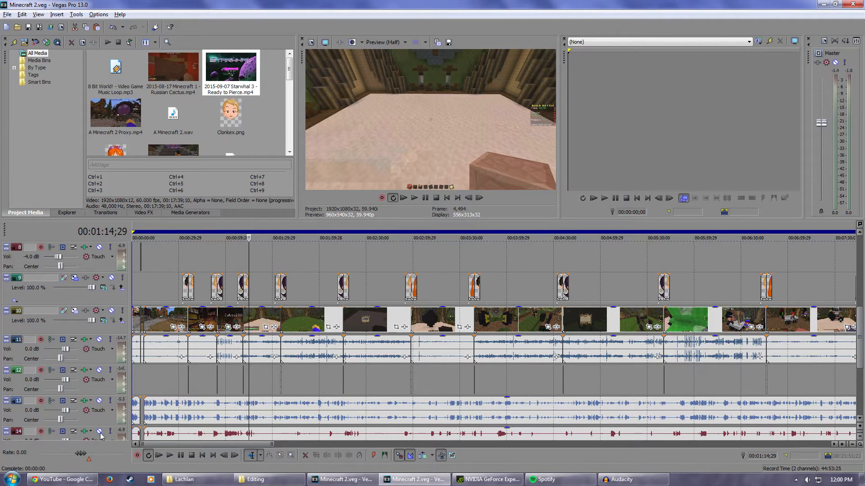
left_click_drag(81, 457, 95, 457)
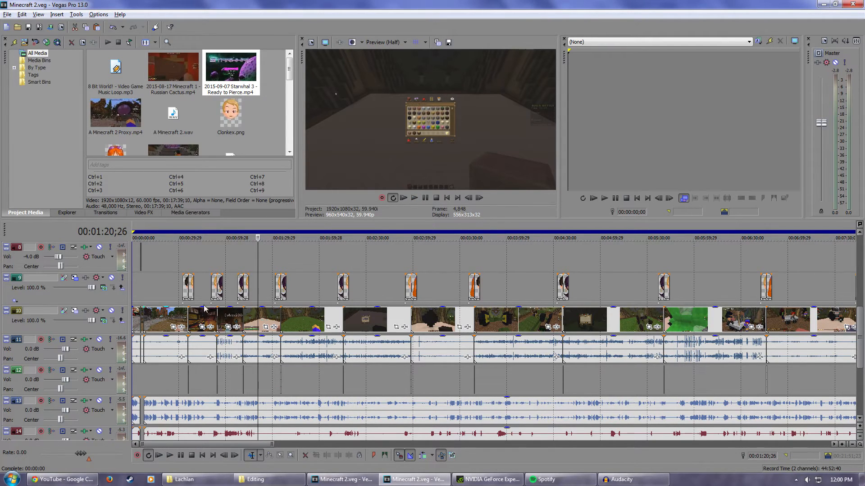
scroll(325, 299, "down", 5)
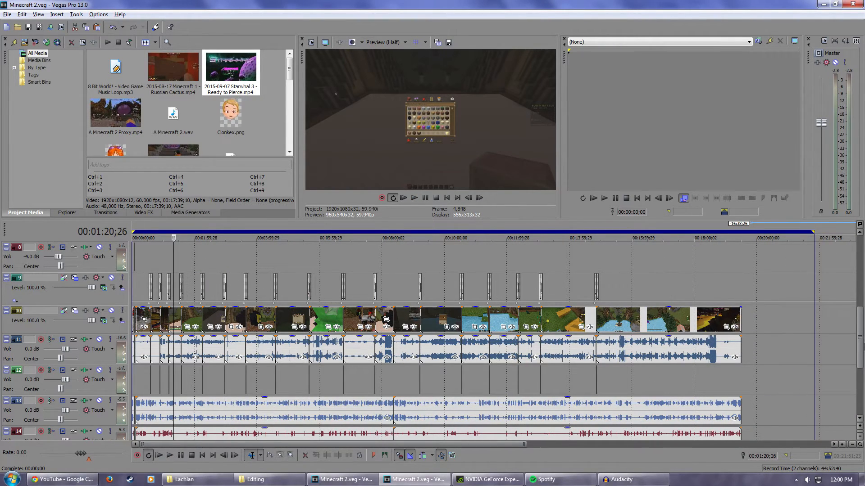
- Set the loop region to span the whole project, ending with the end card
scroll(260, 317, "up", 5)
scroll(260, 317, "down", 4)
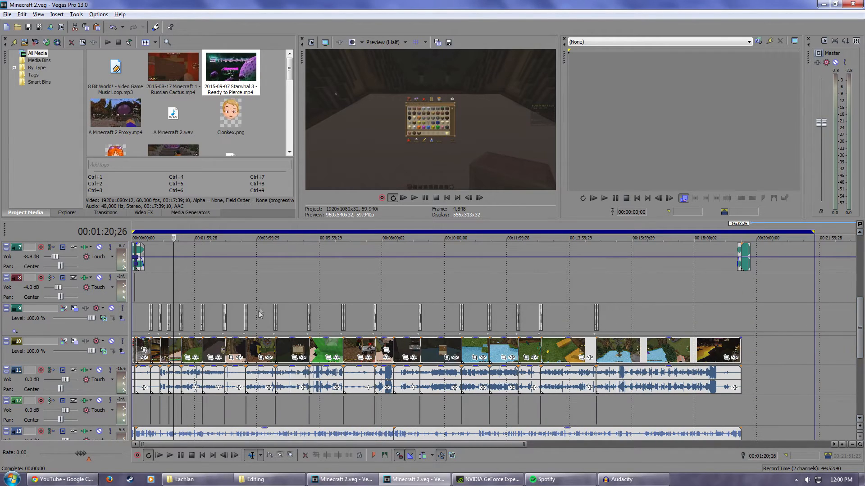
scroll(861, 315, "down", 1)
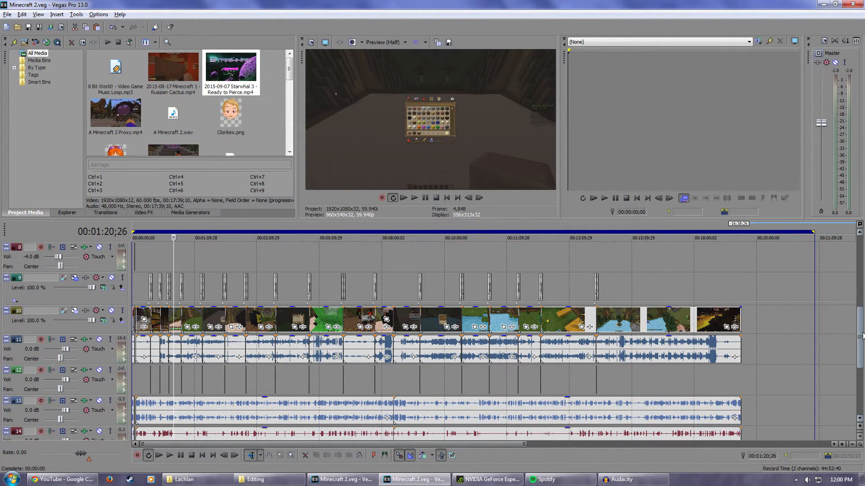
scroll(861, 320, "up", 2)
scroll(326, 405, "up", 5)
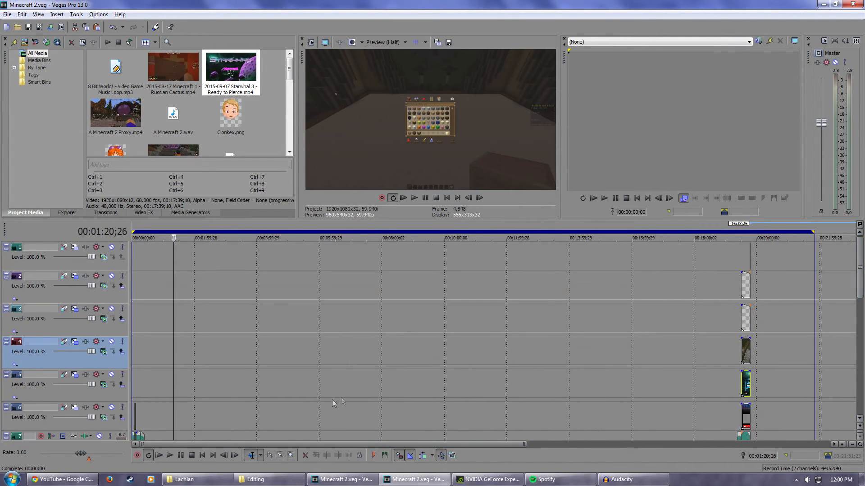
scroll(834, 338, "down", 7)
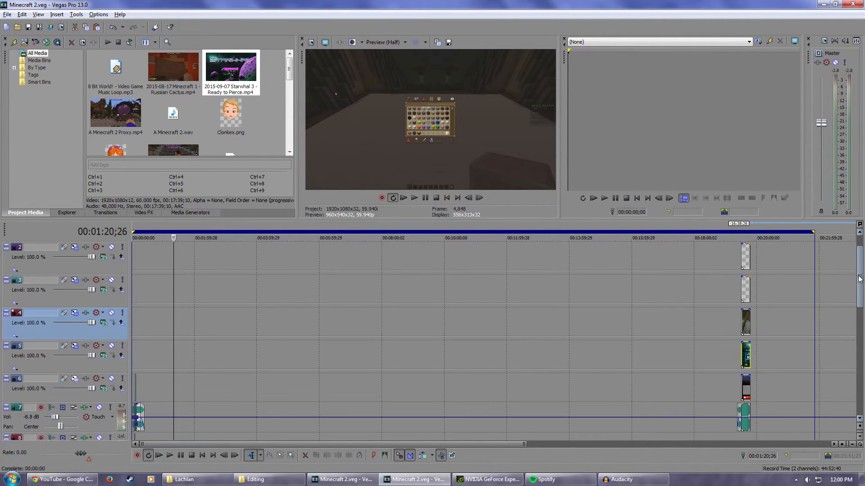
scroll(846, 310, "up", 6)
right_click(717, 231)
left_click(732, 249)
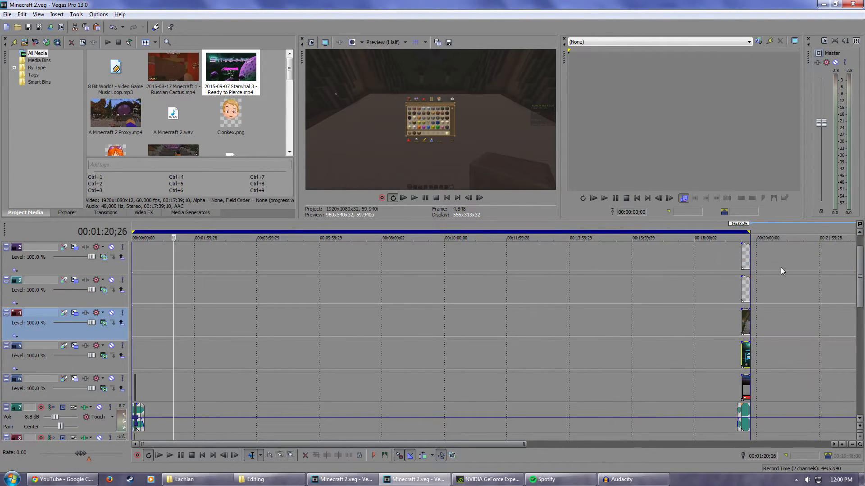
- Examine the end card's events and the loop region's end at 00:19:48;00
scroll(749, 280, "down", 3)
left_click(478, 229)
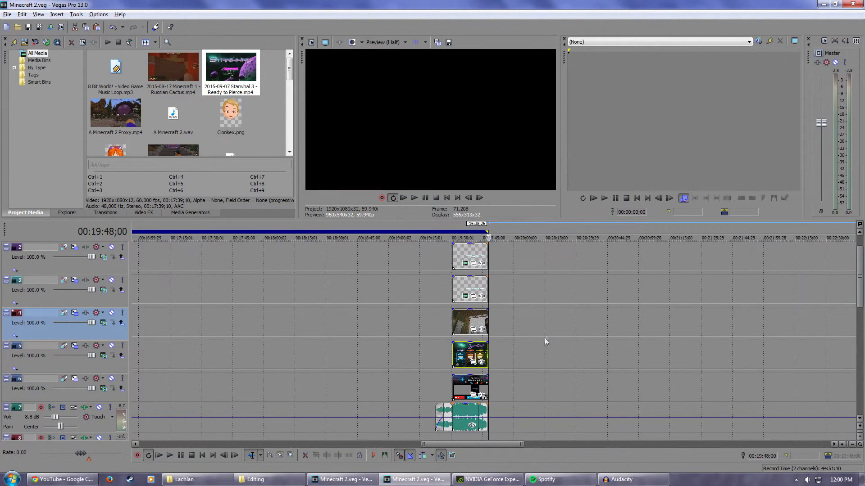
scroll(544, 334, "up", 6)
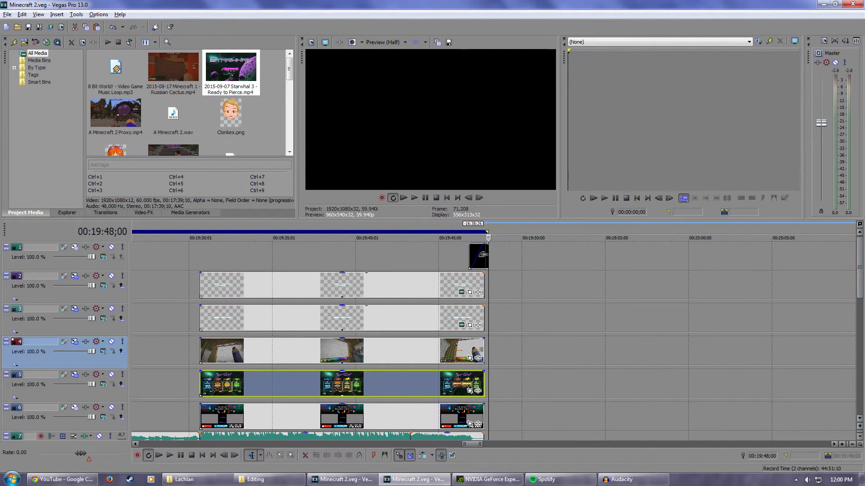
scroll(434, 373, "down", 5)
left_click_drag(859, 271, 856, 353)
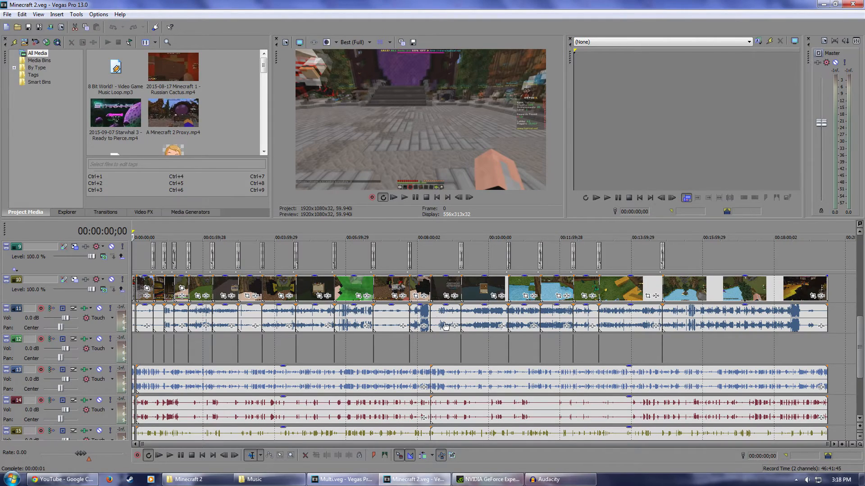
- Place the cursor at 00:17:59;16 in the full-quality project and select the whole project as the loop region
left_click_drag(264, 64, 264, 68)
left_click(779, 237)
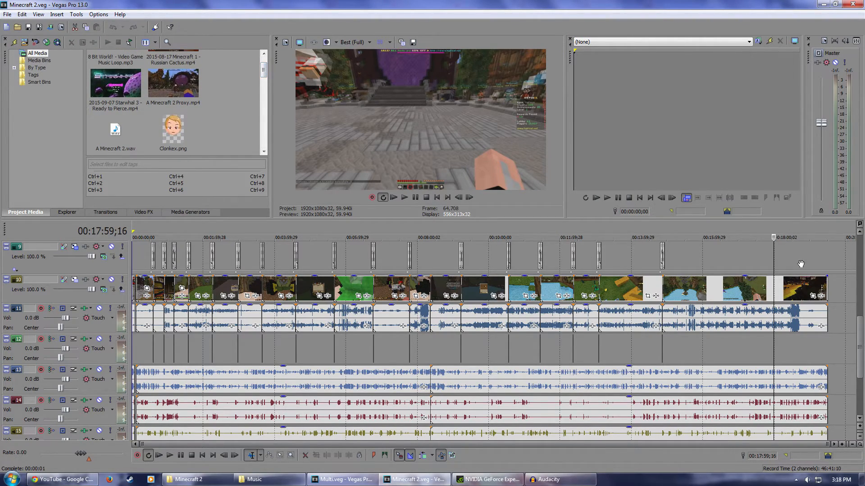
scroll(779, 239, "up", 3)
right_click(640, 227)
left_click(662, 258)
mouse_move(860, 325)
left_mouse_down()
mouse_move(860, 288)
mouse_move(860, 316)
left_mouse_up()
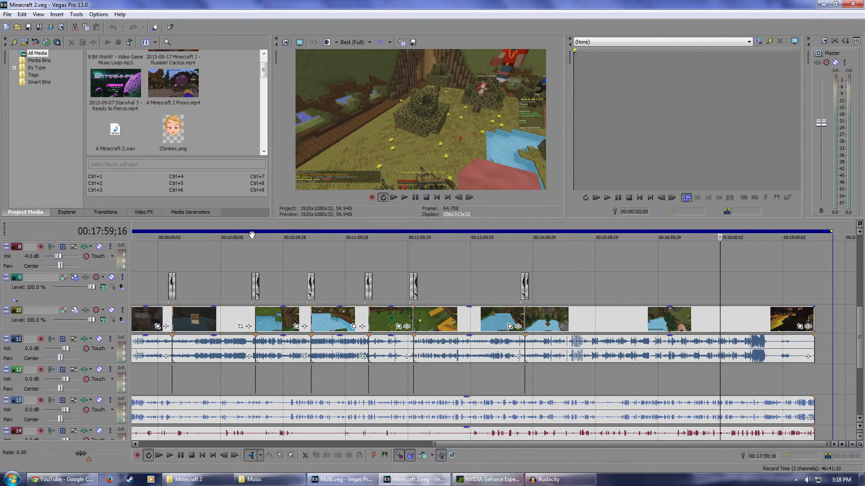
right_click(188, 87)
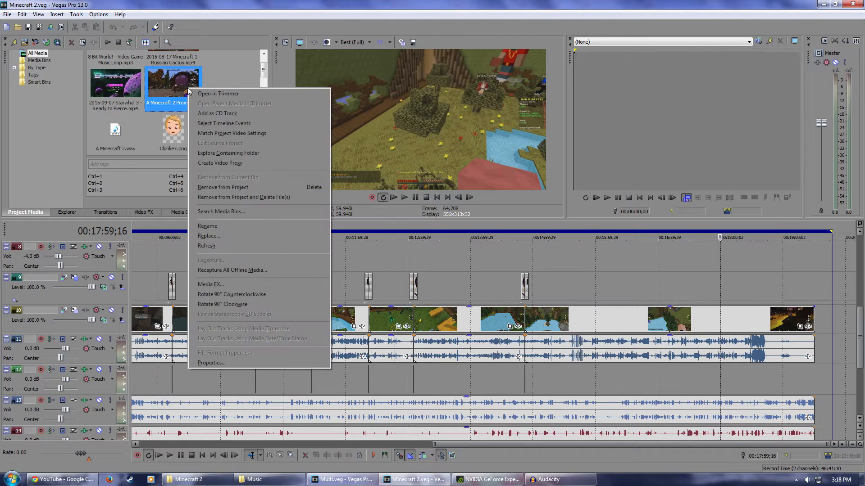
left_click(216, 237)
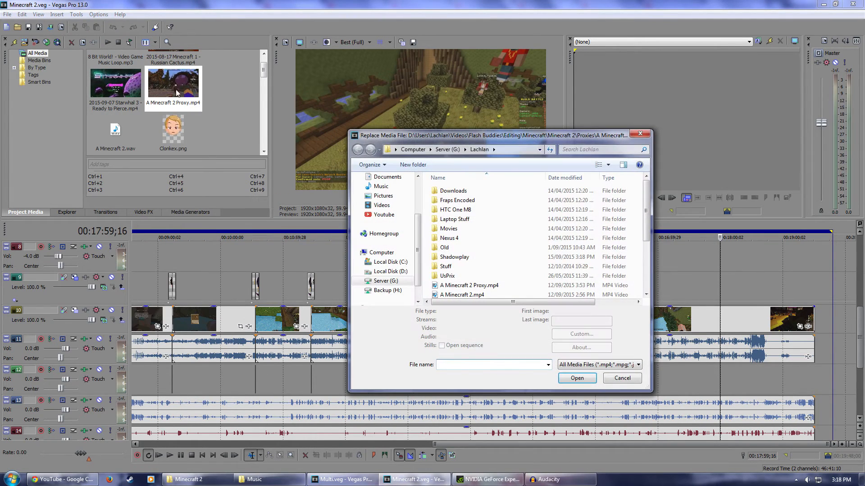
scroll(480, 227, "down", 3)
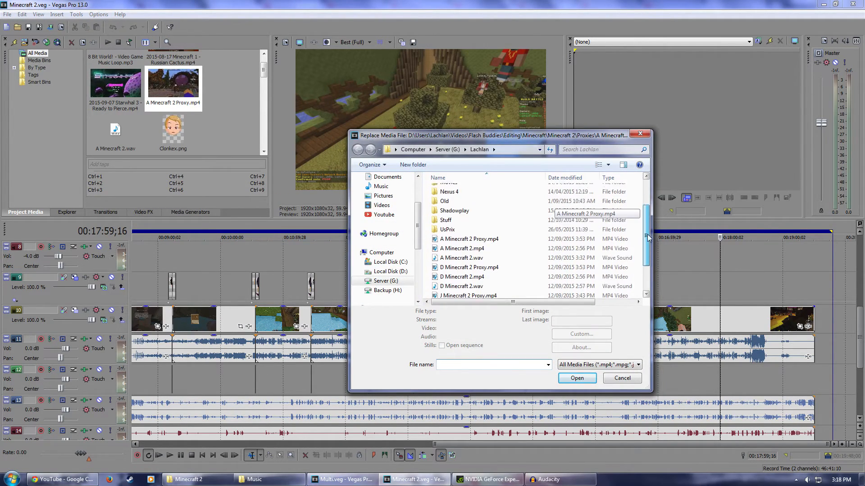
left_click(480, 225)
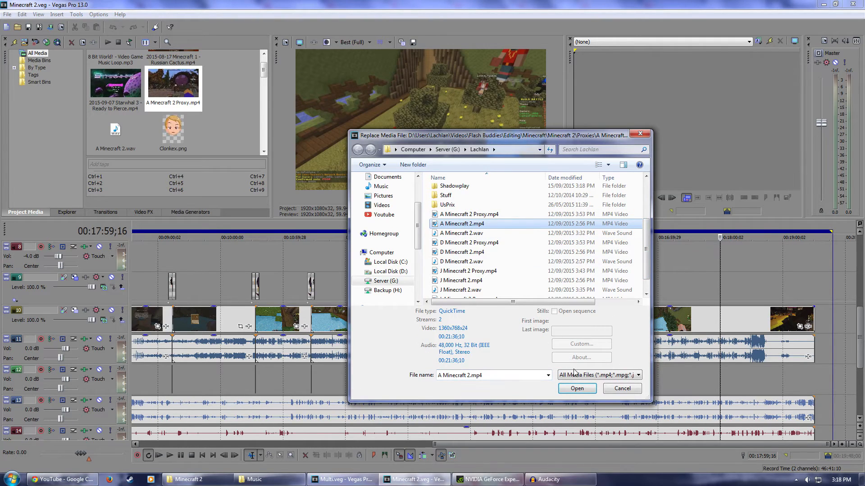
left_click(618, 391)
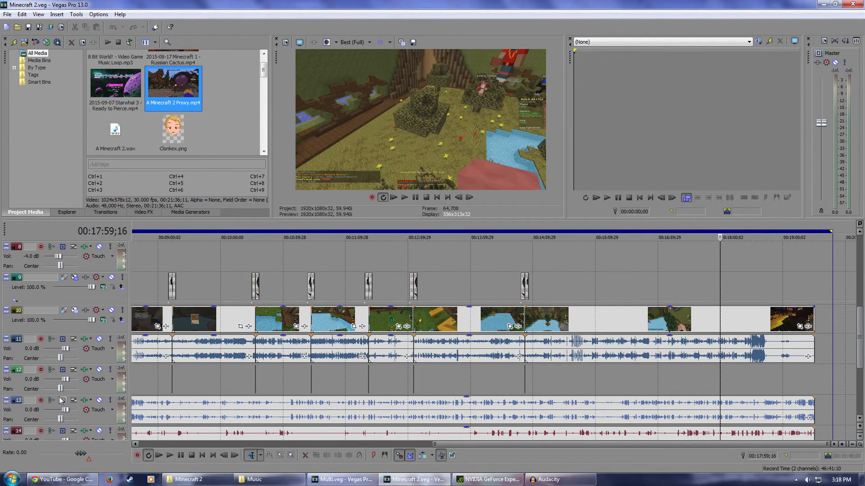
left_click_drag(263, 70, 263, 63)
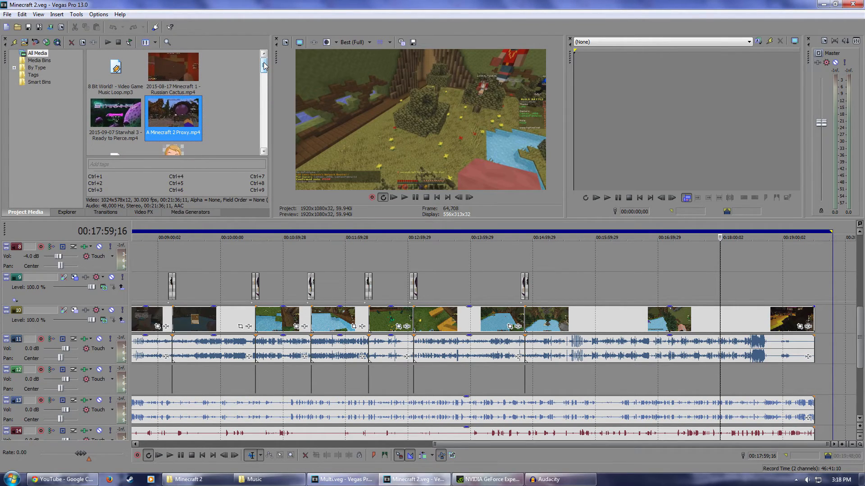